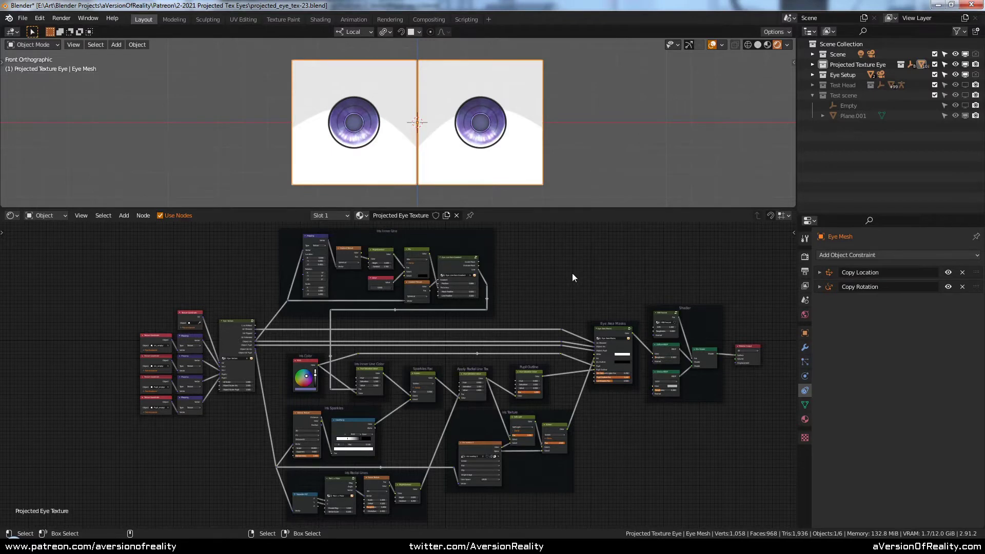
- Look over the eye material's node tree, including the vector inputs, iris colour, sparkles, radial lines and texture frames
{"action": "scroll", "coordinate": [581, 291], "scroll_direction": "up", "scroll_amount": 9}
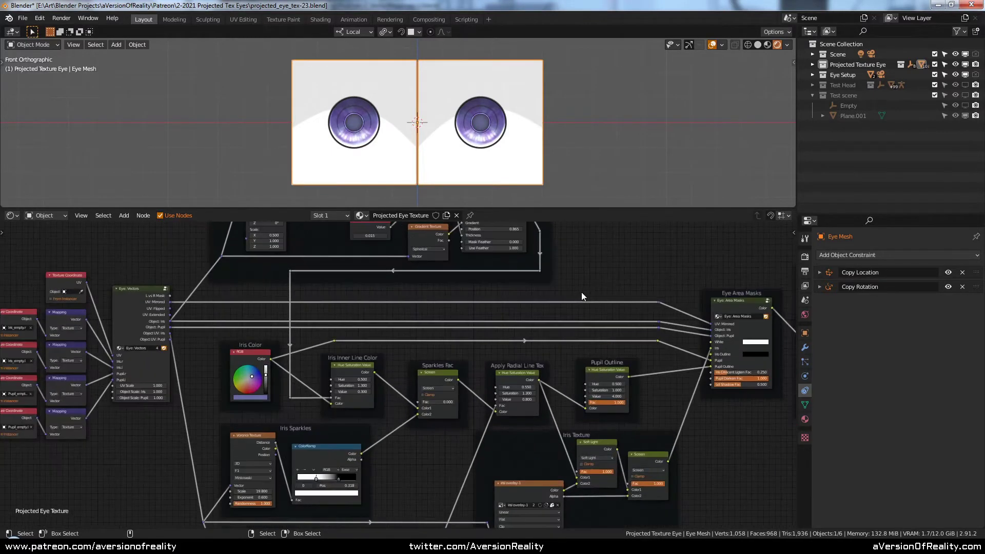
{"action": "middle_click_drag", "start_coordinate": [455, 278], "coordinate": [633, 398]}
{"action": "middle_click_drag", "start_coordinate": [649, 350], "coordinate": [635, 386]}
{"action": "scroll", "coordinate": [653, 422], "scroll_direction": "down", "scroll_amount": 2}
{"action": "mouse_move", "coordinate": [469, 427]}
{"action": "middle_mouse_down"}
{"action": "mouse_move", "coordinate": [512, 357]}
{"action": "mouse_move", "coordinate": [412, 360]}
{"action": "middle_mouse_up"}
{"action": "scroll", "coordinate": [512, 357], "scroll_direction": "up", "scroll_amount": 2}
{"action": "middle_click_drag", "start_coordinate": [575, 314], "coordinate": [549, 342]}
{"action": "middle_click_drag", "start_coordinate": [575, 278], "coordinate": [522, 330]}
{"action": "middle_click_drag", "start_coordinate": [390, 286], "coordinate": [340, 327]}
{"action": "middle_click_drag", "start_coordinate": [516, 440], "coordinate": [567, 287]}
{"action": "middle_click_drag", "start_coordinate": [473, 328], "coordinate": [511, 298]}
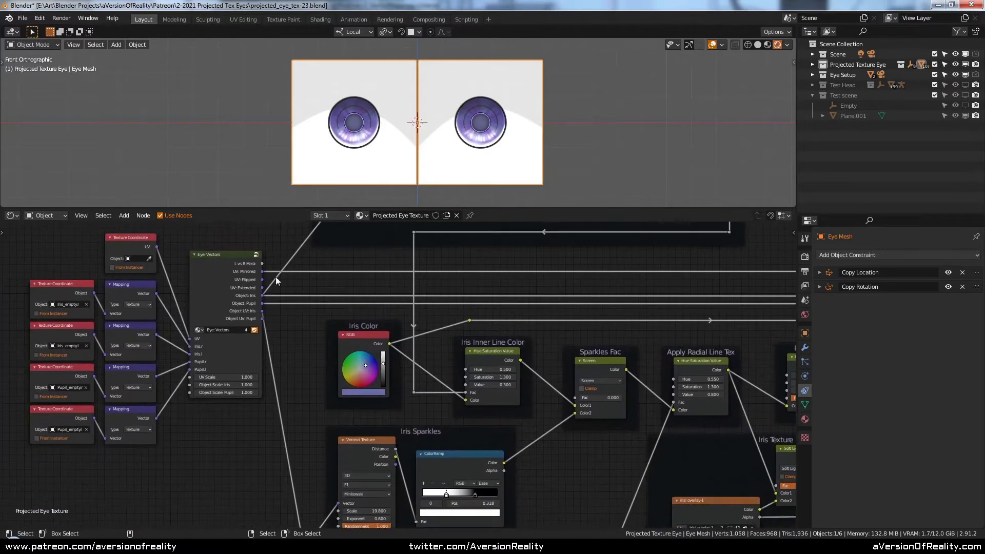
- Examine the outputs of the Eye: Vectors group node and where they connect
{"action": "scroll", "coordinate": [224, 263], "scroll_direction": "up", "scroll_amount": 3}
{"action": "middle_click_drag", "start_coordinate": [223, 264], "coordinate": [485, 294]}
{"action": "scroll", "coordinate": [489, 334], "scroll_direction": "up", "scroll_amount": 2}
{"action": "scroll", "coordinate": [534, 365], "scroll_direction": "right", "scroll_amount": 2, "text": "ctrl"}
{"action": "left_click", "coordinate": [297, 270]}
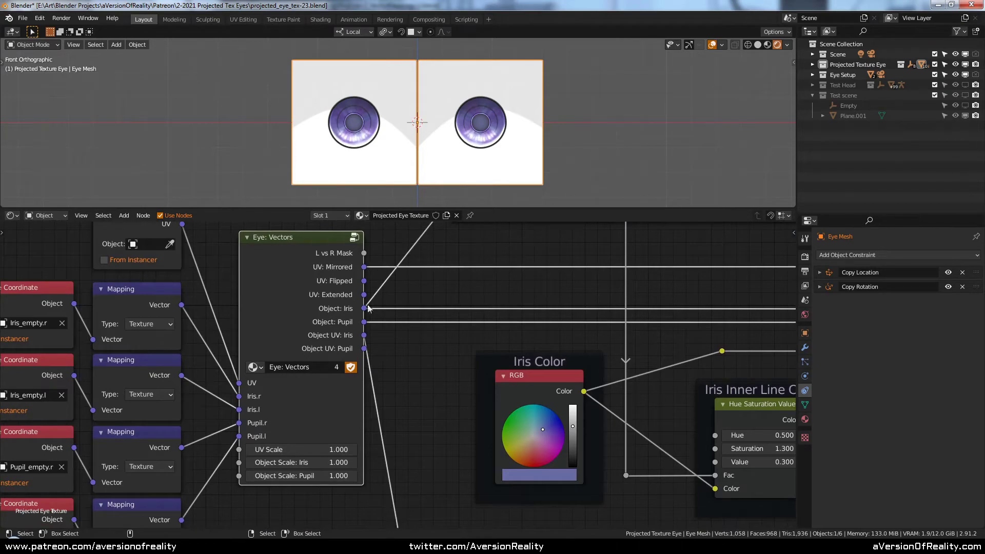
{"action": "middle_click_drag", "start_coordinate": [571, 276], "coordinate": [472, 306]}
{"action": "scroll", "coordinate": [472, 306], "scroll_direction": "down", "scroll_amount": 3}
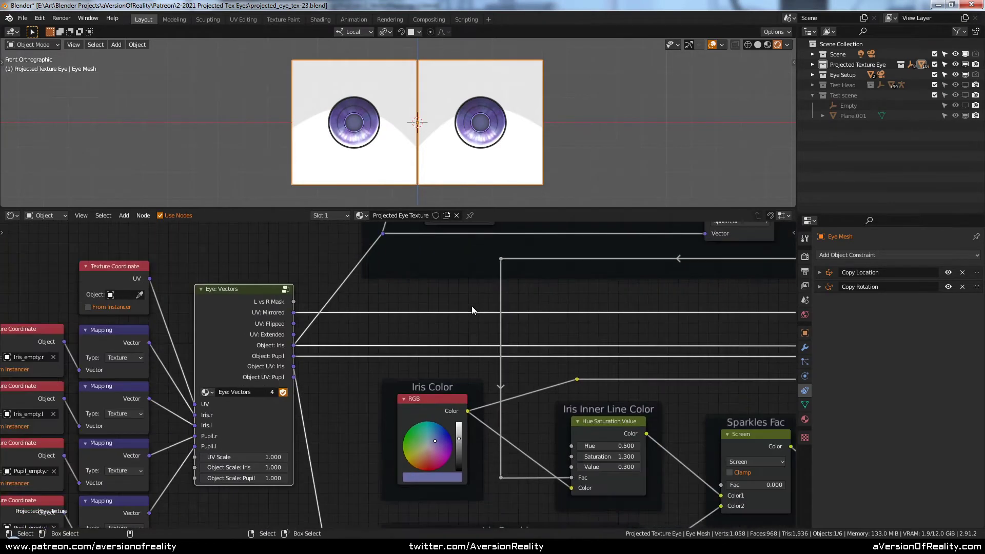
- Examine the Iris Sparkles, Iris Radial Lines, Iris Texture and mask nodes driven by the eye vectors
{"action": "scroll", "coordinate": [472, 306], "scroll_direction": "down", "scroll_amount": 8}
{"action": "scroll", "coordinate": [624, 368], "scroll_direction": "down", "scroll_amount": 2}
{"action": "middle_click_drag", "start_coordinate": [615, 370], "coordinate": [566, 305]}
{"action": "scroll", "coordinate": [505, 310], "scroll_direction": "up", "scroll_amount": 1}
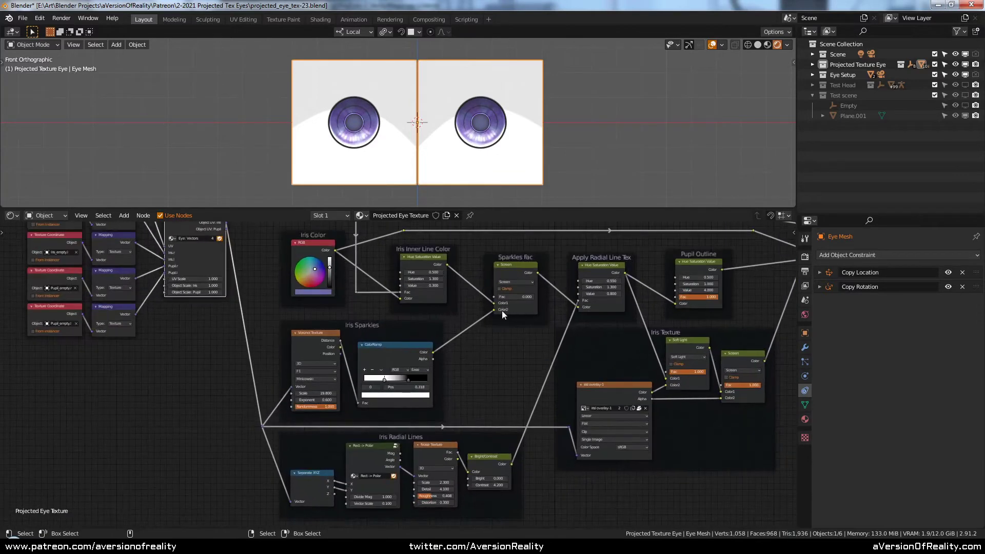
{"action": "scroll", "coordinate": [451, 287], "scroll_direction": "up", "scroll_amount": 2}
{"action": "left_click", "coordinate": [351, 285]}
{"action": "left_click", "coordinate": [459, 412]}
{"action": "middle_click_drag", "start_coordinate": [593, 313], "coordinate": [559, 384]}
{"action": "left_click", "coordinate": [552, 422]}
{"action": "middle_click_drag", "start_coordinate": [527, 321], "coordinate": [537, 444]}
{"action": "middle_click_drag", "start_coordinate": [417, 282], "coordinate": [416, 403]}
{"action": "middle_click_drag", "start_coordinate": [693, 435], "coordinate": [337, 306]}
- Examine the Texture Coordinate and Mapping nodes that feed the Eye: Vectors group
{"action": "middle_click_drag", "start_coordinate": [106, 312], "coordinate": [613, 303]}
{"action": "scroll", "coordinate": [614, 303], "scroll_direction": "up", "scroll_amount": 1}
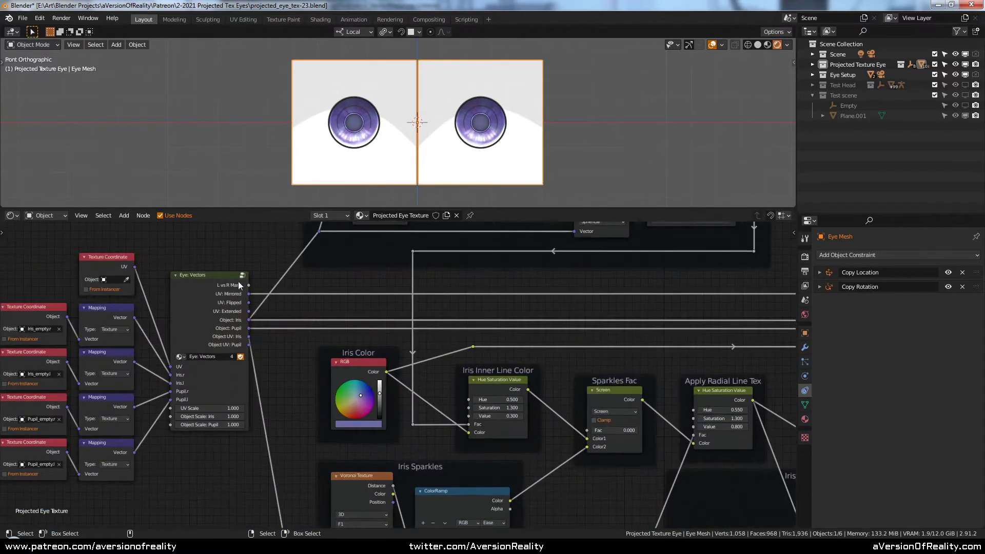
{"action": "middle_click_drag", "start_coordinate": [469, 310], "coordinate": [610, 318]}
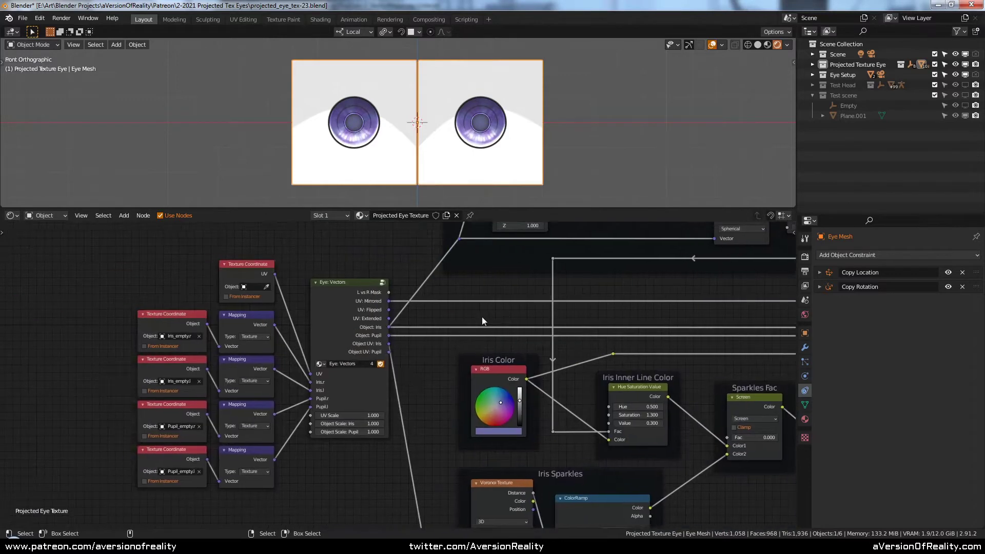
{"action": "scroll", "coordinate": [433, 338], "scroll_direction": "up", "scroll_amount": 3}
{"action": "middle_click_drag", "start_coordinate": [433, 338], "coordinate": [482, 322]}
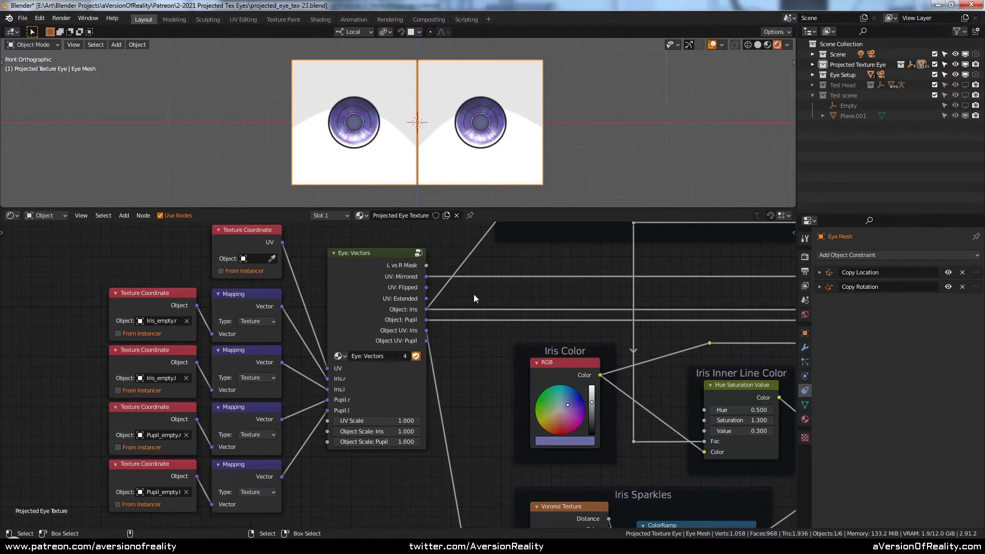
{"action": "middle_click_drag", "start_coordinate": [546, 311], "coordinate": [594, 294]}
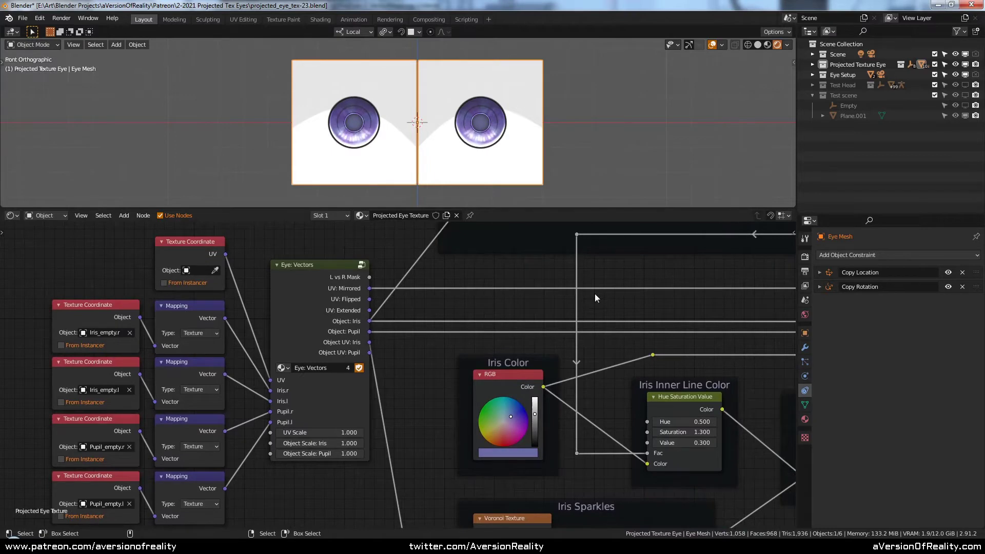
{"action": "key", "text": "Home"}
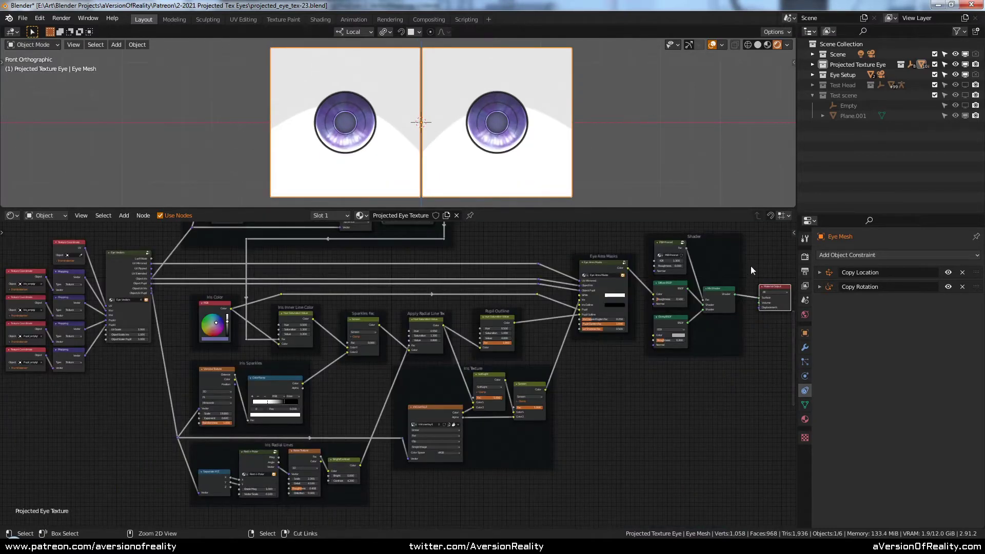
- Cut the shader link to the Material Output and move that node beside the separate Eye: Vectors demo nodes
{"action": "right_click_drag", "start_coordinate": [750, 267], "coordinate": [757, 310], "text": "ctrl"}
{"action": "scroll", "coordinate": [757, 310], "scroll_direction": "down", "scroll_amount": 5}
{"action": "key", "text": "g"}
{"action": "left_click", "coordinate": [490, 466]}
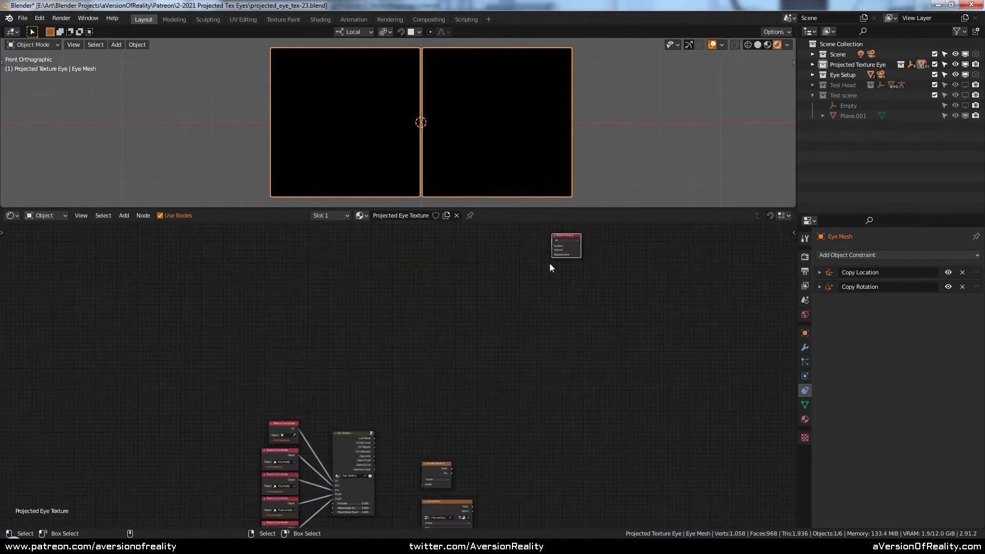
{"action": "left_click_drag", "start_coordinate": [561, 251], "coordinate": [452, 417]}
{"action": "scroll", "coordinate": [522, 347], "scroll_direction": "up", "scroll_amount": 5}
{"action": "scroll", "coordinate": [513, 333], "scroll_direction": "up", "scroll_amount": 2}
{"action": "scroll", "coordinate": [463, 91], "scroll_direction": "up", "scroll_amount": 1}
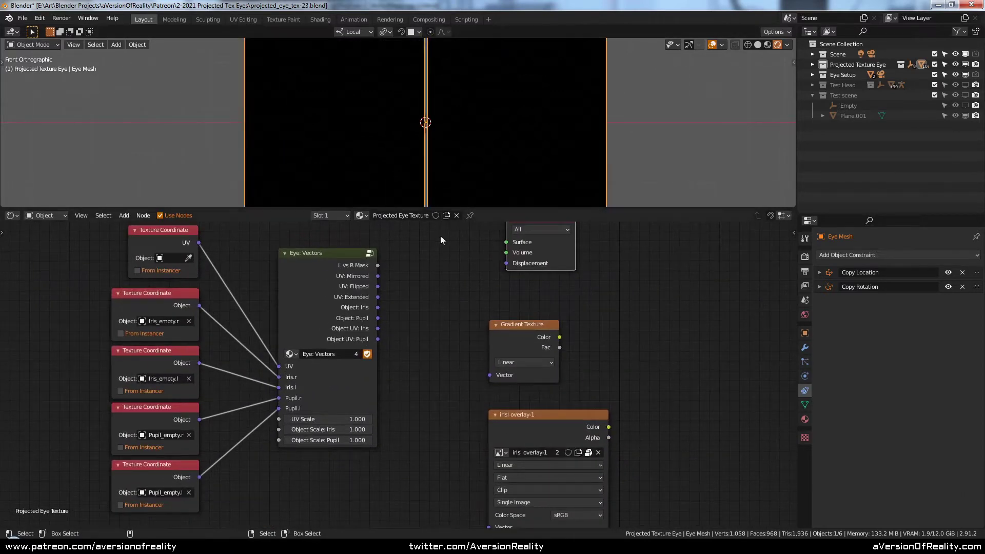
- Link the L vs R Mask output of Eye: Vectors to the Material Output's Surface to preview it
{"action": "left_click_drag", "start_coordinate": [377, 266], "coordinate": [506, 242]}
{"action": "scroll", "coordinate": [483, 122], "scroll_direction": "down", "scroll_amount": 1}
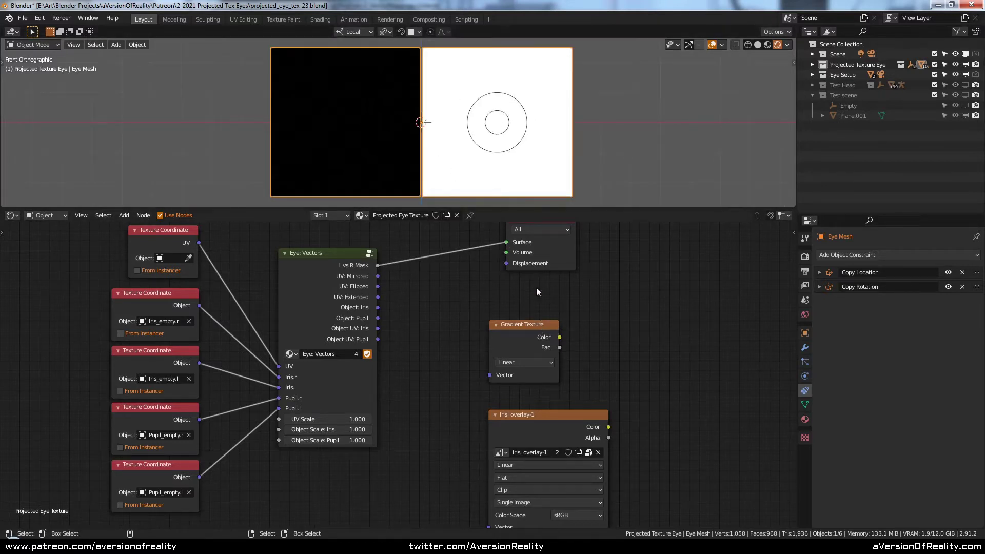
{"action": "scroll", "coordinate": [539, 294], "scroll_direction": "up", "scroll_amount": 1}
{"action": "scroll", "coordinate": [539, 294], "scroll_direction": "up", "scroll_amount": 1}
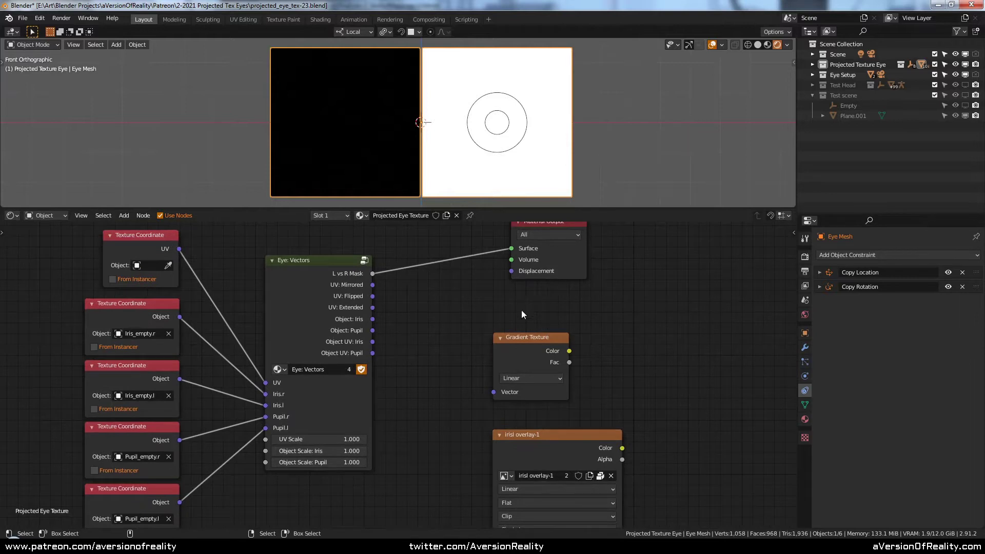
- Place the Gradient Texture before the Material Output, feed its Vector from UV: Mirrored and link its Fac to Surface
{"action": "left_click_drag", "start_coordinate": [527, 343], "coordinate": [539, 331]}
{"action": "scroll", "coordinate": [388, 291], "scroll_direction": "up", "scroll_amount": 4}
{"action": "middle_click_drag", "start_coordinate": [422, 277], "coordinate": [451, 284]}
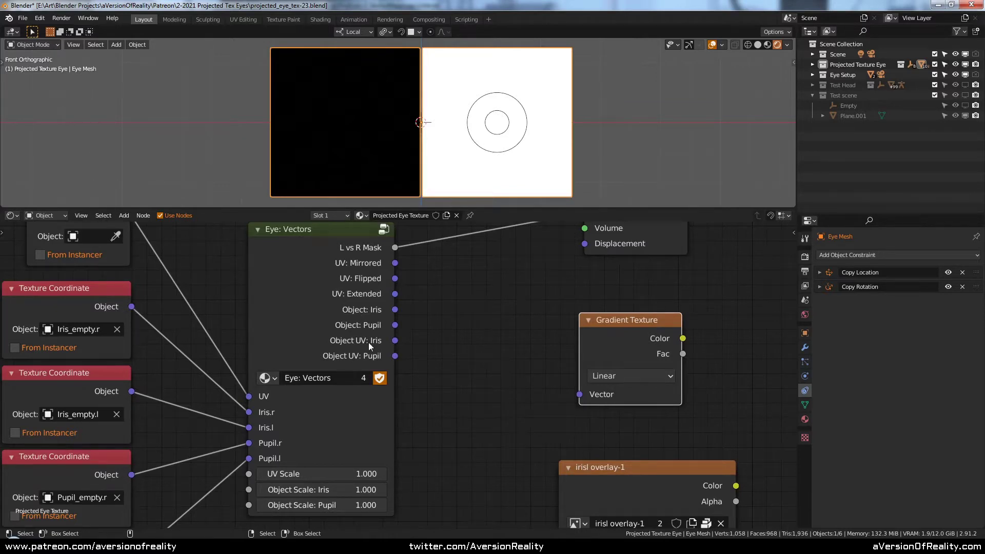
{"action": "middle_click_drag", "start_coordinate": [529, 267], "coordinate": [430, 282]}
{"action": "scroll", "coordinate": [511, 273], "scroll_direction": "down", "scroll_amount": 3}
{"action": "scroll", "coordinate": [417, 298], "scroll_direction": "down", "scroll_amount": 1}
{"action": "scroll", "coordinate": [417, 301], "scroll_direction": "up", "scroll_amount": 1}
{"action": "left_click_drag", "start_coordinate": [479, 349], "coordinate": [451, 334]}
{"action": "left_click_drag", "start_coordinate": [295, 299], "coordinate": [412, 387]}
{"action": "left_click_drag", "start_coordinate": [493, 356], "coordinate": [444, 259]}
{"action": "left_click_drag", "start_coordinate": [480, 229], "coordinate": [600, 314]}
{"action": "left_click_drag", "start_coordinate": [478, 342], "coordinate": [477, 321]}
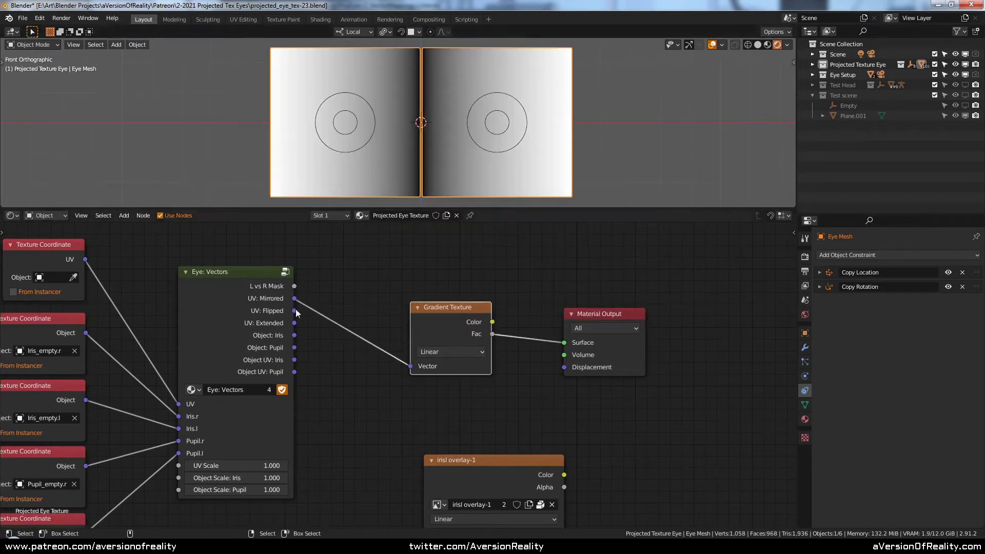
- Preview UV: Flipped and UV: Extended by linking each in turn to the Gradient Texture's Vector
{"action": "left_click_drag", "start_coordinate": [294, 311], "coordinate": [418, 367]}
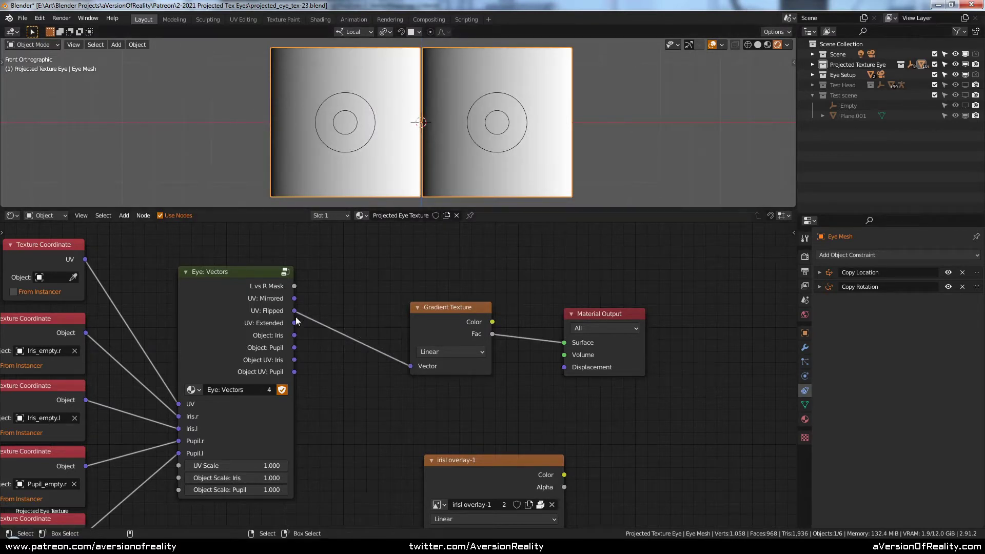
{"action": "left_click_drag", "start_coordinate": [294, 323], "coordinate": [411, 366]}
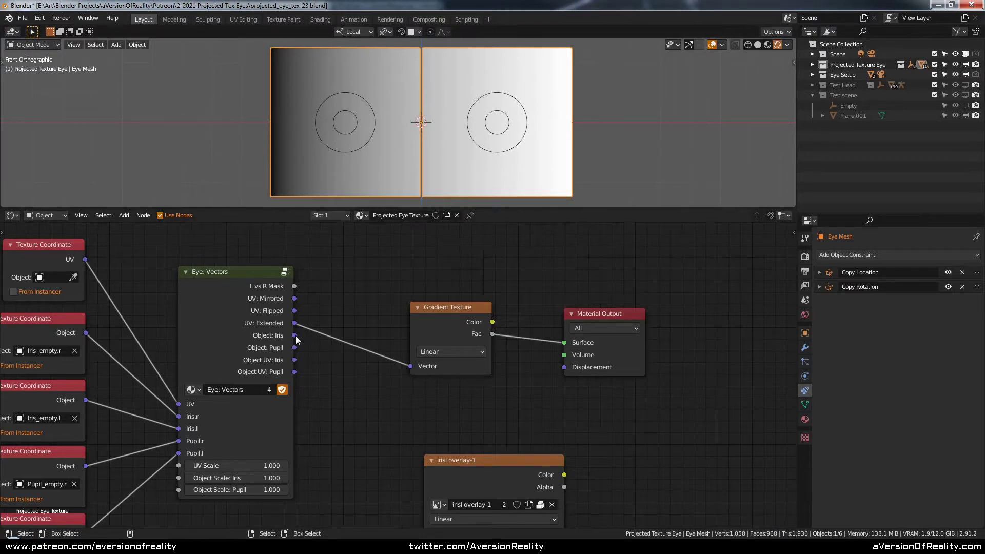
- Link Object: Iris to the Gradient Texture's Vector and test-move the left and right iris empties
{"action": "left_click_drag", "start_coordinate": [295, 336], "coordinate": [414, 364]}
{"action": "left_click", "coordinate": [512, 99]}
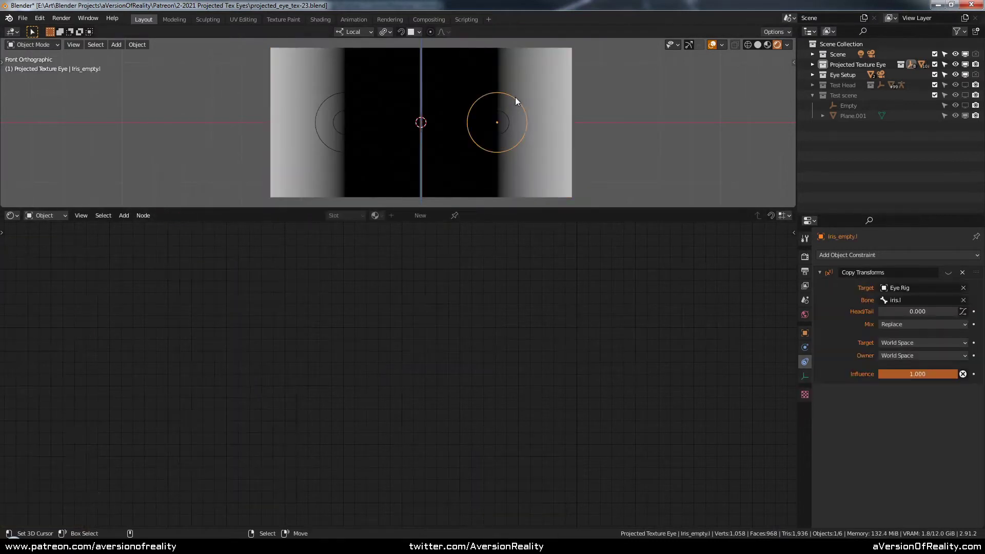
{"action": "key", "text": "g"}
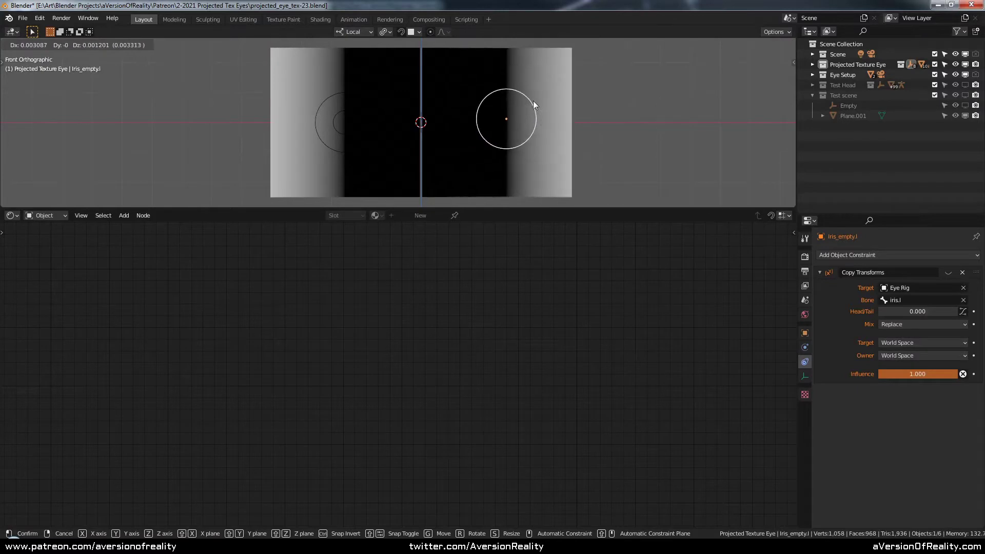
{"action": "left_click", "coordinate": [534, 103]}
{"action": "left_click", "coordinate": [345, 97]}
{"action": "key", "text": "g"}
{"action": "right_click", "coordinate": [401, 101]}
- Reselect the eye mesh, link Object: Pupil to the Gradient Texture's Vector and test-move the left pupil empty
{"action": "left_click", "coordinate": [552, 76]}
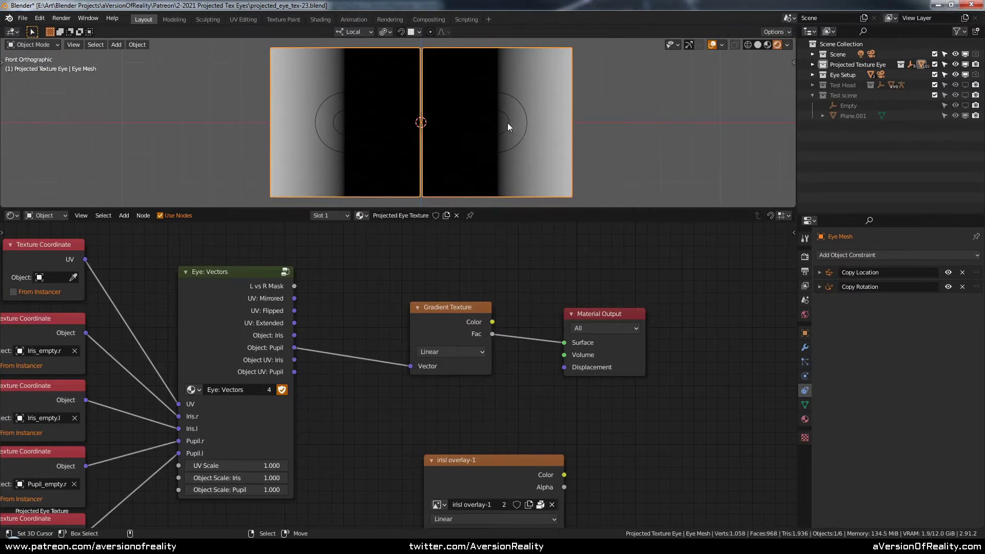
{"action": "left_click", "coordinate": [507, 122]}
{"action": "key", "text": "g"}
{"action": "right_click", "coordinate": [538, 130]}
{"action": "left_click", "coordinate": [536, 128]}
- Link Object UV: Iris to the irisl overlay-1 texture's Vector and its Color to the Material Output's Surface
{"action": "left_click_drag", "start_coordinate": [459, 463], "coordinate": [441, 405]}
{"action": "middle_click_drag", "start_coordinate": [326, 391], "coordinate": [319, 341]}
{"action": "left_click_drag", "start_coordinate": [290, 310], "coordinate": [401, 484]}
{"action": "left_click_drag", "start_coordinate": [541, 366], "coordinate": [546, 302]}
- Test-move the left iris empty to check the overlay's mapping, cancel the move and reselect the eye mesh
{"action": "right_click", "coordinate": [513, 145]}
{"action": "key", "text": "g"}
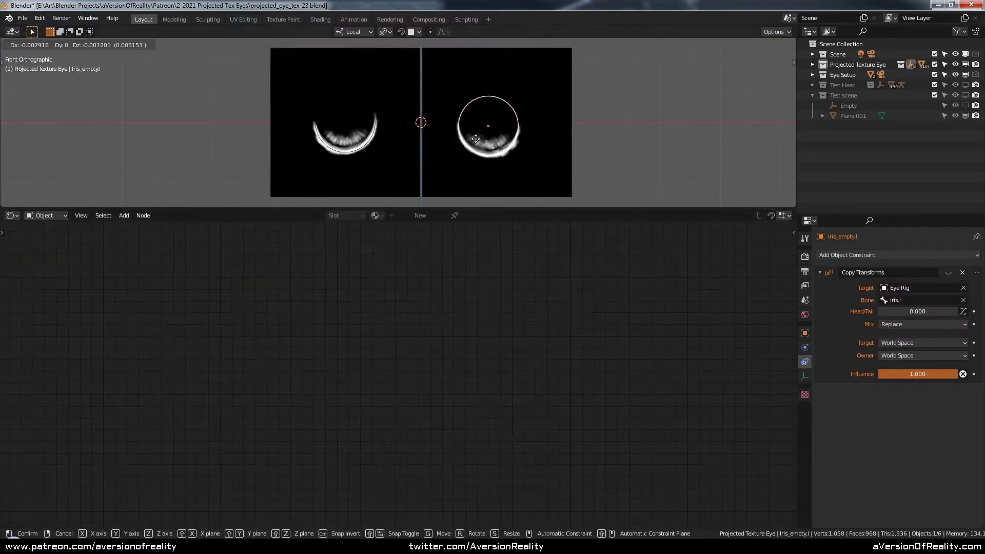
{"action": "right_click", "coordinate": [507, 150]}
{"action": "left_click", "coordinate": [553, 173]}
- Open the Eye: Vectors node group and enlarge the node editor to show its contents
{"action": "key", "text": "Home"}
{"action": "left_click", "coordinate": [361, 318]}
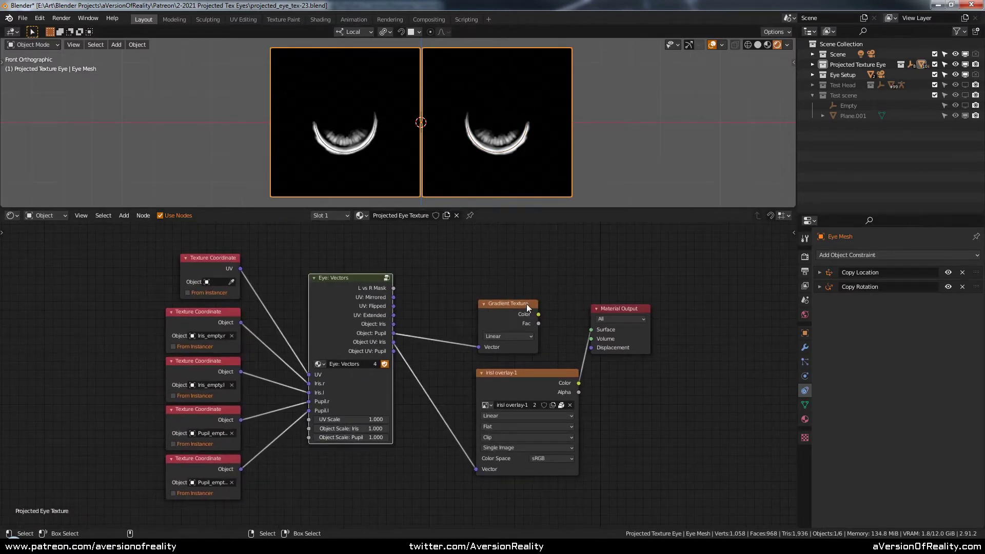
{"action": "key", "text": "Tab"}
{"action": "scroll", "coordinate": [345, 308], "scroll_direction": "down", "scroll_amount": 3}
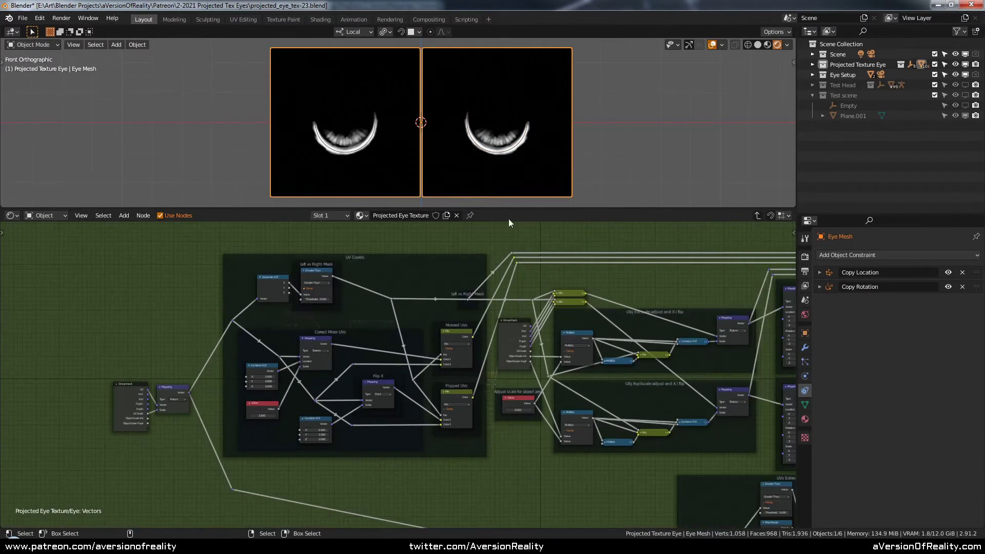
{"action": "left_click_drag", "start_coordinate": [540, 209], "coordinate": [541, 114]}
{"action": "scroll", "coordinate": [540, 196], "scroll_direction": "up", "scroll_amount": 3}
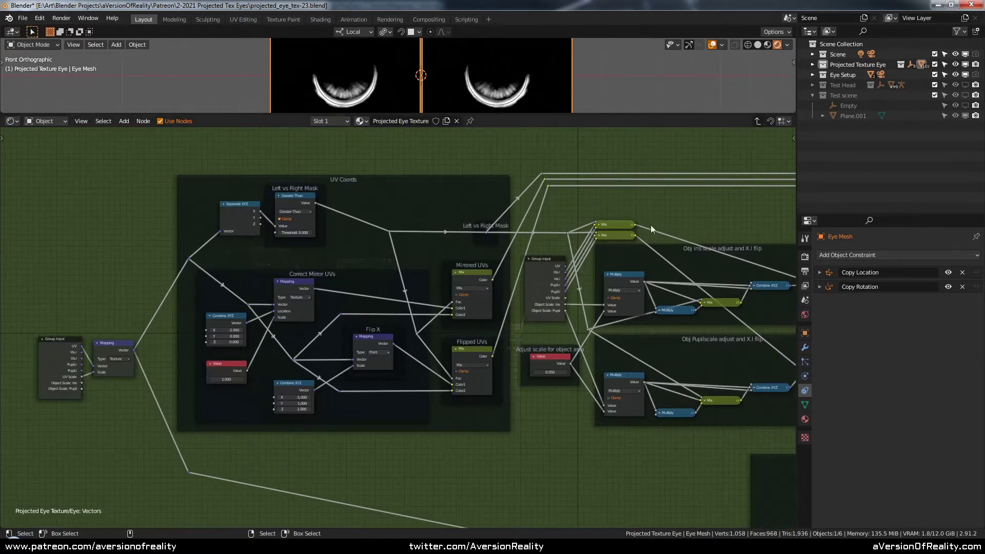
- Examine the group's UV Coords, iris and pupil scale adjustment, Object to UV and UVs Extended frames
{"action": "middle_click_drag", "start_coordinate": [657, 229], "coordinate": [461, 221]}
{"action": "scroll", "coordinate": [645, 224], "scroll_direction": "up", "scroll_amount": 1}
{"action": "middle_click_drag", "start_coordinate": [703, 252], "coordinate": [604, 348]}
{"action": "scroll", "coordinate": [535, 279], "scroll_direction": "down", "scroll_amount": 3}
{"action": "middle_click_drag", "start_coordinate": [459, 221], "coordinate": [613, 289]}
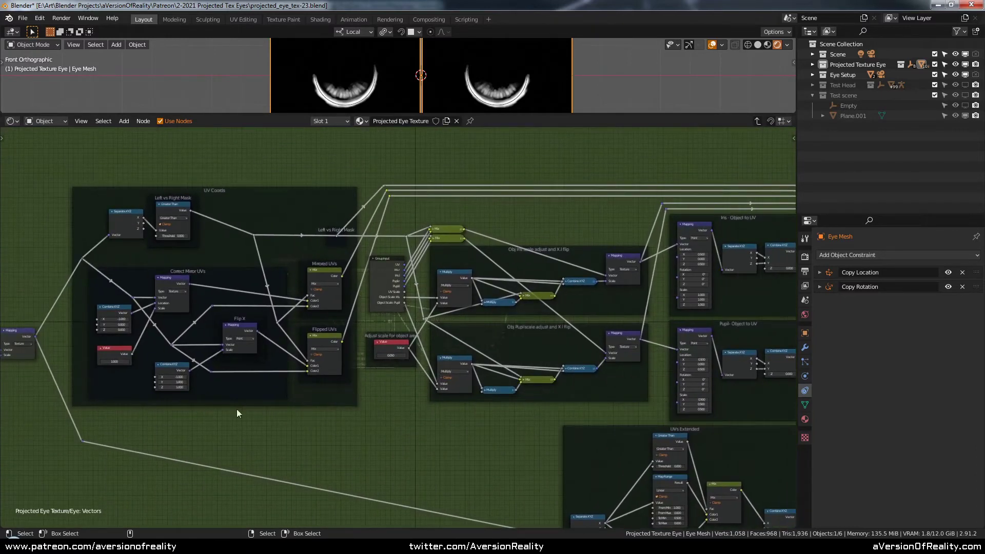
{"action": "middle_click_drag", "start_coordinate": [620, 254], "coordinate": [409, 216]}
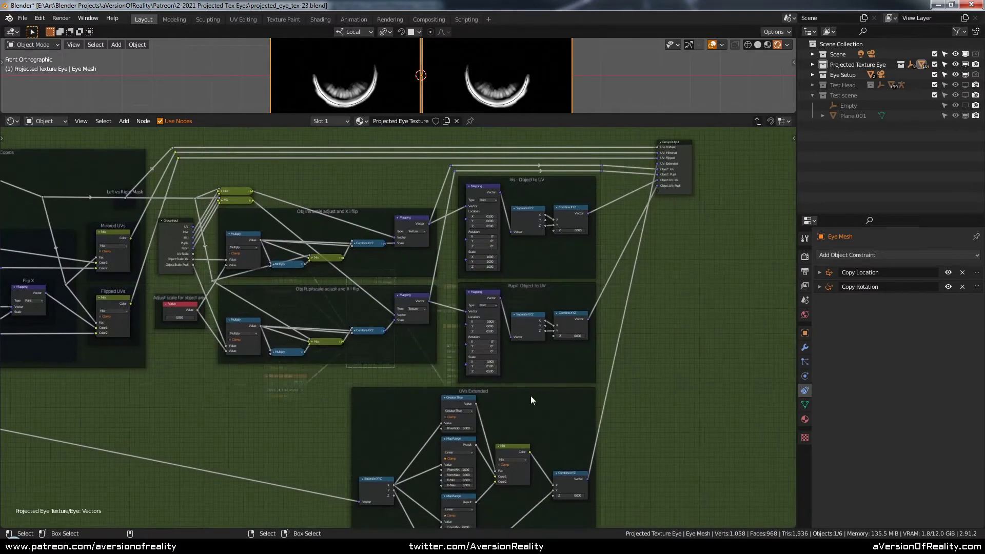
{"action": "middle_click_drag", "start_coordinate": [636, 359], "coordinate": [635, 233]}
{"action": "scroll", "coordinate": [636, 289], "scroll_direction": "up", "scroll_amount": 1}
{"action": "middle_click_drag", "start_coordinate": [333, 193], "coordinate": [397, 330]}
{"action": "middle_click_drag", "start_coordinate": [322, 236], "coordinate": [326, 247]}
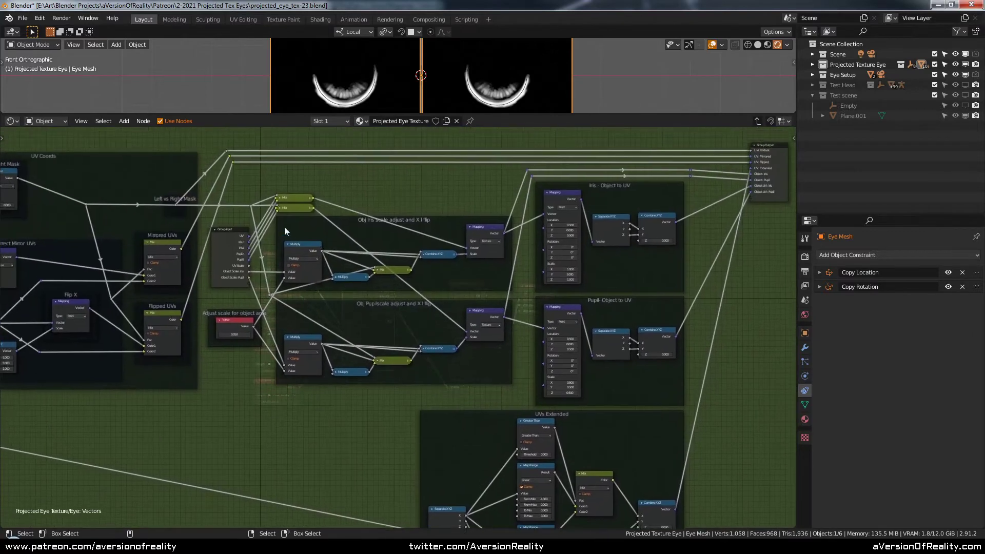
{"action": "middle_click_drag", "start_coordinate": [220, 242], "coordinate": [618, 264]}
{"action": "scroll", "coordinate": [618, 264], "scroll_direction": "up", "scroll_amount": 1}
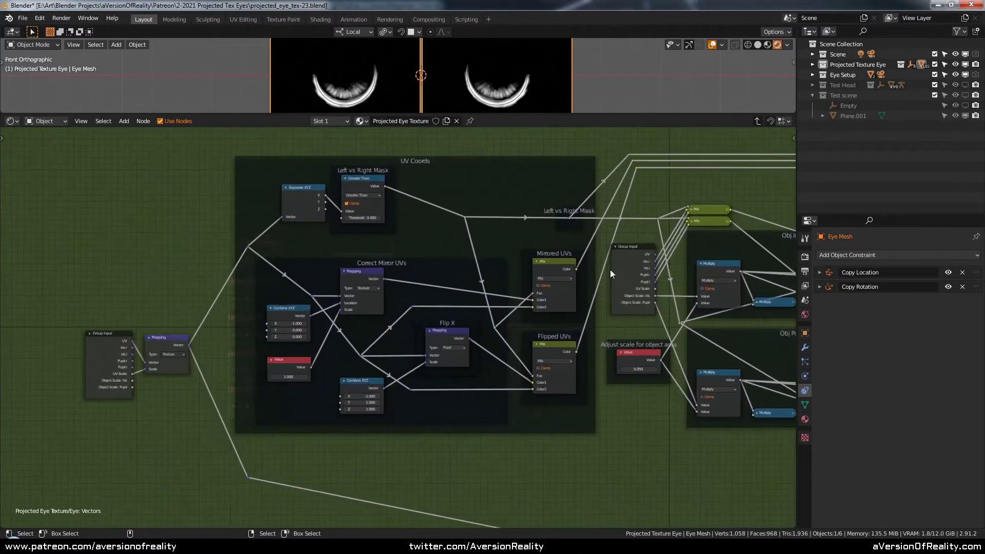
- Leave the Eye: Vectors group and return to the material's main node tree
{"action": "key", "text": "Tab"}
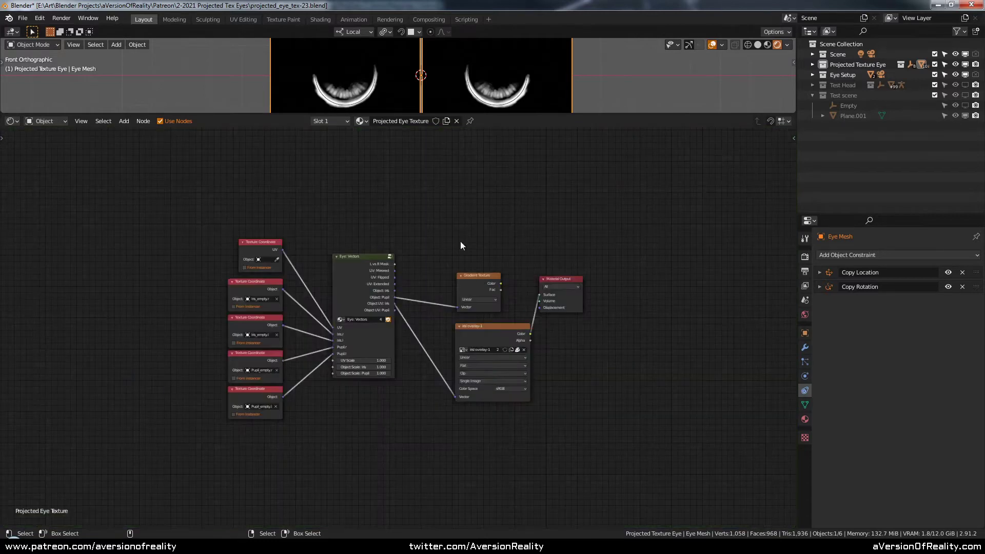
{"action": "key", "text": "Home"}
{"action": "middle_click_drag", "start_coordinate": [403, 249], "coordinate": [515, 232]}
{"action": "scroll", "coordinate": [516, 232], "scroll_direction": "up", "scroll_amount": 2}
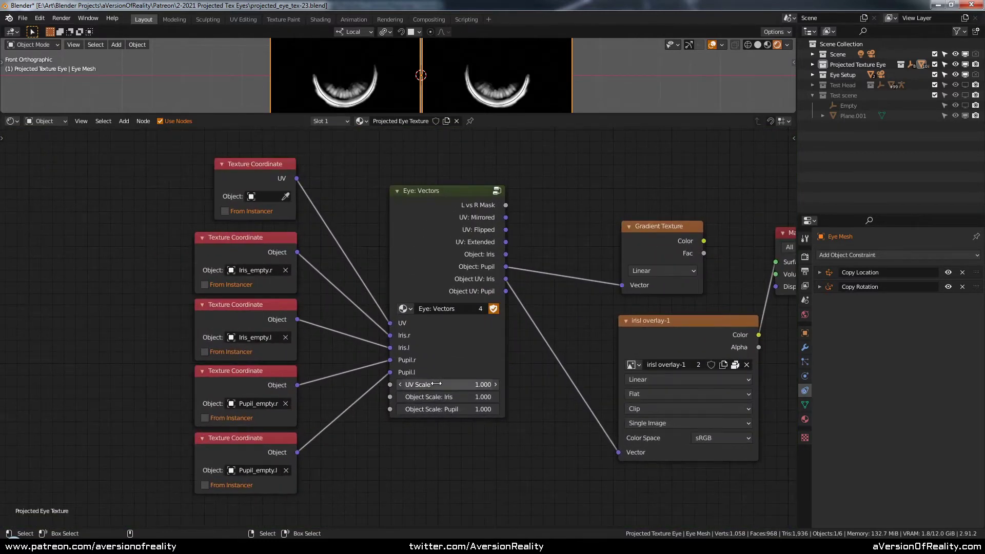
- Try Object Scale: Iris on Eye: Vectors at 0.1 and other values, and reset it to 1
{"action": "middle_click_drag", "start_coordinate": [466, 389], "coordinate": [428, 420]}
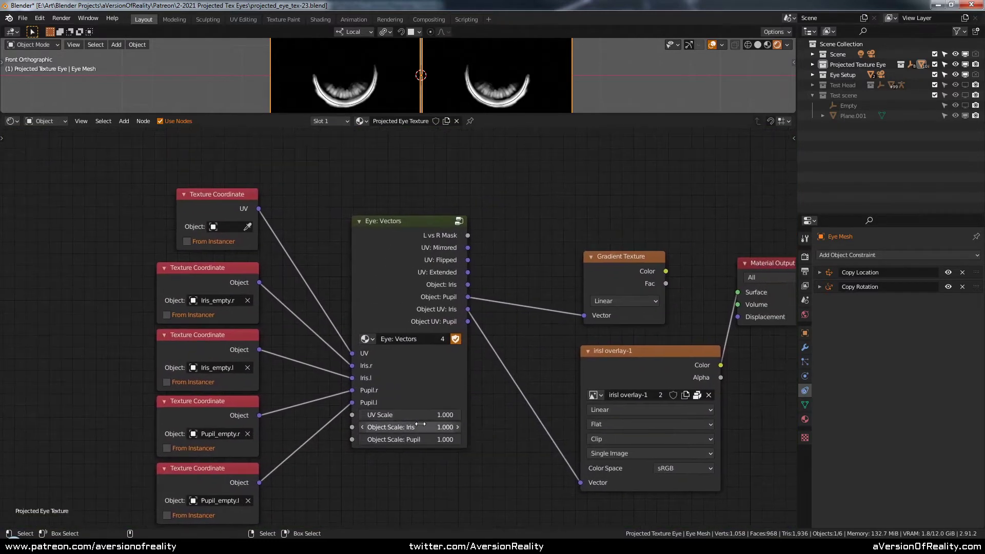
{"action": "left_click", "coordinate": [423, 428]}
{"action": "type", "text": "0.1"}
{"action": "key", "text": "Return"}
{"action": "left_click_drag", "start_coordinate": [424, 430], "coordinate": [465, 430]}
{"action": "left_click", "coordinate": [424, 430]}
{"action": "type", "text": "1"}
{"action": "key", "text": "Return"}
- Look over the iris and pupil empty inputs of Eye: Vectors, and enlarge the 3D viewport
{"action": "middle_click_drag", "start_coordinate": [349, 372], "coordinate": [452, 335]}
{"action": "scroll", "coordinate": [452, 335], "scroll_direction": "up", "scroll_amount": 2}
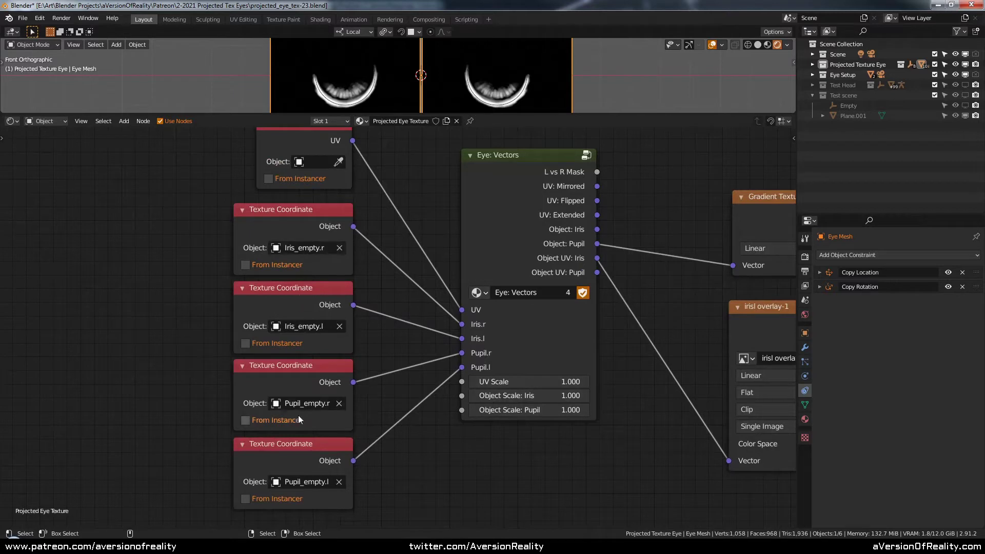
{"action": "left_click_drag", "start_coordinate": [454, 115], "coordinate": [465, 153]}
{"action": "key", "text": "Home"}
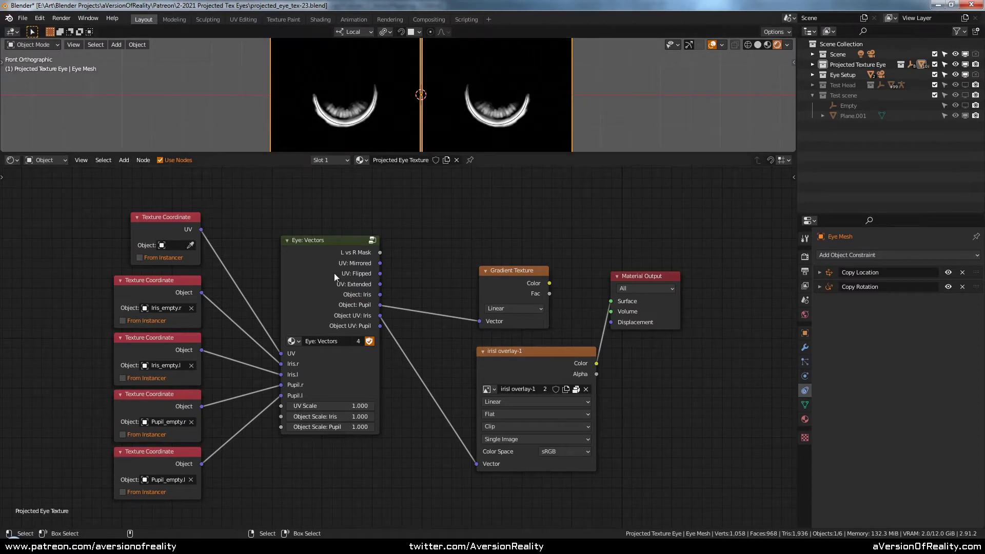
{"action": "key", "text": "z"}
{"action": "left_click", "coordinate": [648, 115]}
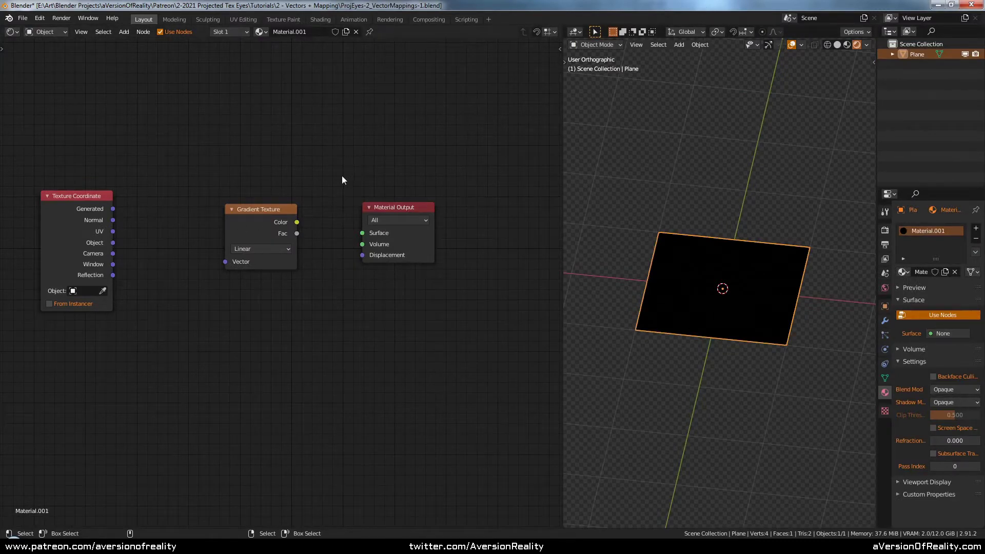
- Save the file, then link Texture Coordinate UV to the Gradient Texture's Vector and the gradient's Fac to the Material Output's Surface
{"action": "key", "text": "ctrl+s"}
{"action": "left_click_drag", "start_coordinate": [113, 231], "coordinate": [225, 262]}
{"action": "left_click_drag", "start_coordinate": [297, 234], "coordinate": [362, 233]}
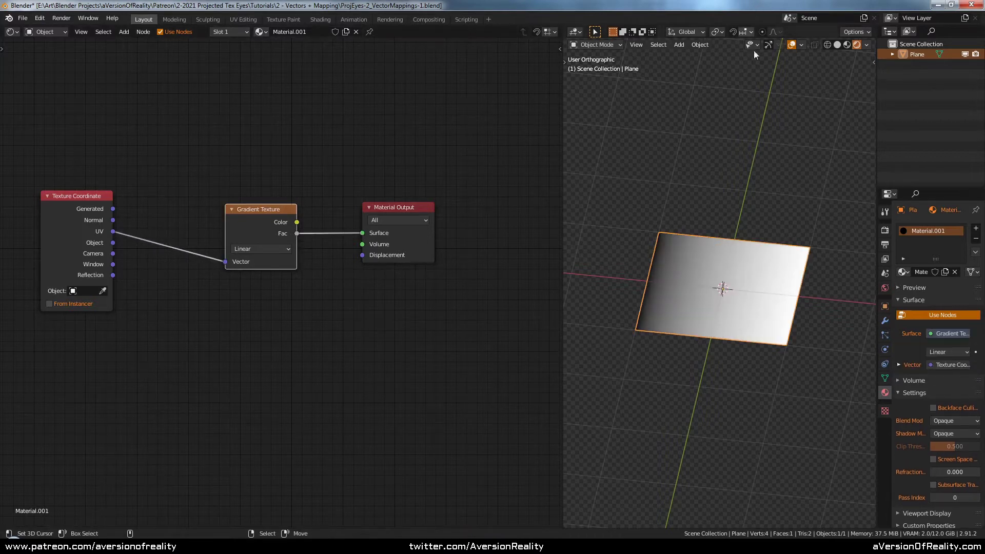
- Try scaling the plane in Object Mode, and scale its mesh in Edit Mode along X and uniformly, to test the UV gradient
{"action": "key", "text": "s"}
{"action": "left_click", "coordinate": [785, 266]}
{"action": "key", "text": "Tab"}
{"action": "key", "text": "s"}
{"action": "key", "text": "x"}
{"action": "right_click", "coordinate": [765, 164]}
{"action": "key", "text": "s"}
{"action": "right_click", "coordinate": [766, 188]}
{"action": "key", "text": "Tab"}
- Link the Object coordinates to the Gradient Texture's Vector and try rotating the plane about X and Z in Object Mode
{"action": "left_click_drag", "start_coordinate": [112, 243], "coordinate": [227, 262]}
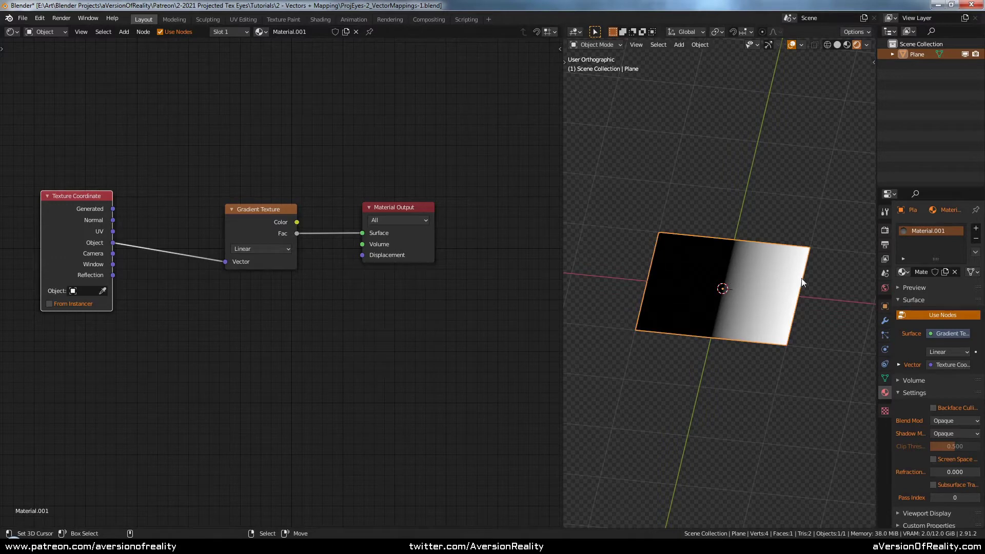
{"action": "key", "text": "r"}
{"action": "key", "text": "x"}
{"action": "right_click", "coordinate": [820, 262]}
{"action": "key", "text": "r"}
{"action": "key", "text": "z"}
{"action": "left_click", "coordinate": [781, 174]}
- Try rotating the plane's mesh about Z and X in Edit Mode with Object coordinates, and save the file from Object Mode
{"action": "key", "text": "Tab"}
{"action": "key", "text": "r"}
{"action": "key", "text": "z"}
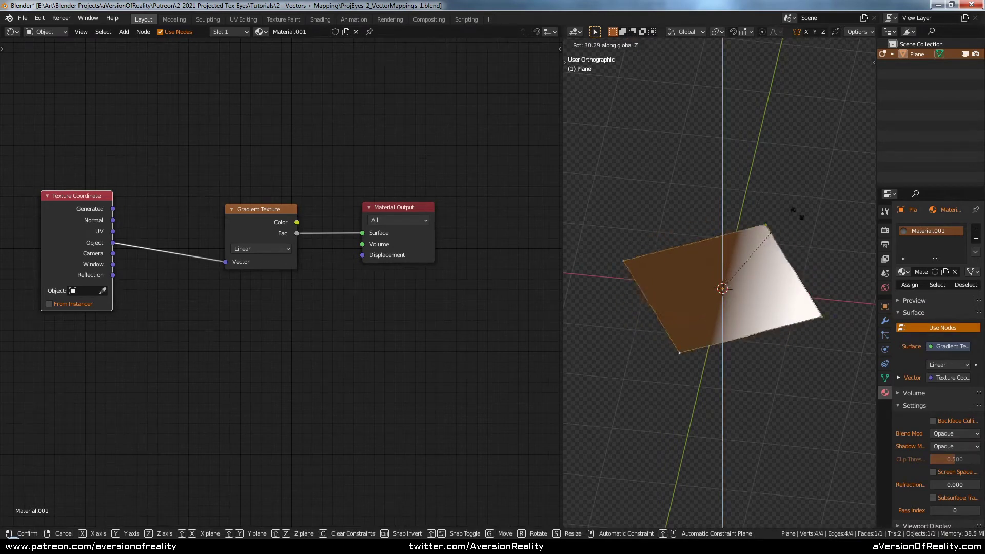
{"action": "right_click", "coordinate": [802, 321]}
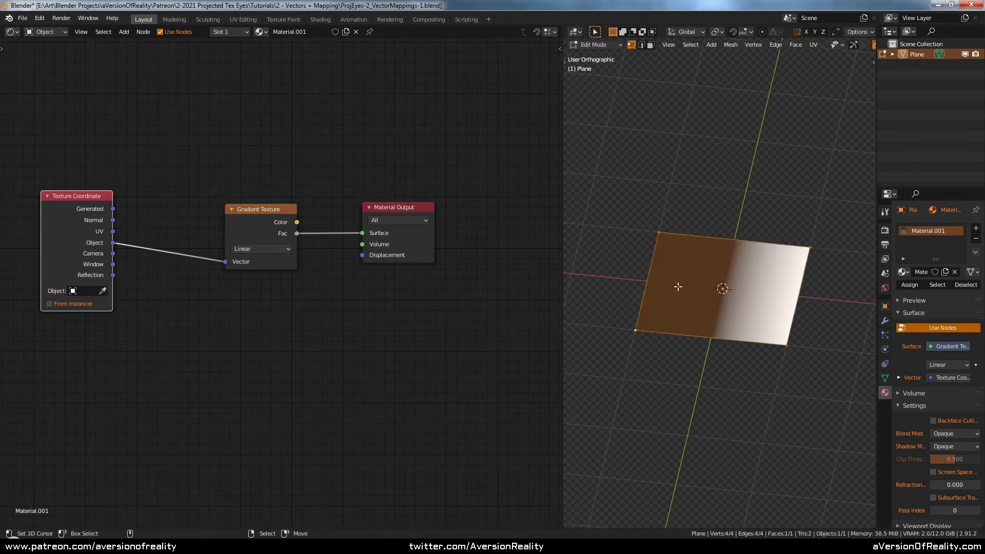
{"action": "key", "text": "r"}
{"action": "key", "text": "x"}
{"action": "right_click", "coordinate": [819, 148]}
{"action": "key", "text": "Tab"}
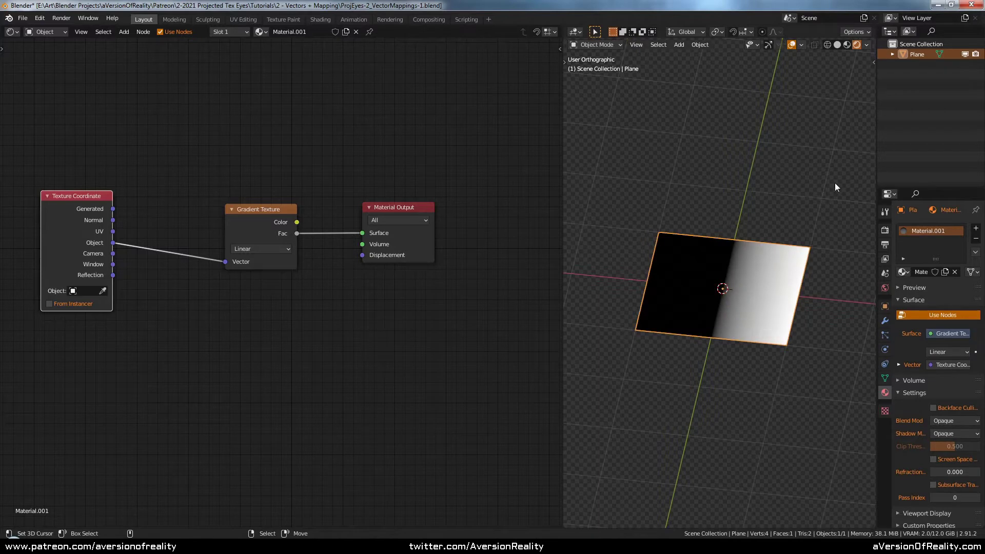
{"action": "key", "text": "ctrl+s"}
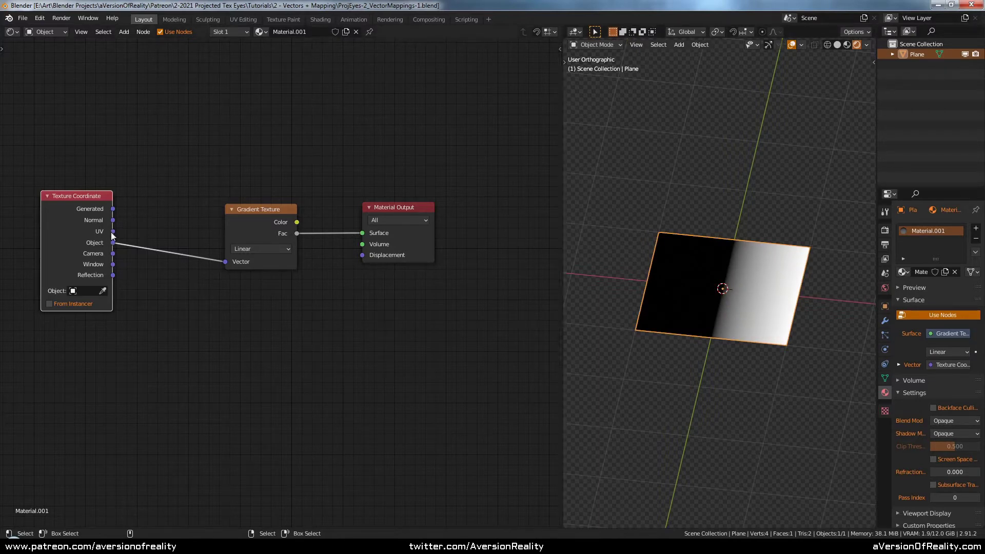
- Link UV back to the Gradient Texture's Vector and display the plane's UV map in a separate UV Editor window, trying a scale on it
{"action": "left_click_drag", "start_coordinate": [112, 235], "coordinate": [235, 265]}
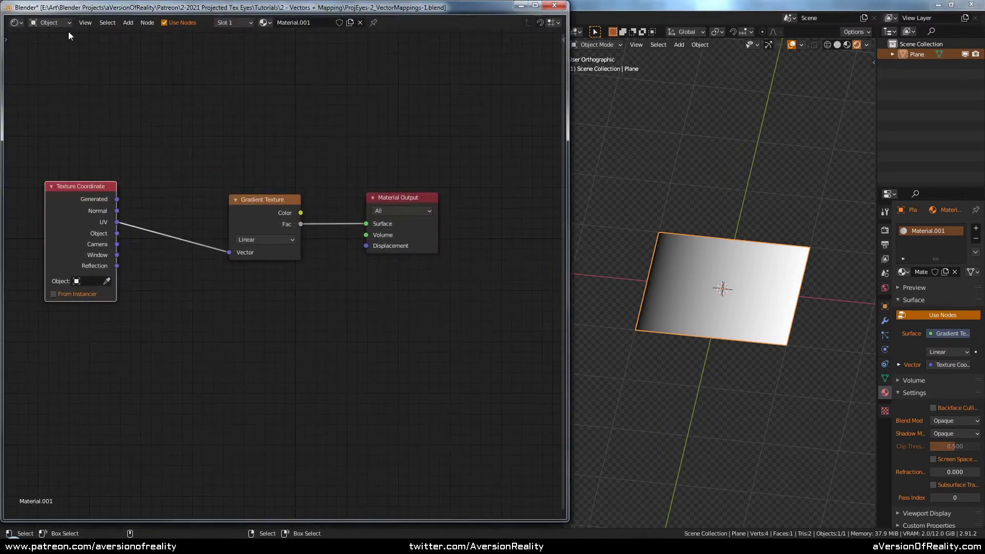
{"action": "left_click", "coordinate": [15, 23]}
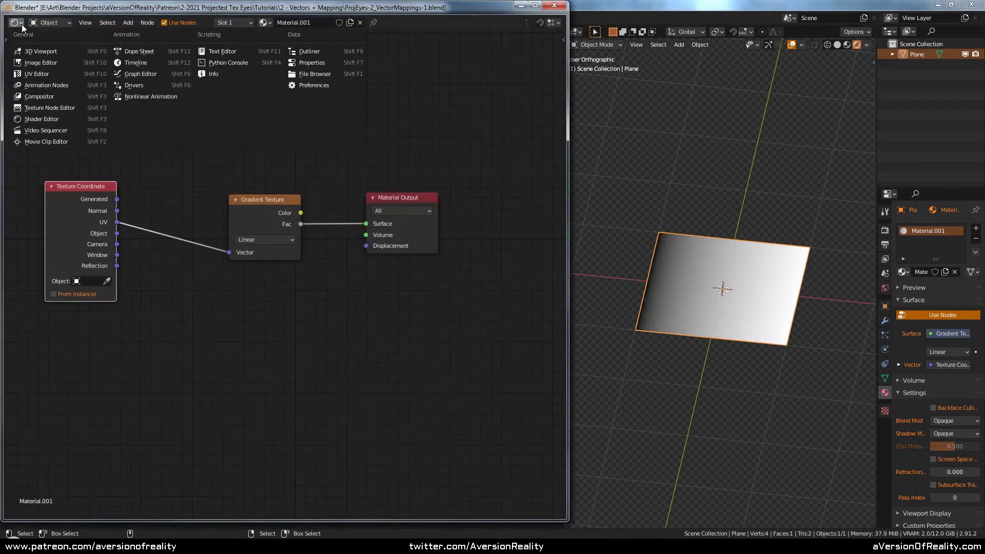
{"action": "left_click", "coordinate": [37, 74]}
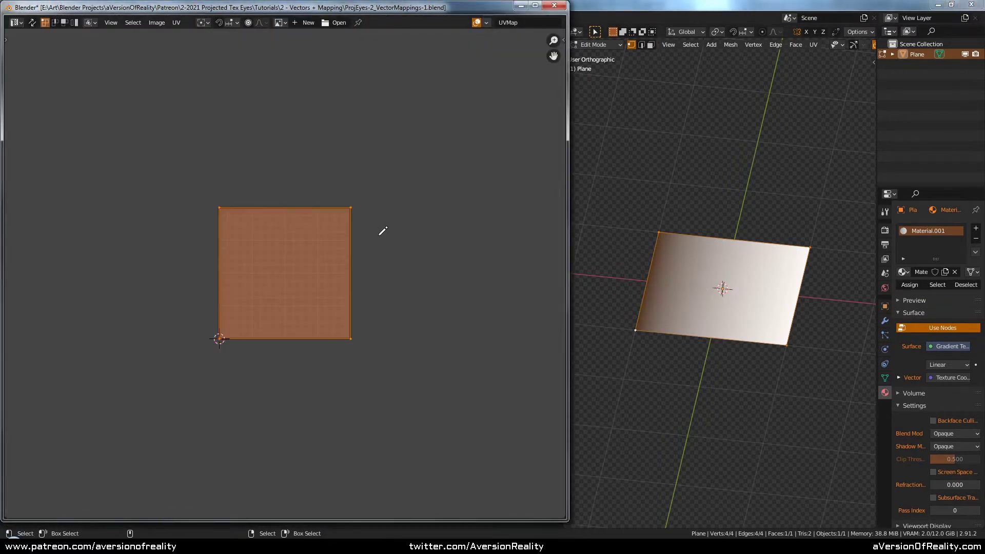
{"action": "scroll", "coordinate": [331, 198], "scroll_direction": "up", "scroll_amount": 2}
{"action": "key", "text": "s"}
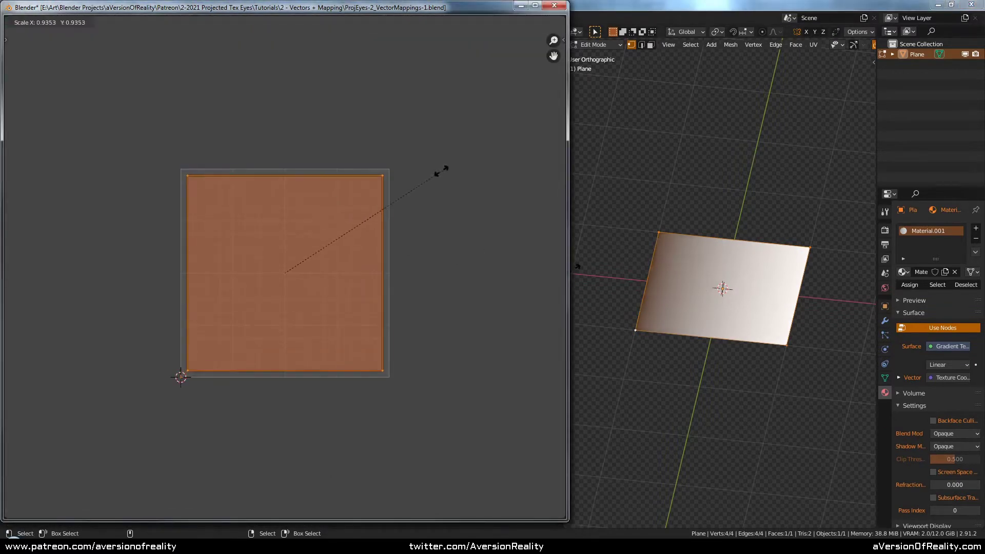
{"action": "key", "text": "Escape"}
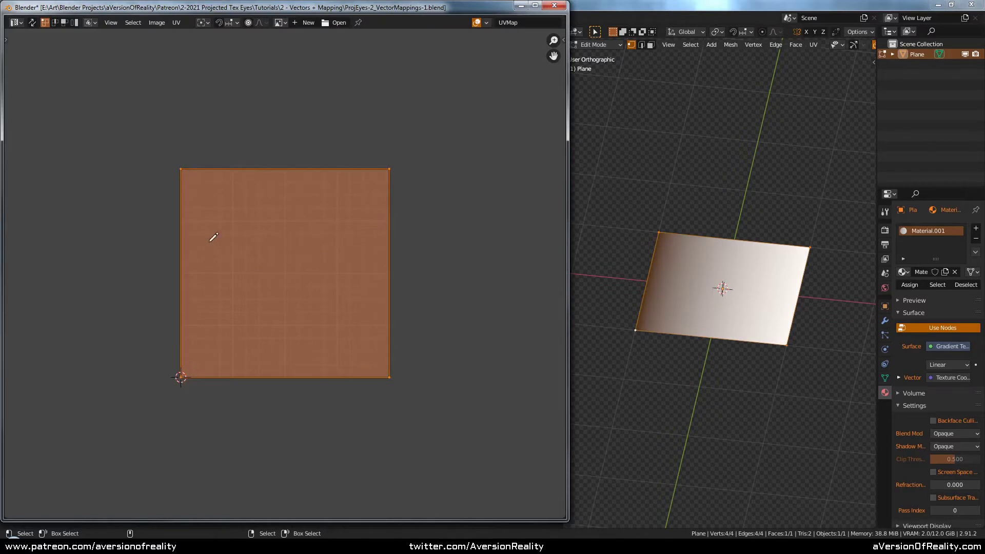
{"action": "scroll", "coordinate": [196, 268], "scroll_direction": "up", "scroll_amount": 1}
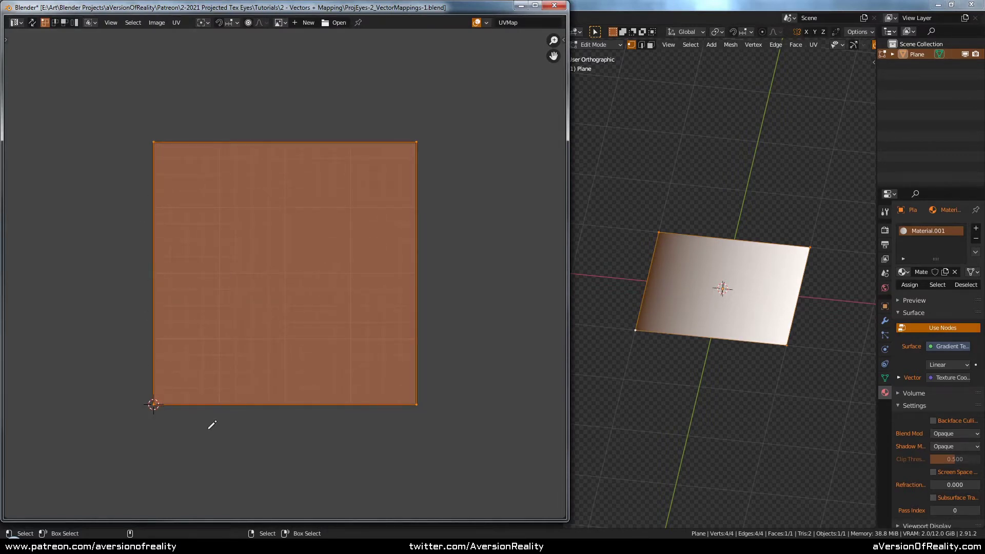
- Annotate the UV square with a line and letter X along its lower edge and a line and letter Y beside its left edge
{"action": "left_click_drag", "start_coordinate": [188, 411], "coordinate": [341, 413]}
{"action": "left_click_drag", "start_coordinate": [137, 179], "coordinate": [142, 331]}
{"action": "left_click_drag", "start_coordinate": [83, 214], "coordinate": [84, 273]}
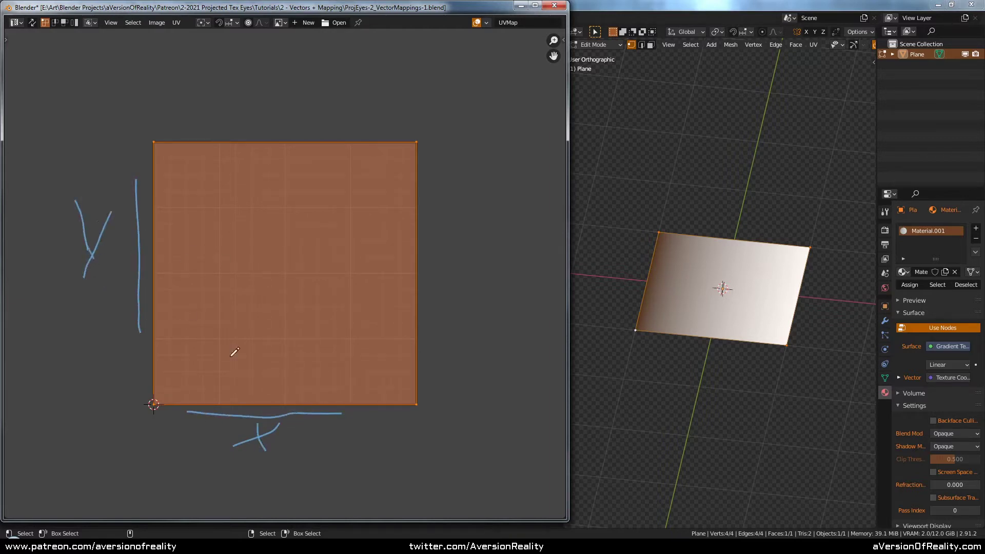
- Circle the four corners of the UV square with annotations and mark a position inside it near the origin corner
{"action": "mouse_move", "coordinate": [162, 385]}
{"action": "left_mouse_down"}
{"action": "mouse_move", "coordinate": [152, 418]}
{"action": "mouse_move", "coordinate": [173, 396]}
{"action": "left_mouse_up"}
{"action": "left_click_drag", "start_coordinate": [426, 132], "coordinate": [421, 124]}
{"action": "left_click_drag", "start_coordinate": [149, 140], "coordinate": [163, 129]}
{"action": "left_click_drag", "start_coordinate": [403, 405], "coordinate": [409, 372]}
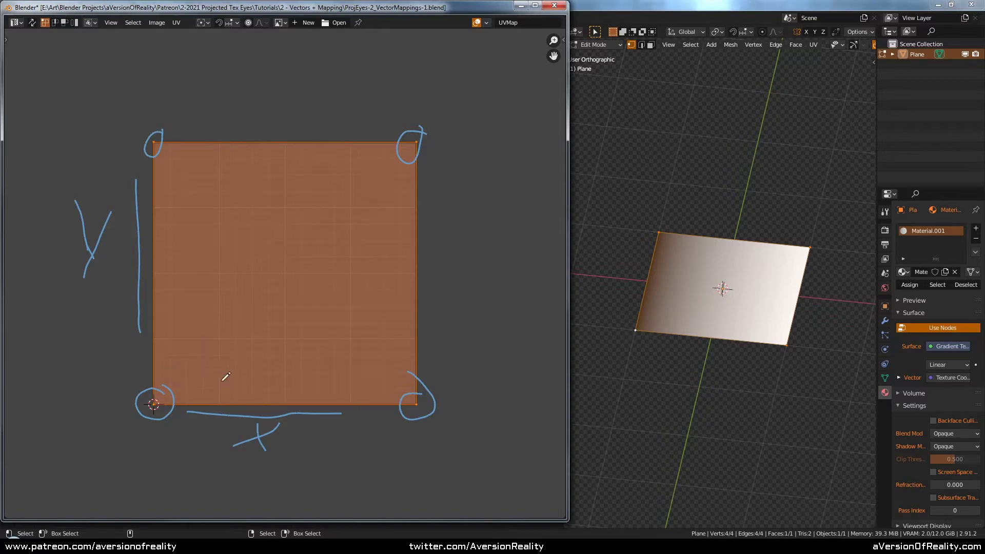
{"action": "left_click_drag", "start_coordinate": [153, 337], "coordinate": [213, 334]}
- Draw annotation lines marking the corresponding point near the lower-left corner of the plane in the top view of the 3D viewport
{"action": "left_click", "coordinate": [711, 6]}
{"action": "middle_click_drag", "start_coordinate": [702, 251], "coordinate": [707, 286]}
{"action": "key", "text": "t"}
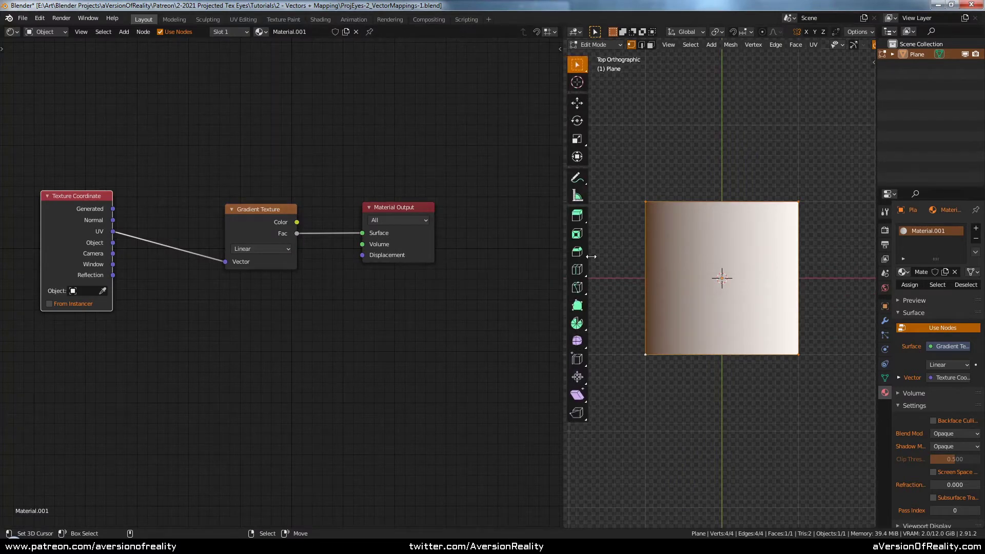
{"action": "left_click", "coordinate": [577, 178]}
{"action": "mouse_move", "coordinate": [645, 315]}
{"action": "left_mouse_down"}
{"action": "mouse_move", "coordinate": [702, 315]}
{"action": "mouse_move", "coordinate": [701, 366]}
{"action": "left_mouse_up"}
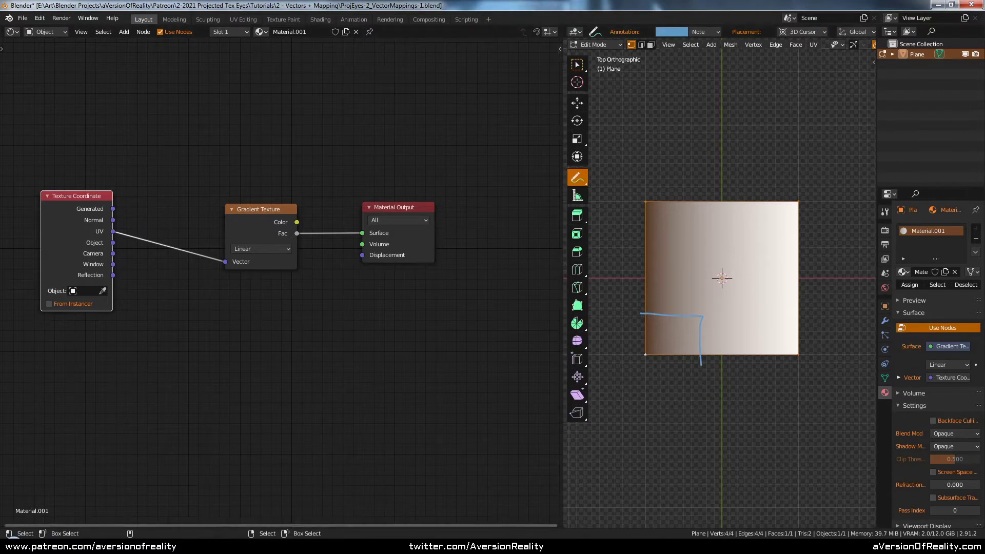
{"action": "left_click", "coordinate": [445, 545]}
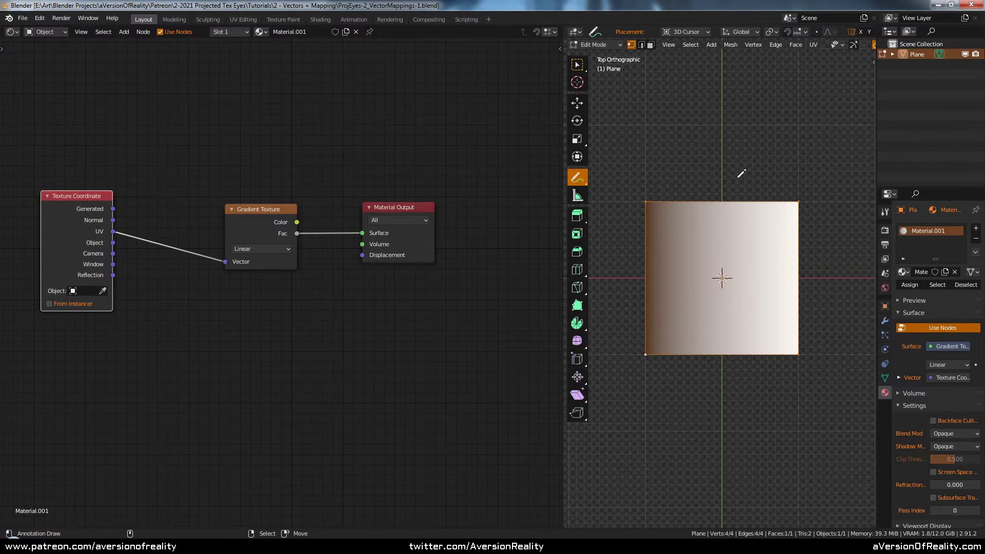
- Return the plane to Object Mode and link the Object coordinates to the Gradient Texture's Vector
{"action": "key", "text": "Tab"}
{"action": "middle_click_drag", "start_coordinate": [741, 173], "coordinate": [664, 213]}
{"action": "left_click_drag", "start_coordinate": [113, 243], "coordinate": [225, 262]}
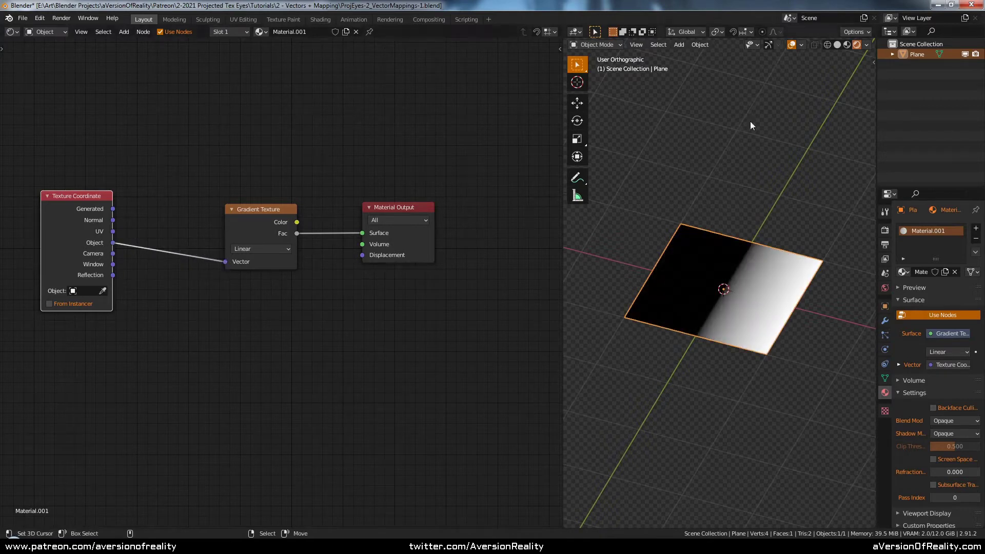
{"action": "key", "text": "n"}
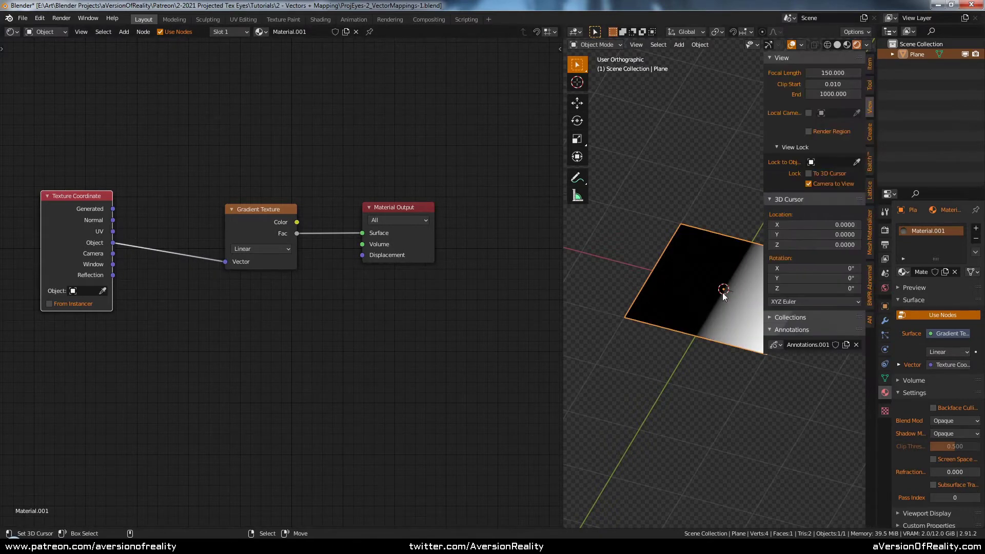
{"action": "key", "text": "n"}
- In top view, annotate the plane with X and Y axis lines and letters, and circle its origin
{"action": "middle_click_drag", "start_coordinate": [710, 285], "coordinate": [754, 259]}
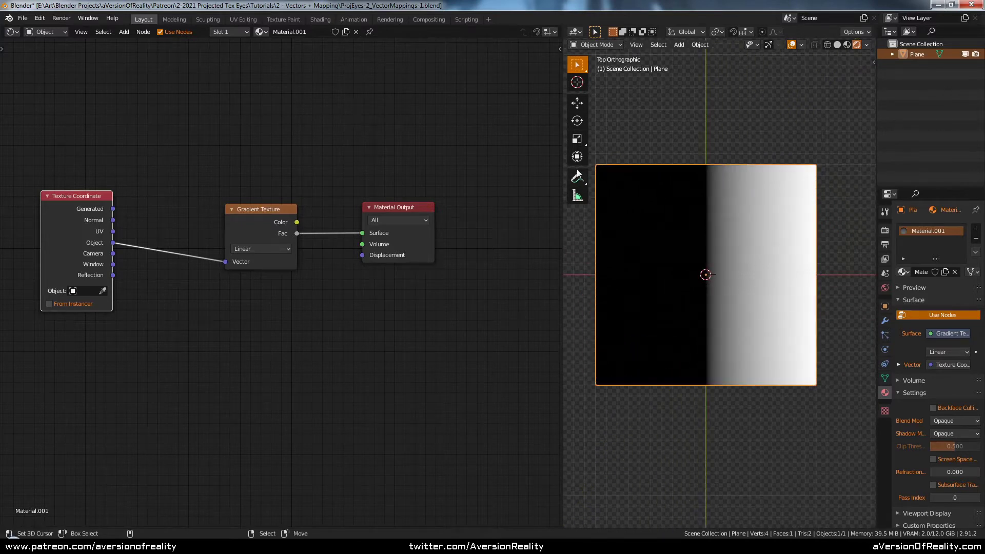
{"action": "key", "text": "shift+space"}
{"action": "key", "text": "d"}
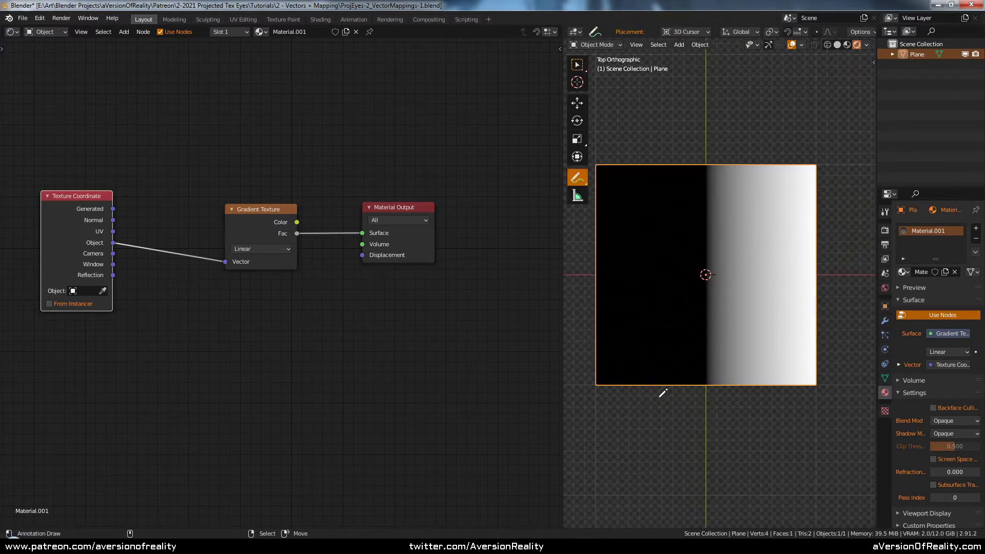
{"action": "left_click_drag", "start_coordinate": [674, 438], "coordinate": [714, 412]}
{"action": "left_click_drag", "start_coordinate": [646, 398], "coordinate": [765, 386]}
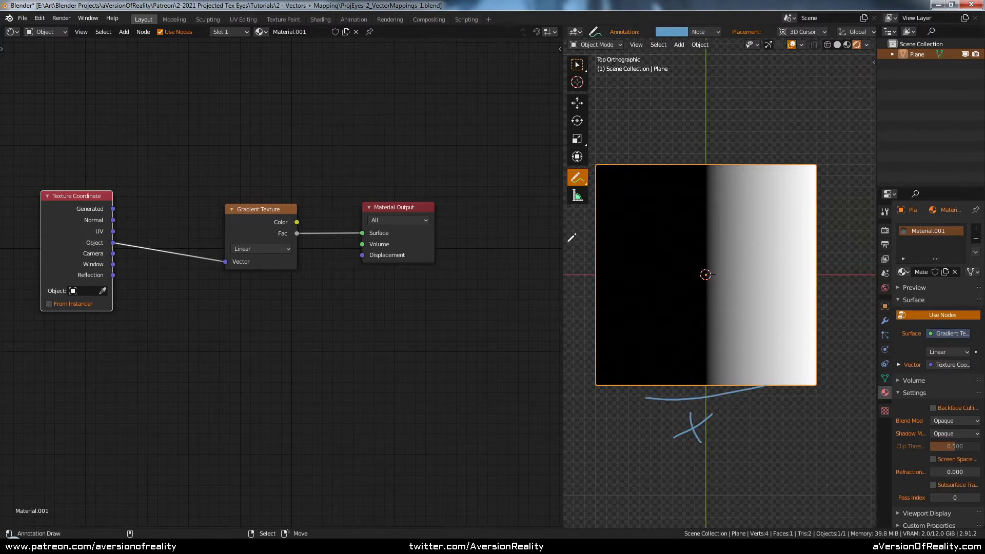
{"action": "middle_click_drag", "start_coordinate": [568, 221], "coordinate": [598, 219], "text": "shift"}
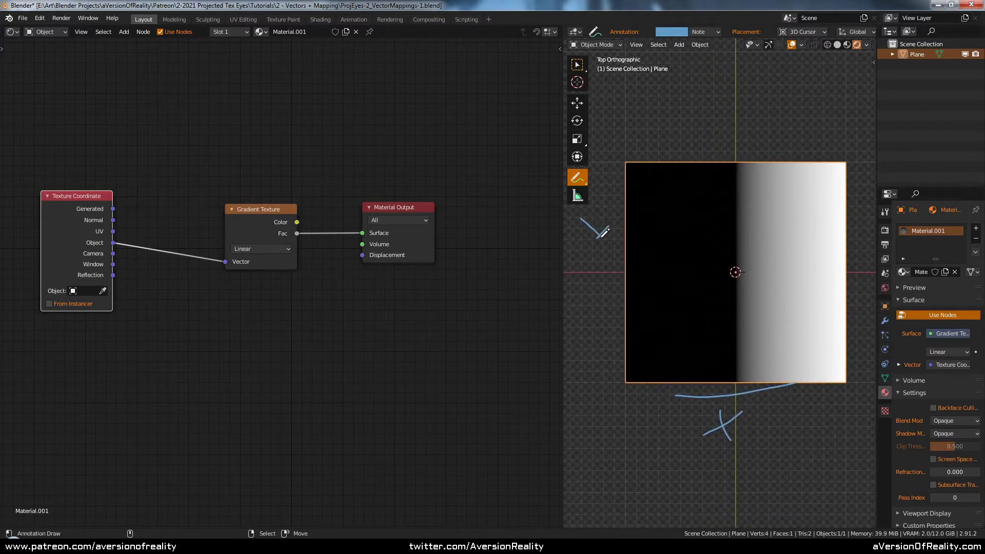
{"action": "left_click_drag", "start_coordinate": [612, 234], "coordinate": [616, 353]}
{"action": "scroll", "coordinate": [707, 284], "scroll_direction": "down", "scroll_amount": 2, "text": "ctrl"}
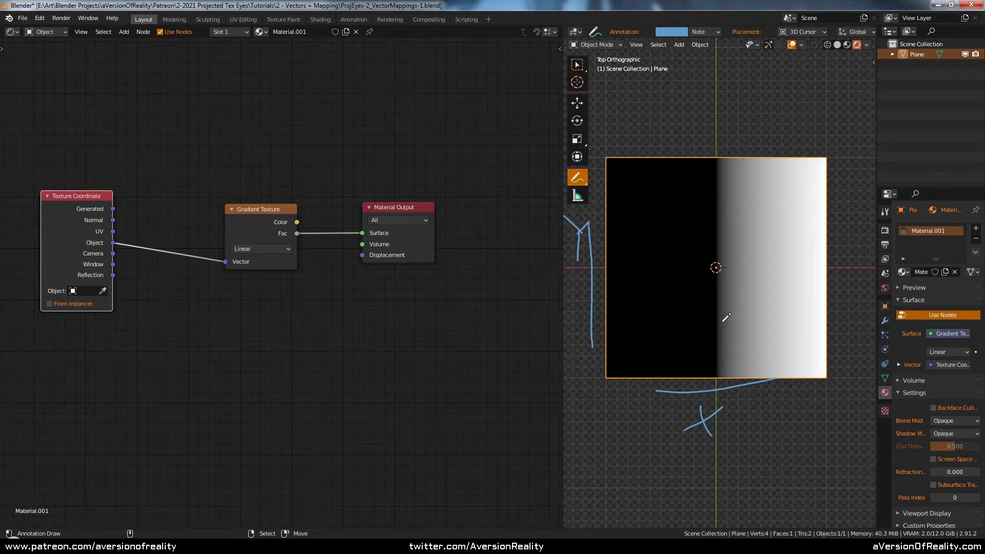
{"action": "left_click_drag", "start_coordinate": [715, 259], "coordinate": [721, 260]}
- Duplicate the plane's face in Edit Mode and tilt the copy about the global X axis
{"action": "middle_click_drag", "start_coordinate": [792, 248], "coordinate": [758, 195]}
{"action": "key", "text": "Tab"}
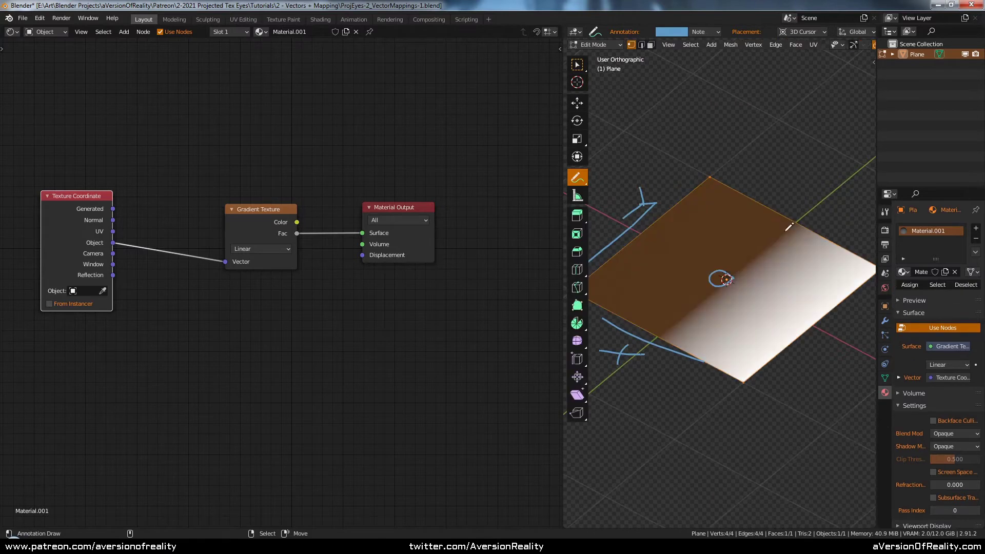
{"action": "key", "text": "shift+d"}
{"action": "key", "text": "r"}
{"action": "key", "text": "x"}
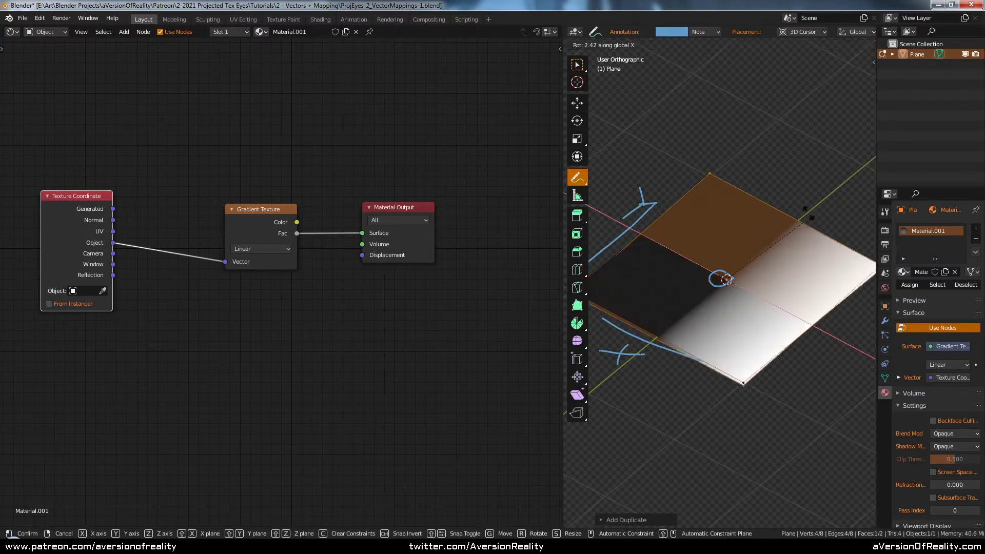
{"action": "left_click", "coordinate": [729, 106]}
- Duplicate the tilted face in place, rotate the copy about the global Z axis, inspect the gradient across the faces, and undo the rotation
{"action": "middle_click_drag", "start_coordinate": [729, 105], "coordinate": [785, 168]}
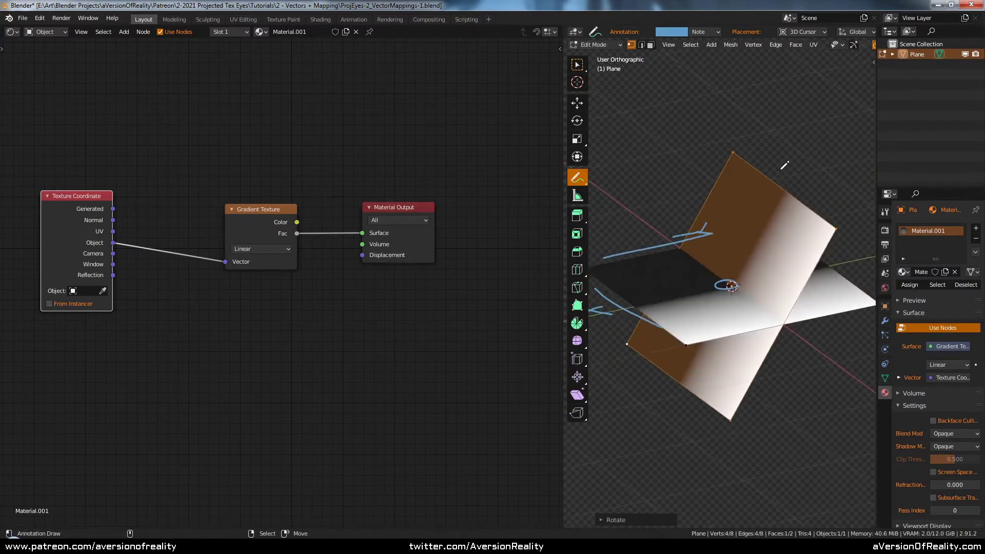
{"action": "key", "text": "shift+d"}
{"action": "right_click", "coordinate": [798, 196]}
{"action": "key", "text": "r"}
{"action": "key", "text": "z"}
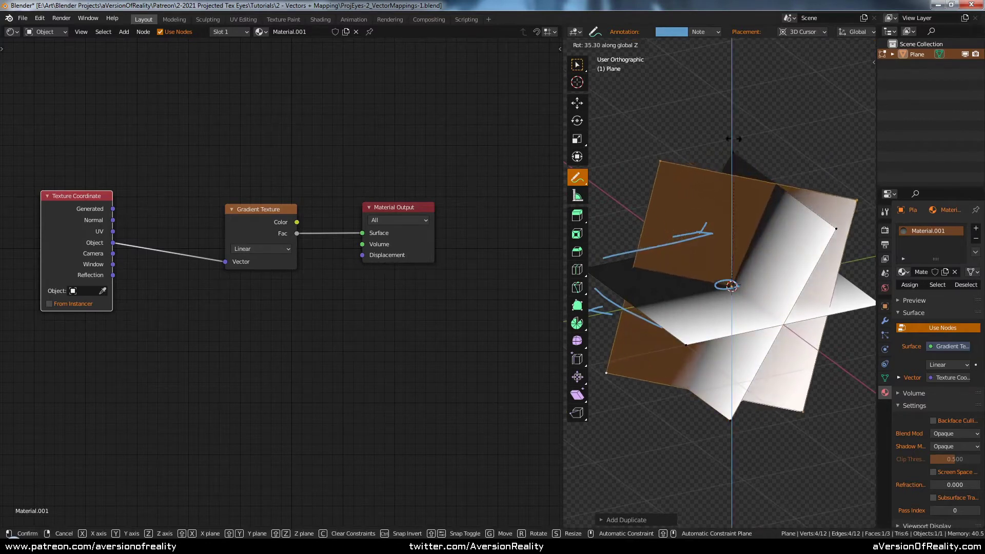
{"action": "left_click", "coordinate": [665, 139]}
{"action": "mouse_move", "coordinate": [665, 139]}
{"action": "middle_mouse_down"}
{"action": "mouse_move", "coordinate": [743, 189]}
{"action": "mouse_move", "coordinate": [700, 185]}
{"action": "mouse_move", "coordinate": [763, 211]}
{"action": "middle_mouse_up"}
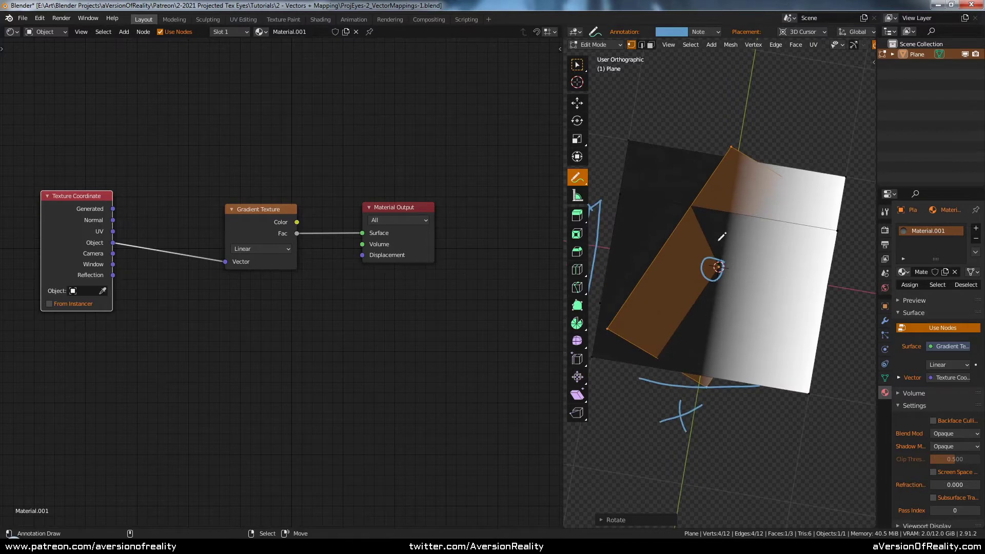
{"action": "mouse_move", "coordinate": [783, 245]}
{"action": "middle_mouse_down"}
{"action": "mouse_move", "coordinate": [770, 219]}
{"action": "mouse_move", "coordinate": [756, 224]}
{"action": "mouse_move", "coordinate": [770, 197]}
{"action": "middle_mouse_up"}
{"action": "key", "text": "ctrl+z"}
- Duplicate the tilted face in place again and rotate the copy about the global X axis
{"action": "key", "text": "shift+d"}
{"action": "right_click", "coordinate": [780, 187]}
{"action": "key", "text": "r"}
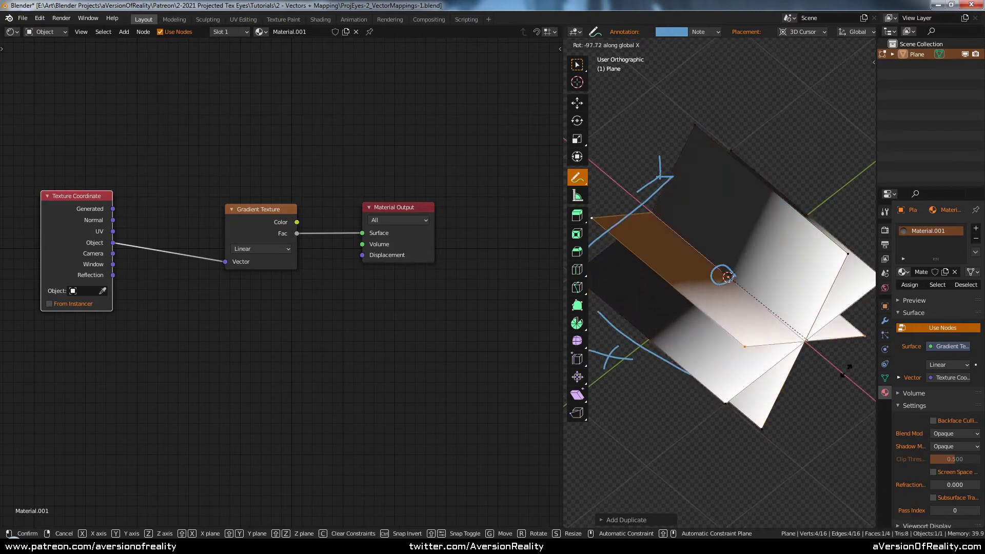
{"action": "left_click", "coordinate": [499, 241]}
- Set the Gradient Texture's type to Spherical
{"action": "left_click", "coordinate": [254, 250]}
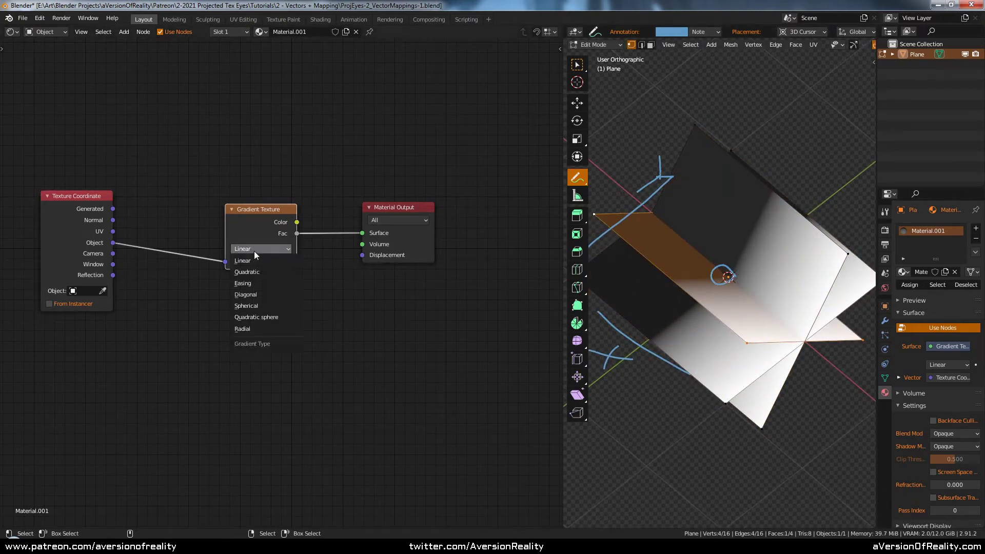
{"action": "left_click", "coordinate": [259, 307]}
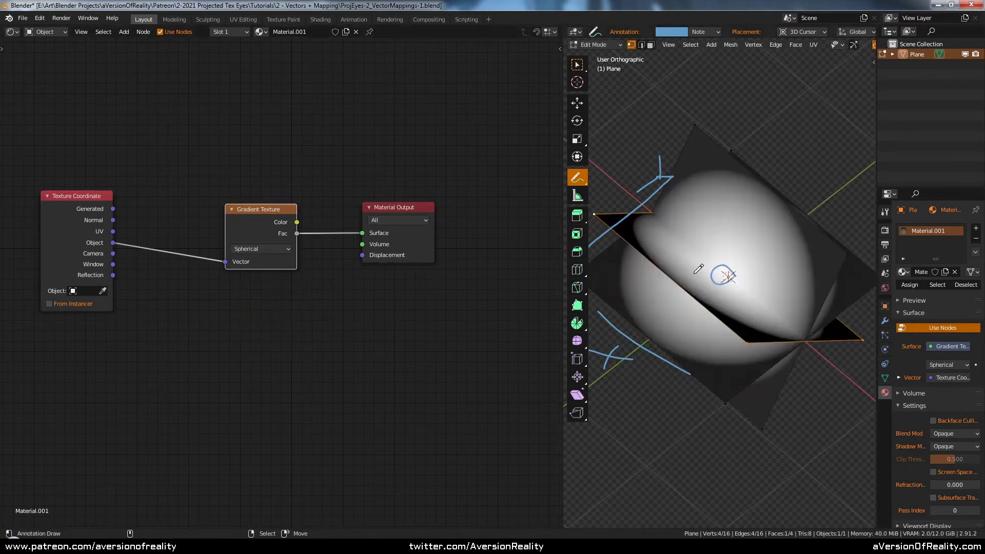
{"action": "mouse_move", "coordinate": [794, 150]}
{"action": "middle_mouse_down"}
{"action": "mouse_move", "coordinate": [772, 159]}
{"action": "mouse_move", "coordinate": [815, 146]}
{"action": "mouse_move", "coordinate": [838, 181]}
{"action": "middle_mouse_up"}
- Add several more copies of the face, rotated through the shared centre including about the global Z axis, to reveal the spherical gradient's volume
{"action": "key", "text": "shift+d"}
{"action": "left_click", "coordinate": [813, 146]}
{"action": "key", "text": "shift+d"}
{"action": "key", "text": "r"}
{"action": "key", "text": "z"}
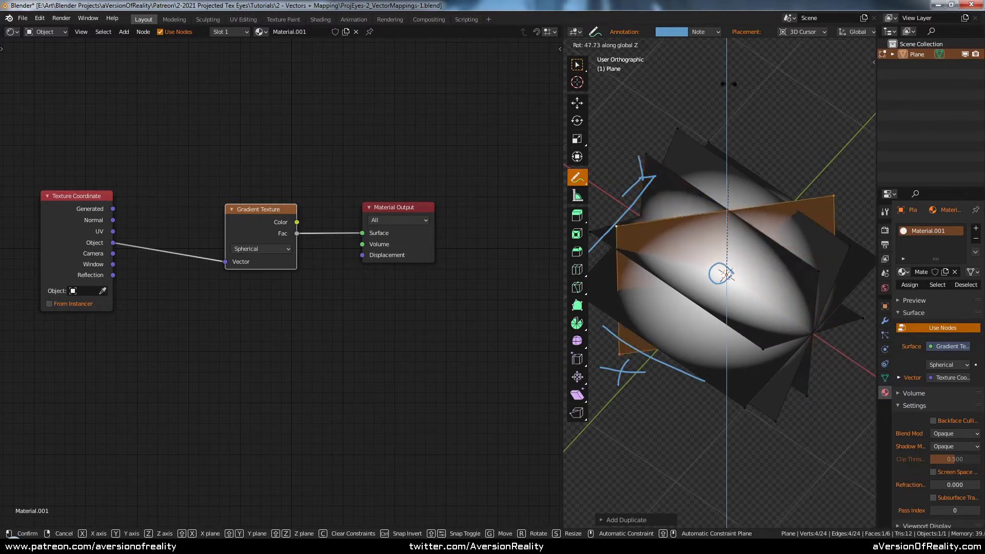
{"action": "left_click", "coordinate": [653, 91]}
{"action": "mouse_move", "coordinate": [653, 91]}
{"action": "middle_mouse_down"}
{"action": "mouse_move", "coordinate": [708, 98]}
{"action": "mouse_move", "coordinate": [726, 87]}
{"action": "mouse_move", "coordinate": [737, 55]}
{"action": "mouse_move", "coordinate": [791, 182]}
{"action": "mouse_move", "coordinate": [801, 137]}
{"action": "middle_mouse_up"}
{"action": "key", "text": "shift+d"}
{"action": "key", "text": "r"}
{"action": "key", "text": "z"}
{"action": "left_click", "coordinate": [722, 99]}
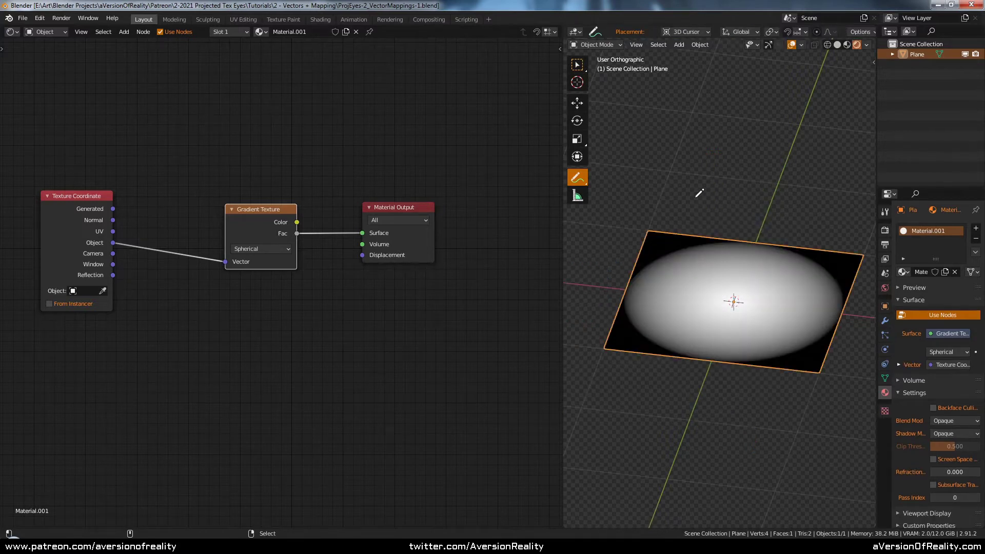
- Add a Plain Axes empty at the plane's centre
{"action": "key", "text": "shift+a"}
{"action": "mouse_move", "coordinate": [695, 198]}
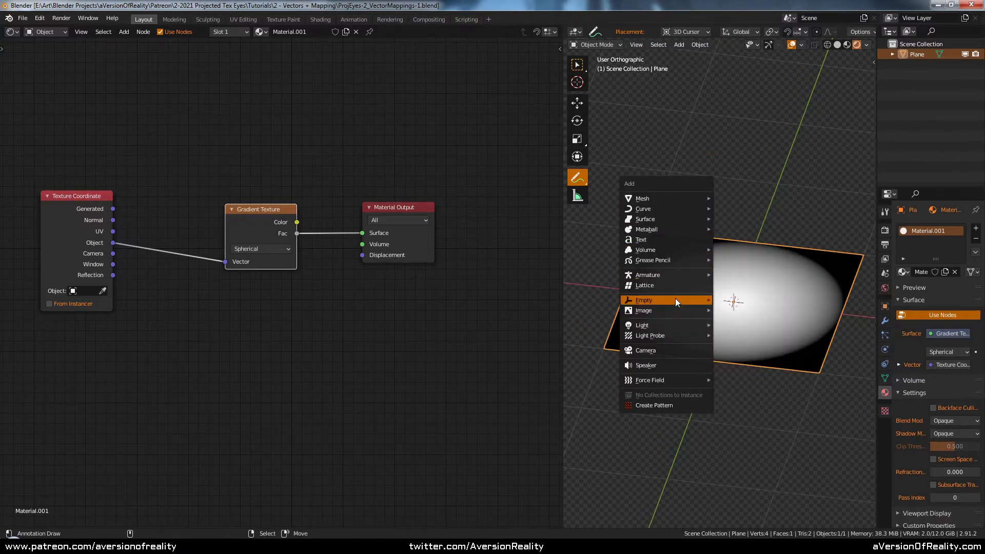
{"action": "mouse_move", "coordinate": [675, 299]}
{"action": "left_click", "coordinate": [759, 300]}
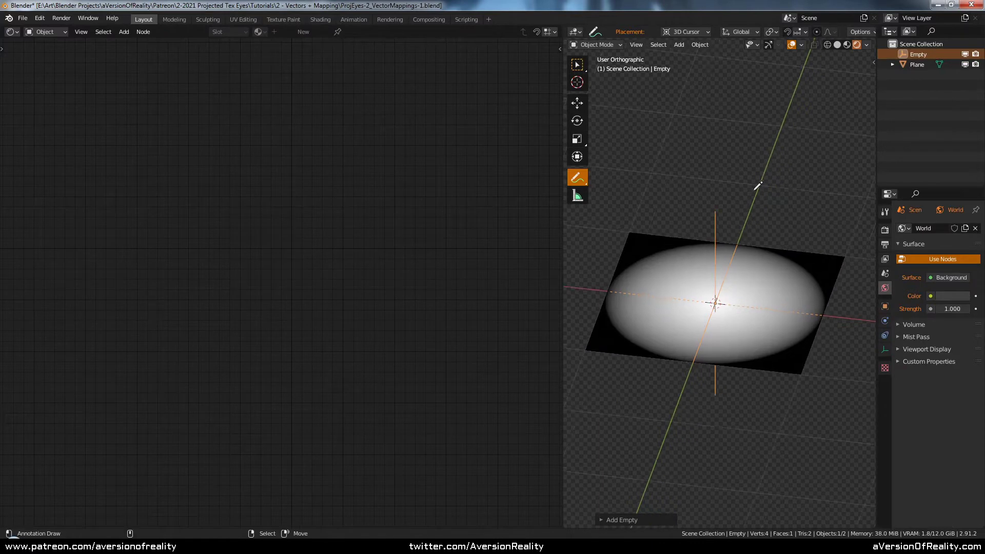
- Select the plane and set the Texture Coordinate node's Object reference to Empty
{"action": "right_click", "coordinate": [806, 258]}
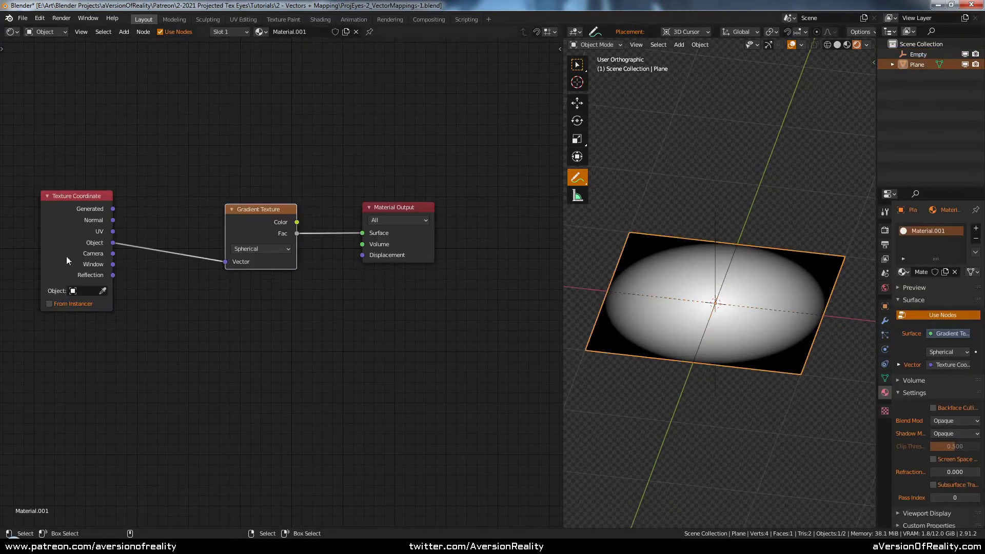
{"action": "left_click", "coordinate": [81, 293]}
{"action": "left_click", "coordinate": [84, 305]}
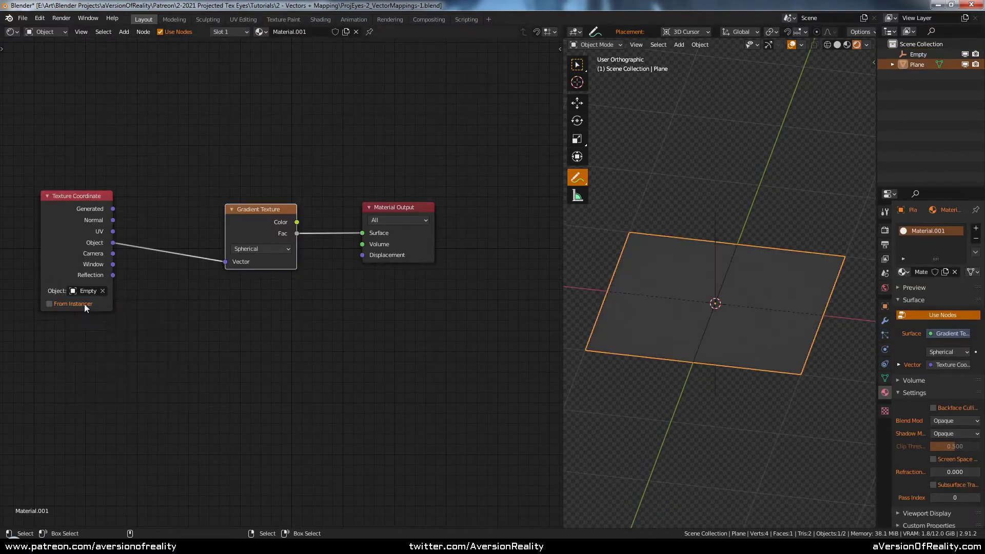
- Select the empty and try moving it freely and along the global Z axis to watch the gradient respond
{"action": "right_click", "coordinate": [719, 223]}
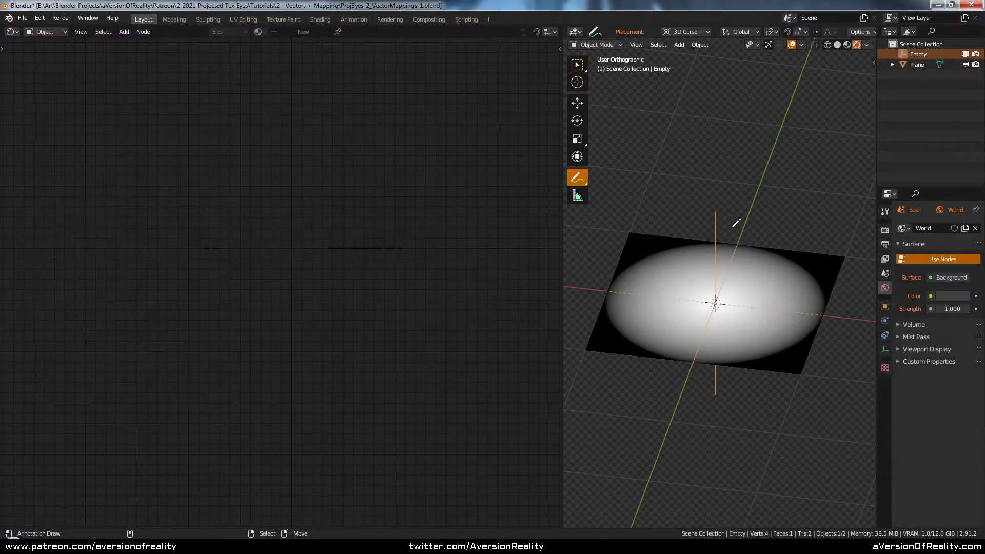
{"action": "key", "text": "g"}
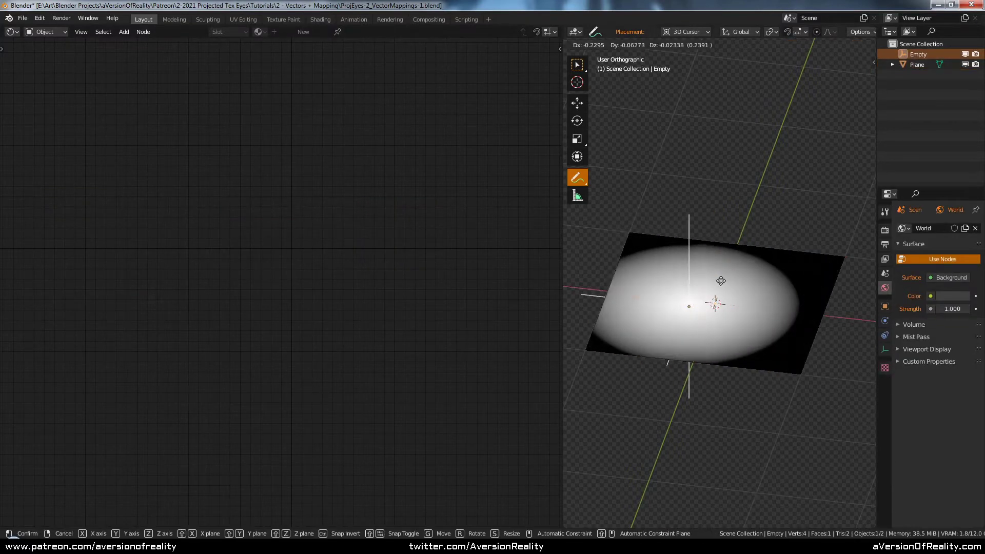
{"action": "right_click", "coordinate": [778, 234]}
{"action": "middle_click_drag", "start_coordinate": [766, 215], "coordinate": [759, 188]}
{"action": "key", "text": "g"}
{"action": "key", "text": "z"}
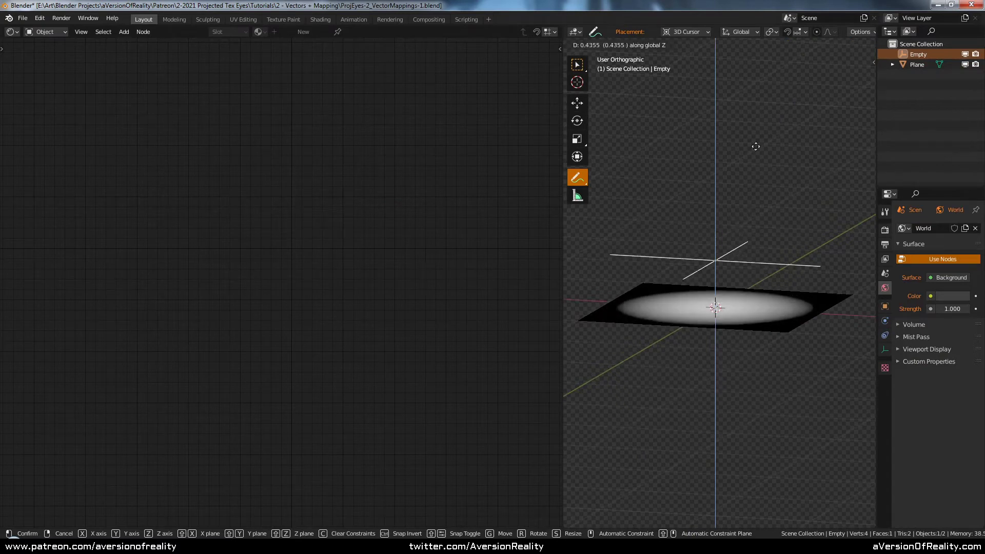
{"action": "key", "text": "Escape"}
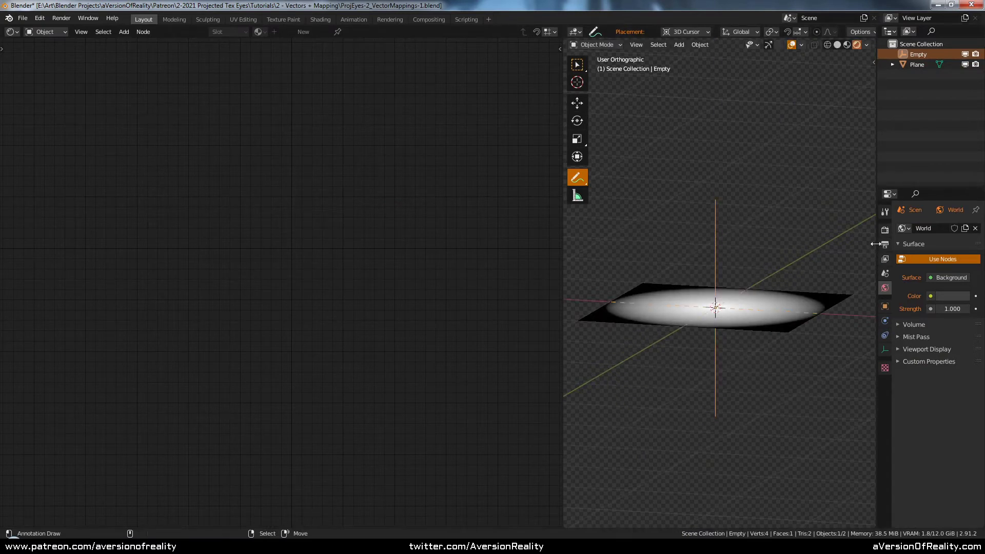
- Set the empty's display type to Sphere
{"action": "left_click_drag", "start_coordinate": [876, 243], "coordinate": [822, 244]}
{"action": "left_click", "coordinate": [829, 349]}
{"action": "left_click", "coordinate": [919, 240]}
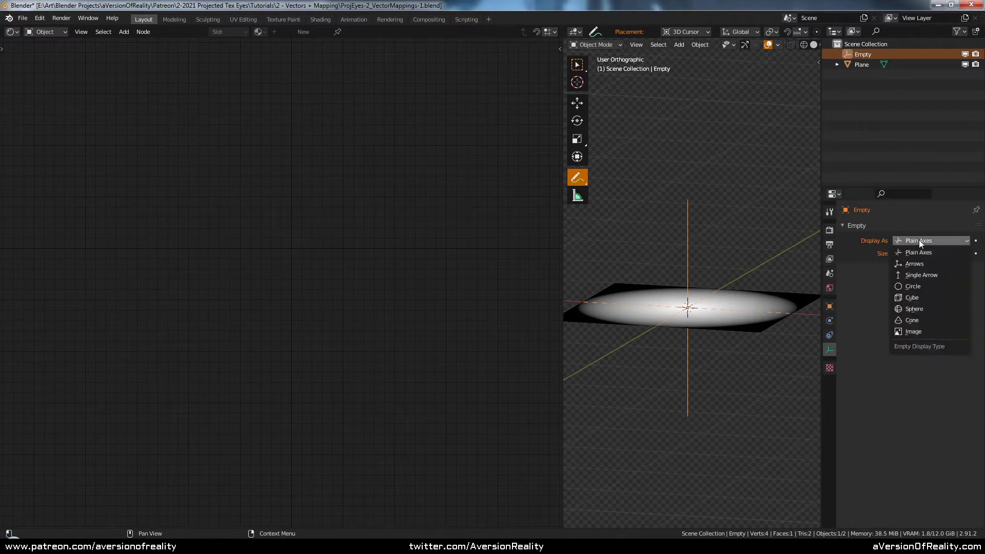
{"action": "left_click", "coordinate": [923, 308]}
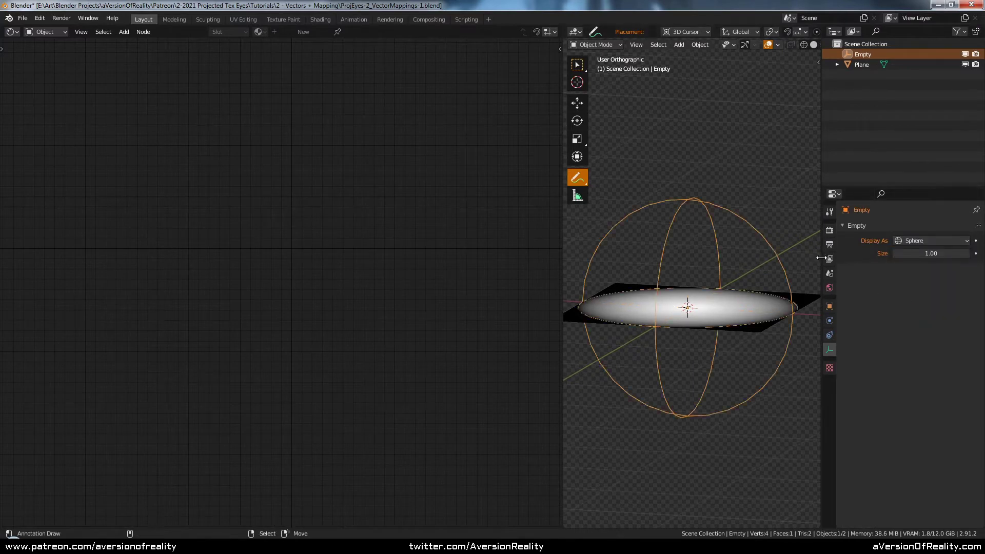
{"action": "left_click_drag", "start_coordinate": [820, 258], "coordinate": [879, 256]}
- Lower the spherical empty along the global Z axis, inspect the shrinking gradient, and clear the empty's location
{"action": "key", "text": "g"}
{"action": "key", "text": "z"}
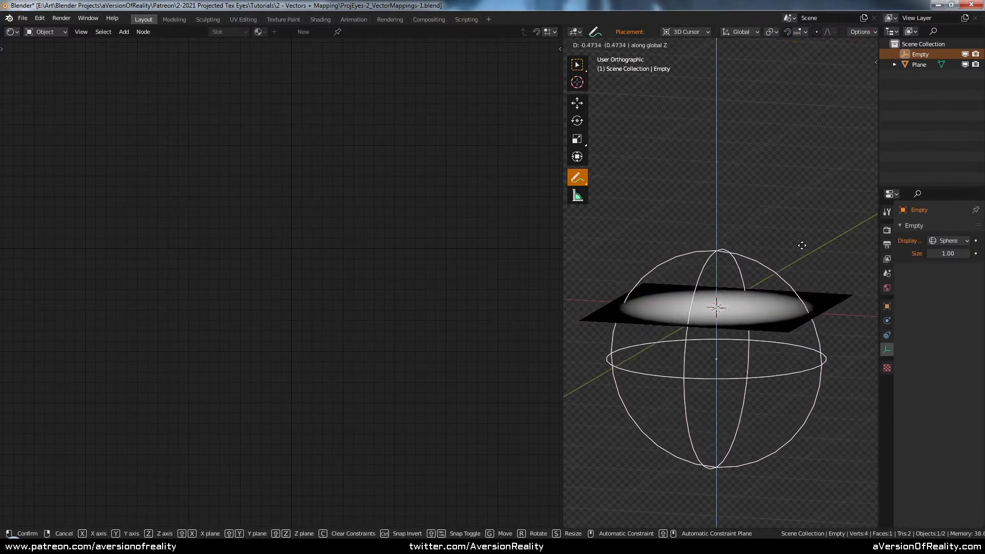
{"action": "left_click", "coordinate": [769, 254]}
{"action": "middle_click_drag", "start_coordinate": [770, 254], "coordinate": [756, 283]}
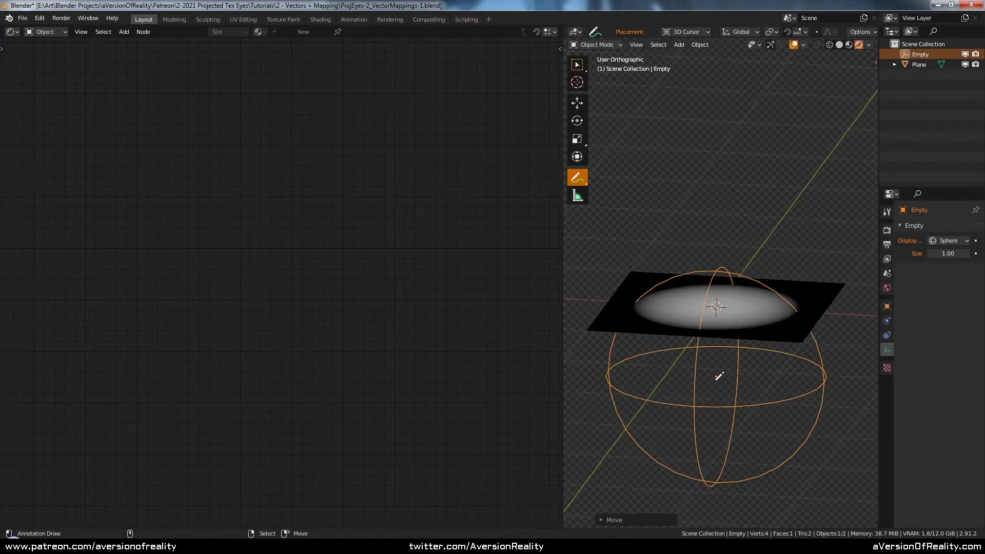
{"action": "key", "text": "alt+g"}
- Scale the empty down along the global X axis to squash the gradient on the plane
{"action": "middle_click_drag", "start_coordinate": [755, 263], "coordinate": [821, 207]}
{"action": "key", "text": "s"}
{"action": "key", "text": "x"}
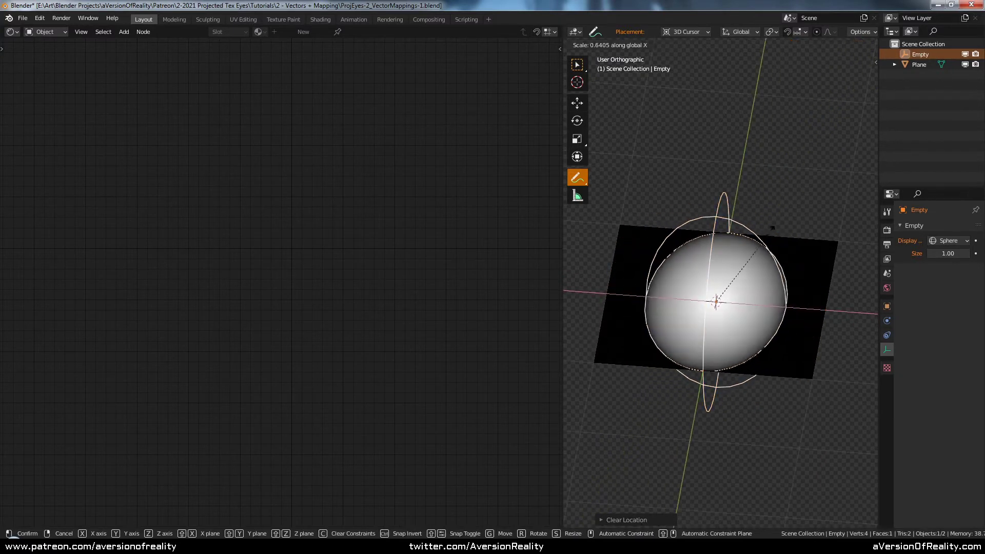
{"action": "left_click", "coordinate": [749, 248]}
- Rotate the squashed empty about the global Y axis, inspect the gradient, and clear the empty's scale
{"action": "middle_click_drag", "start_coordinate": [750, 248], "coordinate": [788, 195]}
{"action": "key", "text": "r"}
{"action": "key", "text": "y"}
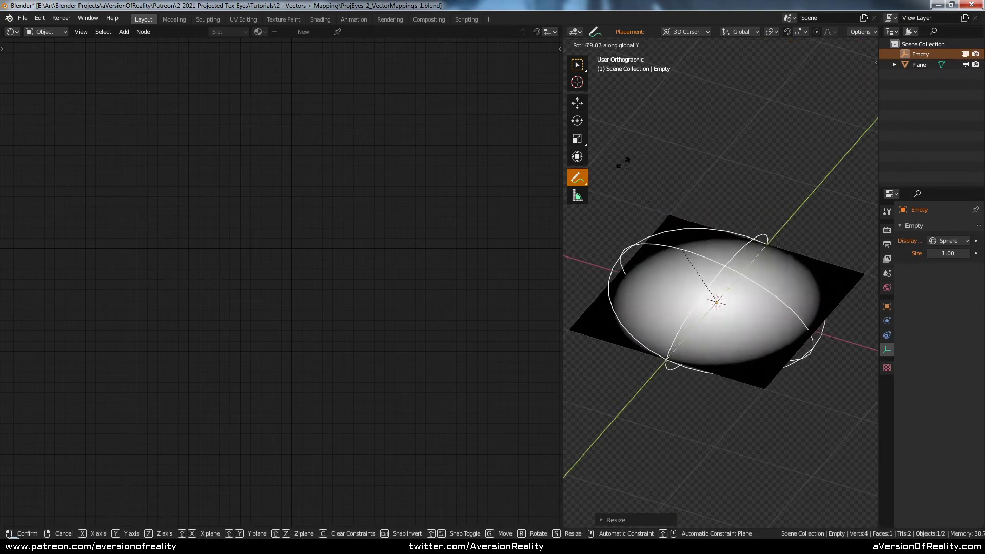
{"action": "left_click", "coordinate": [741, 159]}
{"action": "middle_click_drag", "start_coordinate": [741, 158], "coordinate": [780, 187]}
{"action": "key", "text": "alt+s"}
- Scale the empty down uniformly in top view and try moving it across the plane
{"action": "key", "text": "KP_7"}
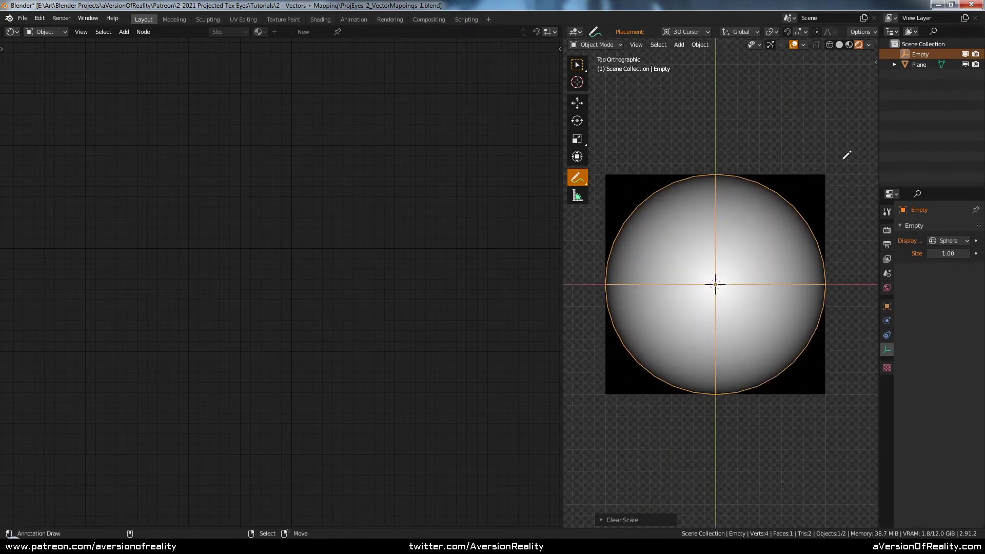
{"action": "key", "text": "s"}
{"action": "left_click", "coordinate": [808, 200]}
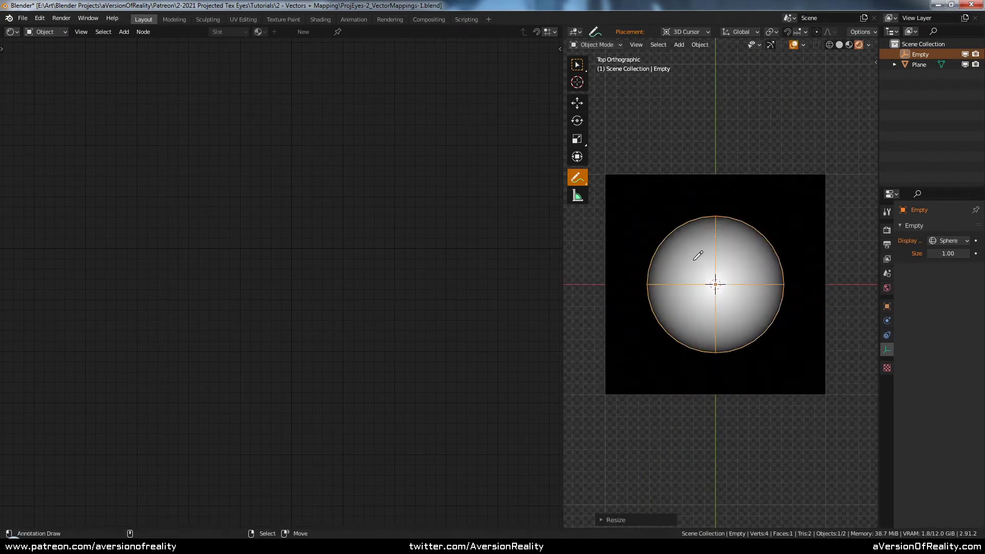
{"action": "key", "text": "g"}
{"action": "key", "text": "Escape"}
{"action": "key", "text": "g"}
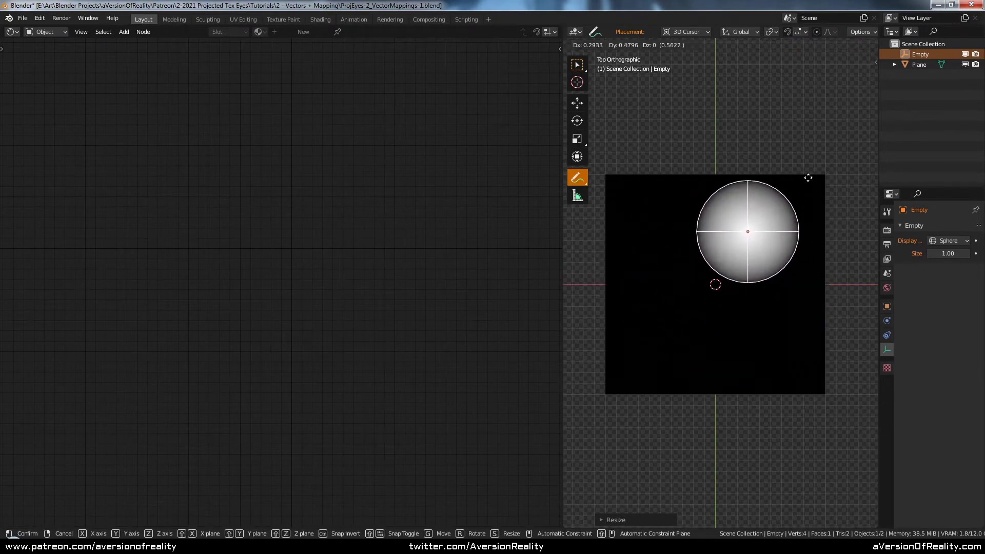
{"action": "key", "text": "Escape"}
{"action": "middle_click_drag", "start_coordinate": [821, 191], "coordinate": [799, 134]}
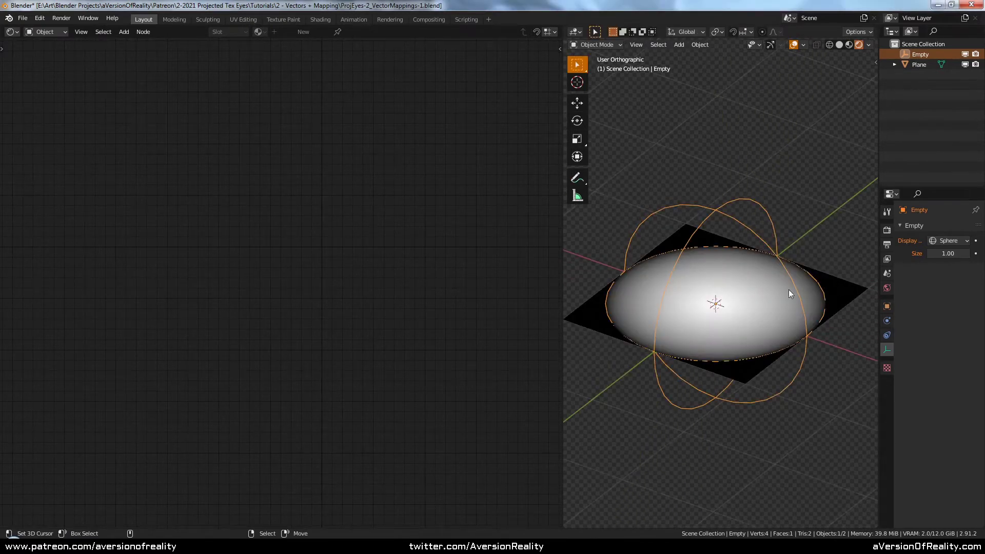
- Connect the plane material's UV coordinates to the Gradient Texture's Vector input and try scaling the plane up and down
{"action": "left_click", "coordinate": [835, 281]}
{"action": "left_click_drag", "start_coordinate": [144, 242], "coordinate": [257, 260]}
{"action": "middle_click_drag", "start_coordinate": [820, 304], "coordinate": [770, 206]}
{"action": "key", "text": "s"}
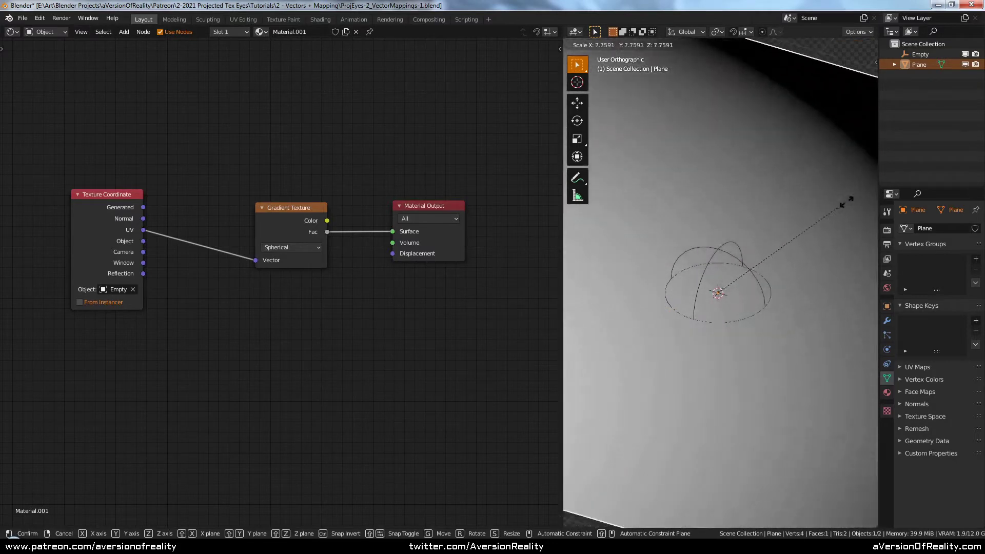
{"action": "right_click", "coordinate": [761, 262]}
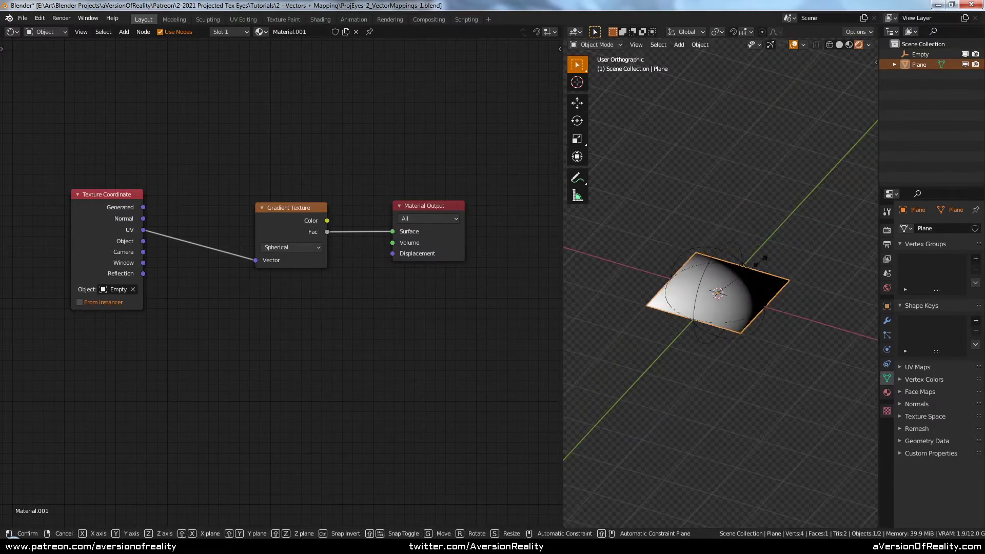
{"action": "right_click", "coordinate": [722, 275]}
{"action": "key", "text": "s"}
{"action": "right_click", "coordinate": [795, 223]}
{"action": "scroll", "coordinate": [795, 222], "scroll_direction": "up", "scroll_amount": 1}
{"action": "right_click", "coordinate": [728, 243]}
{"action": "right_click", "coordinate": [728, 300]}
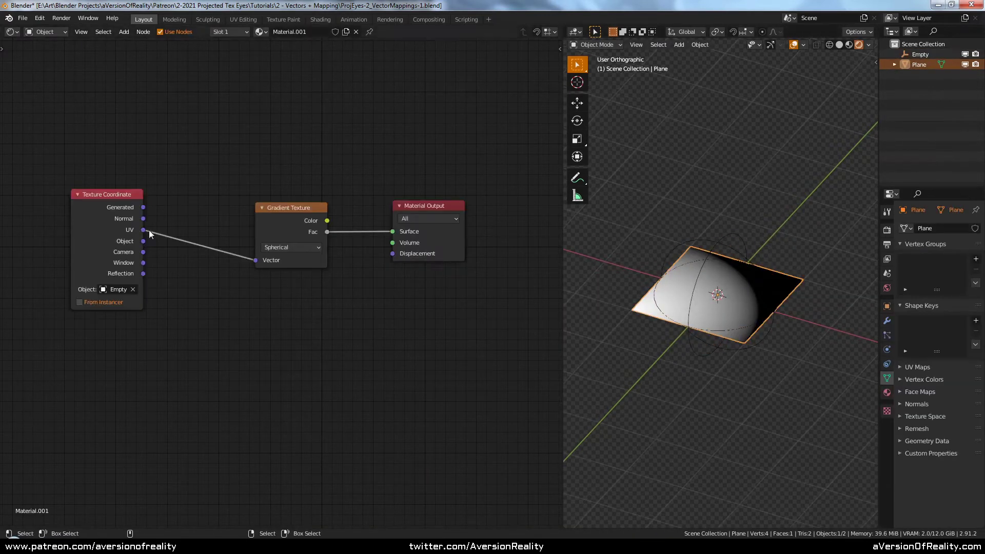
- Connect the Object coordinates to the Gradient Texture's Vector input and try scaling the plane around the empty
{"action": "left_click_drag", "start_coordinate": [143, 241], "coordinate": [256, 260]}
{"action": "key", "text": "s"}
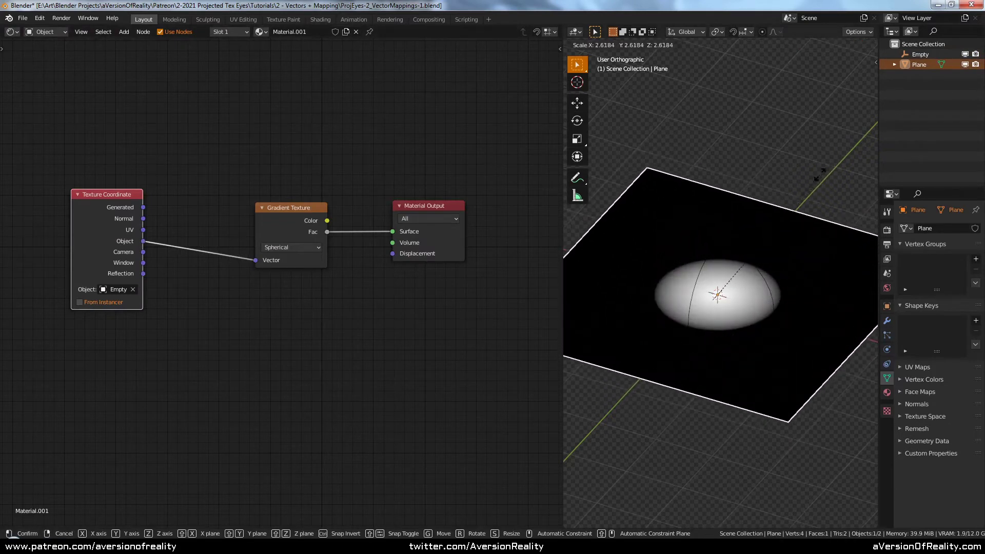
{"action": "left_click", "coordinate": [784, 209]}
{"action": "scroll", "coordinate": [784, 209], "scroll_direction": "down", "scroll_amount": 2}
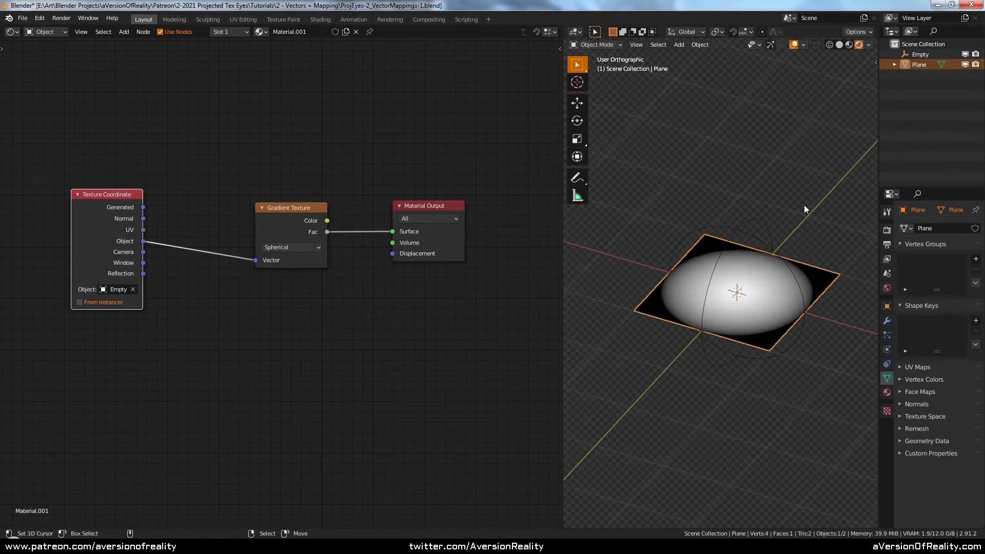
{"action": "middle_click_drag", "start_coordinate": [804, 205], "coordinate": [774, 243]}
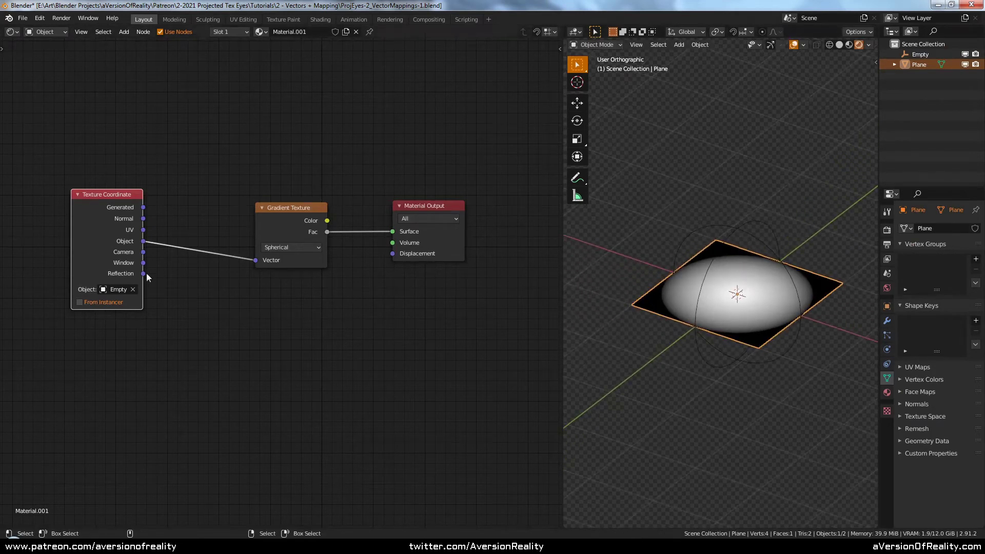
- Clear the Texture Coordinate node's Object reference and scale the plane to see the gradient scale along with it
{"action": "left_click", "coordinate": [132, 290]}
{"action": "middle_click_drag", "start_coordinate": [769, 275], "coordinate": [742, 281]}
{"action": "key", "text": "s"}
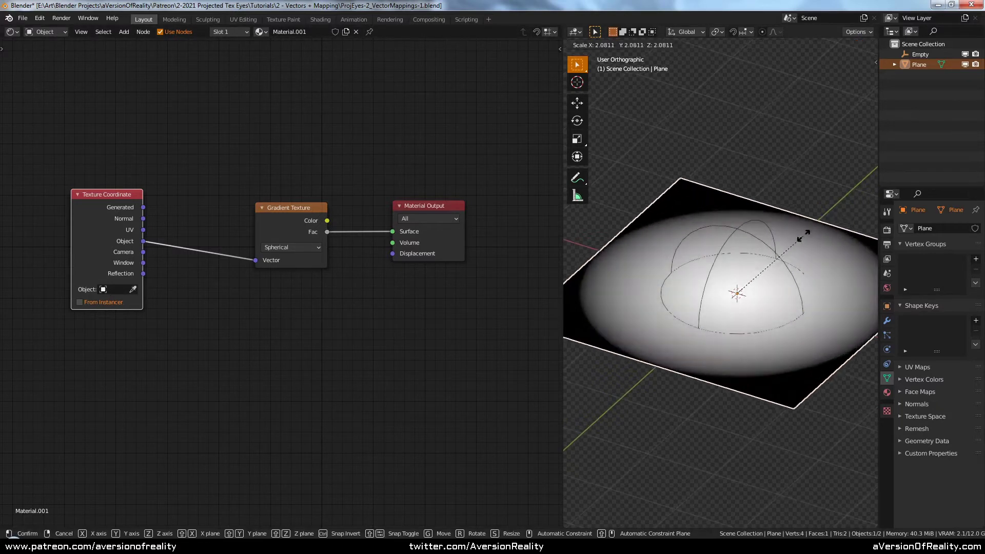
{"action": "left_click", "coordinate": [816, 221]}
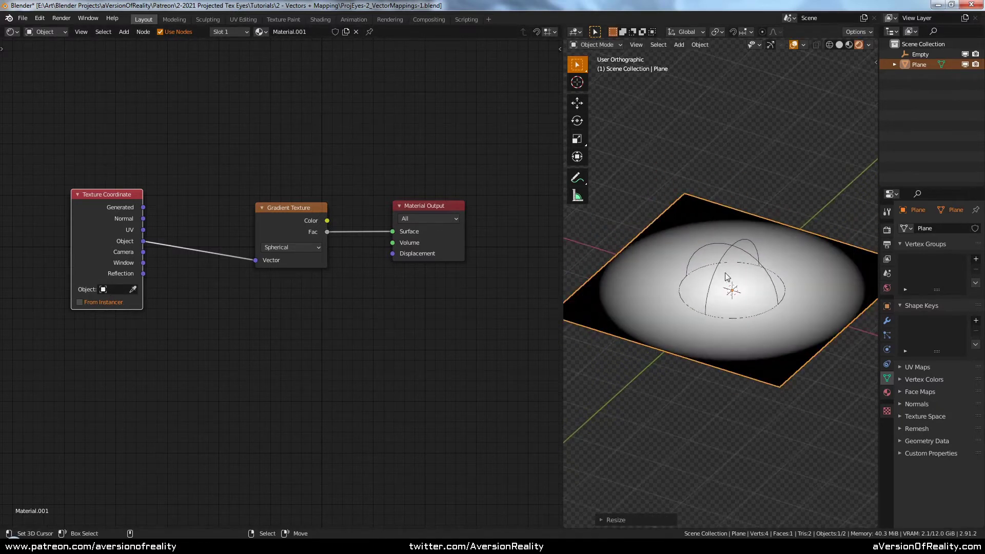
{"action": "middle_click_drag", "start_coordinate": [693, 275], "coordinate": [754, 287], "text": "shift"}
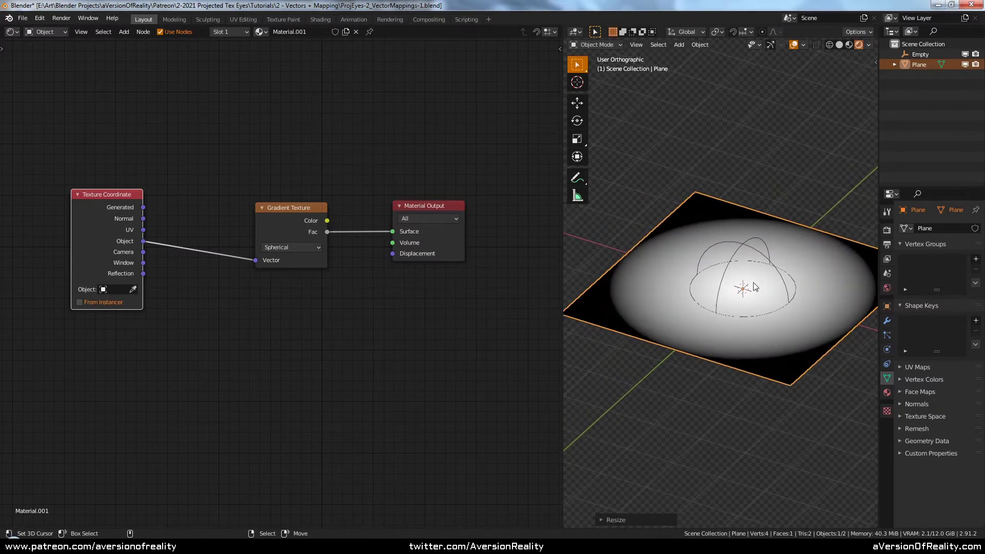
{"action": "key", "text": "s"}
{"action": "left_click", "coordinate": [799, 229]}
- Try scaling the plane's mesh in Edit Mode, and return to Object Mode
{"action": "key", "text": "n"}
{"action": "scroll", "coordinate": [749, 236], "scroll_direction": "down", "scroll_amount": 5}
{"action": "key", "text": "n"}
{"action": "key", "text": "Tab"}
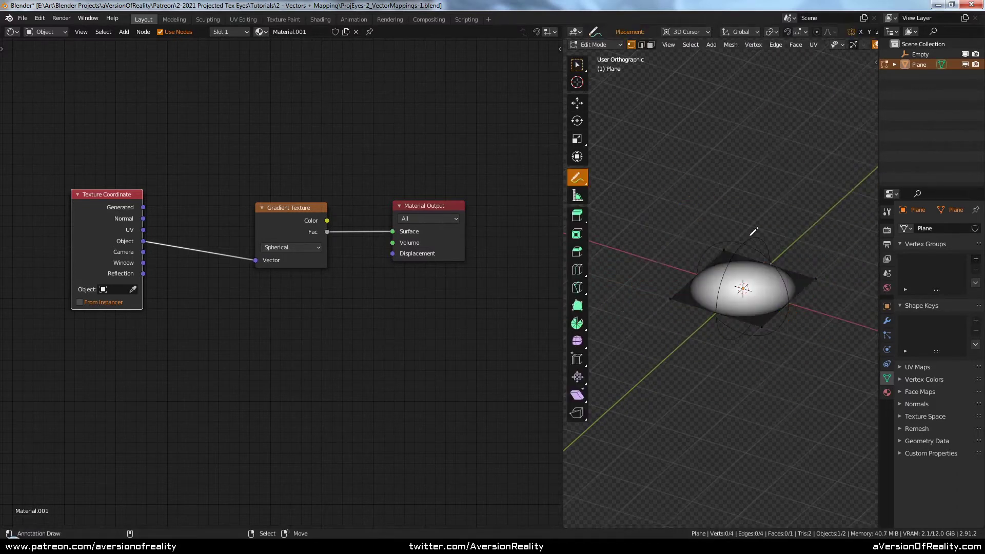
{"action": "key", "text": "s"}
{"action": "right_click", "coordinate": [787, 205]}
{"action": "key", "text": "Tab"}
- Set the Texture Coordinate node's Object reference back to Empty and try scaling the plane
{"action": "left_click", "coordinate": [111, 289]}
{"action": "left_click", "coordinate": [110, 304]}
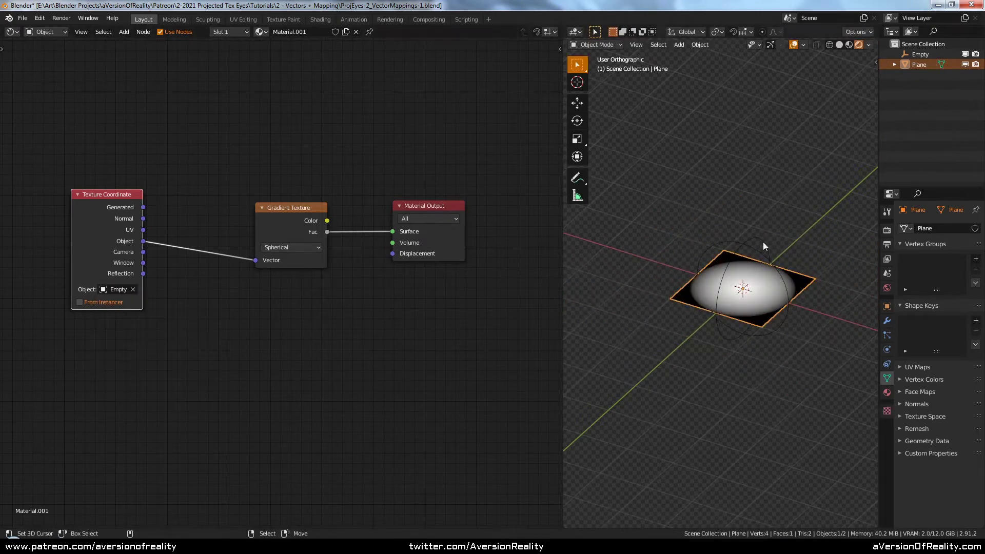
{"action": "key", "text": "s"}
{"action": "key", "text": "Escape"}
- Select the empty, clear its scale, and try scaling it uniformly to resize the gradient
{"action": "left_click", "coordinate": [756, 251]}
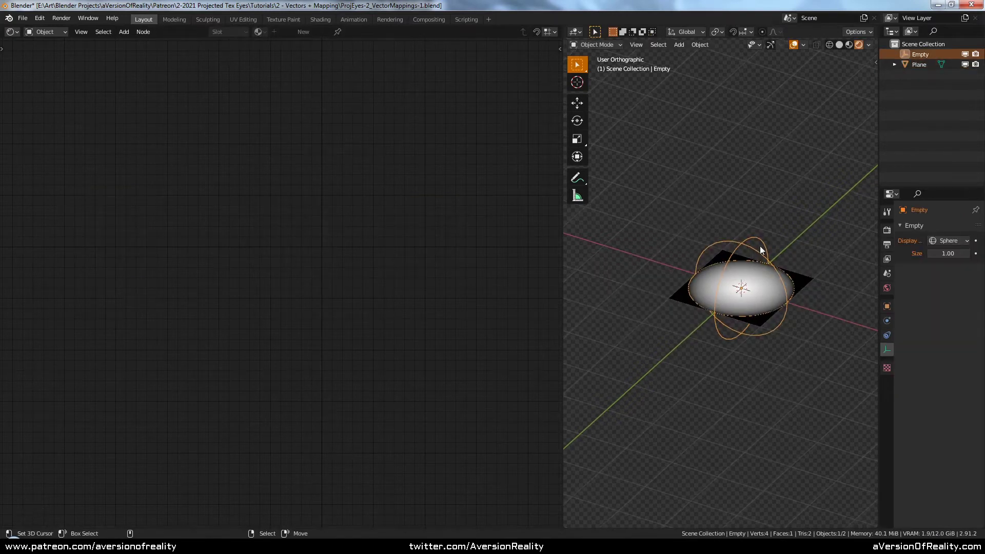
{"action": "key", "text": "alt+s"}
{"action": "key", "text": "s"}
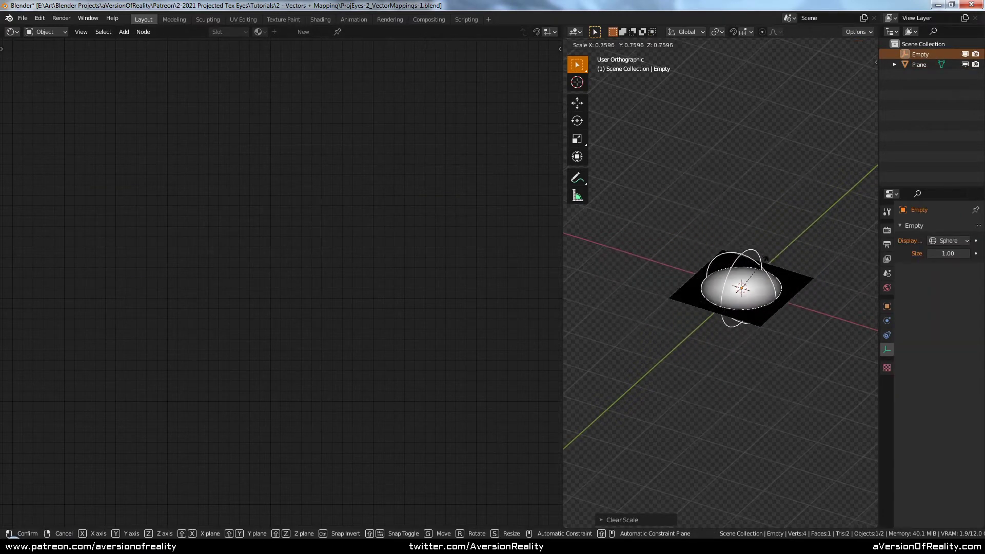
{"action": "left_click", "coordinate": [801, 283]}
- Scale the plane up well beyond the gradient and try enlarging the empty over it
{"action": "left_click", "coordinate": [762, 282]}
{"action": "key", "text": "s"}
{"action": "left_click", "coordinate": [846, 123]}
{"action": "right_click", "coordinate": [738, 260]}
{"action": "key", "text": "s"}
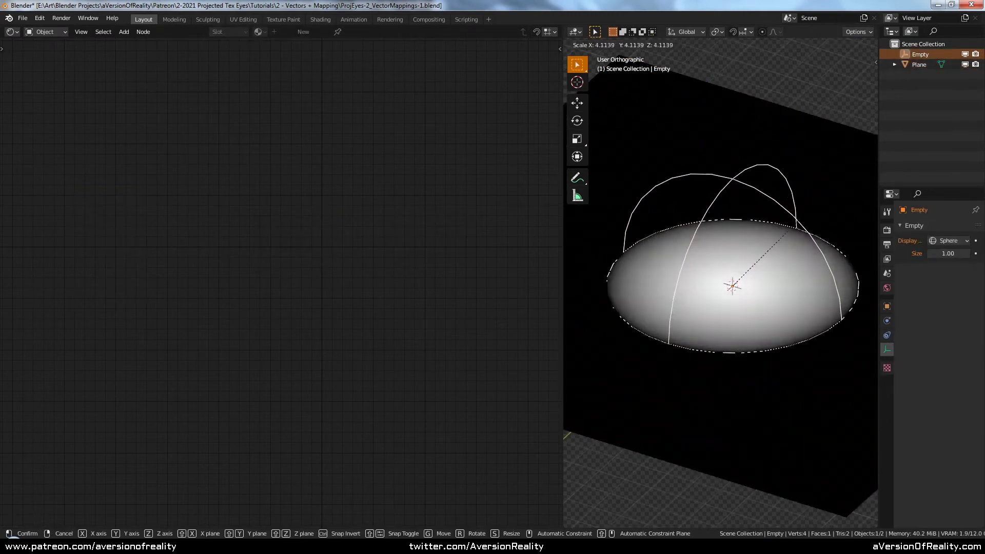
{"action": "left_click", "coordinate": [760, 222]}
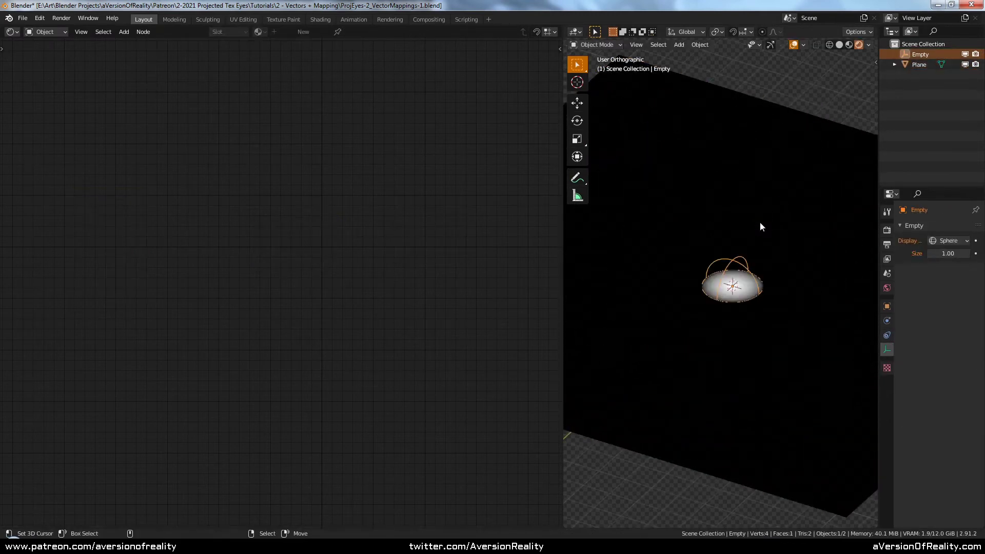
- Clear the plane's scale, and display the empty's transform values in top view
{"action": "left_click", "coordinate": [788, 188]}
{"action": "key", "text": "alt+s"}
{"action": "scroll", "coordinate": [808, 208], "scroll_direction": "up", "scroll_amount": 5}
{"action": "middle_click_drag", "start_coordinate": [788, 191], "coordinate": [753, 279]}
{"action": "key", "text": "KP_7"}
{"action": "scroll", "coordinate": [757, 264], "scroll_direction": "up", "scroll_amount": 2}
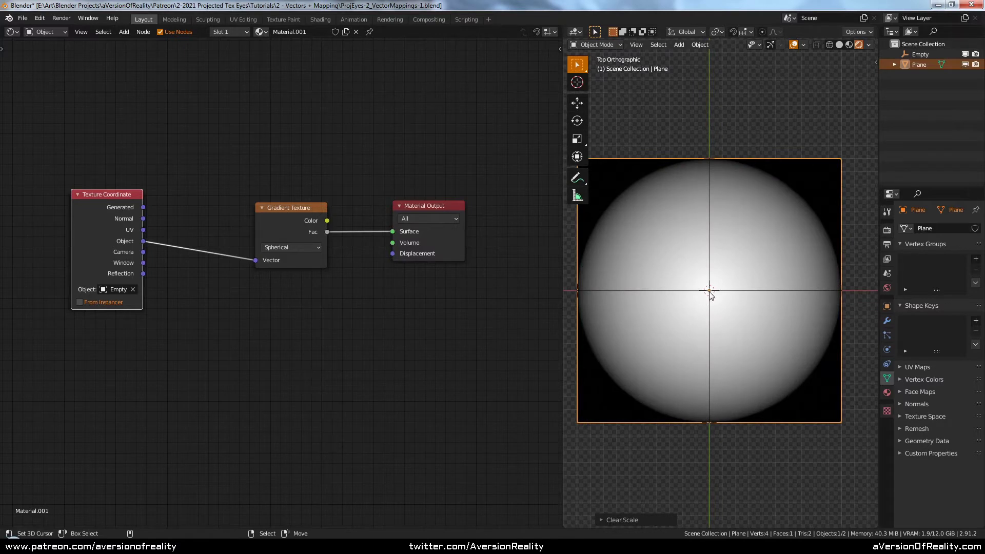
{"action": "left_click", "coordinate": [774, 291]}
{"action": "key", "text": "n"}
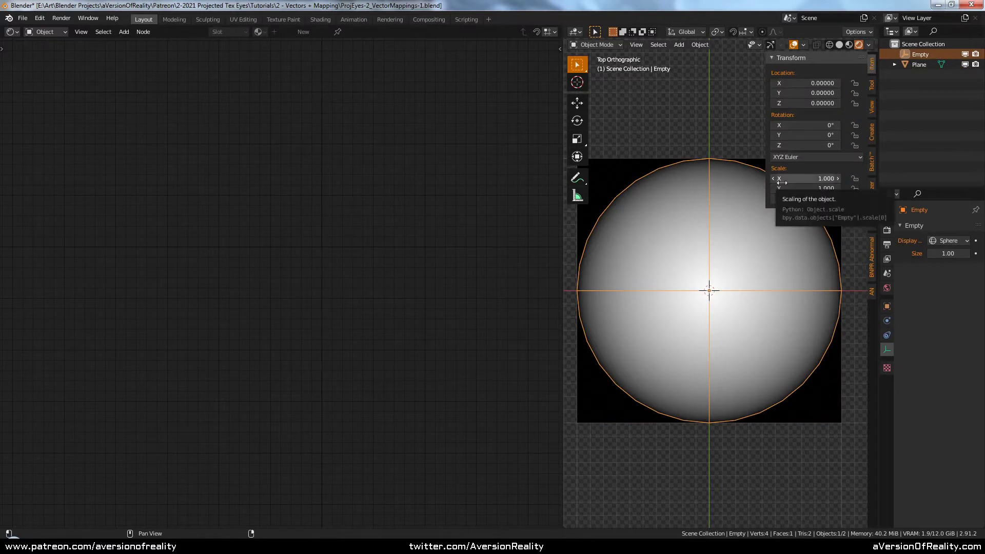
- Compare the transform values of the plane and the empty, and examine the empty's sphere around the gradient from above and at an angle
{"action": "left_click", "coordinate": [833, 245]}
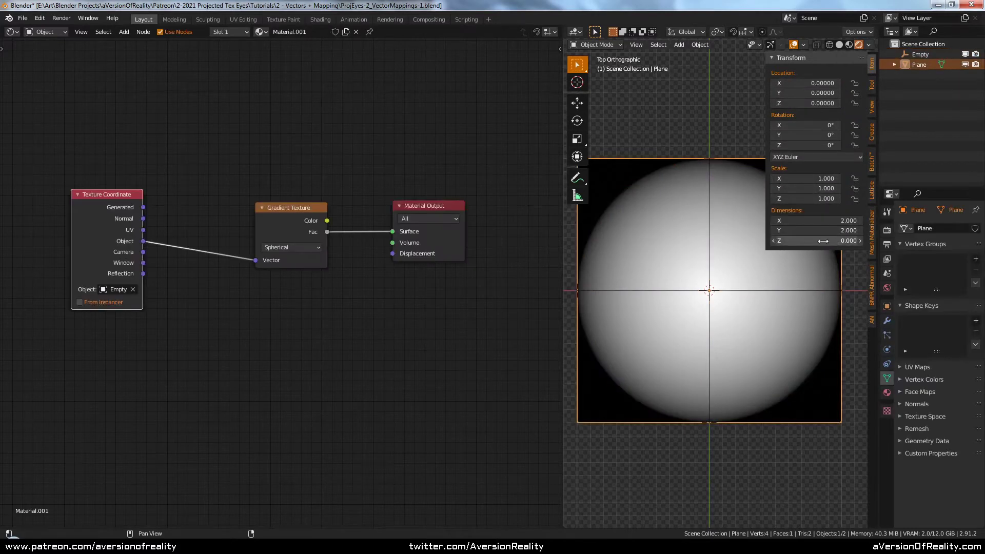
{"action": "left_click", "coordinate": [740, 290]}
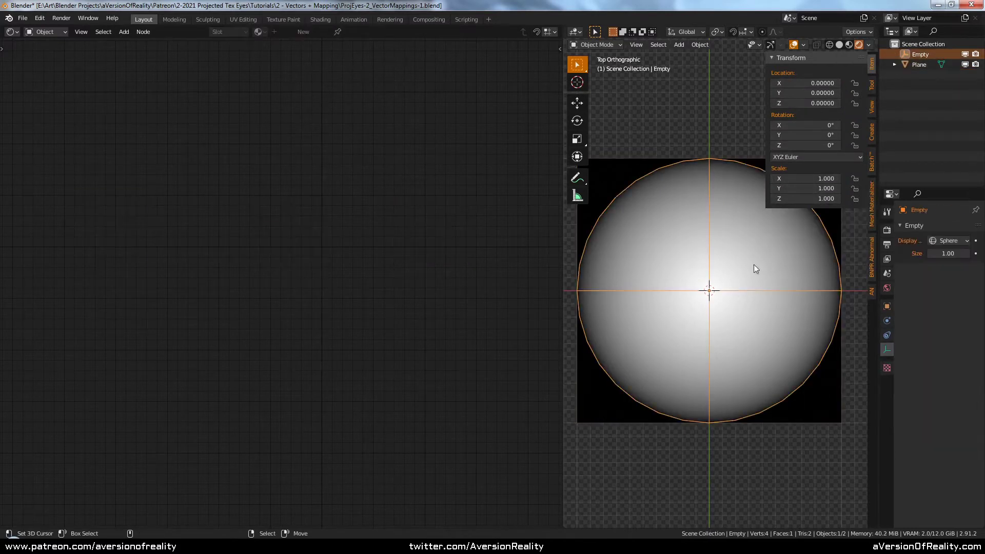
{"action": "scroll", "coordinate": [758, 256], "scroll_direction": "down", "scroll_amount": 1}
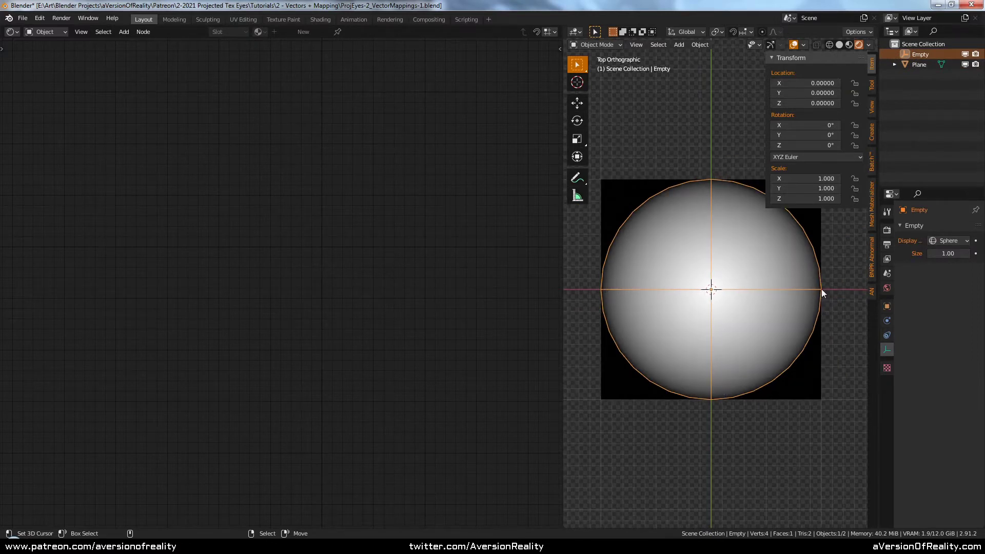
{"action": "middle_click_drag", "start_coordinate": [821, 289], "coordinate": [758, 247]}
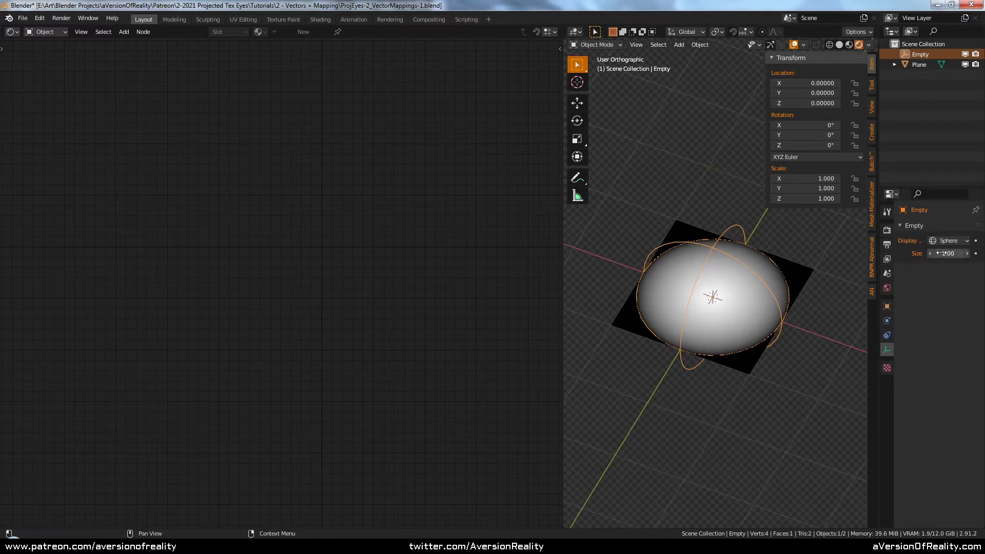
{"action": "middle_click_drag", "start_coordinate": [821, 254], "coordinate": [799, 251]}
{"action": "key", "text": "KP_7"}
{"action": "scroll", "coordinate": [701, 258], "scroll_direction": "up", "scroll_amount": 4}
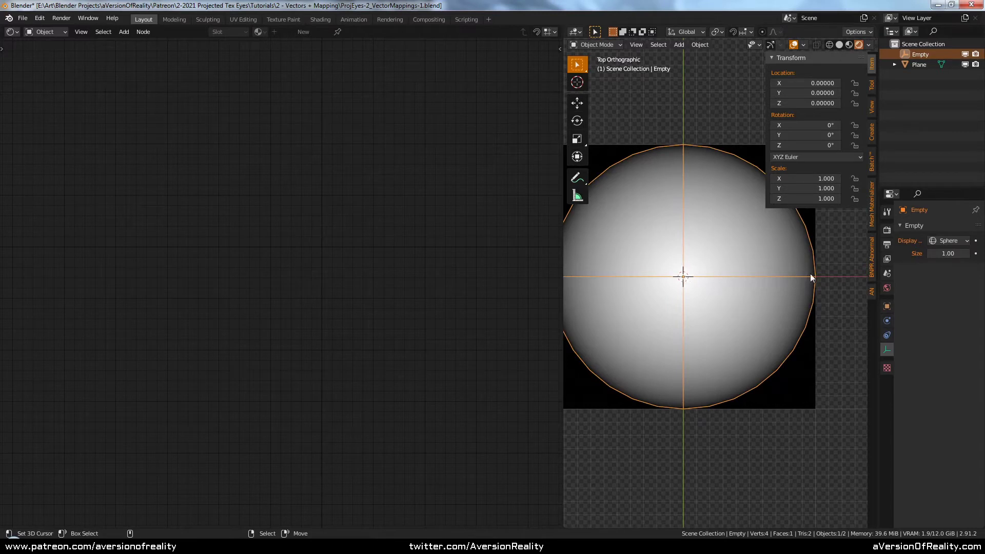
{"action": "scroll", "coordinate": [796, 272], "scroll_direction": "down", "scroll_amount": 3}
{"action": "middle_click_drag", "start_coordinate": [796, 273], "coordinate": [759, 253]}
- Scale the plane up well beyond the spherical gradient, and select the empty to compare its outline with the gradient in top view
{"action": "left_click", "coordinate": [728, 293]}
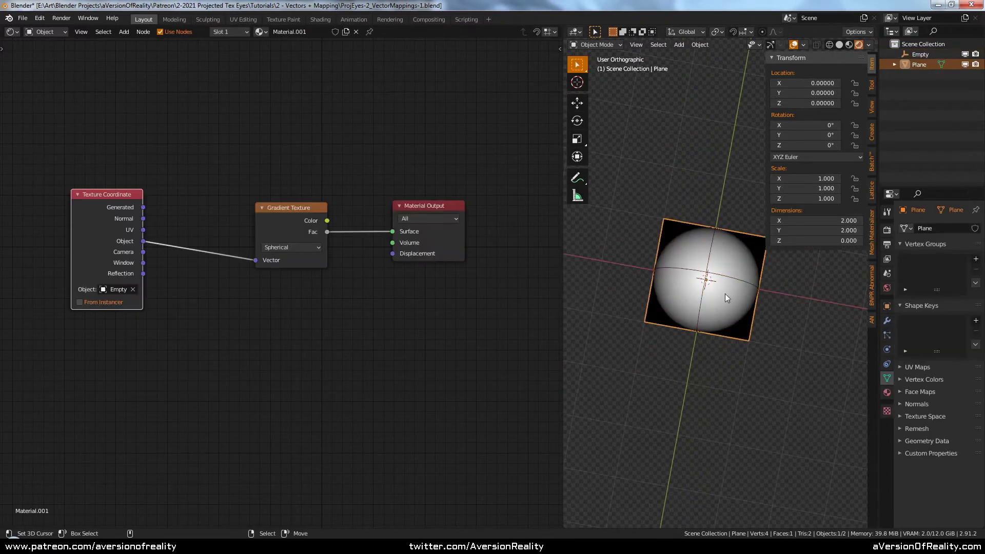
{"action": "key", "text": "s"}
{"action": "left_click", "coordinate": [774, 267]}
{"action": "left_click", "coordinate": [738, 282]}
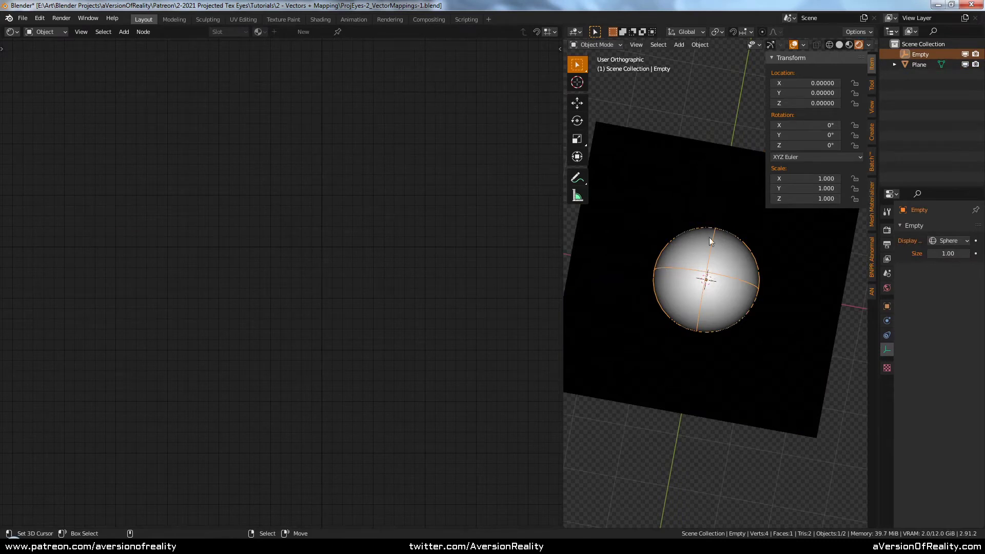
{"action": "key", "text": "KP_7"}
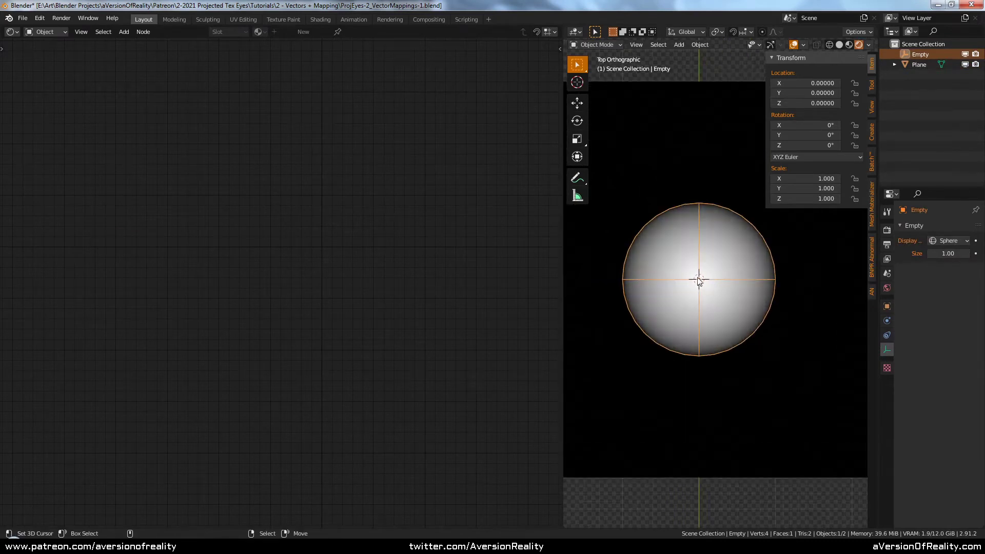
{"action": "middle_click_drag", "start_coordinate": [789, 275], "coordinate": [714, 250]}
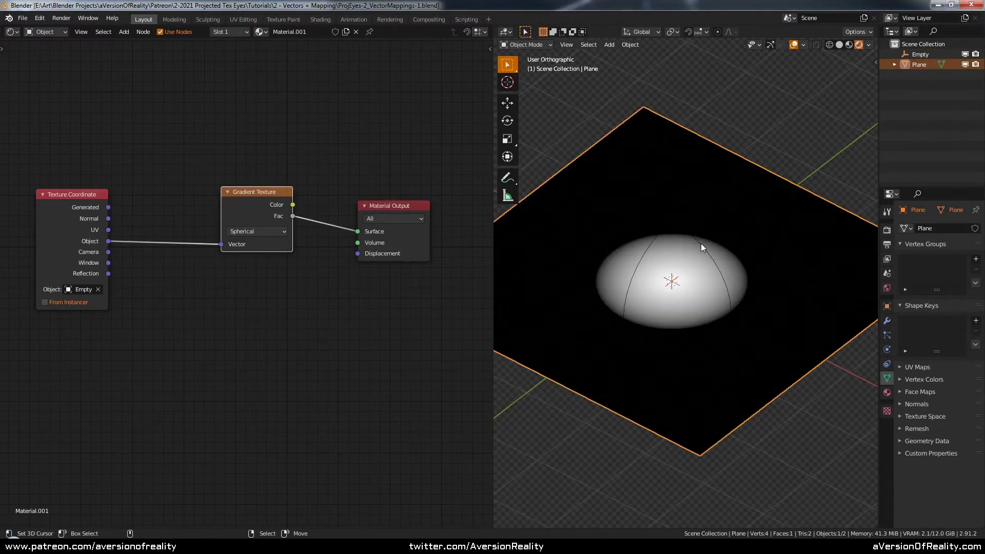
- Set the Gradient Texture type to Linear in top view and check the ramp's end against the empty's outline
{"action": "left_click", "coordinate": [711, 208]}
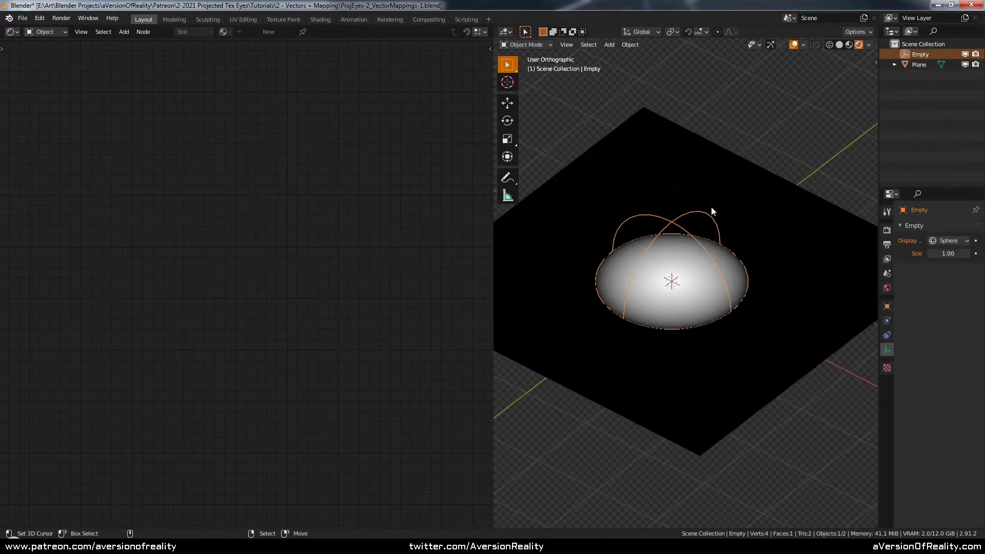
{"action": "key", "text": "KP_7"}
{"action": "left_click", "coordinate": [714, 211]}
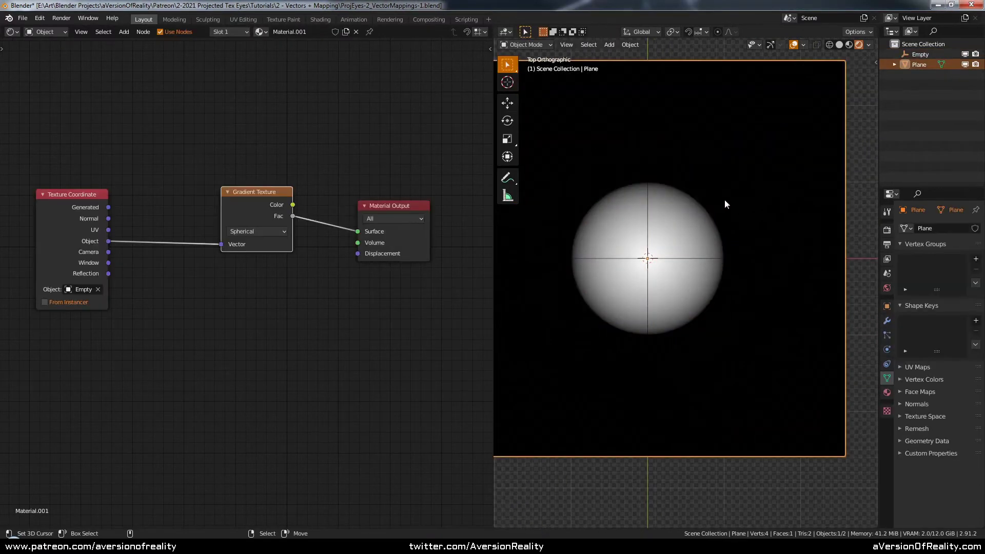
{"action": "left_click", "coordinate": [253, 232]}
{"action": "left_click", "coordinate": [258, 243]}
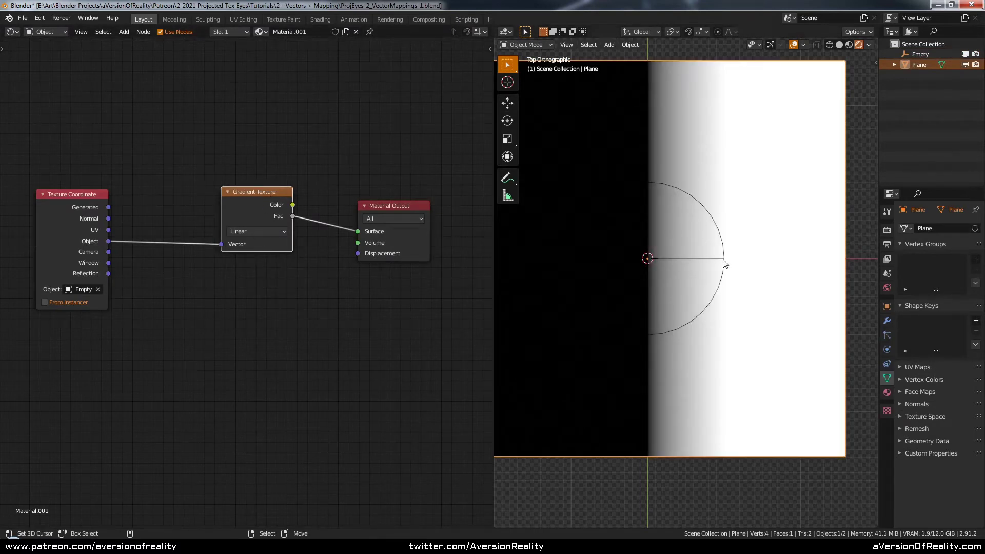
{"action": "scroll", "coordinate": [700, 223], "scroll_direction": "up", "scroll_amount": 2}
{"action": "left_click", "coordinate": [739, 253]}
{"action": "scroll", "coordinate": [688, 253], "scroll_direction": "up", "scroll_amount": 5}
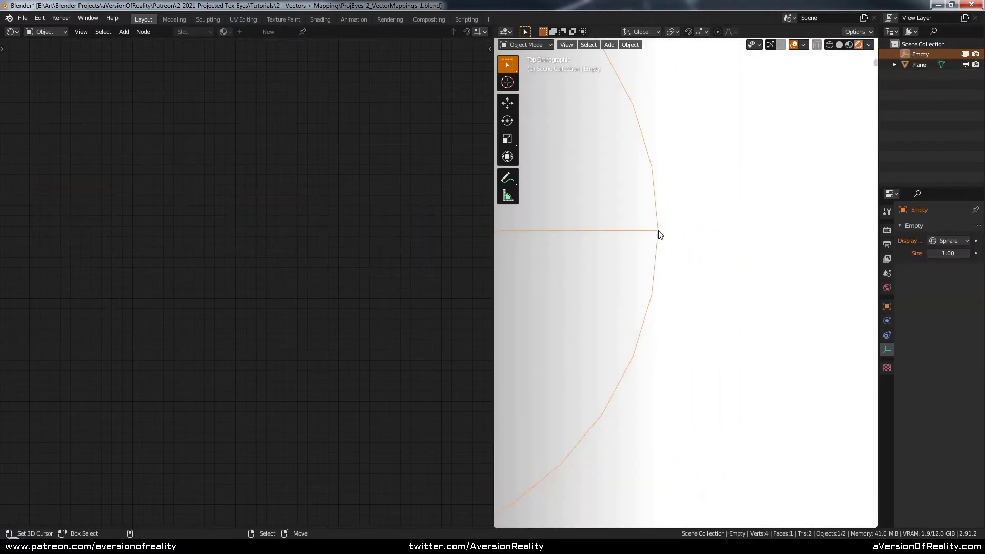
{"action": "scroll", "coordinate": [661, 235], "scroll_direction": "down", "scroll_amount": 9}
{"action": "scroll", "coordinate": [599, 275], "scroll_direction": "up", "scroll_amount": 1}
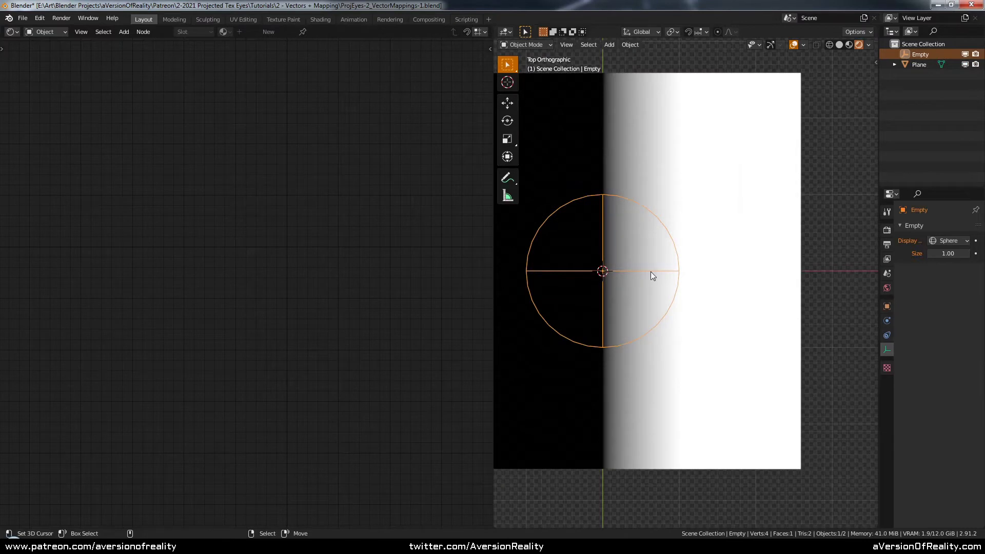
- Try scaling the empty down uniformly to narrow the linear gradient, and restore its scale
{"action": "scroll", "coordinate": [683, 280], "scroll_direction": "down", "scroll_amount": 2}
{"action": "key", "text": "alt+s"}
{"action": "key", "text": "s"}
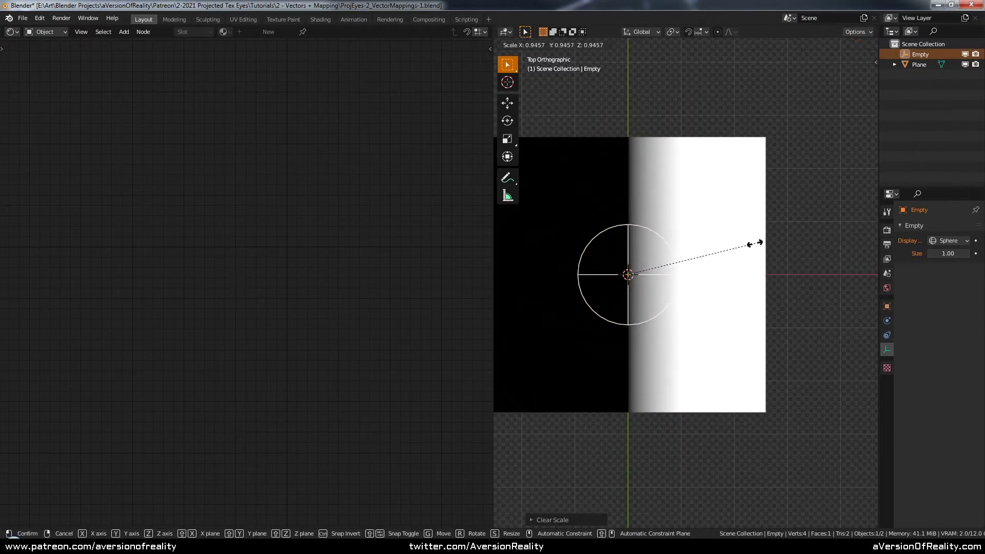
{"action": "left_click", "coordinate": [702, 271]}
{"action": "scroll", "coordinate": [645, 272], "scroll_direction": "up", "scroll_amount": 2}
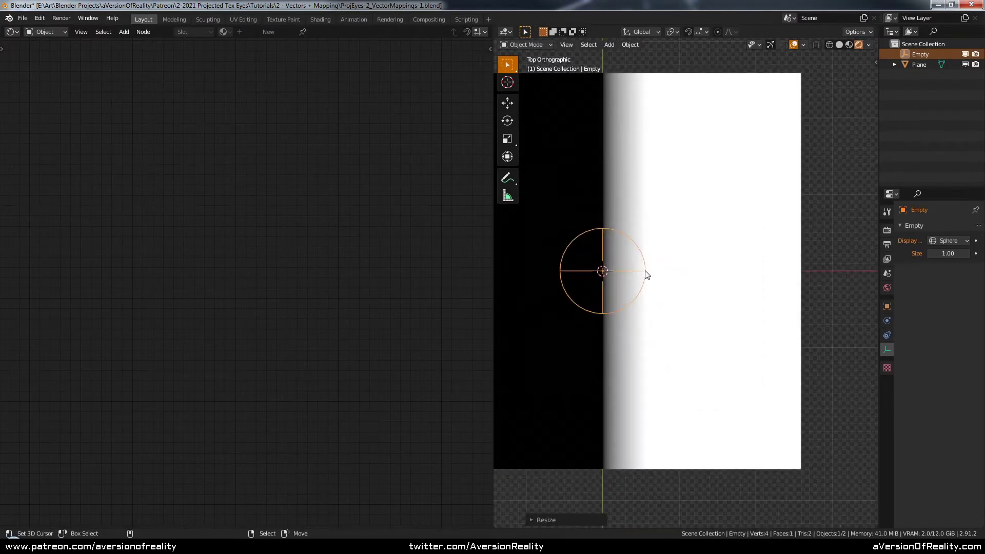
{"action": "scroll", "coordinate": [646, 272], "scroll_direction": "up", "scroll_amount": 2}
{"action": "middle_click_drag", "start_coordinate": [653, 270], "coordinate": [708, 272], "text": "shift"}
{"action": "scroll", "coordinate": [749, 236], "scroll_direction": "up", "scroll_amount": 5}
{"action": "key", "text": "s"}
{"action": "right_click", "coordinate": [752, 224]}
{"action": "scroll", "coordinate": [753, 227], "scroll_direction": "down", "scroll_amount": 5}
- Set the plane material's Gradient Texture type back to Spherical and compare the gradient's edge with the empty's outline
{"action": "left_click", "coordinate": [704, 201]}
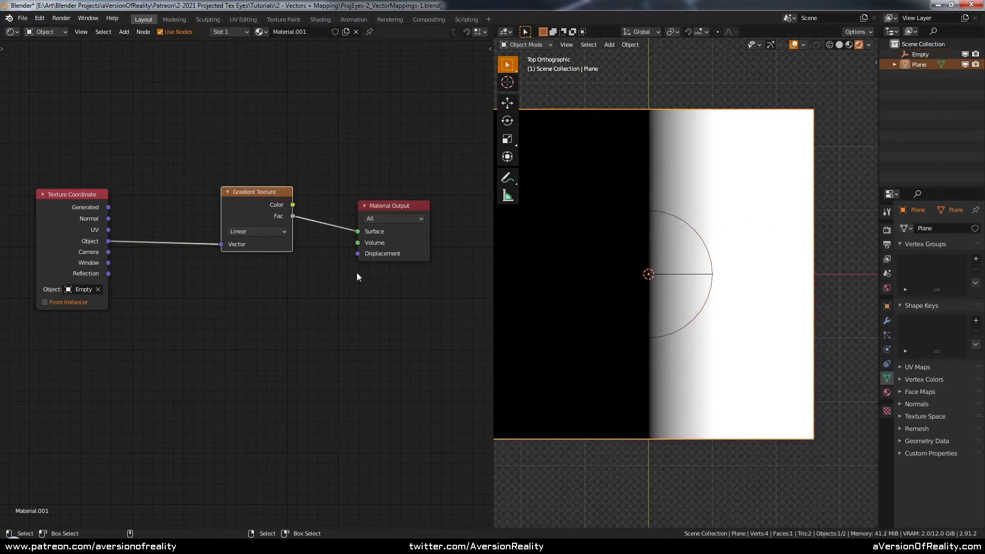
{"action": "left_click", "coordinate": [261, 235]}
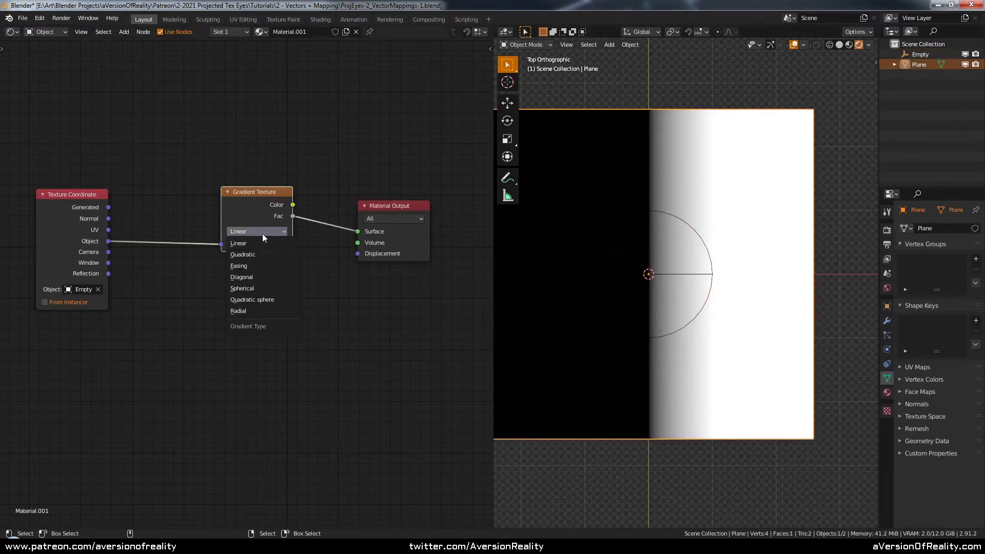
{"action": "left_click", "coordinate": [257, 288]}
{"action": "left_click", "coordinate": [688, 273]}
{"action": "scroll", "coordinate": [710, 273], "scroll_direction": "up", "scroll_amount": 3}
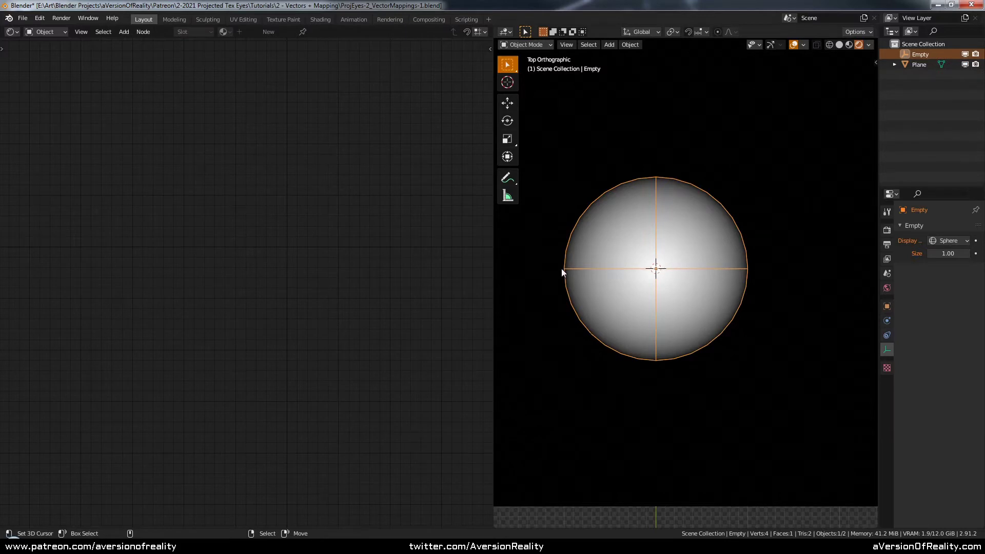
{"action": "scroll", "coordinate": [642, 254], "scroll_direction": "down", "scroll_amount": 4}
- Move the plane material's Gradient Texture and Material Output nodes up, and add a Separate XYZ node beneath them
{"action": "left_click", "coordinate": [701, 235]}
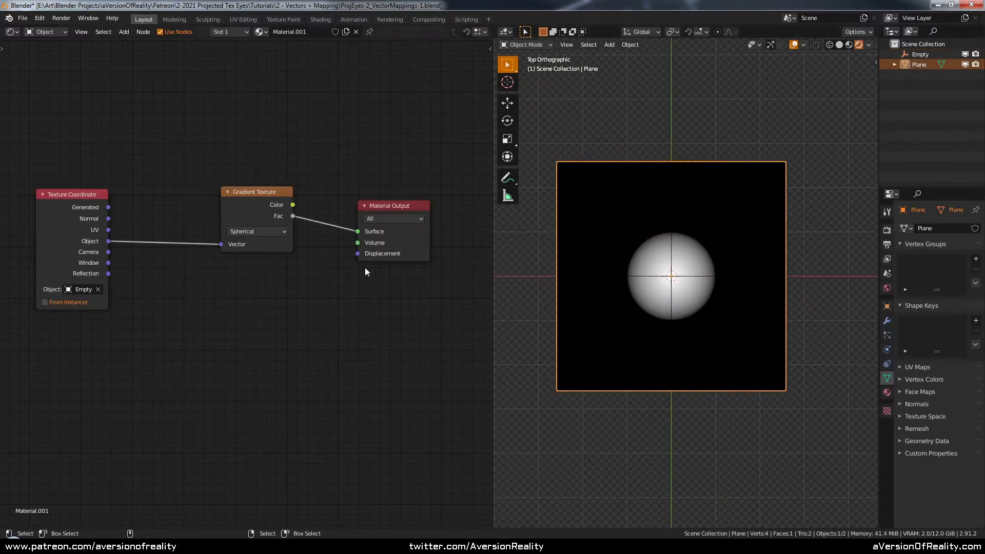
{"action": "left_click_drag", "start_coordinate": [253, 204], "coordinate": [279, 141]}
{"action": "left_click_drag", "start_coordinate": [378, 211], "coordinate": [420, 150]}
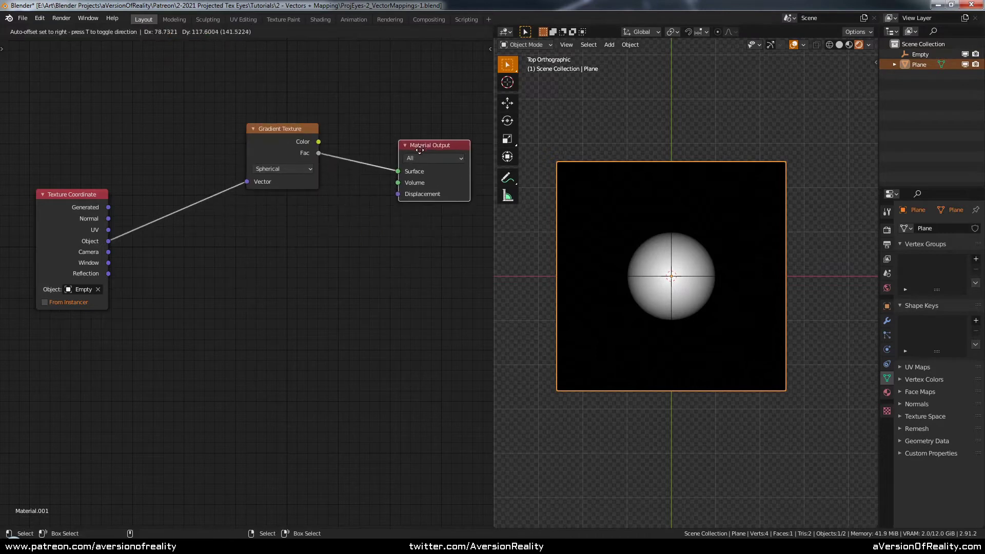
{"action": "left_click", "coordinate": [279, 226]}
{"action": "key", "text": "shift+a"}
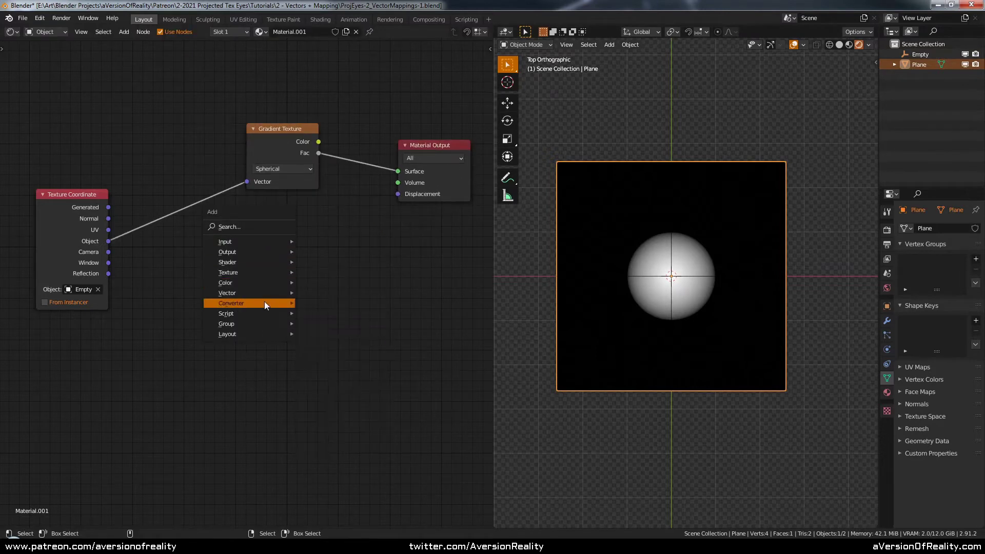
{"action": "mouse_move", "coordinate": [265, 304]}
{"action": "left_click", "coordinate": [355, 427]}
{"action": "left_click", "coordinate": [241, 207]}
- Connect the Object coordinates to the Separate XYZ vector and its X output to the material's Surface
{"action": "left_click_drag", "start_coordinate": [110, 242], "coordinate": [221, 277]}
{"action": "left_click_drag", "start_coordinate": [288, 230], "coordinate": [399, 171]}
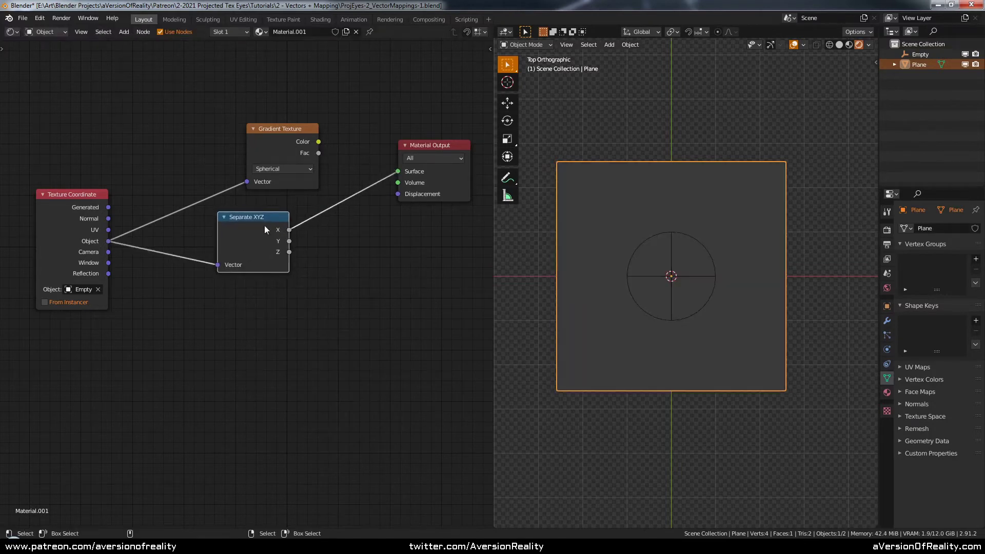
{"action": "left_click_drag", "start_coordinate": [264, 226], "coordinate": [247, 236]}
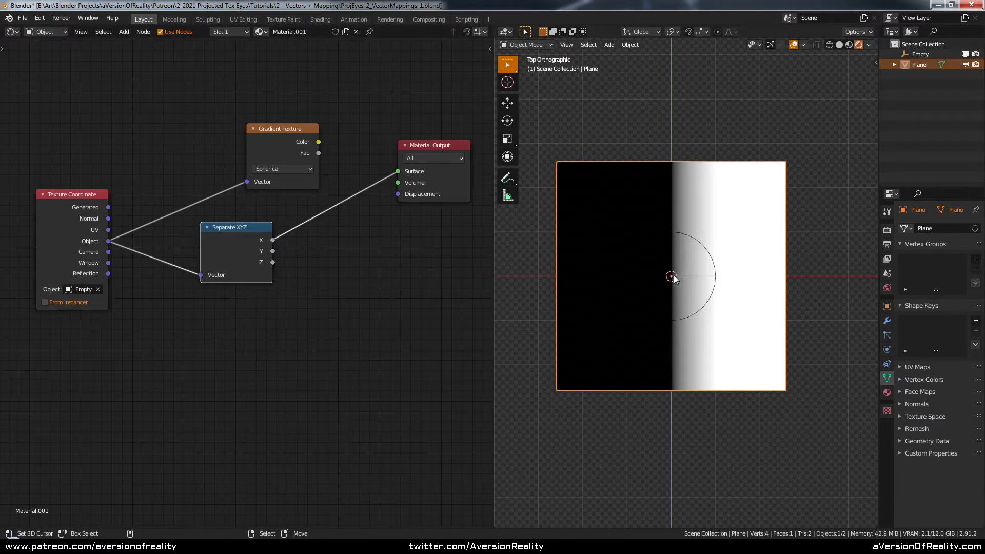
- Preview the Y and Z outputs of Separate XYZ in turn by connecting each to the material's Surface
{"action": "left_click_drag", "start_coordinate": [275, 251], "coordinate": [398, 171]}
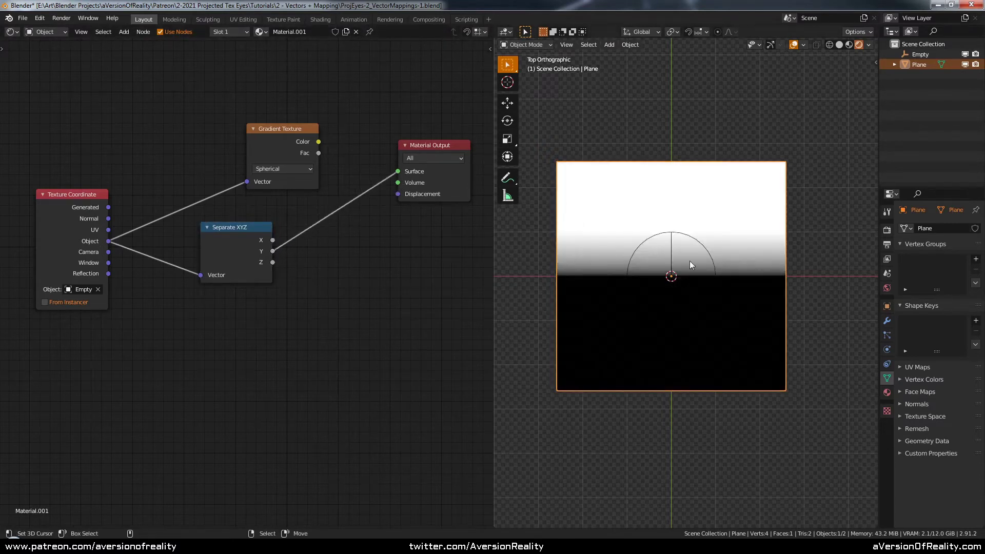
{"action": "scroll", "coordinate": [688, 263], "scroll_direction": "up", "scroll_amount": 1}
{"action": "left_click_drag", "start_coordinate": [272, 263], "coordinate": [398, 172]}
{"action": "scroll", "coordinate": [773, 193], "scroll_direction": "down", "scroll_amount": 1}
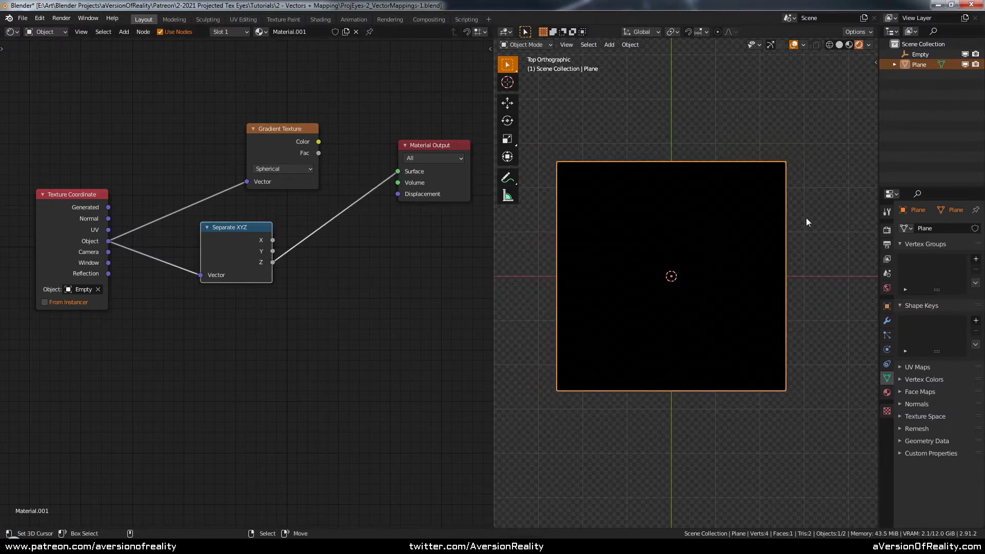
- Try rotating the plane about the global X axis to reveal the Z gradient, and go back to top view
{"action": "middle_click_drag", "start_coordinate": [806, 219], "coordinate": [752, 153]}
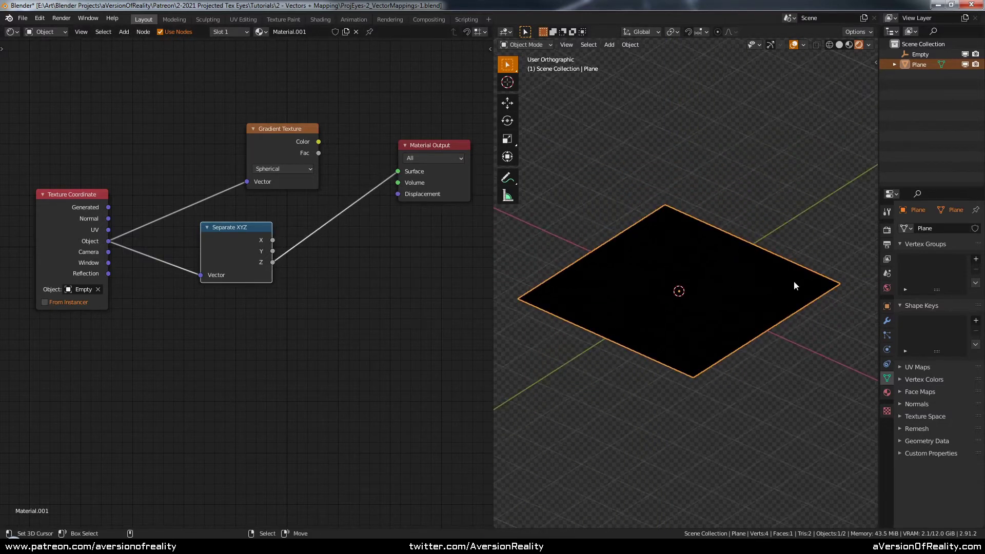
{"action": "key", "text": "r"}
{"action": "key", "text": "x"}
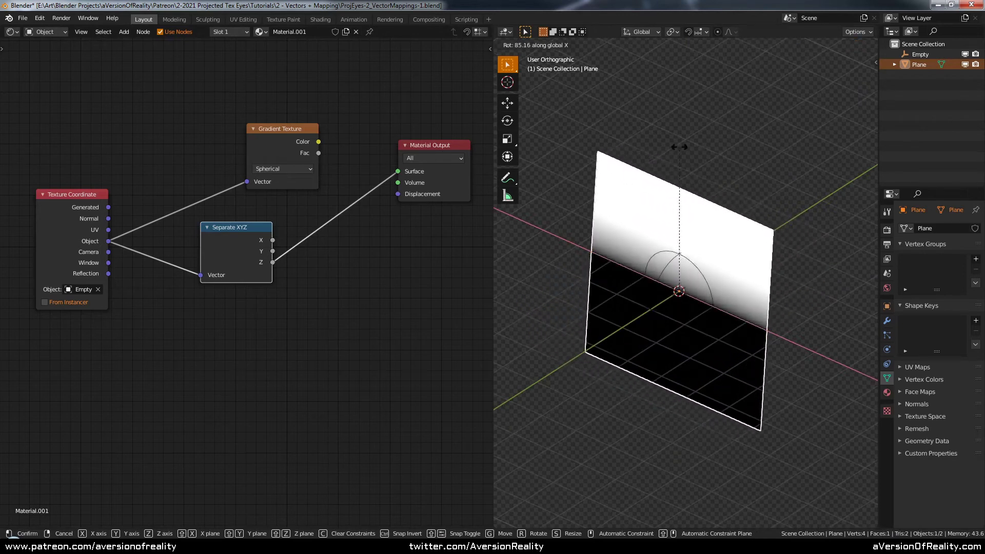
{"action": "right_click", "coordinate": [656, 146]}
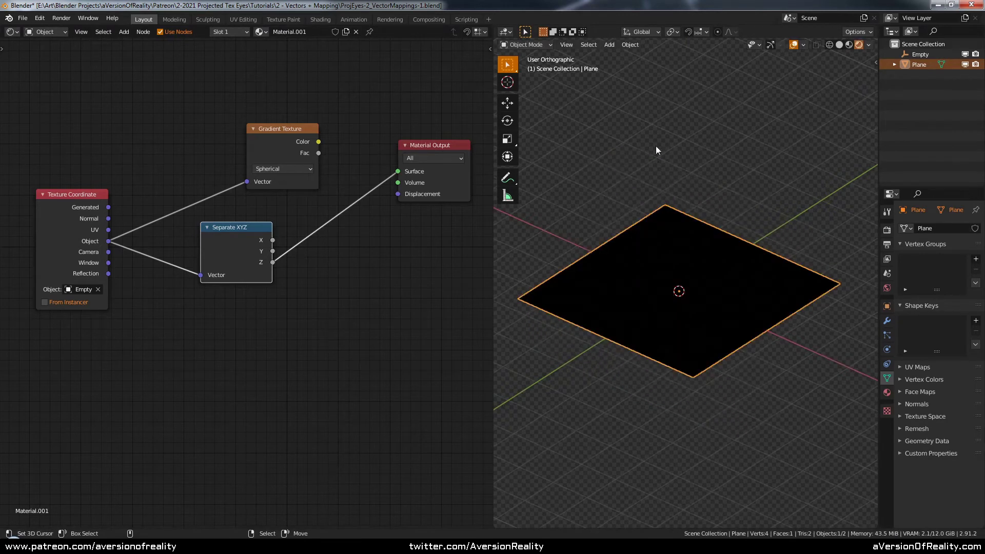
{"action": "key", "text": "KP_7"}
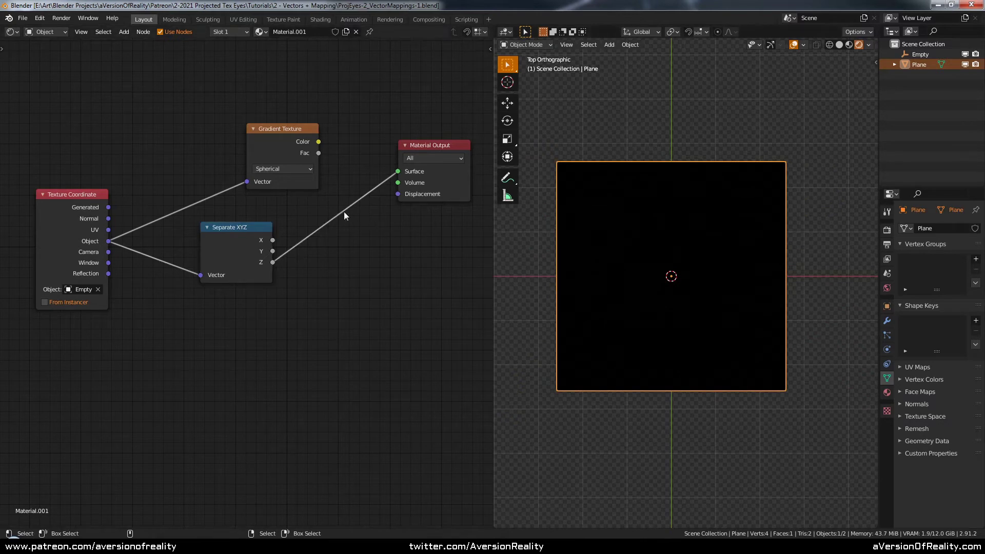
- Reconnect the Separate XYZ node's X output to Surface, and spread that node and the Material Output apart to make room between them
{"action": "left_click_drag", "start_coordinate": [273, 240], "coordinate": [403, 172]}
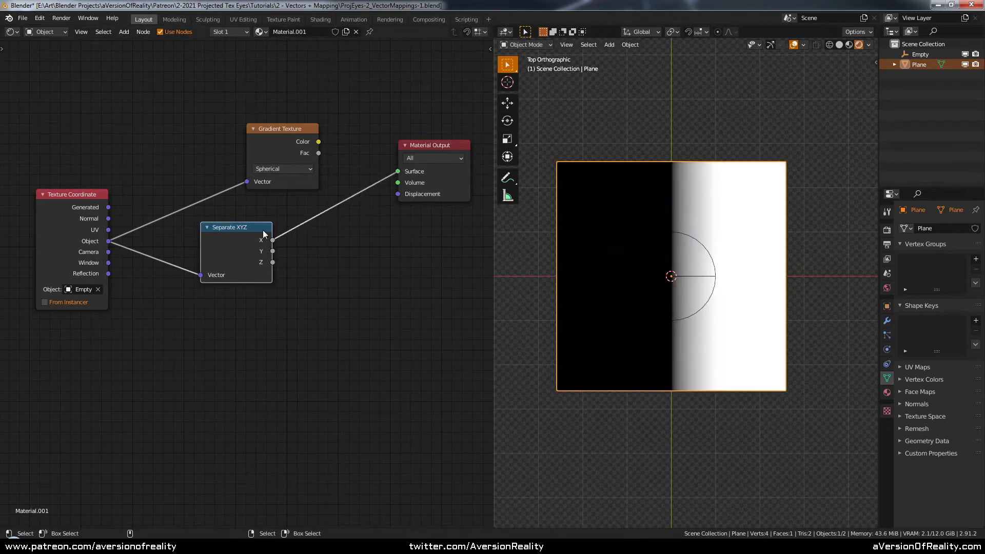
{"action": "left_click_drag", "start_coordinate": [250, 230], "coordinate": [208, 247]}
{"action": "left_click_drag", "start_coordinate": [435, 146], "coordinate": [438, 217]}
{"action": "middle_click_drag", "start_coordinate": [430, 229], "coordinate": [380, 208]}
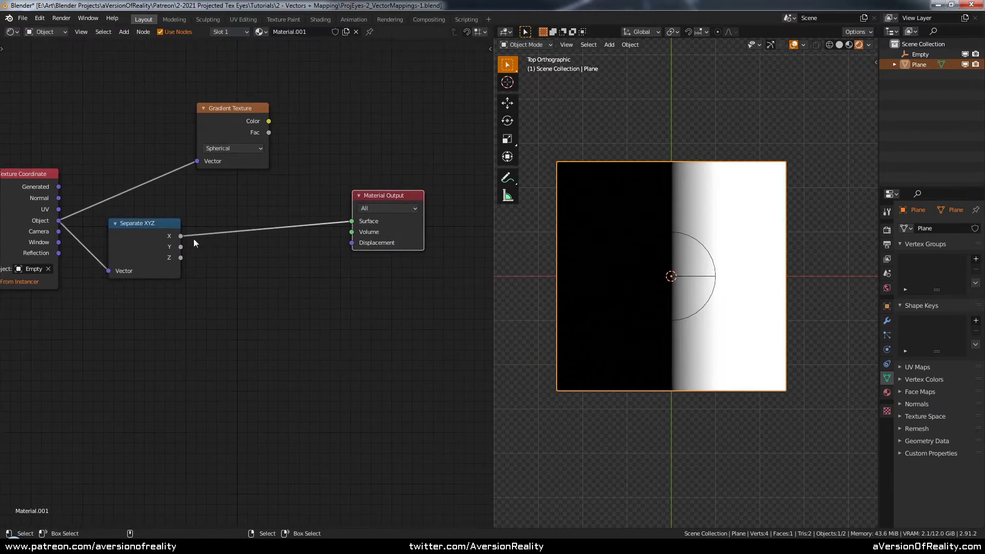
{"action": "left_click_drag", "start_coordinate": [184, 238], "coordinate": [174, 233]}
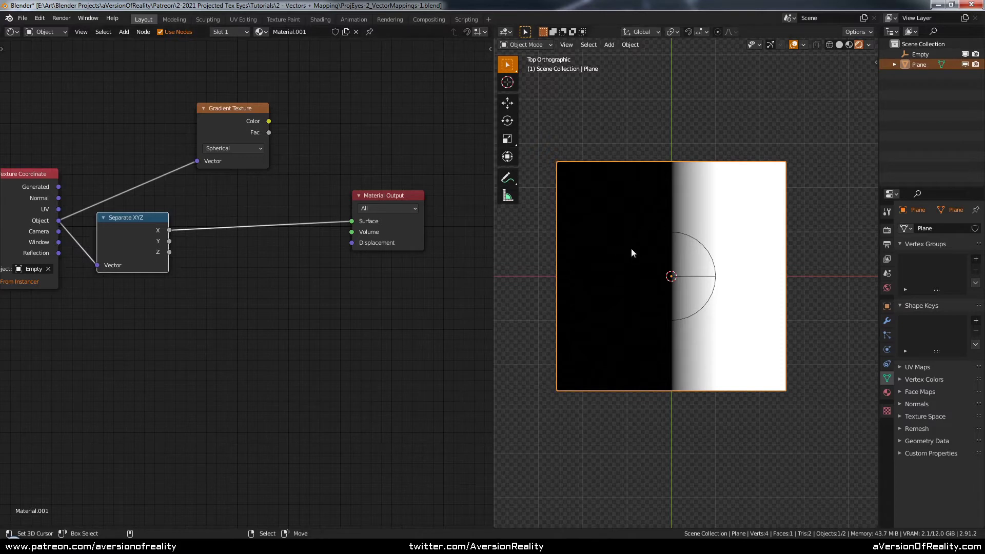
{"action": "left_click", "coordinate": [293, 249]}
{"action": "left_click_drag", "start_coordinate": [148, 218], "coordinate": [145, 218]}
- Insert a Map Range node between the Separate XYZ node's X output and the material's Surface, with Clamp turned off
{"action": "left_click", "coordinate": [259, 274]}
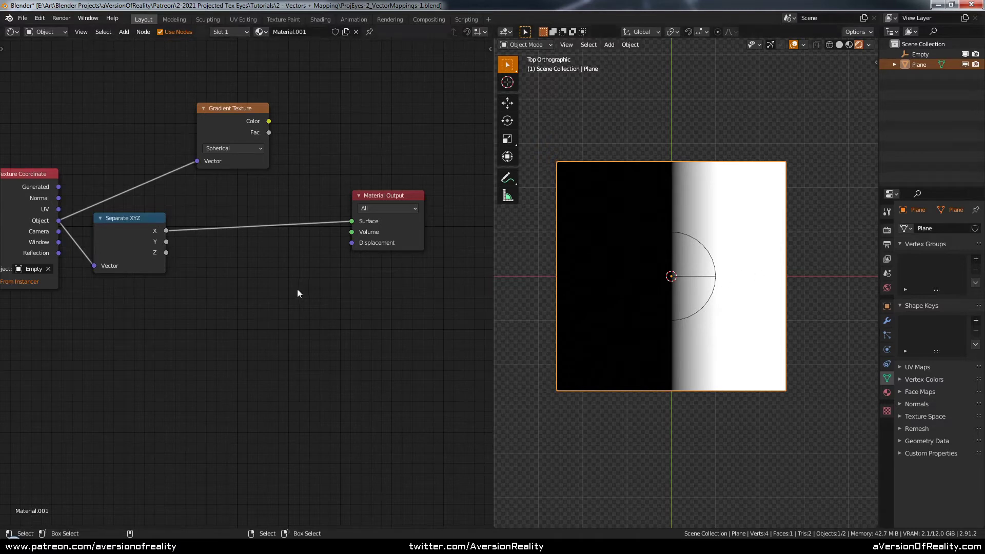
{"action": "key", "text": "shift+a"}
{"action": "mouse_move", "coordinate": [244, 277]}
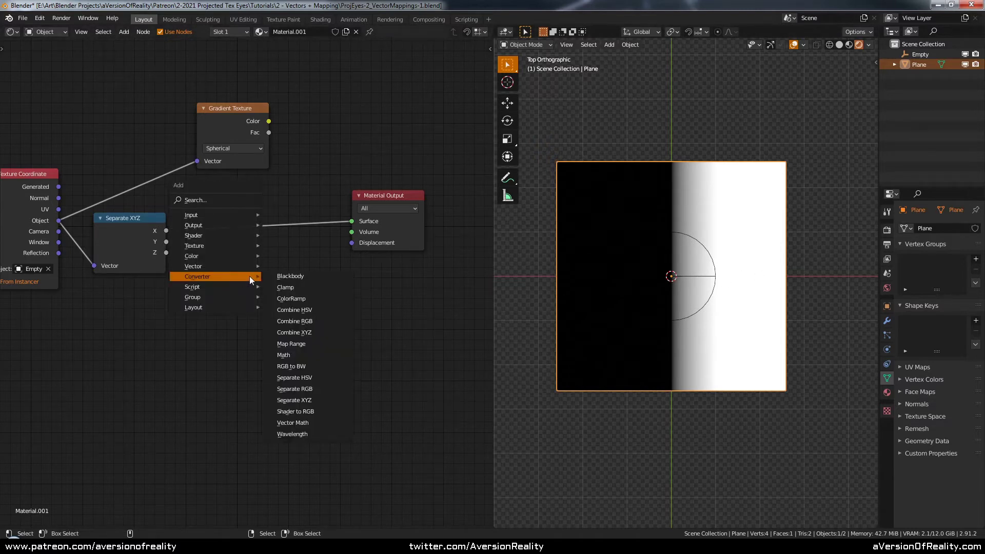
{"action": "left_click", "coordinate": [291, 343]}
{"action": "left_click", "coordinate": [256, 251]}
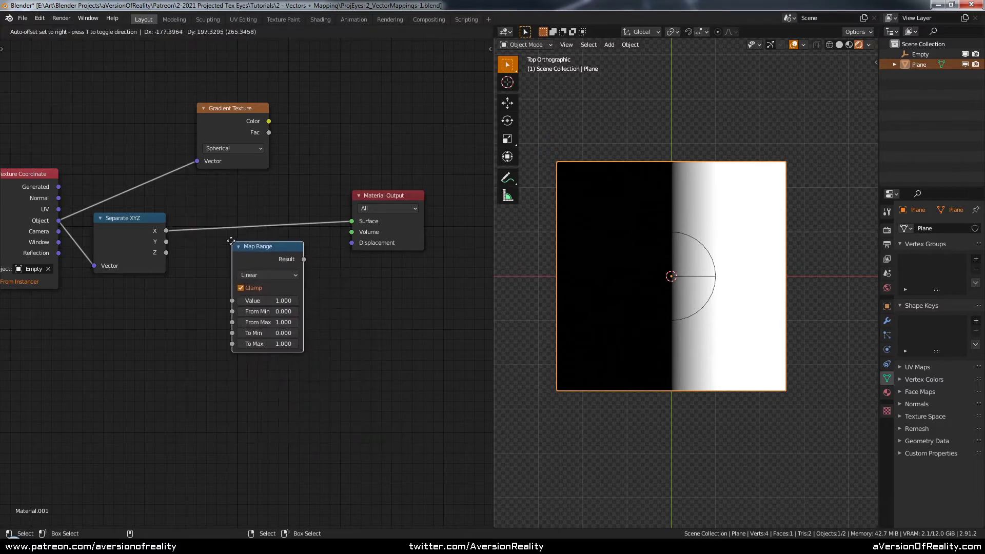
{"action": "left_click", "coordinate": [167, 232]}
{"action": "left_click_drag", "start_coordinate": [166, 231], "coordinate": [232, 300]}
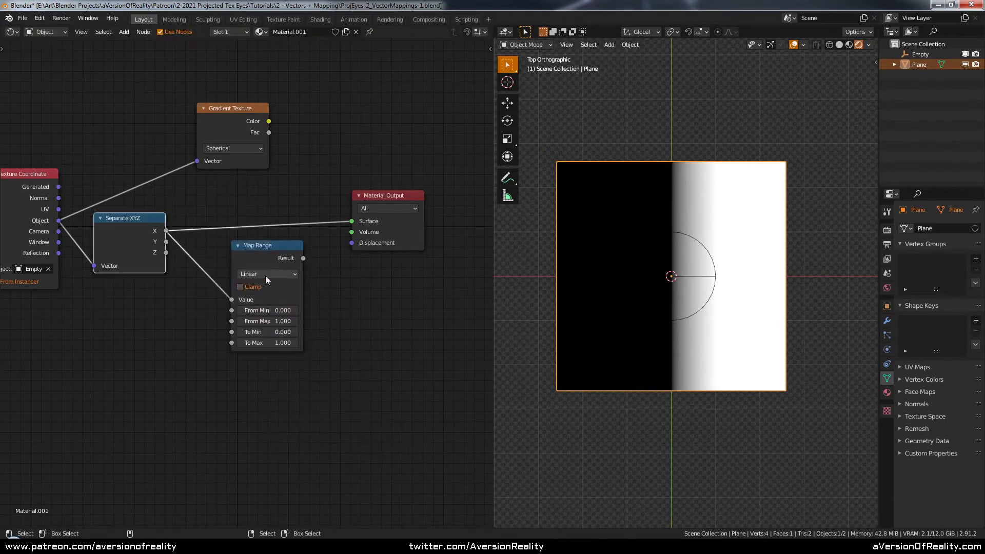
{"action": "left_click_drag", "start_coordinate": [278, 265], "coordinate": [417, 264]}
{"action": "left_click_drag", "start_coordinate": [256, 244], "coordinate": [268, 224]}
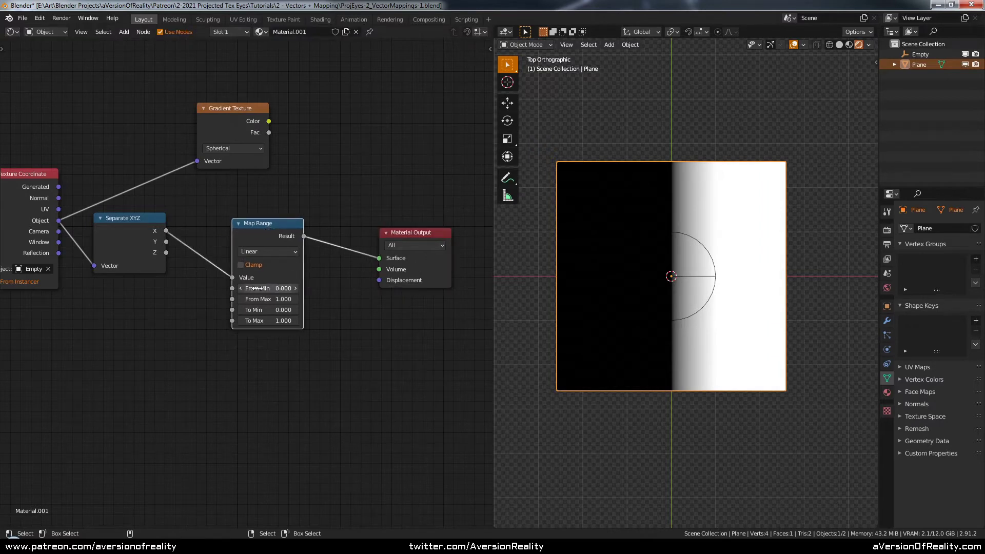
- Set the Map Range node's From Min to -1
{"action": "left_click", "coordinate": [277, 288]}
{"action": "type", "text": "0.0"}
{"action": "key", "text": "BackSpace"}
{"action": "key", "text": "BackSpace"}
{"action": "key", "text": "BackSpace"}
{"action": "type", "text": "-1"}
{"action": "key", "text": "Return"}
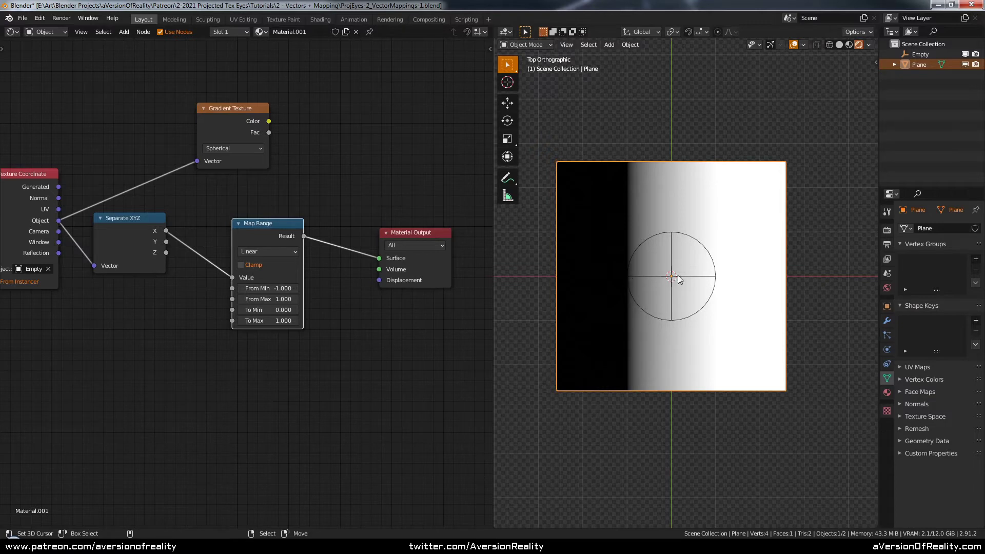
{"action": "scroll", "coordinate": [716, 278], "scroll_direction": "up", "scroll_amount": 2}
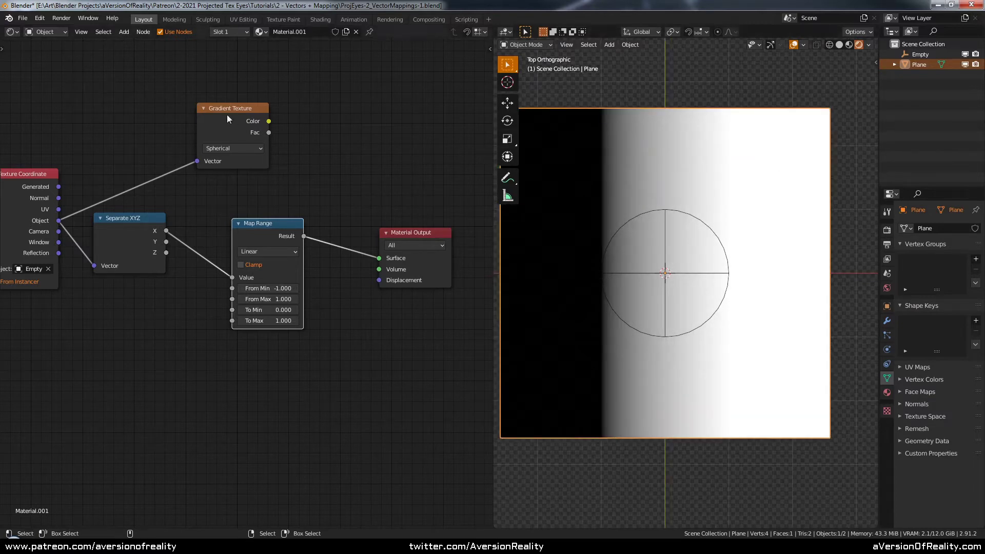
- Clear the plane's scale and inspect how the gradient spans the plane and the empty's circle
{"action": "left_click_drag", "start_coordinate": [227, 115], "coordinate": [248, 116]}
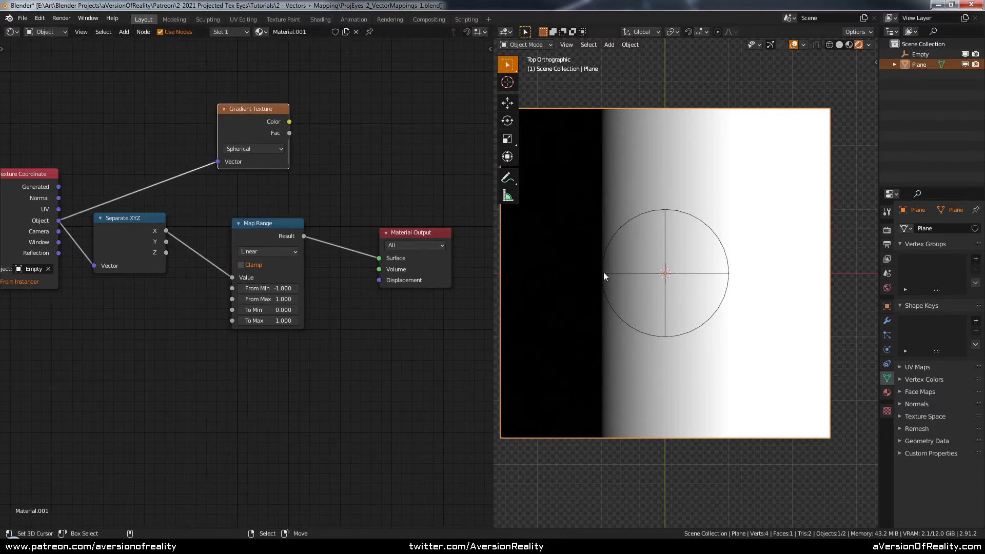
{"action": "left_click", "coordinate": [707, 228]}
{"action": "left_click", "coordinate": [774, 187]}
{"action": "key", "text": "alt+s"}
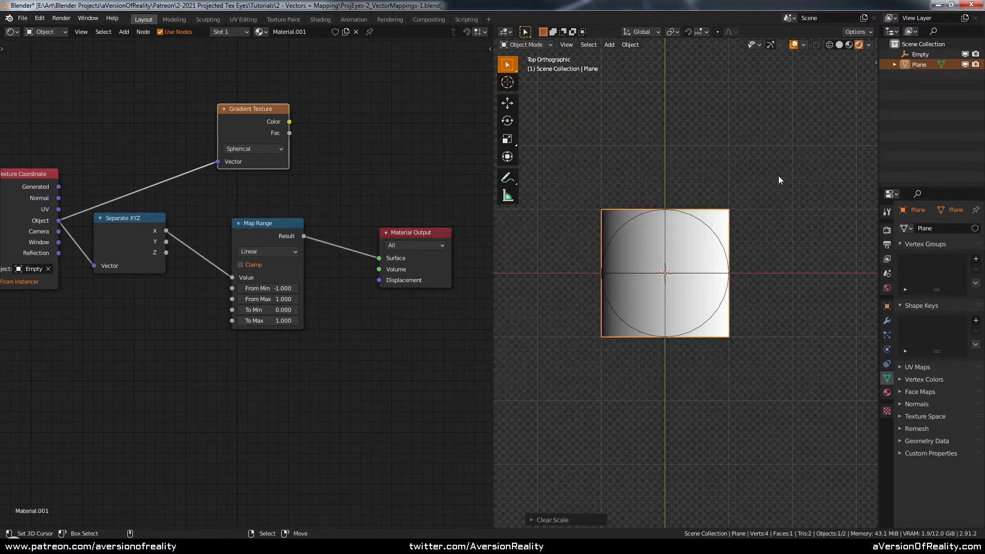
{"action": "scroll", "coordinate": [708, 237], "scroll_direction": "up", "scroll_amount": 3}
{"action": "middle_click_drag", "start_coordinate": [727, 237], "coordinate": [728, 238], "text": "shift"}
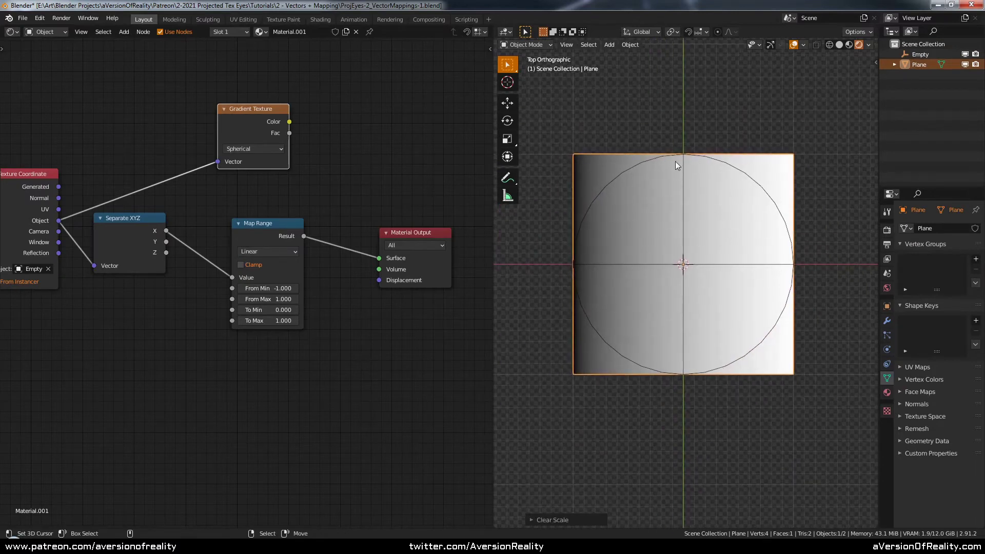
{"action": "left_click", "coordinate": [588, 233]}
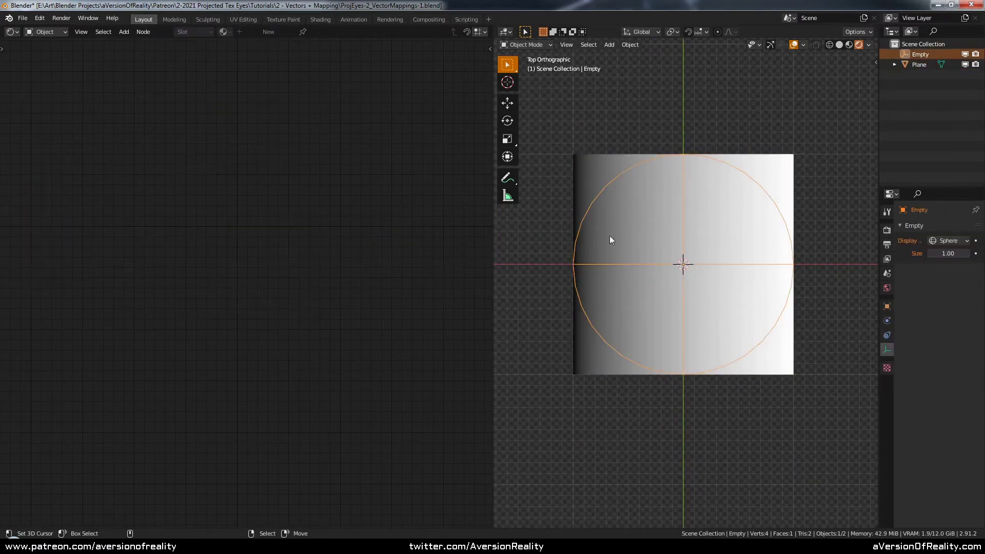
{"action": "left_click", "coordinate": [587, 178]}
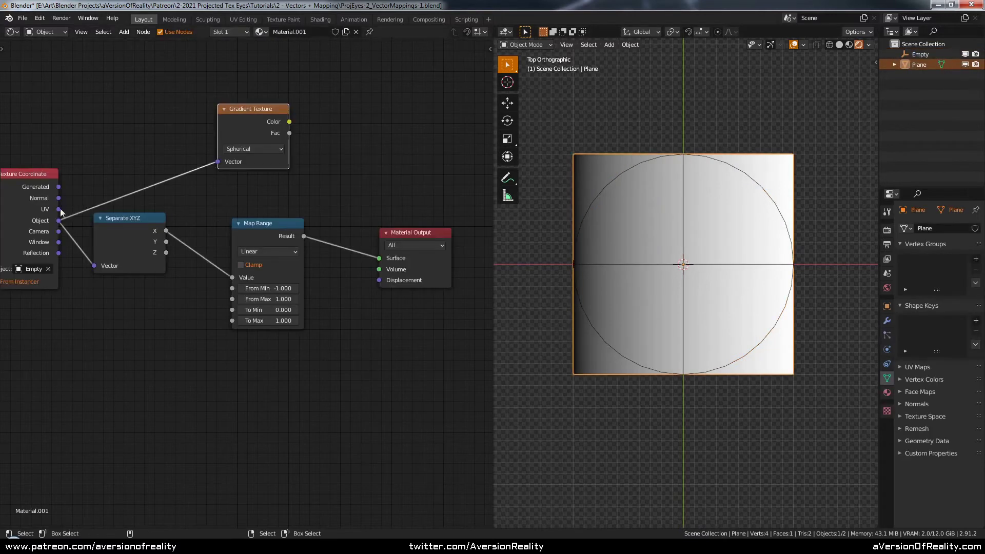
- Feed the UV coordinates into the Gradient Texture, set it to Linear, and connect its Fac output to Surface
{"action": "left_click_drag", "start_coordinate": [60, 212], "coordinate": [218, 161]}
{"action": "left_click", "coordinate": [257, 148]}
{"action": "left_click", "coordinate": [260, 160]}
{"action": "left_click_drag", "start_coordinate": [289, 133], "coordinate": [393, 261]}
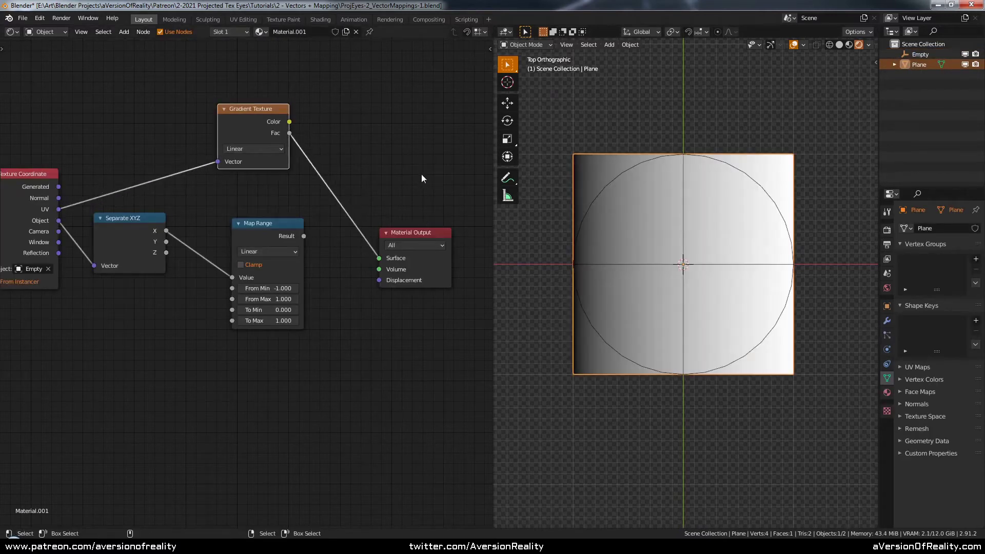
- Insert a duplicate Separate XYZ node between the UV coordinates and the Gradient Texture, and connect its Y output to Surface
{"action": "middle_click_drag", "start_coordinate": [421, 172], "coordinate": [460, 219]}
{"action": "left_click_drag", "start_coordinate": [300, 175], "coordinate": [308, 134]}
{"action": "left_click", "coordinate": [168, 276]}
{"action": "key", "text": "shift+d"}
{"action": "left_click", "coordinate": [229, 178]}
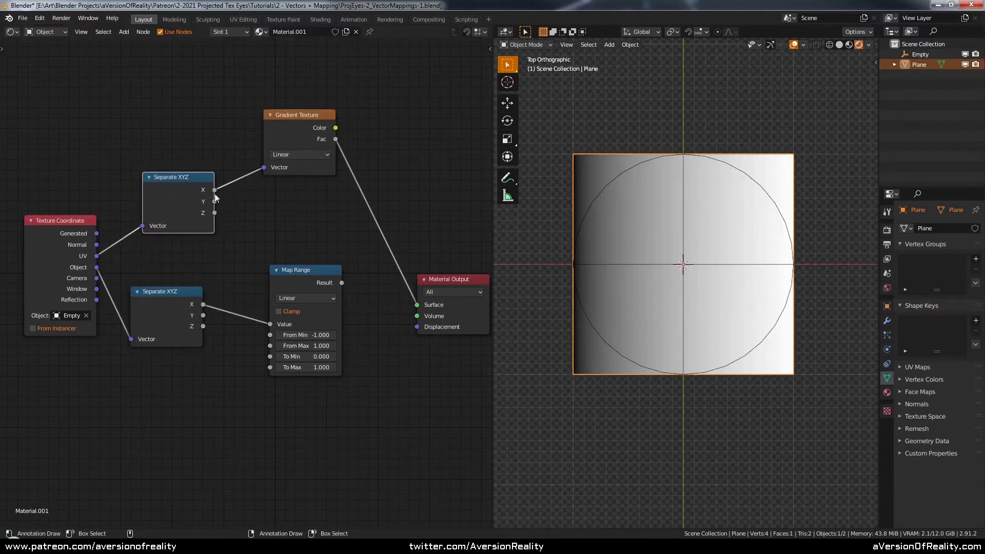
{"action": "left_click_drag", "start_coordinate": [210, 191], "coordinate": [411, 220]}
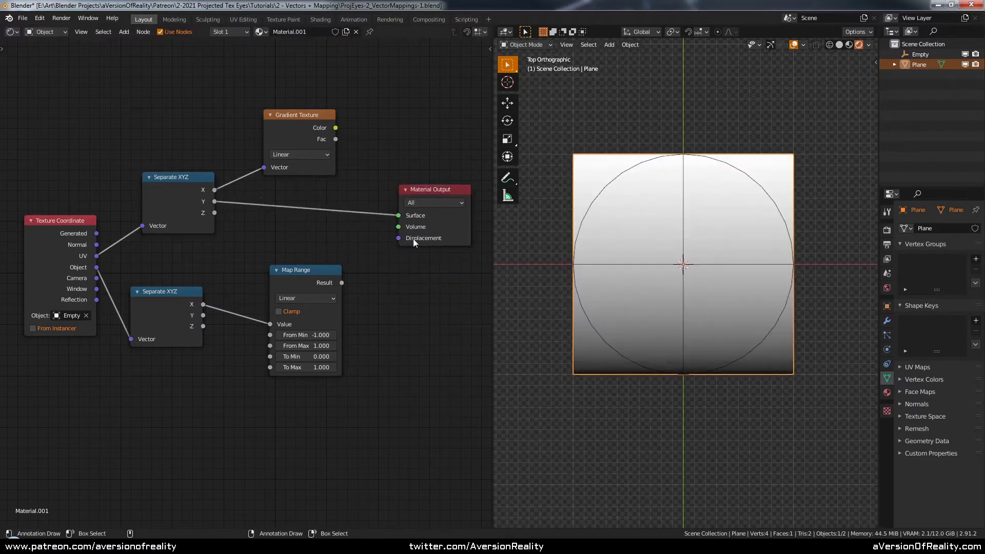
- Rearrange the Material Output, Gradient Texture, Map Range and both Separate XYZ nodes into clearer rows, keeping the gradient type Linear
{"action": "left_click_drag", "start_coordinate": [417, 192], "coordinate": [437, 221]}
{"action": "middle_click_drag", "start_coordinate": [354, 187], "coordinate": [302, 165]}
{"action": "left_click_drag", "start_coordinate": [228, 98], "coordinate": [241, 104]}
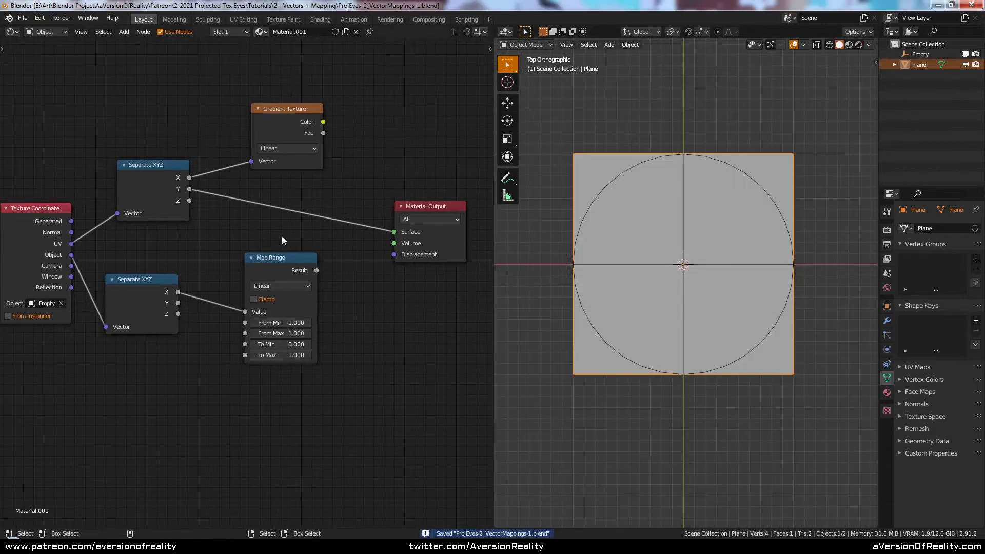
{"action": "left_click_drag", "start_coordinate": [286, 265], "coordinate": [291, 279]}
{"action": "left_click_drag", "start_coordinate": [162, 176], "coordinate": [165, 135]}
{"action": "left_click_drag", "start_coordinate": [288, 117], "coordinate": [285, 70]}
{"action": "middle_click_drag", "start_coordinate": [403, 184], "coordinate": [399, 230]}
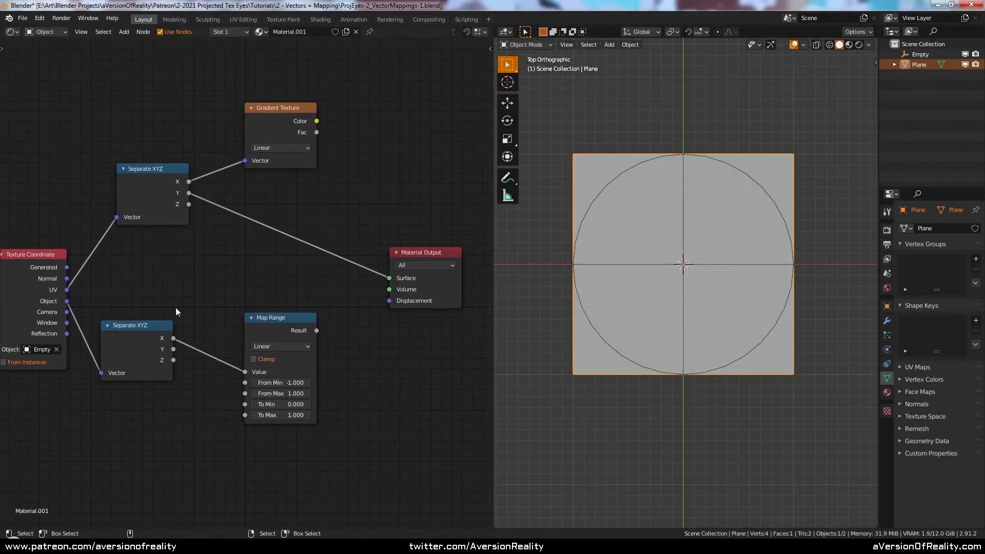
{"action": "left_click_drag", "start_coordinate": [147, 339], "coordinate": [145, 323]}
{"action": "left_click", "coordinate": [283, 148]}
{"action": "left_click", "coordinate": [285, 150]}
{"action": "left_click", "coordinate": [94, 279]}
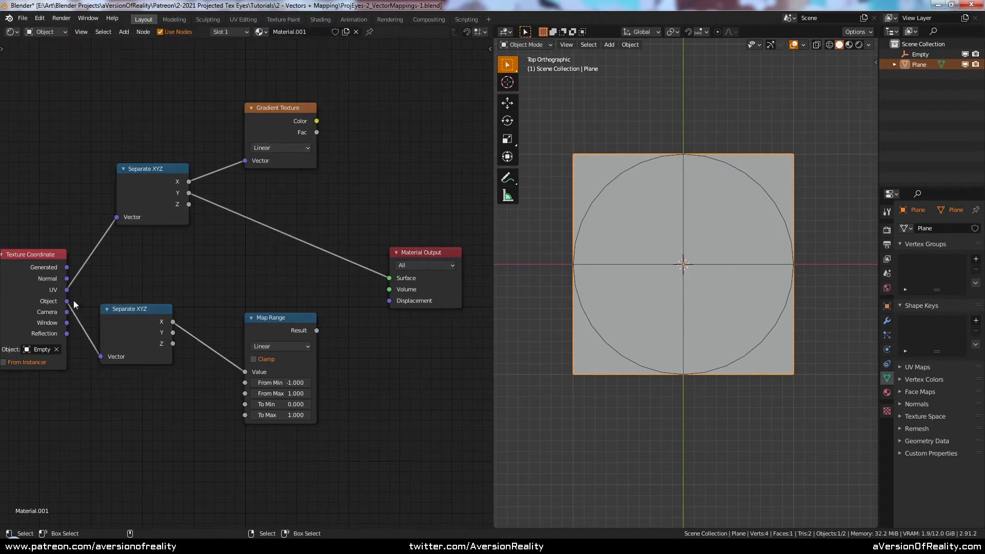
- Connect the Object coordinates to the Gradient Texture and its Fac output to Surface, and return the viewport to rendered shading
{"action": "left_click_drag", "start_coordinate": [65, 301], "coordinate": [246, 160]}
{"action": "mouse_move", "coordinate": [322, 132]}
{"action": "left_mouse_down"}
{"action": "mouse_move", "coordinate": [378, 234]}
{"action": "mouse_move", "coordinate": [390, 278]}
{"action": "left_mouse_up"}
{"action": "left_click_drag", "start_coordinate": [281, 109], "coordinate": [302, 194]}
{"action": "key", "text": "z"}
{"action": "left_click", "coordinate": [724, 140]}
{"action": "scroll", "coordinate": [723, 140], "scroll_direction": "up", "scroll_amount": 1}
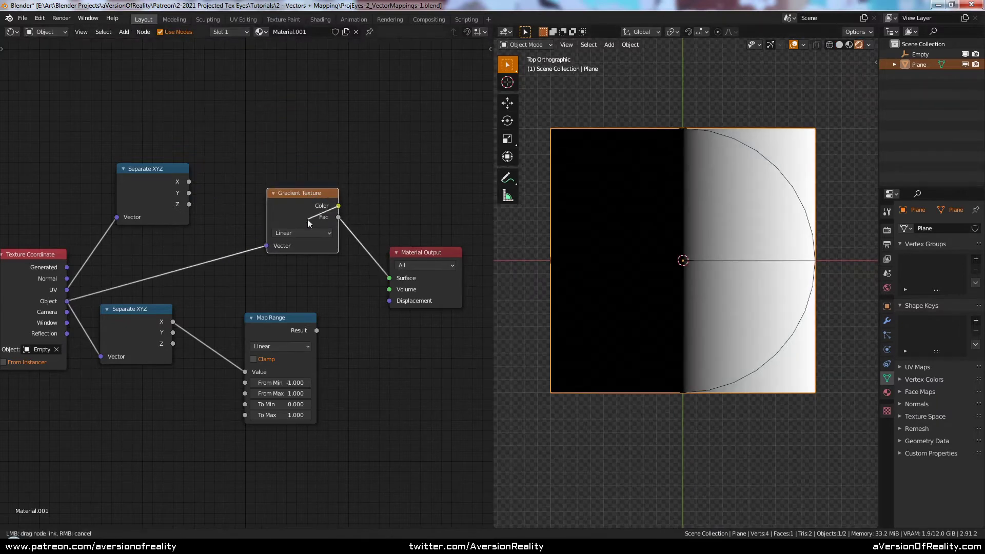
- Preview the Object Separate XYZ node's X output directly on Surface, and replace it with the Map Range result
{"action": "left_click_drag", "start_coordinate": [172, 322], "coordinate": [389, 282]}
{"action": "left_click_drag", "start_coordinate": [285, 319], "coordinate": [389, 278]}
{"action": "scroll", "coordinate": [590, 242], "scroll_direction": "down", "scroll_amount": 2}
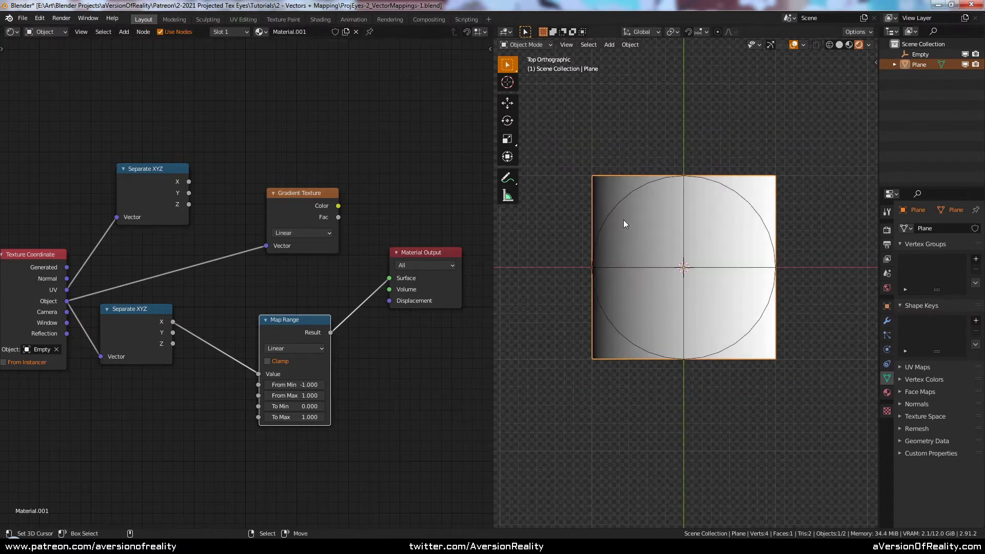
- Reconnect the Gradient Texture's Fac to Surface and insert a duplicate of the Map Range node between them
{"action": "left_click_drag", "start_coordinate": [318, 210], "coordinate": [409, 279]}
{"action": "left_click_drag", "start_coordinate": [276, 243], "coordinate": [447, 272]}
{"action": "left_click", "coordinate": [310, 323]}
{"action": "key", "text": "shift+d"}
{"action": "left_click", "coordinate": [348, 200]}
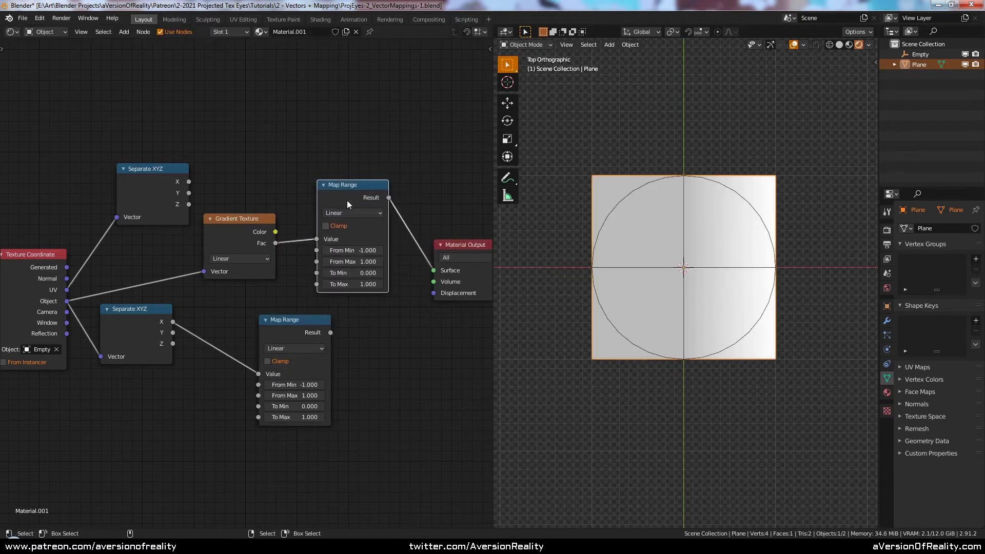
- Connect the Separate XYZ branch's Map Range result to Surface and scale the plane up well beyond the empty's circle
{"action": "left_click_drag", "start_coordinate": [330, 333], "coordinate": [438, 272]}
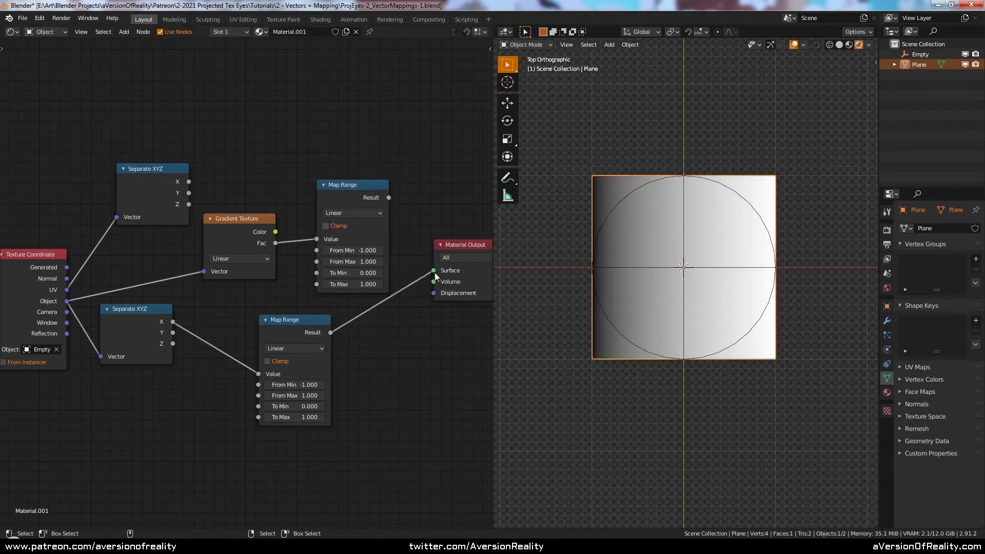
{"action": "key", "text": "s"}
{"action": "left_click", "coordinate": [759, 159]}
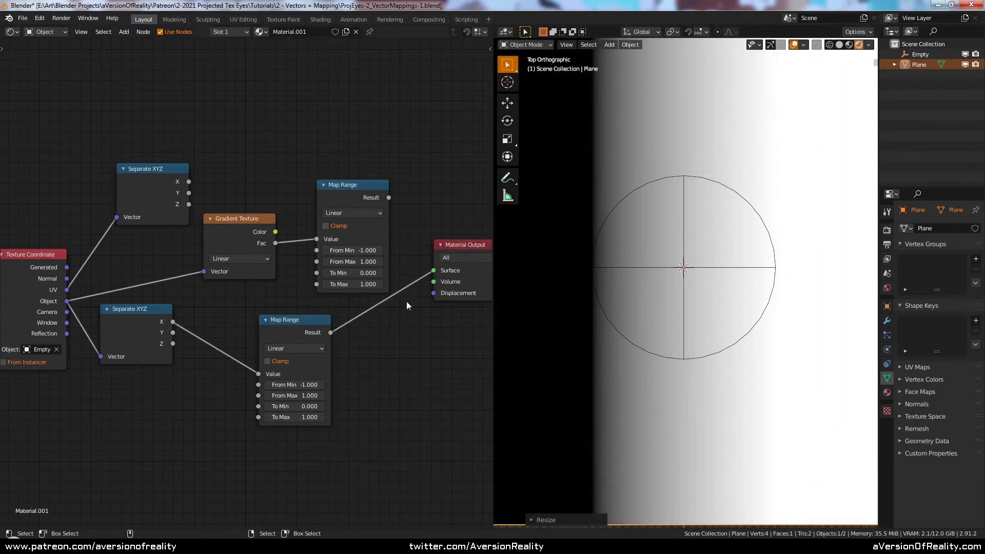
{"action": "key", "text": "g"}
{"action": "left_click", "coordinate": [398, 295]}
{"action": "middle_click_drag", "start_coordinate": [398, 295], "coordinate": [360, 293]}
{"action": "scroll", "coordinate": [678, 245], "scroll_direction": "down", "scroll_amount": 2}
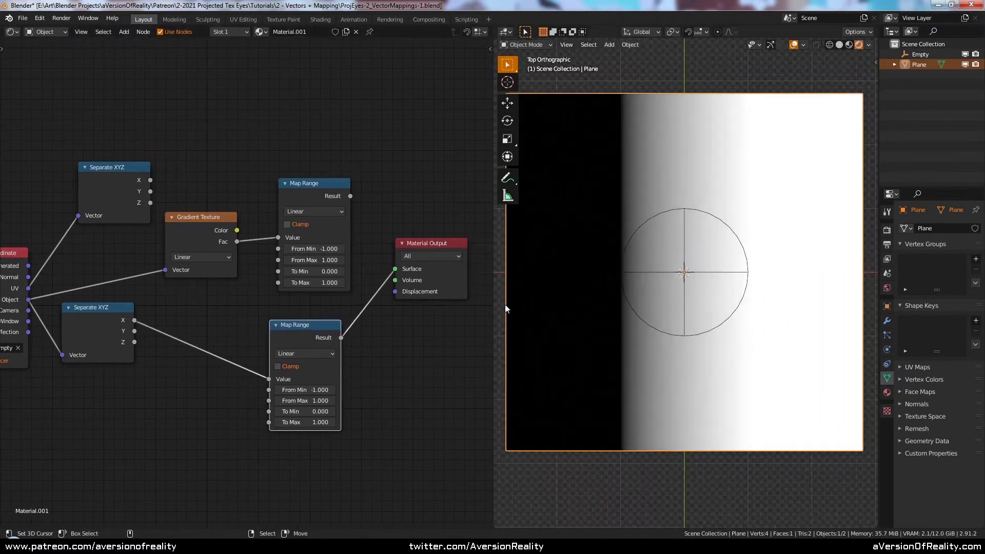
{"action": "scroll", "coordinate": [637, 267], "scroll_direction": "up", "scroll_amount": 1}
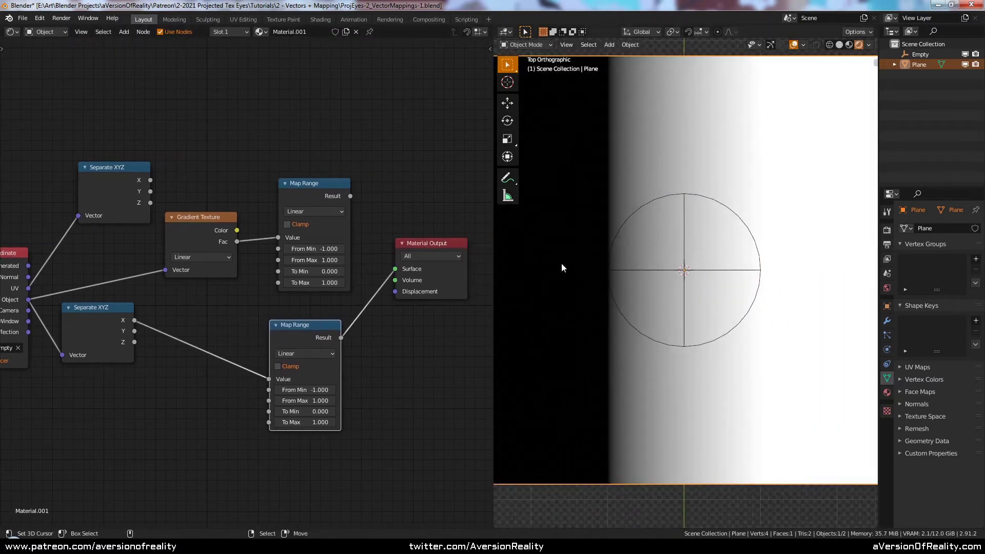
- Compare the Gradient Texture's Map Range result on Surface with the Separate XYZ branch's, leaving the latter connected
{"action": "left_click_drag", "start_coordinate": [316, 183], "coordinate": [395, 269]}
{"action": "scroll", "coordinate": [673, 267], "scroll_direction": "down", "scroll_amount": 1}
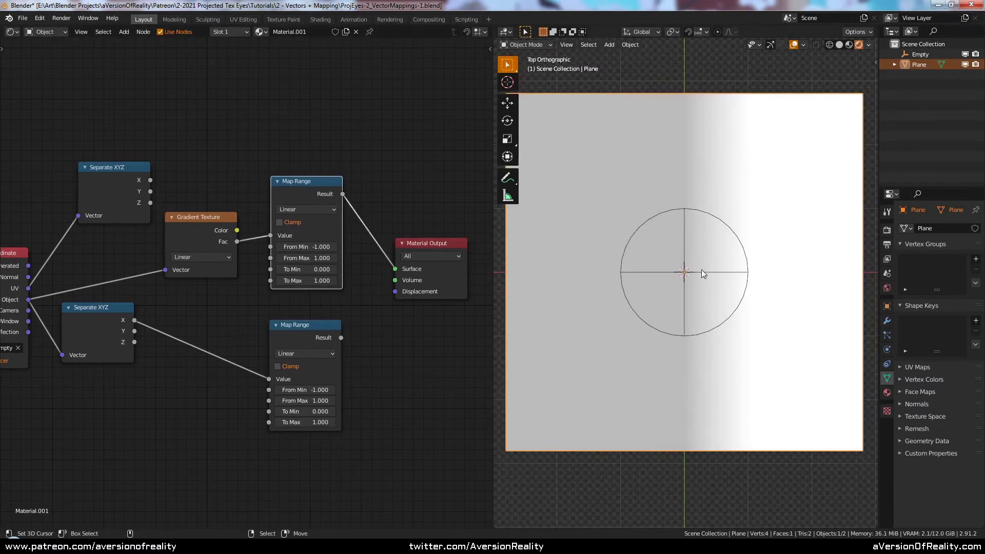
{"action": "left_click", "coordinate": [204, 241]}
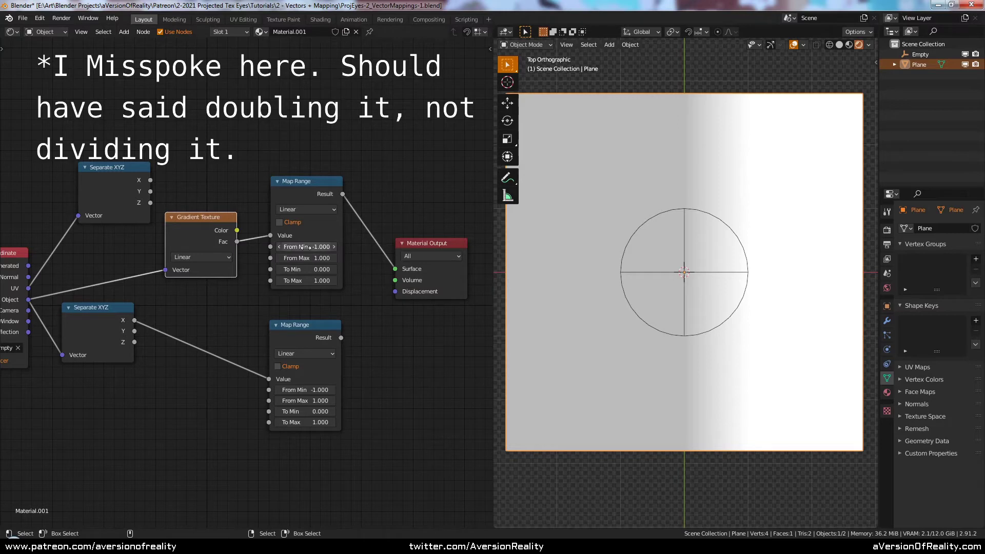
{"action": "left_click", "coordinate": [407, 193]}
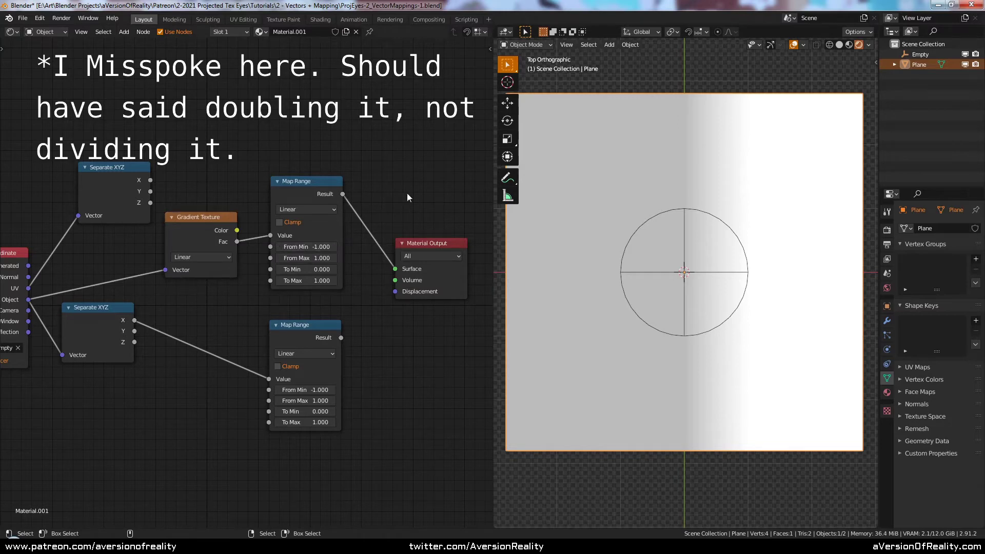
{"action": "scroll", "coordinate": [617, 201], "scroll_direction": "down", "scroll_amount": 2}
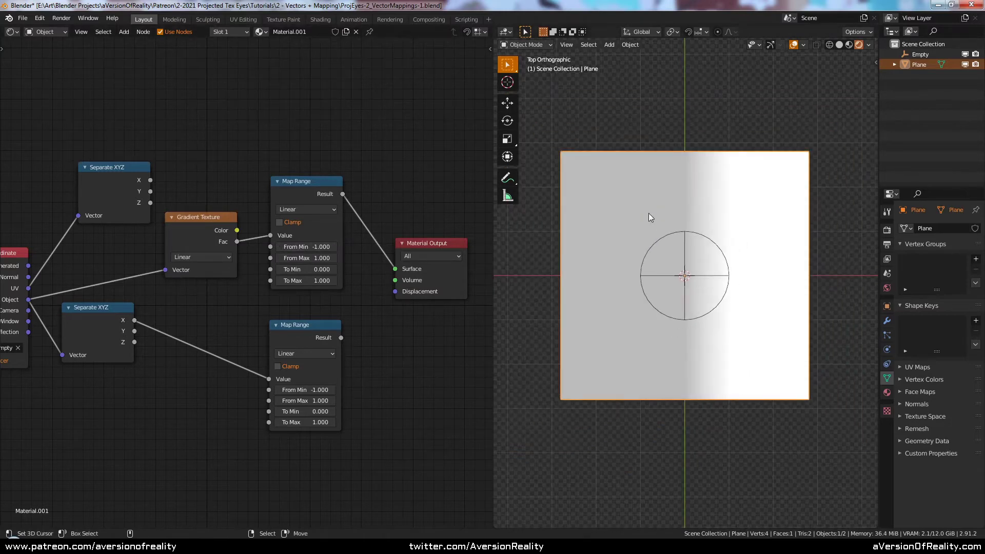
{"action": "scroll", "coordinate": [648, 213], "scroll_direction": "up", "scroll_amount": 1}
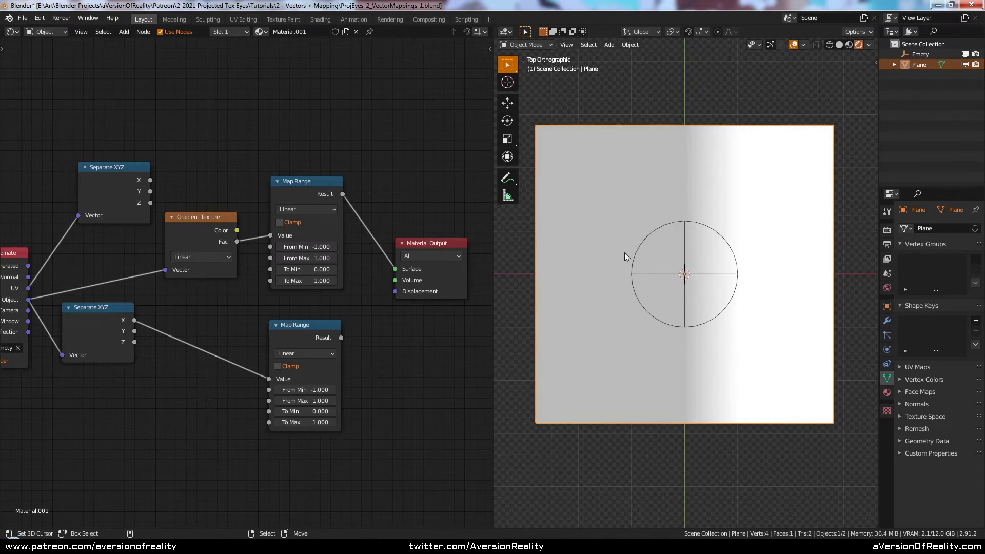
{"action": "left_click_drag", "start_coordinate": [341, 338], "coordinate": [396, 268]}
{"action": "left_click", "coordinate": [356, 341]}
- Stack the two Separate XYZ nodes and the Gradient Texture in one column, with the gradient's Map Range beside them
{"action": "middle_click_drag", "start_coordinate": [322, 324], "coordinate": [357, 322]}
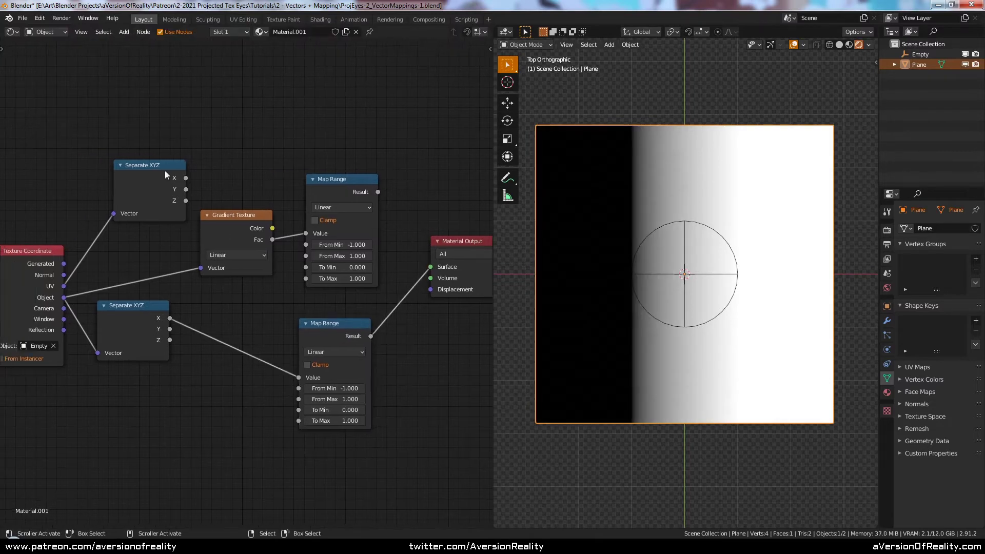
{"action": "left_click_drag", "start_coordinate": [158, 173], "coordinate": [162, 104]}
{"action": "left_click_drag", "start_coordinate": [226, 236], "coordinate": [154, 206]}
{"action": "left_click_drag", "start_coordinate": [319, 192], "coordinate": [294, 178]}
{"action": "left_click_drag", "start_coordinate": [165, 201], "coordinate": [154, 206]}
{"action": "left_click_drag", "start_coordinate": [130, 318], "coordinate": [143, 319]}
{"action": "left_click", "coordinate": [146, 275]}
{"action": "left_click", "coordinate": [152, 206]}
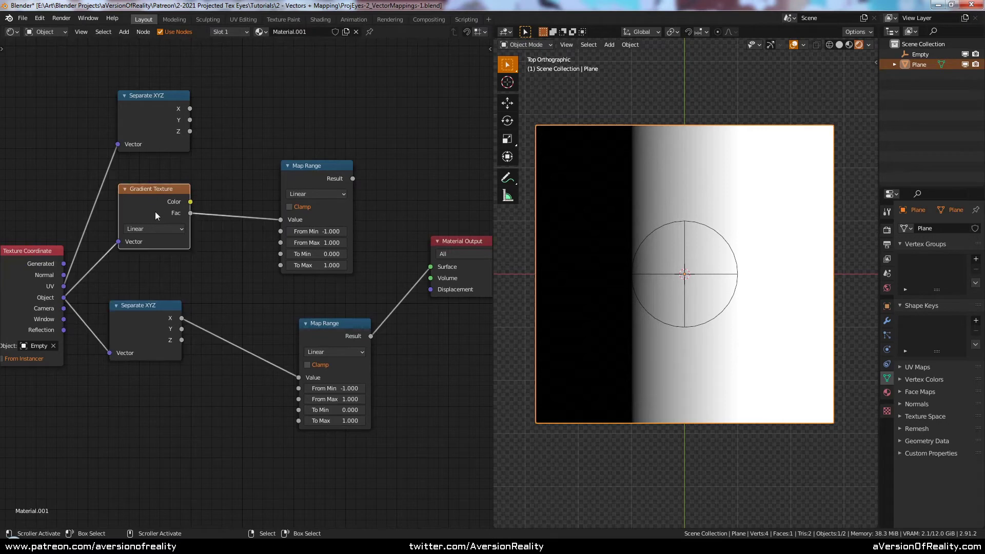
{"action": "left_click", "coordinate": [171, 327]}
{"action": "middle_click_drag", "start_coordinate": [331, 290], "coordinate": [312, 299]}
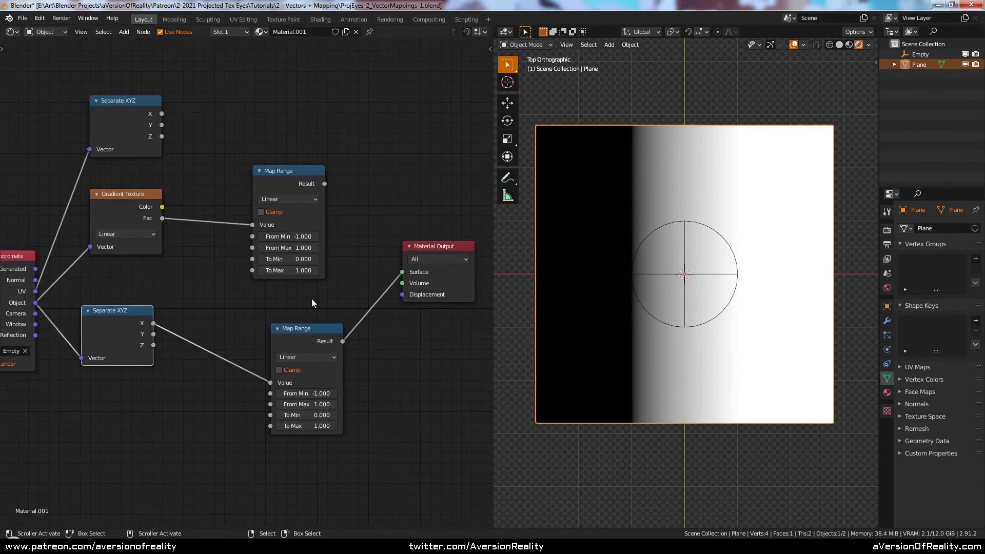
- Scale the empty, narrow it along the X axis to about half its height, and try rotating it
{"action": "left_click", "coordinate": [311, 299]}
{"action": "left_click", "coordinate": [713, 242]}
{"action": "key", "text": "s"}
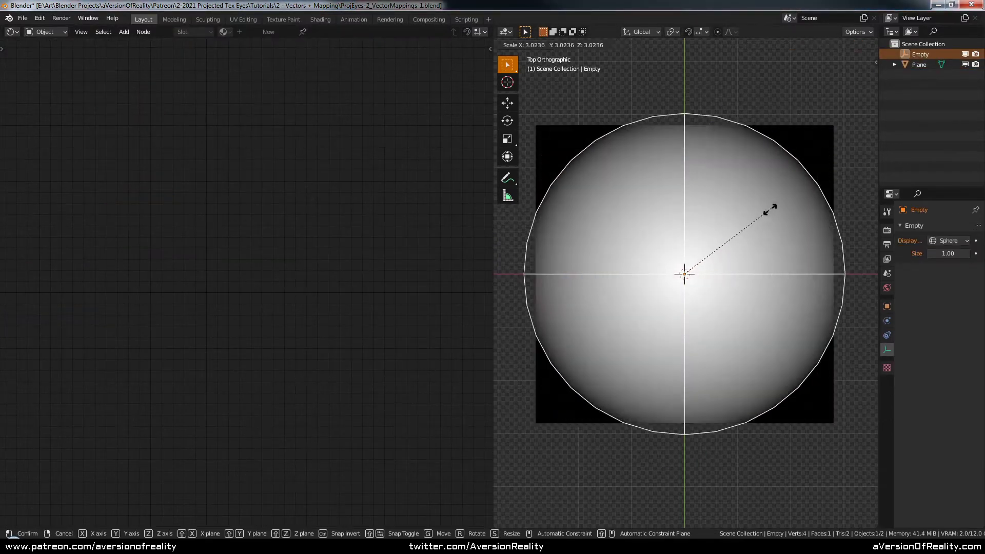
{"action": "left_click", "coordinate": [705, 253]}
{"action": "key", "text": "s"}
{"action": "key", "text": "x"}
{"action": "left_click", "coordinate": [736, 217]}
{"action": "key", "text": "r"}
{"action": "right_click", "coordinate": [765, 237]}
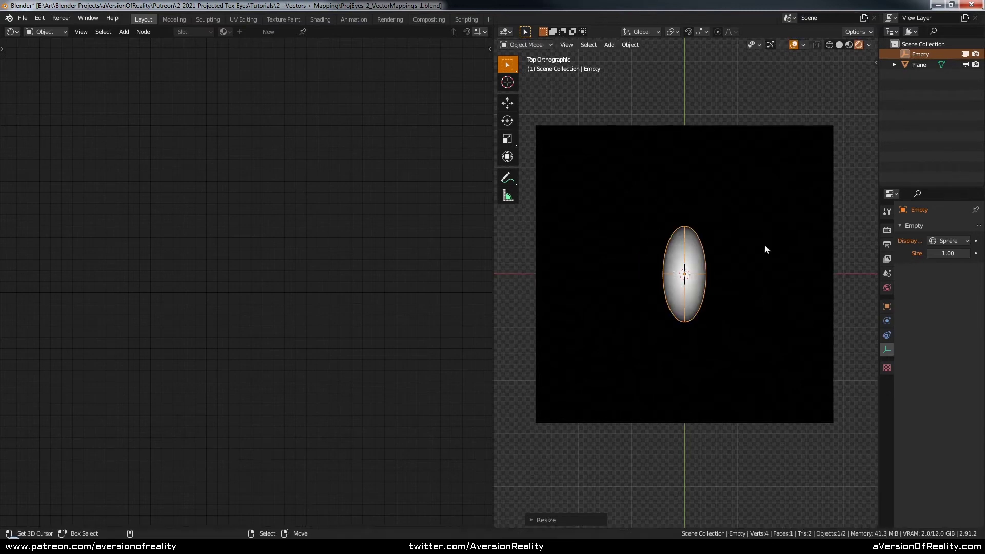
- Clear the empty's scale and try moving it
{"action": "key", "text": "alt+s"}
{"action": "key", "text": "g"}
{"action": "key", "text": "Escape"}
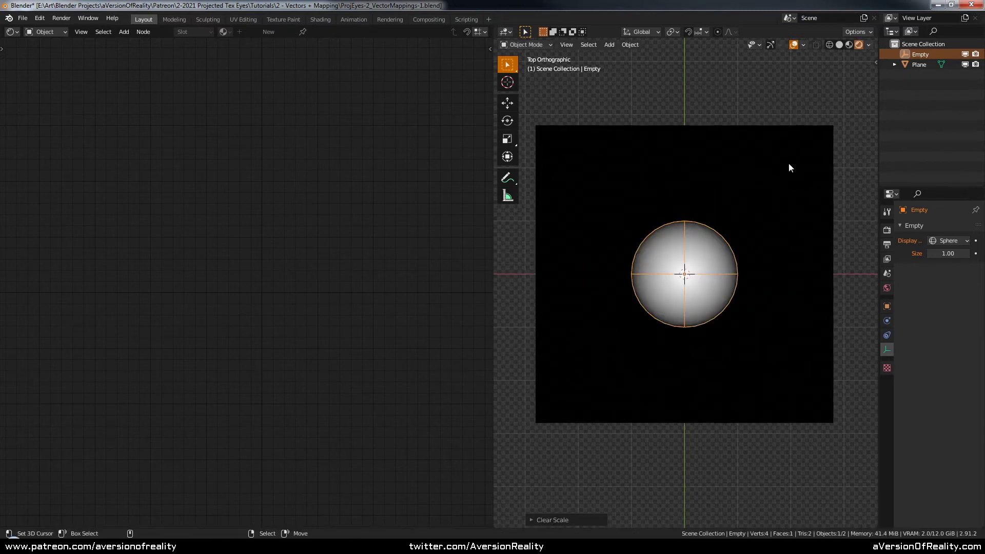
- Select the plane and insert a Mapping node between the Object coordinates and the Gradient Texture
{"action": "left_click", "coordinate": [790, 163]}
{"action": "middle_click_drag", "start_coordinate": [300, 159], "coordinate": [320, 149]}
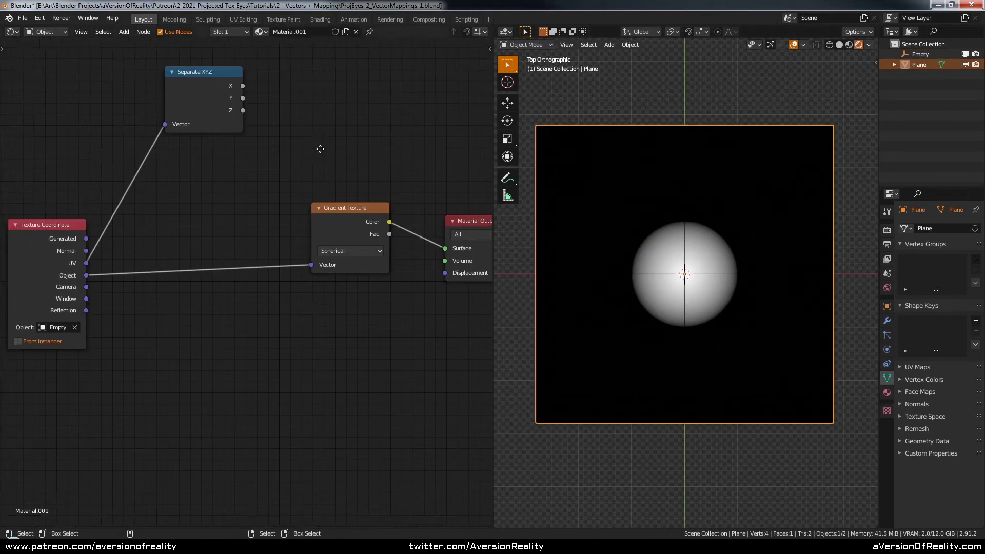
{"action": "key", "text": "shift+a"}
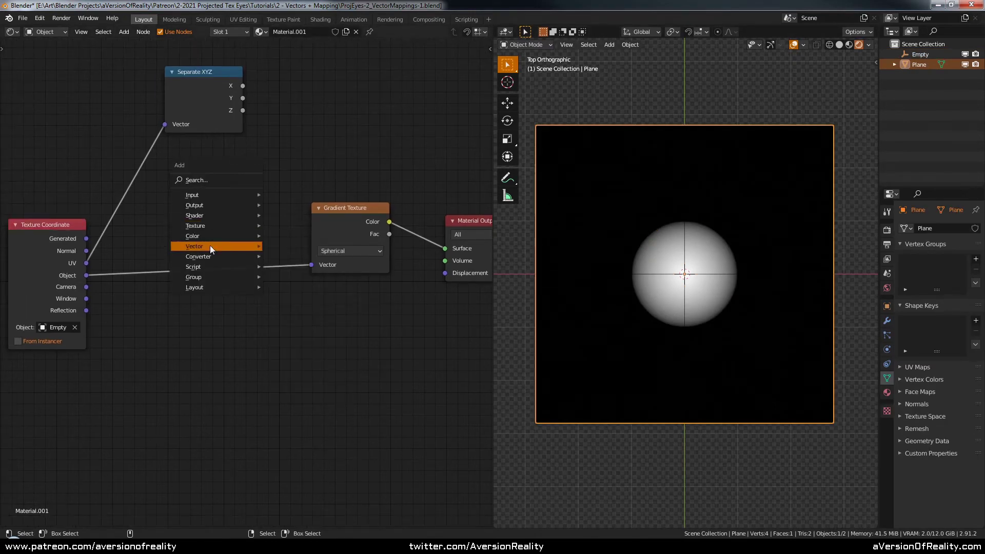
{"action": "mouse_move", "coordinate": [223, 247]}
{"action": "left_click", "coordinate": [295, 269]}
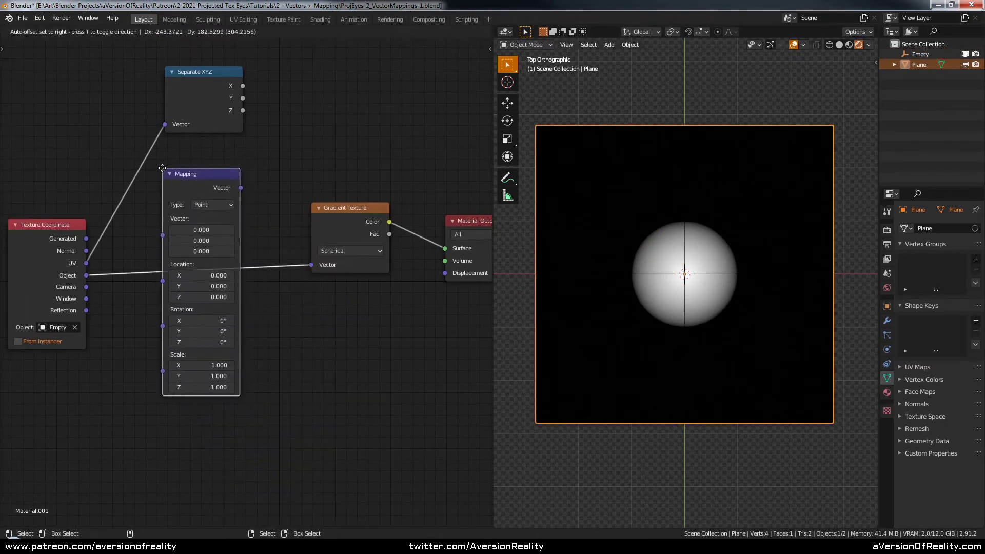
{"action": "left_click", "coordinate": [248, 202]}
{"action": "left_click_drag", "start_coordinate": [204, 175], "coordinate": [212, 179]}
{"action": "left_click", "coordinate": [257, 162]}
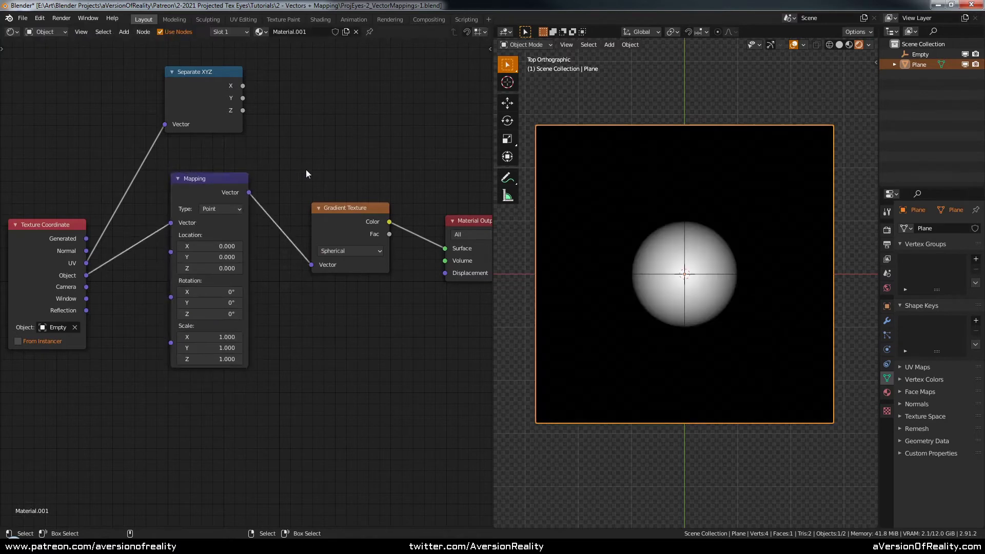
- Set the Mapping node's type to Texture and arrange the Mapping, Gradient Texture and Material Output nodes in a row
{"action": "left_click", "coordinate": [231, 209]}
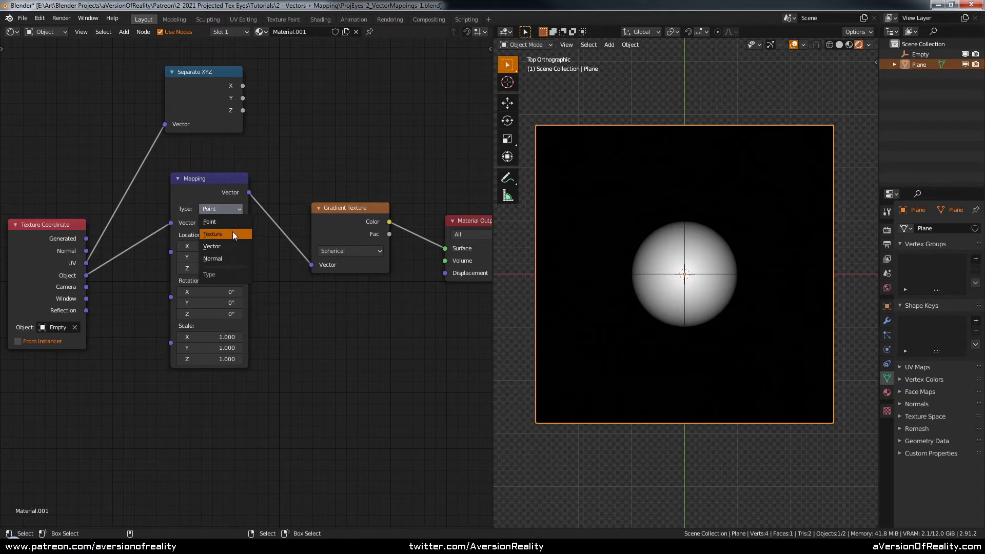
{"action": "left_click", "coordinate": [233, 234]}
{"action": "left_click_drag", "start_coordinate": [213, 183], "coordinate": [229, 183]}
{"action": "middle_click_drag", "start_coordinate": [333, 182], "coordinate": [286, 182]}
{"action": "left_click_drag", "start_coordinate": [324, 208], "coordinate": [319, 209]}
{"action": "middle_click_drag", "start_coordinate": [353, 181], "coordinate": [384, 197]}
{"action": "left_click", "coordinate": [384, 197]}
{"action": "left_click_drag", "start_coordinate": [469, 256], "coordinate": [437, 241]}
{"action": "left_click", "coordinate": [368, 187]}
{"action": "middle_click_drag", "start_coordinate": [368, 188], "coordinate": [373, 192]}
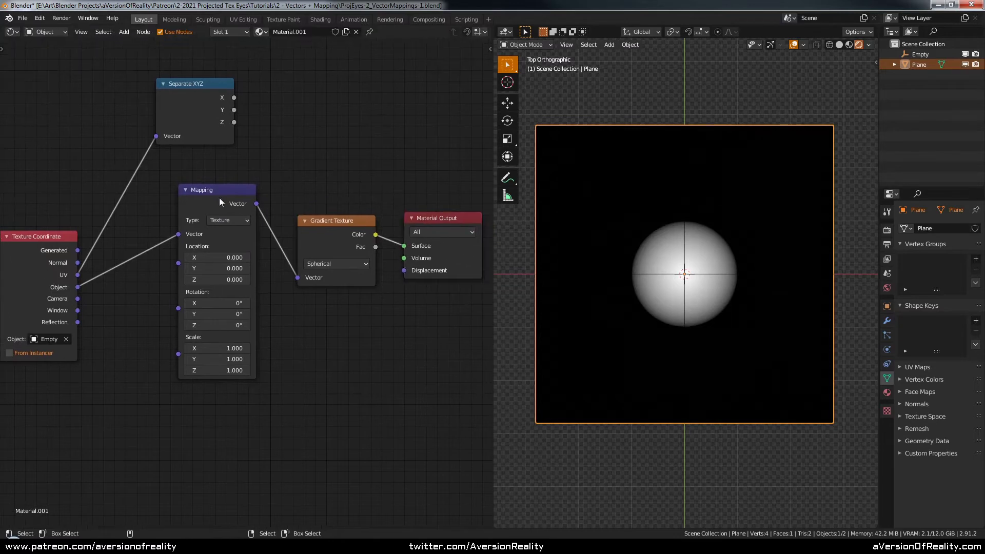
{"action": "left_click_drag", "start_coordinate": [220, 199], "coordinate": [224, 195]}
{"action": "left_click", "coordinate": [293, 326]}
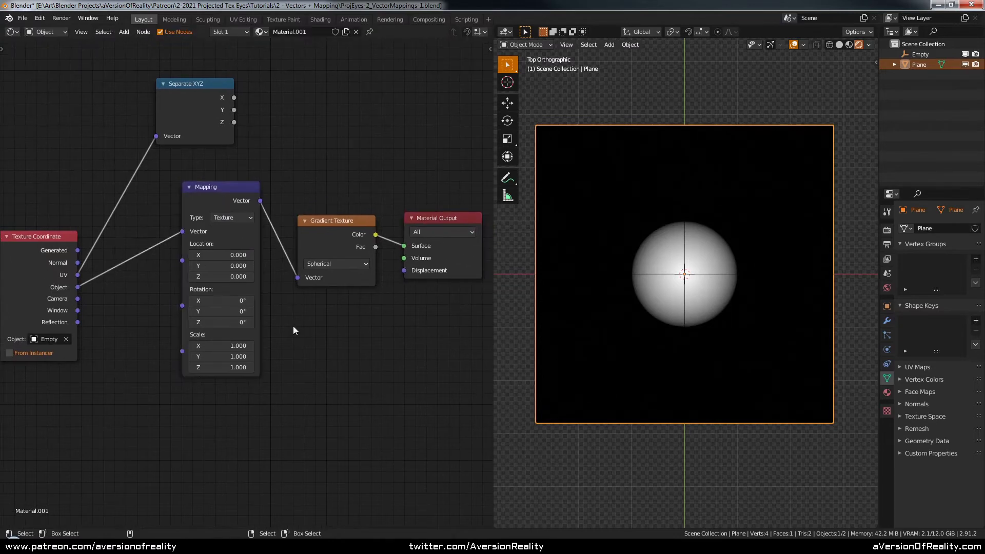
- Set the Mapping node's Location X and Y to 0.500
{"action": "left_click", "coordinate": [251, 255]}
{"action": "left_click", "coordinate": [251, 255]}
{"action": "double_click", "coordinate": [250, 255]}
{"action": "left_click", "coordinate": [250, 255]}
{"action": "left_click", "coordinate": [250, 266]}
{"action": "left_click", "coordinate": [251, 266]}
{"action": "double_click", "coordinate": [250, 265]}
{"action": "left_click", "coordinate": [250, 266]}
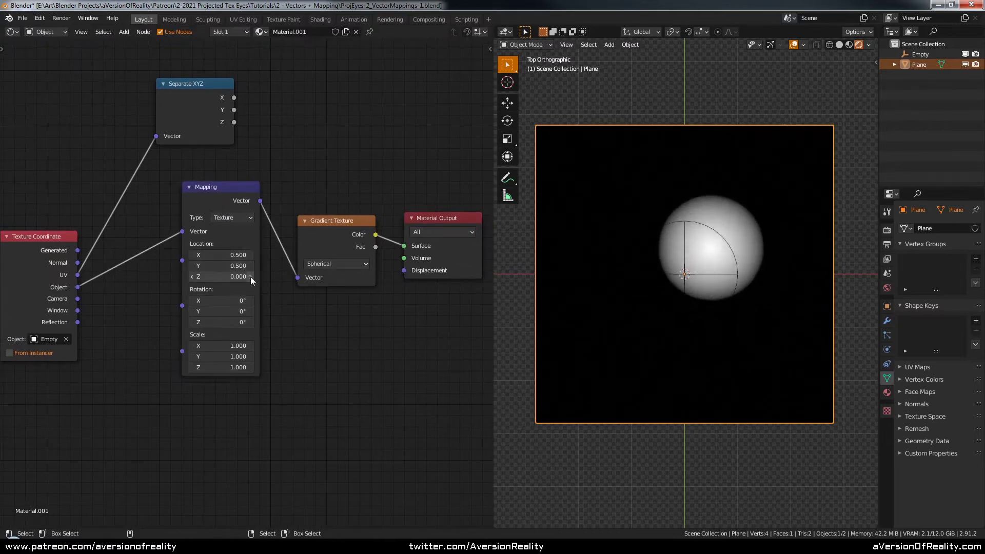
- Try raising and lowering the Mapping node's Location Z and reset it to 0
{"action": "left_click", "coordinate": [251, 277]}
{"action": "left_click", "coordinate": [250, 277]}
{"action": "left_click", "coordinate": [250, 277]}
{"action": "left_click", "coordinate": [251, 277]}
{"action": "left_click", "coordinate": [250, 277]}
{"action": "left_click", "coordinate": [251, 277]}
{"action": "left_click", "coordinate": [193, 279]}
{"action": "left_click", "coordinate": [193, 278]}
{"action": "left_click", "coordinate": [192, 279]}
{"action": "double_click", "coordinate": [193, 278]}
{"action": "double_click", "coordinate": [193, 278]}
{"action": "double_click", "coordinate": [193, 279]}
{"action": "double_click", "coordinate": [193, 279]}
{"action": "left_click", "coordinate": [193, 279]}
{"action": "left_click", "coordinate": [226, 280]}
{"action": "type", "text": "0"}
{"action": "key", "text": "Return"}
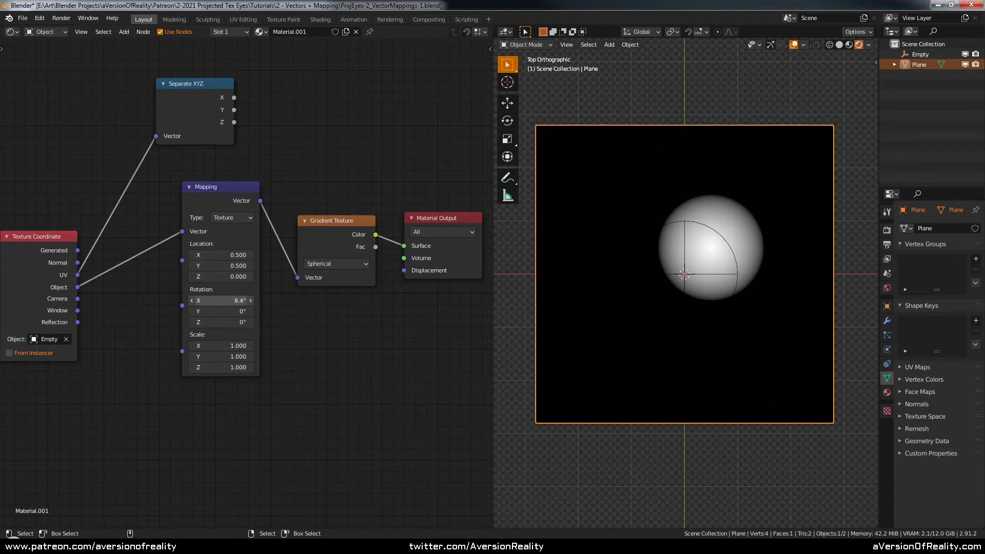
- Reset the Mapping node's X rotation to 0° and set its Scale X to 2.500 and Scale Z to 4.700
{"action": "left_click", "coordinate": [230, 304]}
{"action": "type", "text": "0"}
{"action": "key", "text": "Return"}
{"action": "left_click", "coordinate": [225, 345]}
{"action": "type", "text": "2.5"}
{"action": "key", "text": "Return"}
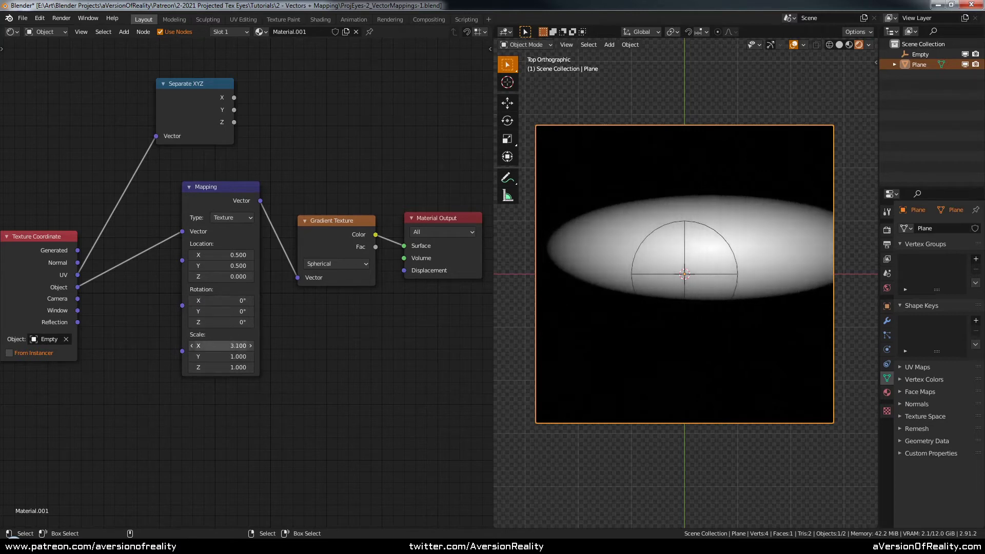
{"action": "left_click_drag", "start_coordinate": [226, 368], "coordinate": [235, 368]}
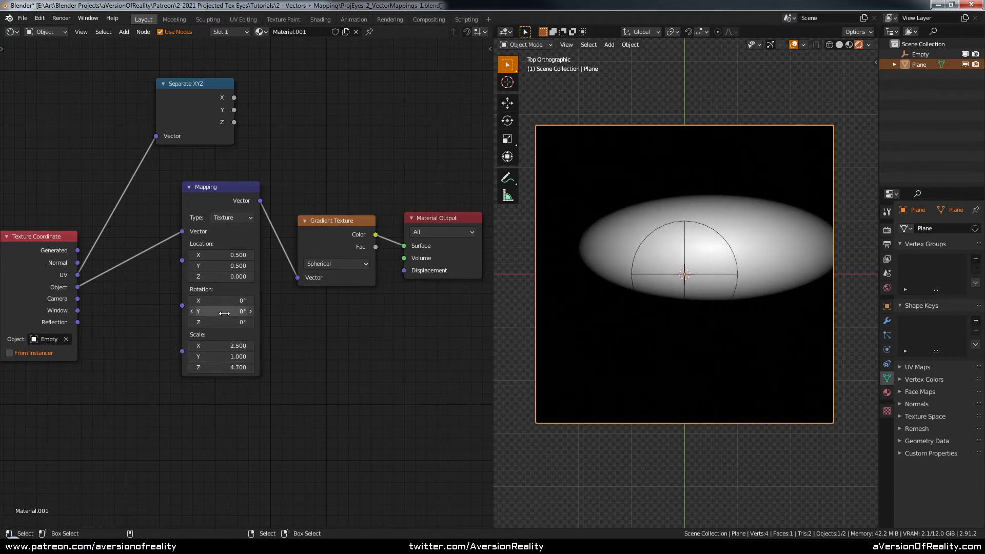
- Set the Mapping node's rotation to 6.4° on X, 0° on Y and 39.7° on Z
{"action": "mouse_move", "coordinate": [218, 303]}
{"action": "left_mouse_down"}
{"action": "mouse_move", "coordinate": [248, 302]}
{"action": "mouse_move", "coordinate": [252, 325]}
{"action": "mouse_move", "coordinate": [216, 322]}
{"action": "mouse_move", "coordinate": [241, 312]}
{"action": "mouse_move", "coordinate": [226, 312]}
{"action": "left_mouse_up"}
{"action": "left_click", "coordinate": [223, 322]}
{"action": "type", "text": "0"}
{"action": "key", "text": "Return"}
{"action": "left_click", "coordinate": [235, 312]}
{"action": "type", "text": "0"}
{"action": "key", "text": "Return"}
{"action": "left_click_drag", "start_coordinate": [240, 322], "coordinate": [264, 322]}
- Try moving the empty across the plane with the Mapping offset, rotation and scale applied
{"action": "left_click", "coordinate": [695, 223]}
{"action": "key", "text": "g"}
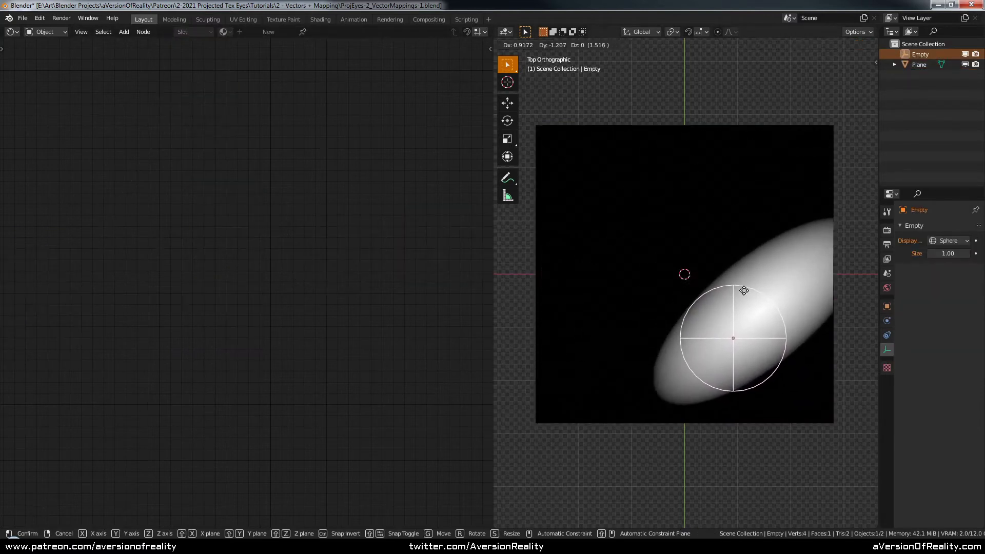
{"action": "right_click", "coordinate": [681, 216]}
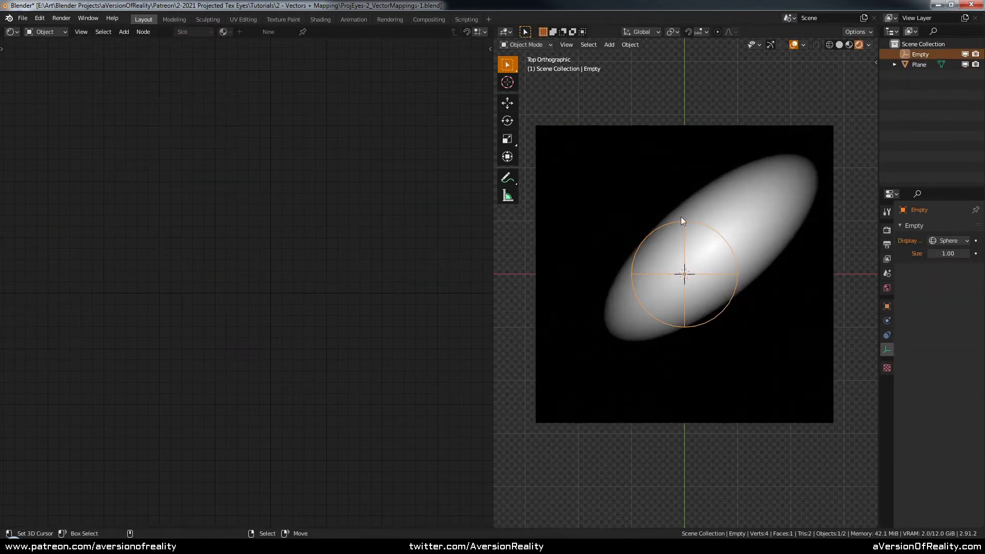
- Select the plane, move the Mapping, Gradient Texture and Material Output nodes down, and save the file
{"action": "left_click", "coordinate": [763, 201]}
{"action": "left_click_drag", "start_coordinate": [223, 195], "coordinate": [205, 279]}
{"action": "left_click_drag", "start_coordinate": [336, 226], "coordinate": [311, 308]}
{"action": "left_click_drag", "start_coordinate": [453, 245], "coordinate": [448, 333]}
{"action": "scroll", "coordinate": [393, 276], "scroll_direction": "down", "scroll_amount": 2}
{"action": "key", "text": "ctrl+s"}
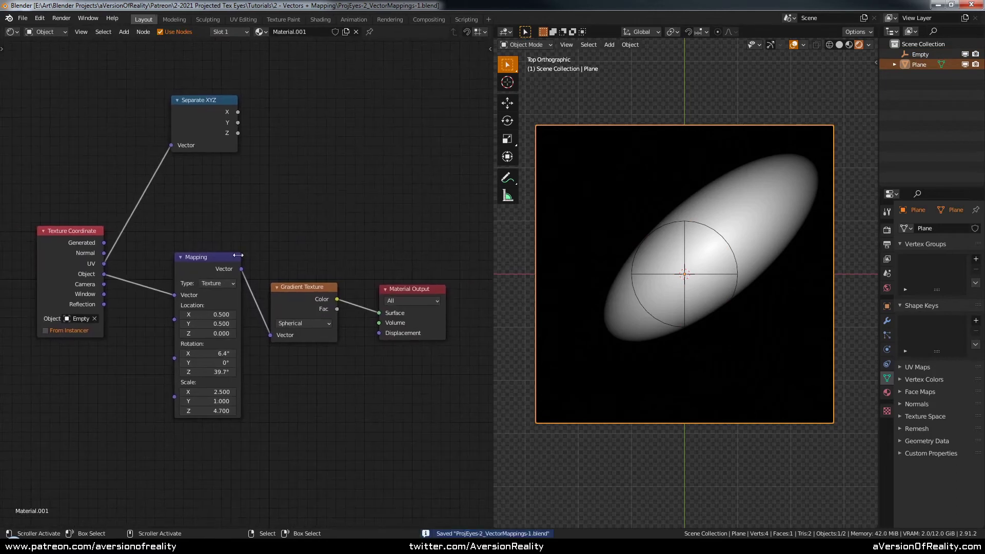
- Replace the Mapping node between the Object coordinates and the Gradient Texture with a Vector Math node using Add
{"action": "left_click_drag", "start_coordinate": [217, 269], "coordinate": [181, 251]}
{"action": "left_click_drag", "start_coordinate": [285, 288], "coordinate": [304, 274]}
{"action": "key", "text": "shift+a"}
{"action": "mouse_move", "coordinate": [311, 221]}
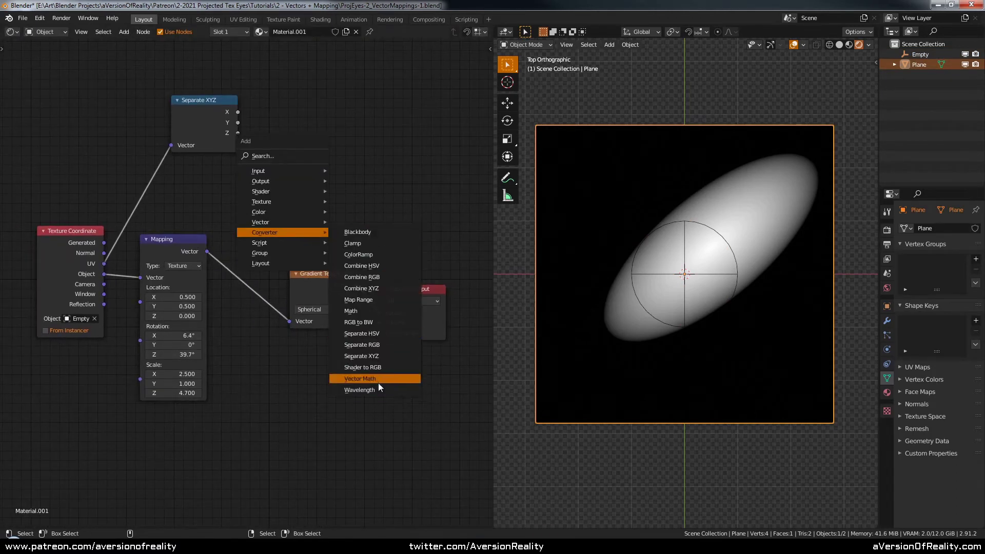
{"action": "left_click", "coordinate": [377, 383]}
{"action": "left_click", "coordinate": [235, 364]}
{"action": "left_click", "coordinate": [164, 248]}
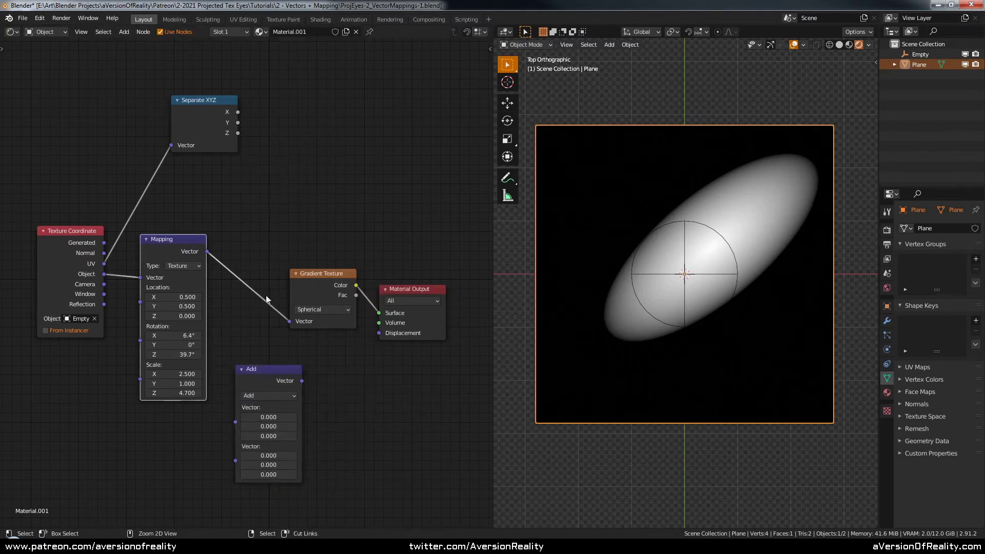
{"action": "key", "text": "ctrl+x"}
{"action": "left_click_drag", "start_coordinate": [267, 382], "coordinate": [212, 244]}
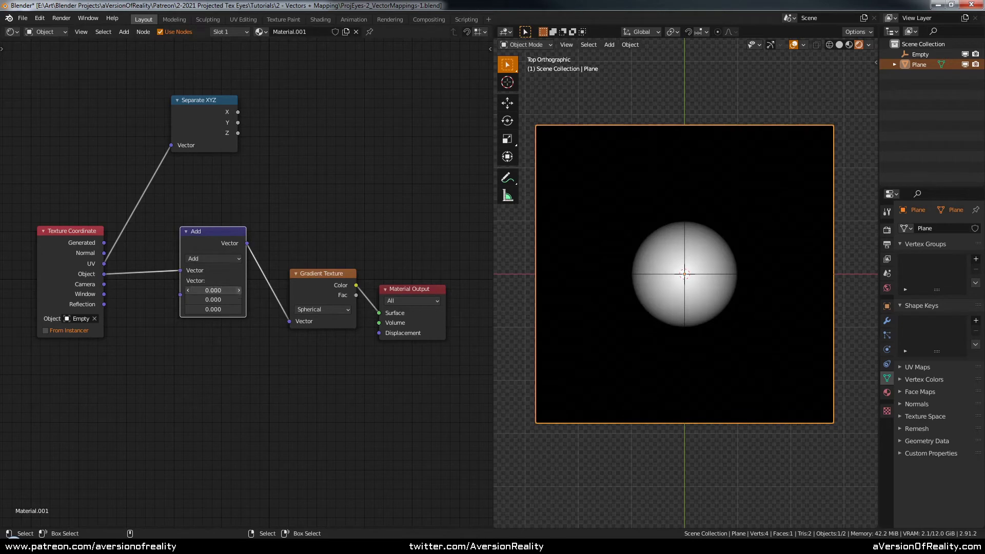
- Change the Vector Math node's operation to Scale with a factor of 1.600
{"action": "left_click_drag", "start_coordinate": [190, 291], "coordinate": [208, 299]}
{"action": "key", "text": "Return"}
{"action": "left_click", "coordinate": [226, 256]}
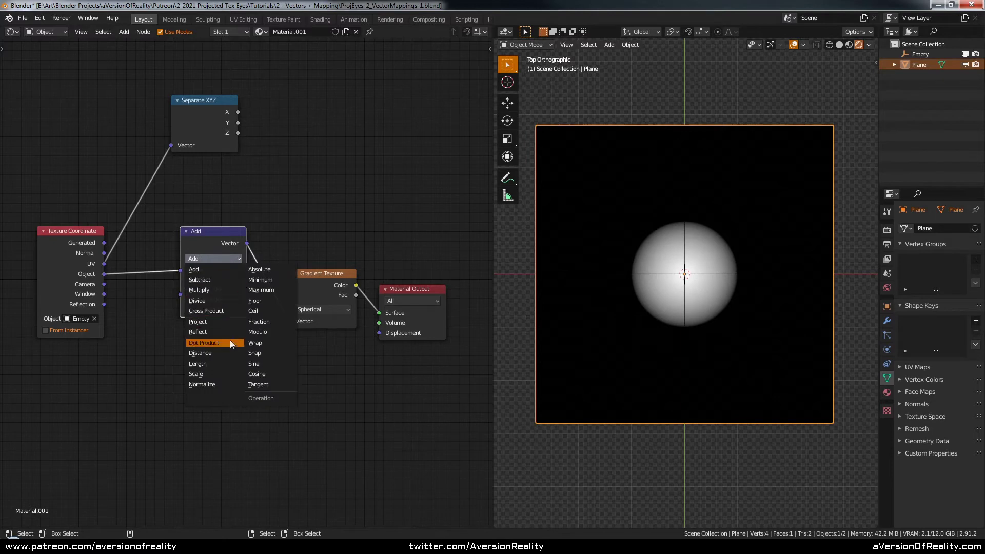
{"action": "left_click", "coordinate": [224, 376]}
{"action": "left_click_drag", "start_coordinate": [214, 280], "coordinate": [256, 280]}
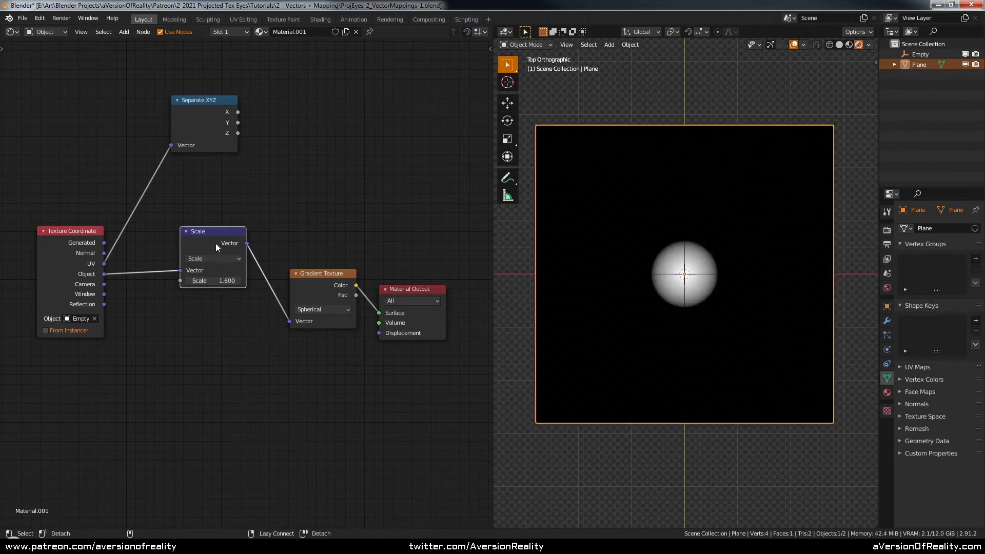
- Detach the Scale node and insert a Mapping node of type Texture between the Object coordinates and the Gradient Texture
{"action": "key", "text": "ctrl+z"}
{"action": "key", "text": "shift+a"}
{"action": "mouse_move", "coordinate": [205, 226]}
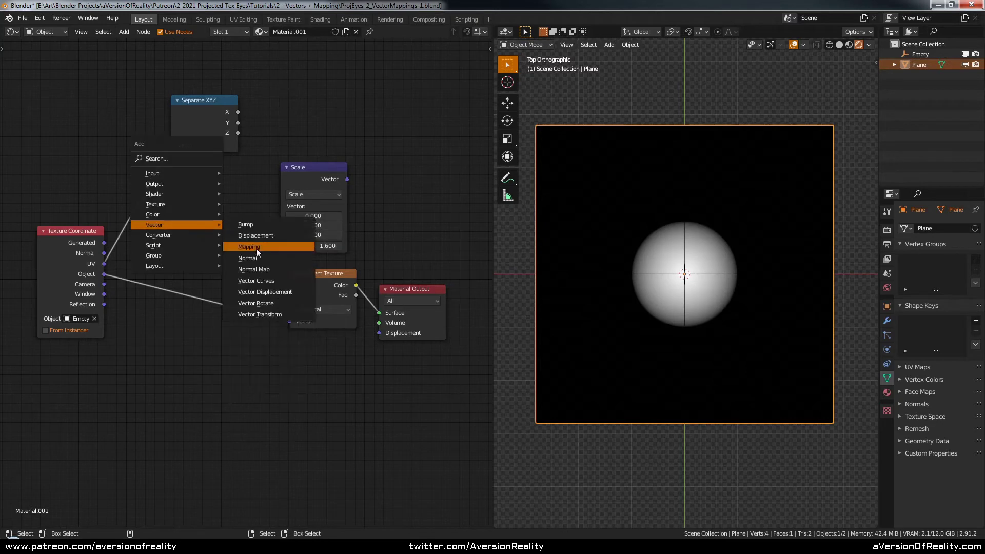
{"action": "left_click", "coordinate": [257, 251]}
{"action": "left_click", "coordinate": [207, 249]}
{"action": "left_click", "coordinate": [212, 242]}
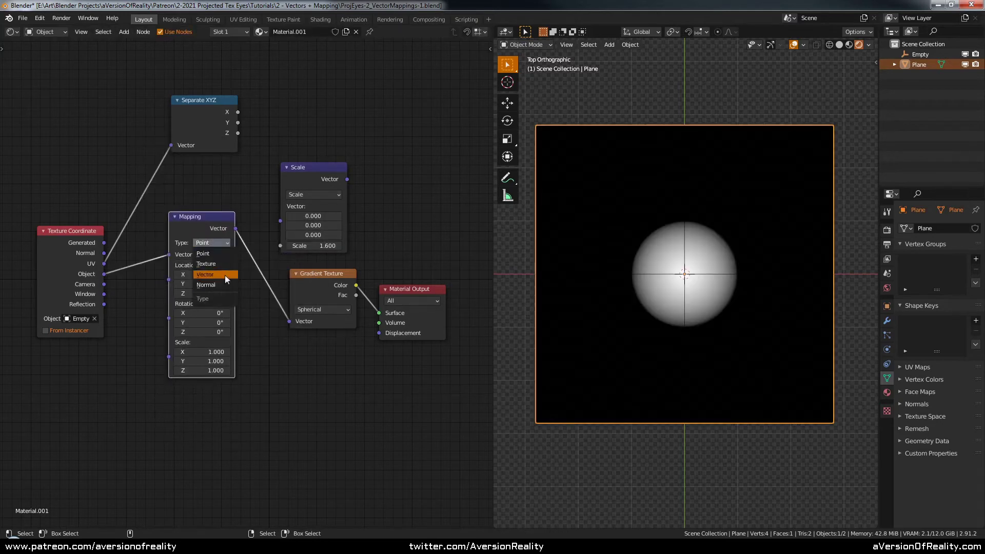
{"action": "left_click", "coordinate": [210, 263]}
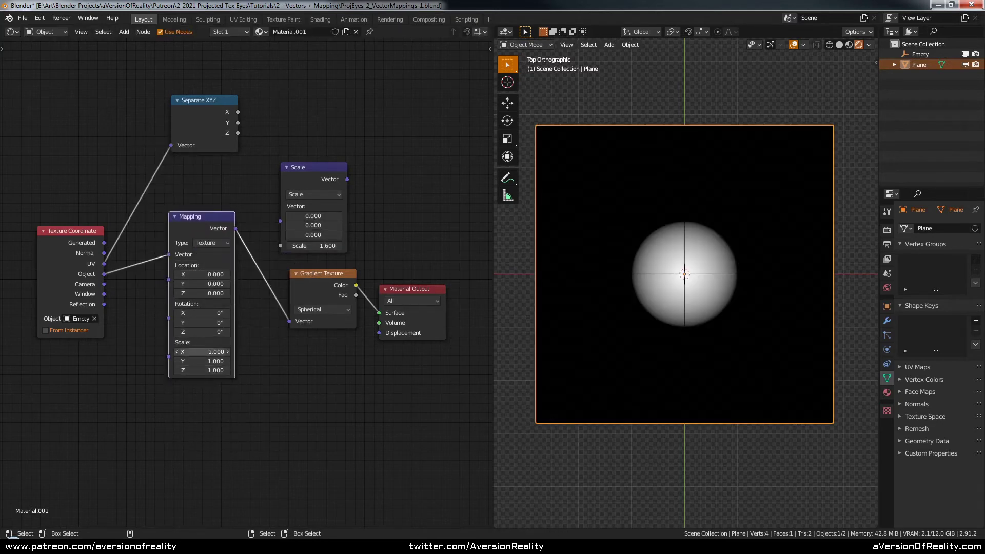
- Compare Scale X changes on the Mapping node between Texture and Point types, ending with 1.000 and Texture
{"action": "left_click_drag", "start_coordinate": [205, 352], "coordinate": [189, 352]}
{"action": "left_click", "coordinate": [215, 354]}
{"action": "type", "text": "1"}
{"action": "key", "text": "Return"}
{"action": "left_click", "coordinate": [212, 240]}
{"action": "left_click", "coordinate": [223, 248]}
{"action": "left_click_drag", "start_coordinate": [206, 352], "coordinate": [171, 352]}
{"action": "left_click", "coordinate": [206, 352]}
{"action": "key", "text": "Return"}
{"action": "left_click", "coordinate": [201, 243]}
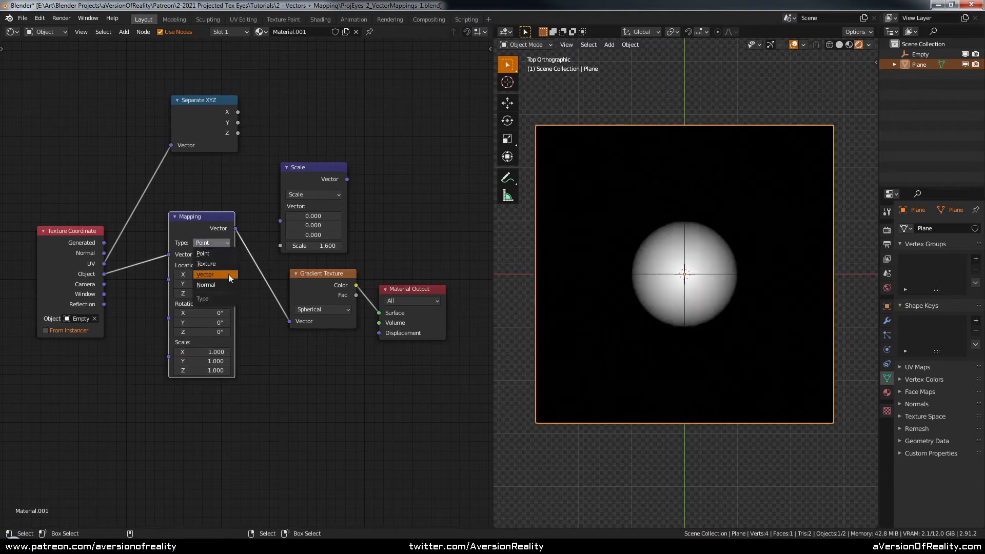
{"action": "left_click", "coordinate": [216, 264]}
- Move the detached Scale node farther from the Gradient Texture, nudge the Mapping node, and check the Vector Math operations
{"action": "left_click_drag", "start_coordinate": [288, 205], "coordinate": [308, 164]}
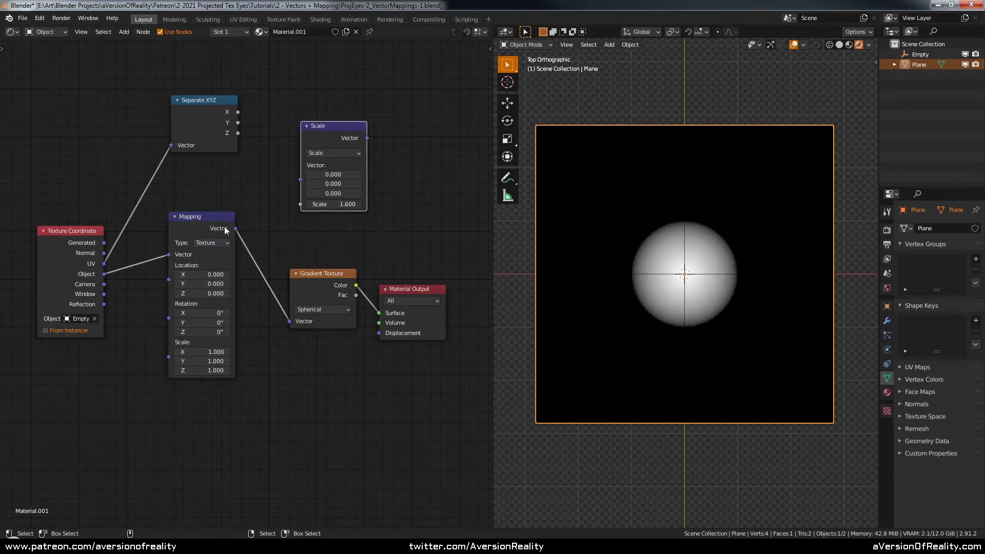
{"action": "mouse_move", "coordinate": [218, 226]}
{"action": "left_mouse_down"}
{"action": "mouse_move", "coordinate": [229, 226]}
{"action": "mouse_move", "coordinate": [215, 225]}
{"action": "left_mouse_up"}
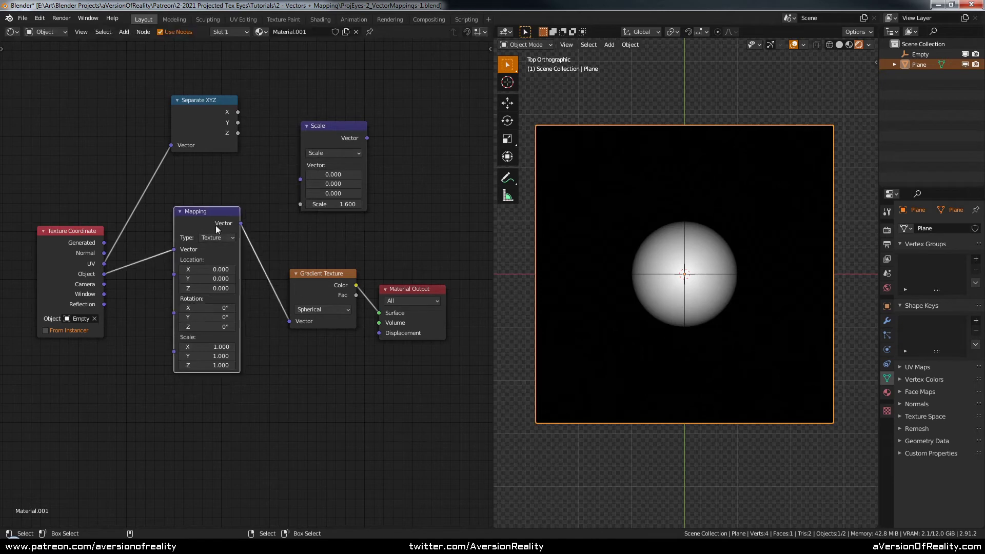
{"action": "left_click", "coordinate": [335, 153]}
{"action": "left_click", "coordinate": [336, 156]}
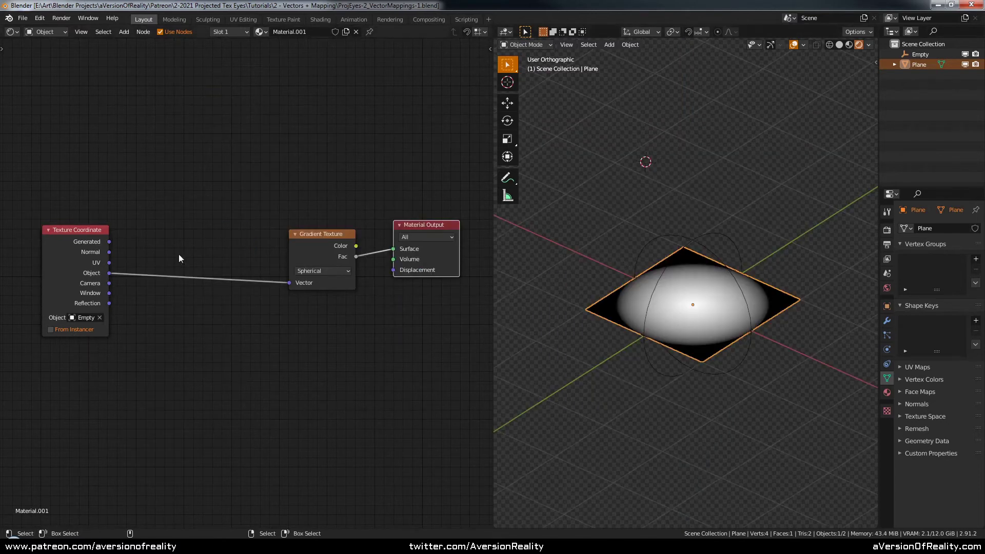
- Add an unconnected Mapping node below the Object link and set the Gradient Texture's type to Radial
{"action": "left_click", "coordinate": [179, 253]}
{"action": "key", "text": "shift+a"}
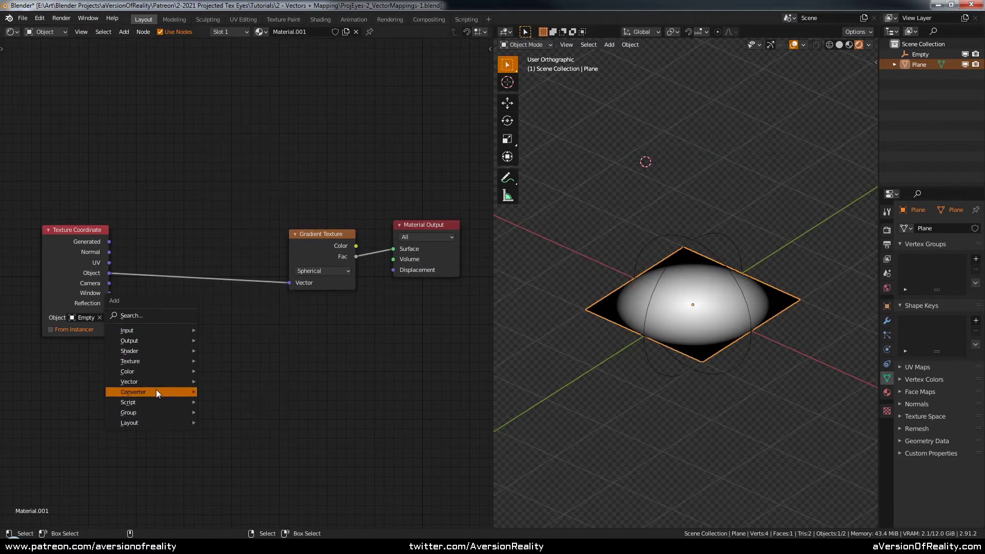
{"action": "mouse_move", "coordinate": [164, 382]}
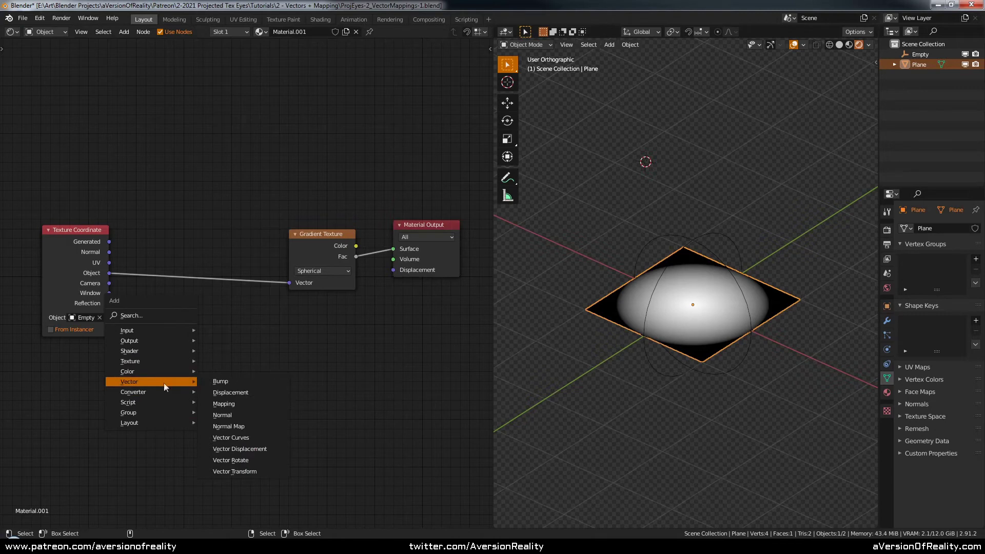
{"action": "left_click", "coordinate": [244, 405]}
{"action": "left_click", "coordinate": [244, 405]}
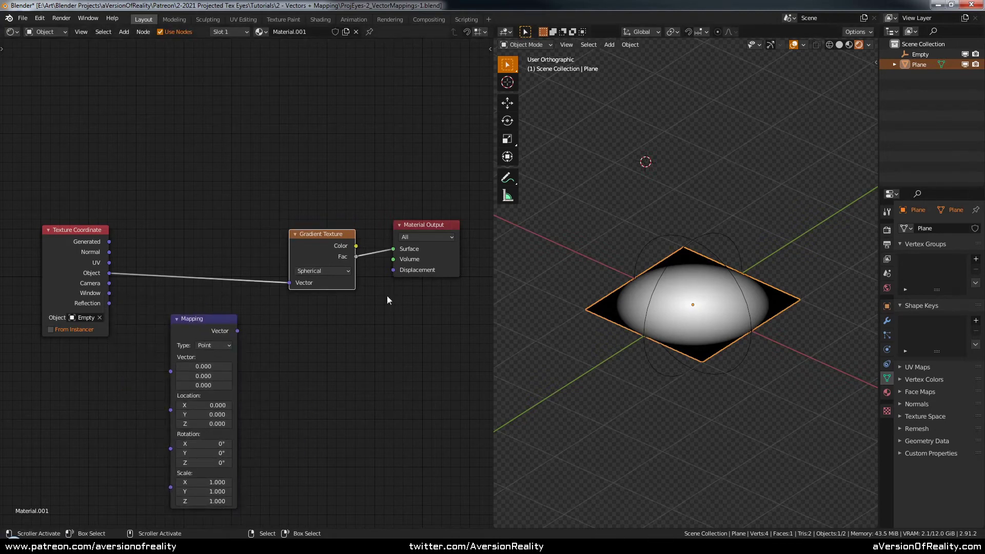
{"action": "left_click", "coordinate": [337, 270]}
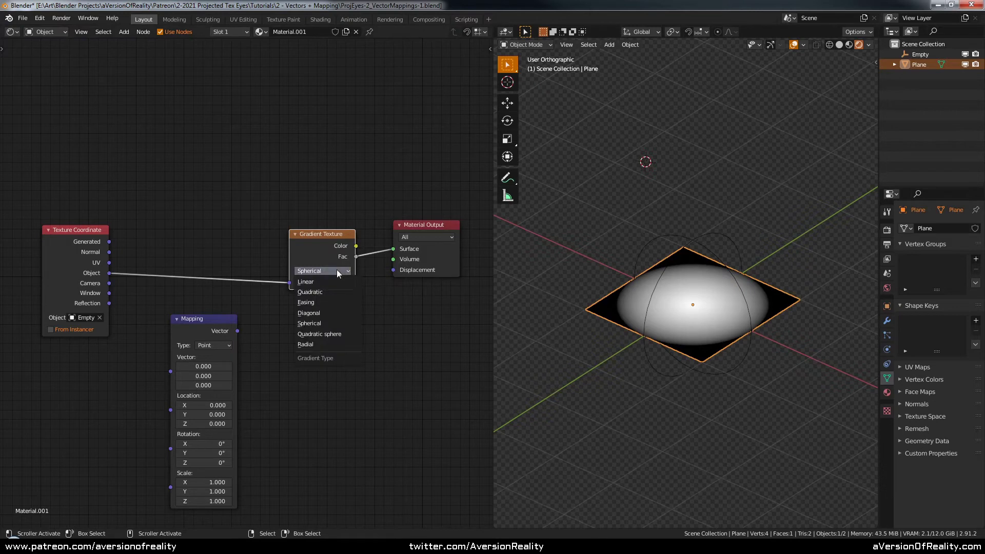
{"action": "left_click", "coordinate": [335, 342]}
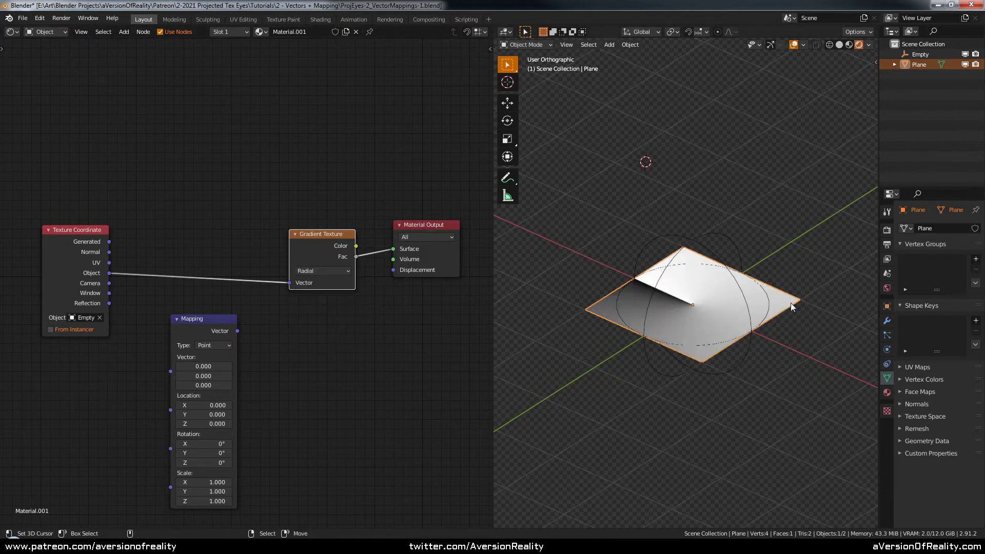
- Rotate the plane upright about the global X axis and inspect the radial gradient on it from several angles
{"action": "key", "text": "r"}
{"action": "key", "text": "x"}
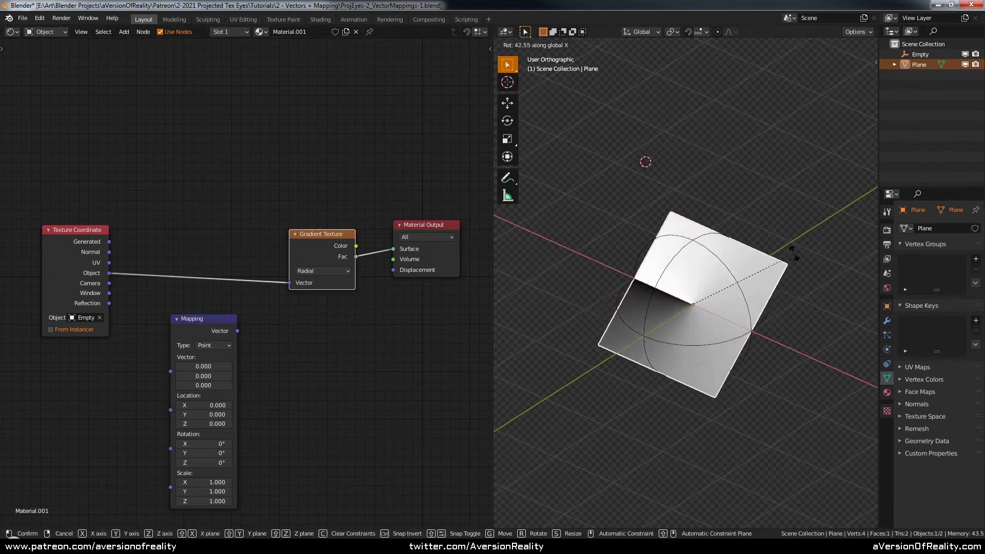
{"action": "left_click", "coordinate": [789, 228]}
{"action": "middle_click_drag", "start_coordinate": [713, 275], "coordinate": [765, 227]}
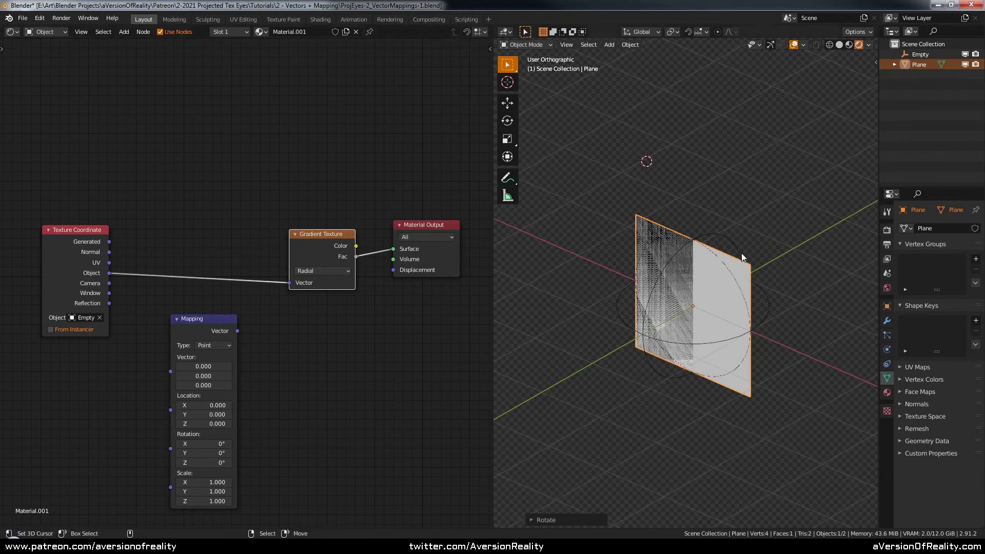
{"action": "mouse_move", "coordinate": [746, 251]}
{"action": "middle_mouse_down"}
{"action": "mouse_move", "coordinate": [758, 250]}
{"action": "mouse_move", "coordinate": [725, 188]}
{"action": "mouse_move", "coordinate": [754, 195]}
{"action": "mouse_move", "coordinate": [704, 272]}
{"action": "mouse_move", "coordinate": [709, 265]}
{"action": "middle_mouse_up"}
{"action": "middle_click_drag", "start_coordinate": [665, 341], "coordinate": [755, 313]}
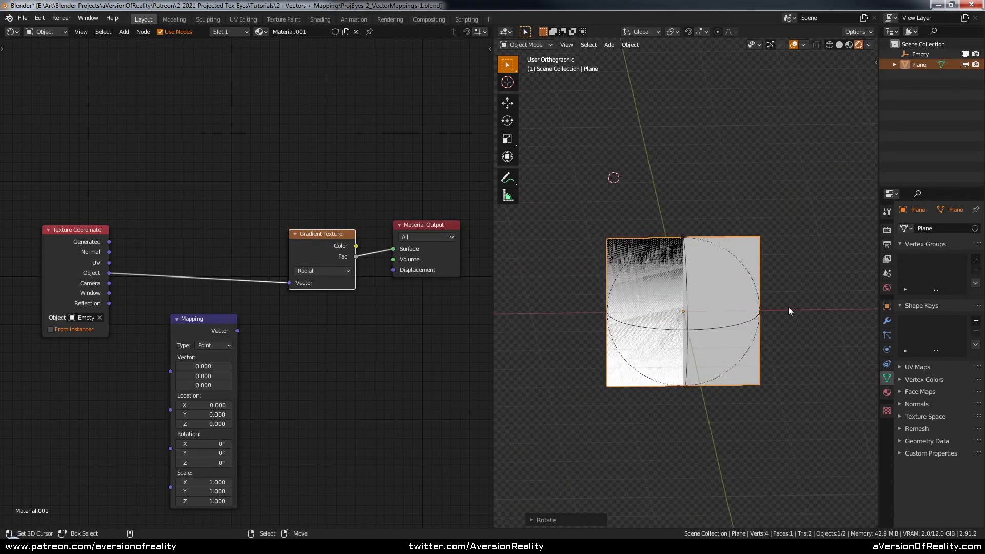
- Insert the Mapping node into the link between the Texture Coordinate's Object output and the Gradient Texture
{"action": "middle_click_drag", "start_coordinate": [549, 326], "coordinate": [747, 281]}
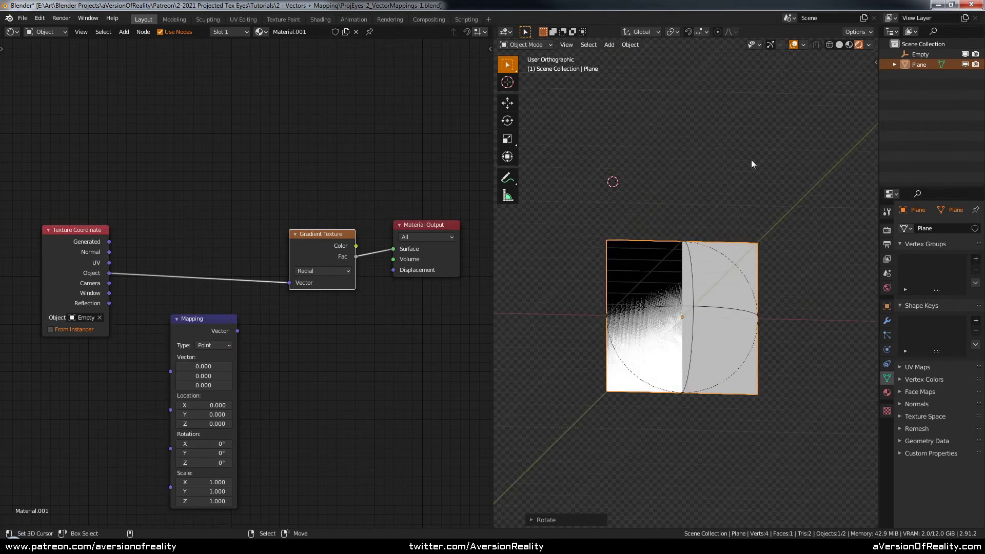
{"action": "middle_click_drag", "start_coordinate": [749, 175], "coordinate": [639, 380]}
{"action": "middle_click_drag", "start_coordinate": [734, 272], "coordinate": [778, 227]}
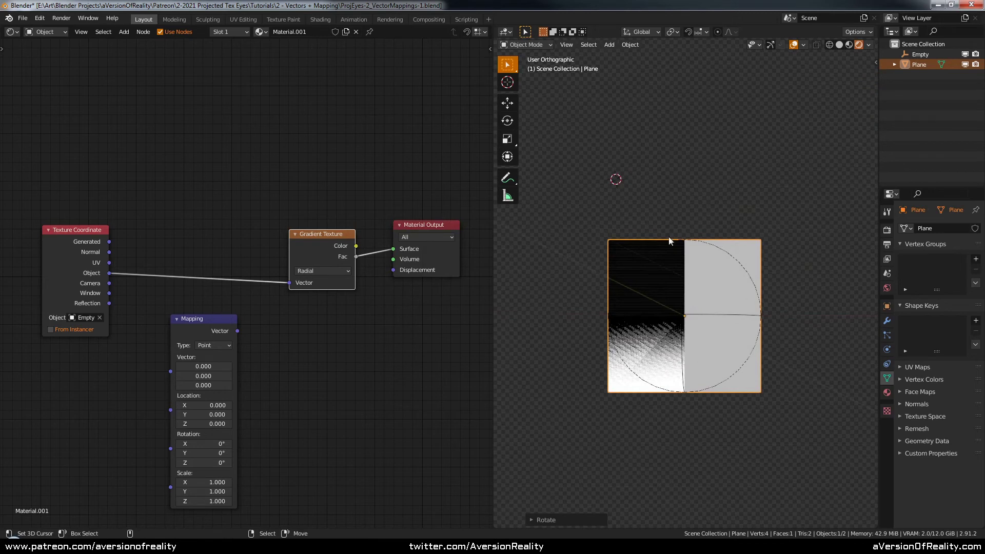
{"action": "middle_click_drag", "start_coordinate": [628, 278], "coordinate": [766, 213]}
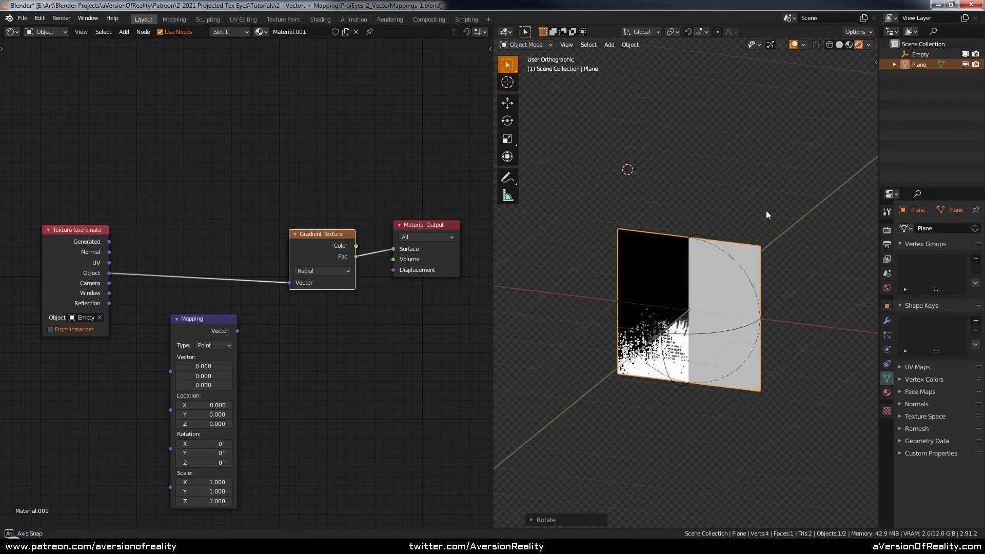
{"action": "left_click", "coordinate": [206, 331]}
{"action": "left_click_drag", "start_coordinate": [206, 328], "coordinate": [220, 190]}
- Set the Mapping node's type to Texture and its X rotation to 90°, and save the file
{"action": "left_click", "coordinate": [234, 208]}
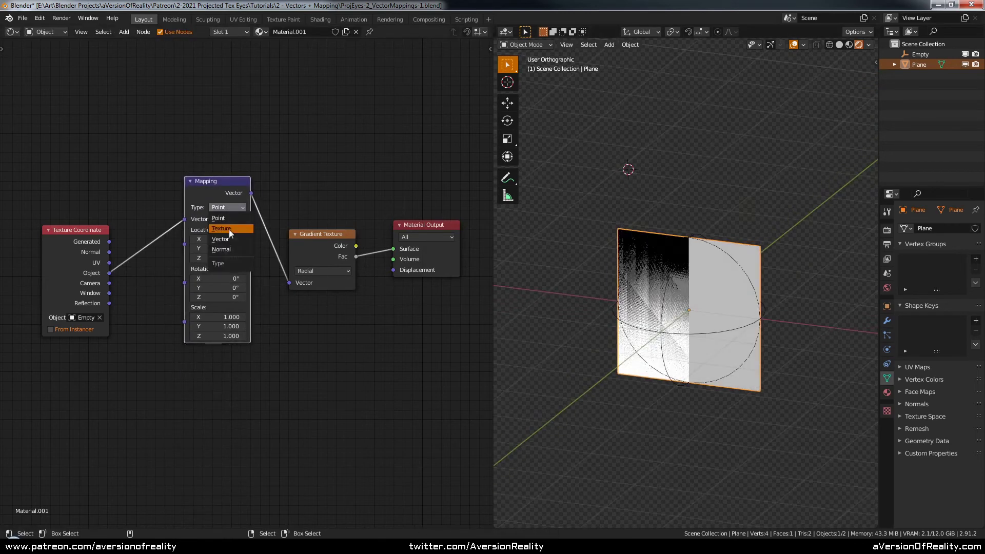
{"action": "left_click", "coordinate": [229, 229]}
{"action": "left_click", "coordinate": [218, 279]}
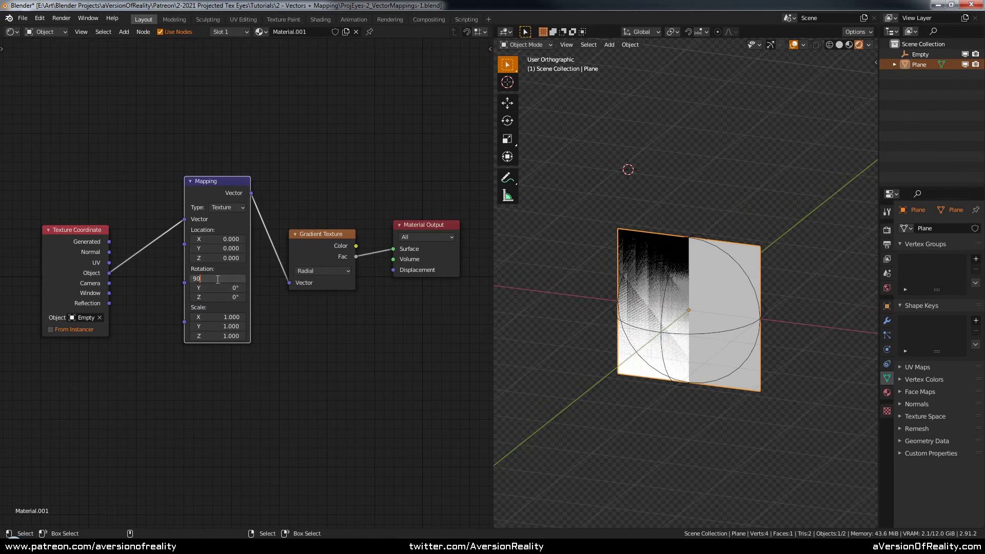
{"action": "key", "text": "Return"}
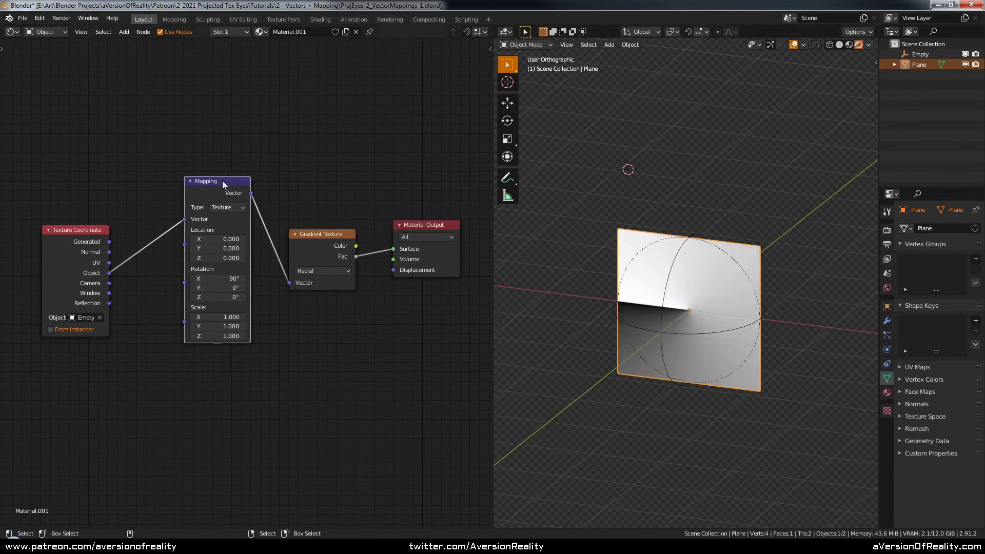
{"action": "key", "text": "ctrl+s"}
{"action": "left_click", "coordinate": [303, 191]}
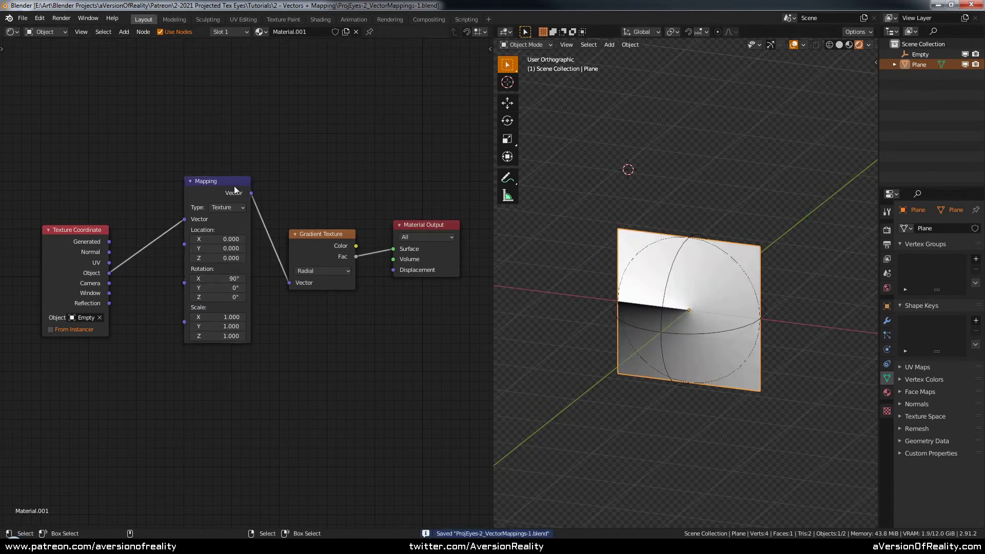
- Detach the Mapping node, link the UV output to the Gradient Texture's Vector, and insert the Mapping node into that link
{"action": "left_click_drag", "start_coordinate": [234, 186], "coordinate": [220, 307]}
{"action": "left_click_drag", "start_coordinate": [116, 263], "coordinate": [288, 281]}
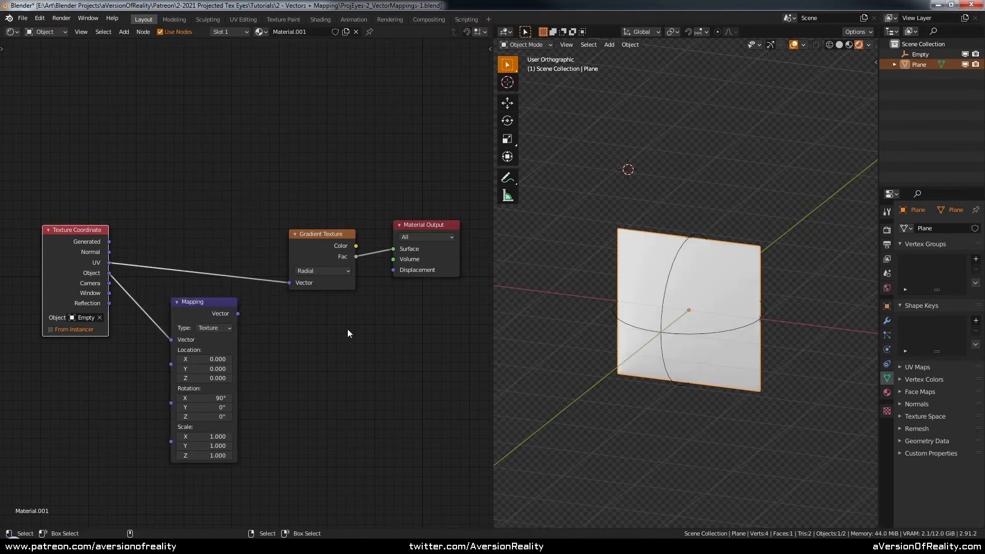
{"action": "left_click_drag", "start_coordinate": [205, 305], "coordinate": [217, 204], "text": "alt"}
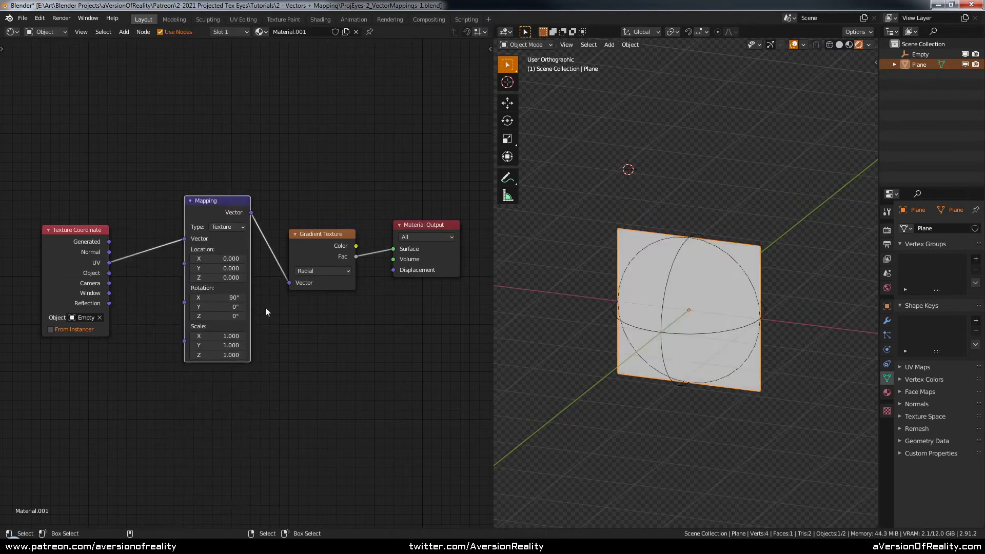
- Reset the Mapping node's X rotation to 0° and view the plane up close
{"action": "left_click", "coordinate": [226, 298]}
{"action": "type", "text": "90d"}
{"action": "key", "text": "Return"}
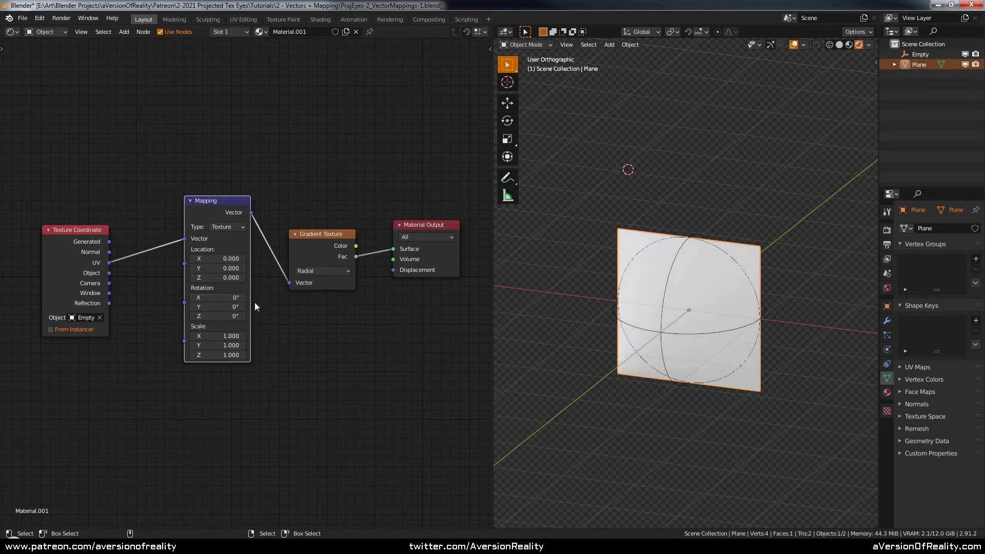
{"action": "scroll", "coordinate": [636, 280], "scroll_direction": "up", "scroll_amount": 3}
{"action": "scroll", "coordinate": [646, 251], "scroll_direction": "up", "scroll_amount": 2}
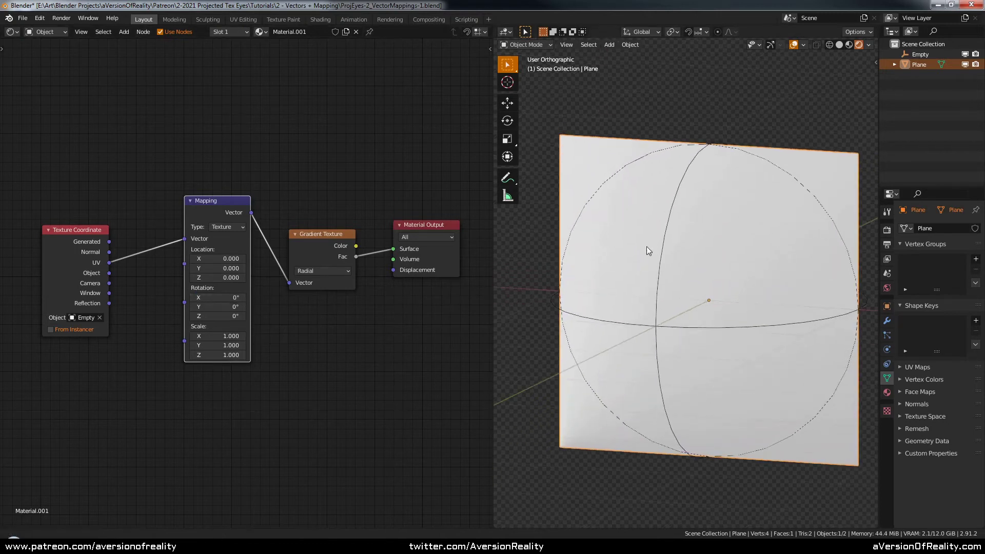
- Try an X rotation of 90° on the UV-fed Mapping node and return it to 0°
{"action": "type", "text": "90"}
{"action": "key", "text": "Return"}
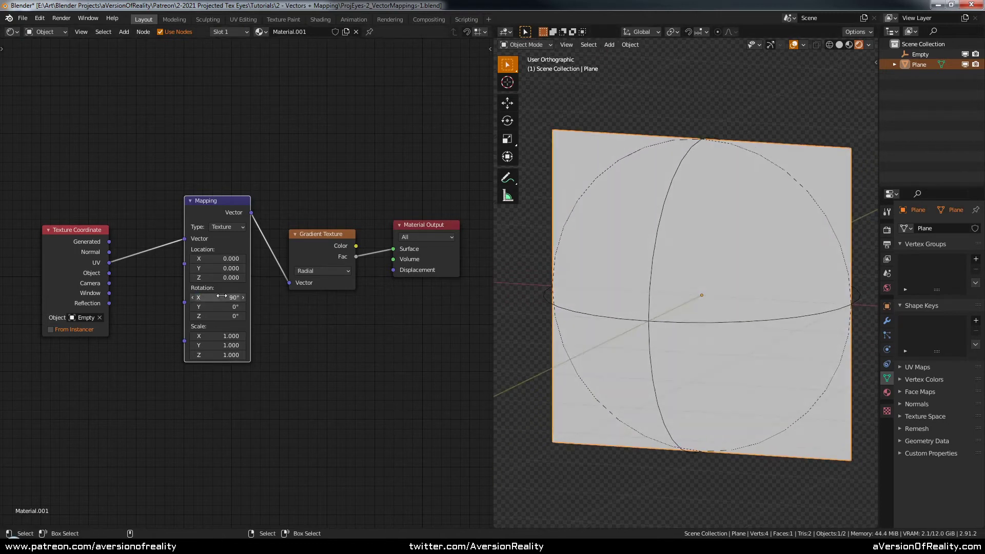
{"action": "key", "text": "BackSpace"}
{"action": "key", "text": "BackSpace"}
{"action": "key", "text": "BackSpace"}
{"action": "type", "text": "0"}
{"action": "key", "text": "Return"}
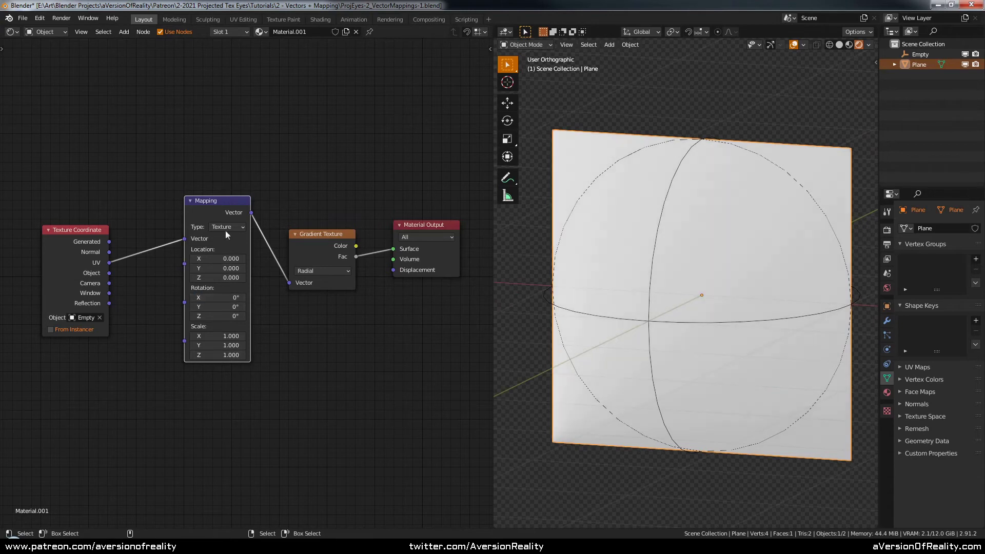
- Spread out the Texture Coordinate, Gradient Texture and Mapping nodes slightly
{"action": "left_click_drag", "start_coordinate": [65, 244], "coordinate": [56, 236]}
{"action": "left_click_drag", "start_coordinate": [322, 235], "coordinate": [334, 232]}
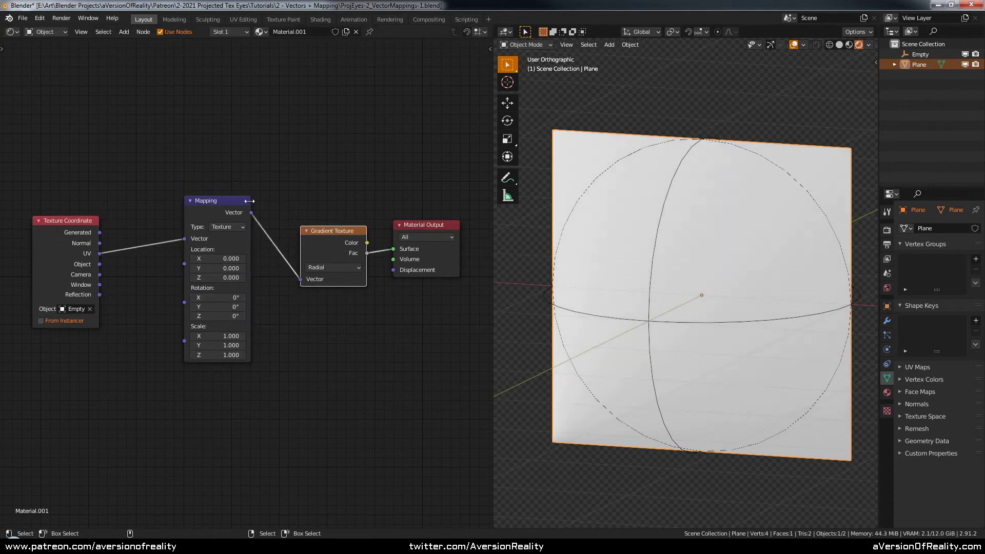
{"action": "left_click_drag", "start_coordinate": [236, 204], "coordinate": [247, 199]}
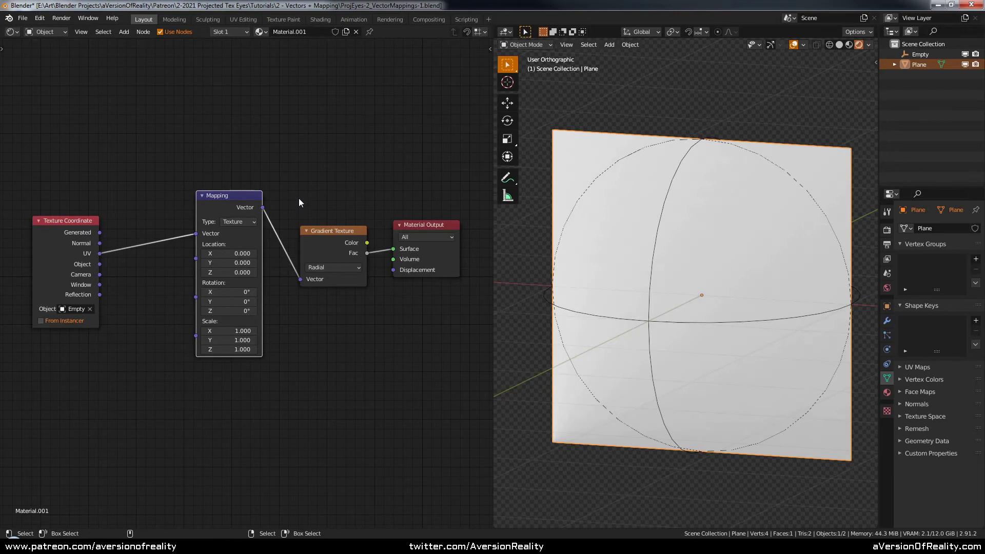
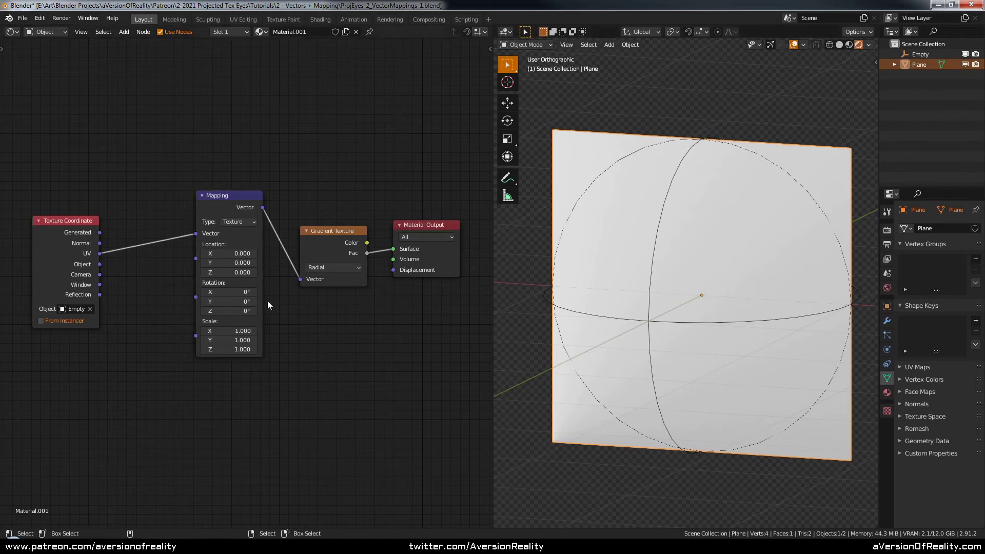
- Set the Mapping node's Location X and Y to 0.500 and view the plane from the front
{"action": "left_click", "coordinate": [253, 252]}
{"action": "left_click", "coordinate": [254, 252]}
{"action": "left_click", "coordinate": [253, 253]}
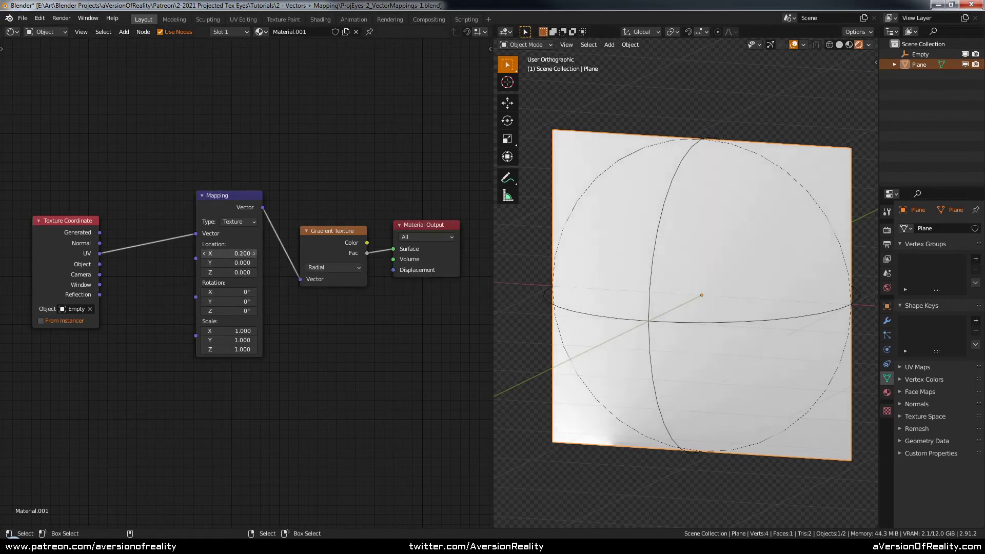
{"action": "left_click", "coordinate": [254, 252]}
{"action": "left_click", "coordinate": [254, 252]}
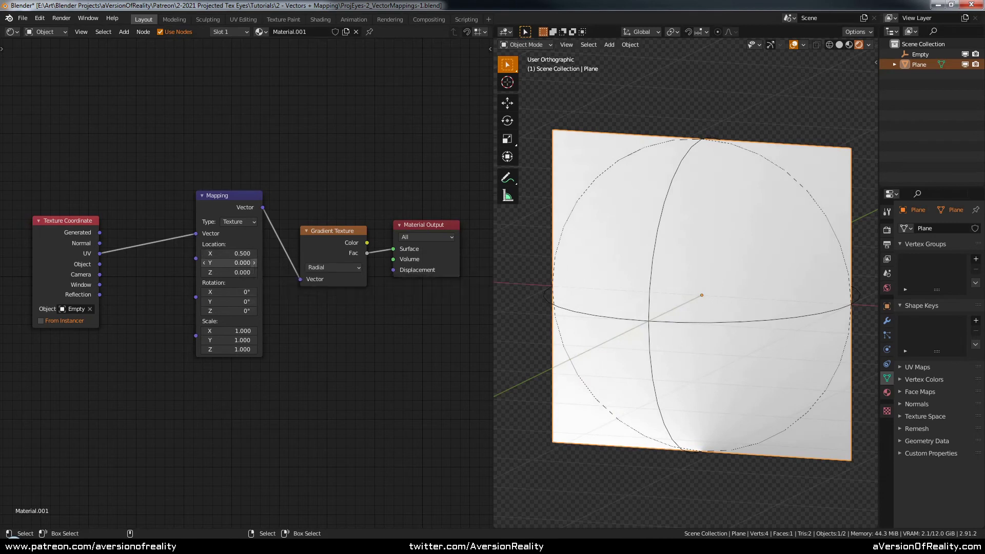
{"action": "left_click", "coordinate": [254, 265]}
{"action": "left_click", "coordinate": [254, 264]}
{"action": "left_click", "coordinate": [254, 265]}
{"action": "left_click", "coordinate": [254, 264]}
{"action": "left_click", "coordinate": [254, 265]}
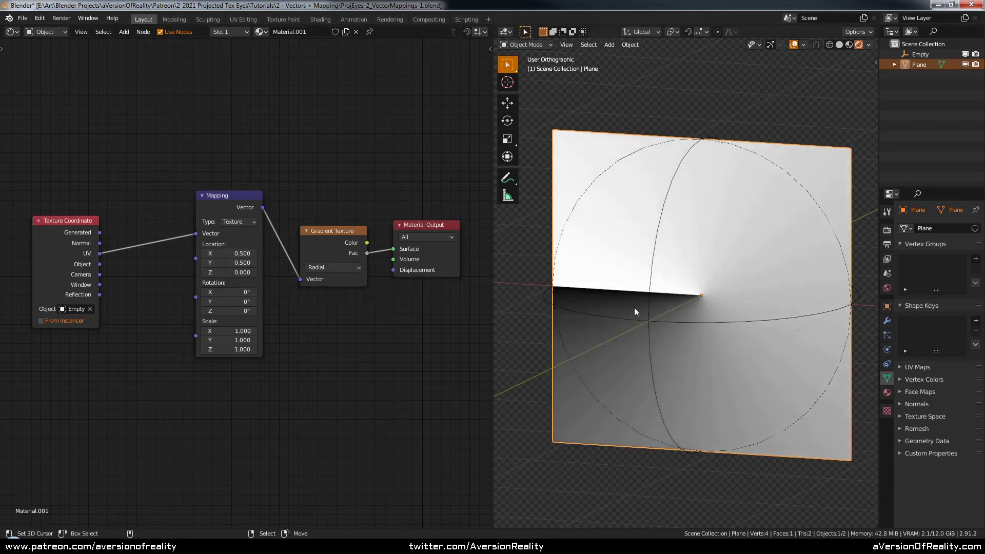
{"action": "middle_click_drag", "start_coordinate": [672, 238], "coordinate": [644, 282]}
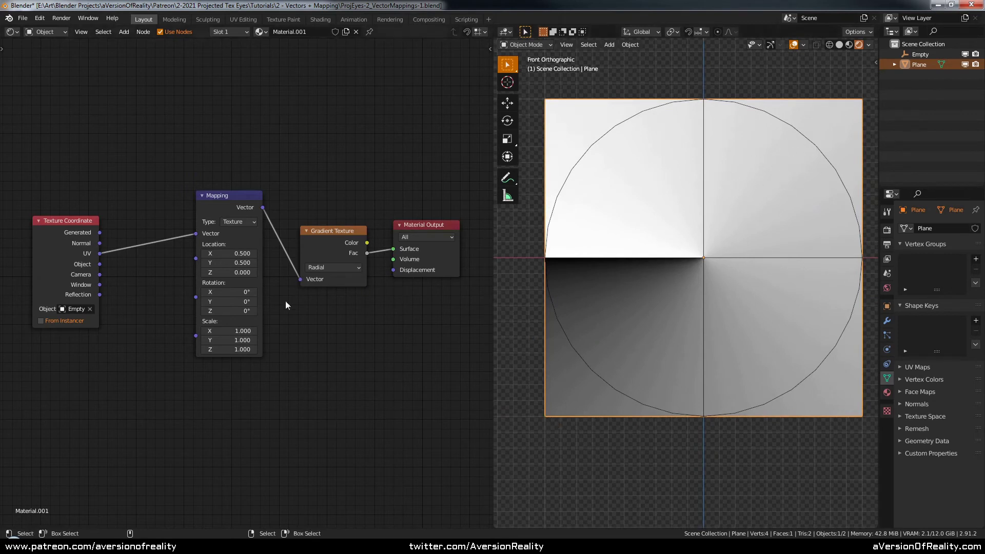
- Reset the Mapping node's Location X and Y to 0
{"action": "double_click", "coordinate": [231, 254]}
{"action": "type", "text": "0"}
{"action": "key", "text": "Return"}
{"action": "key", "text": "BackSpace"}
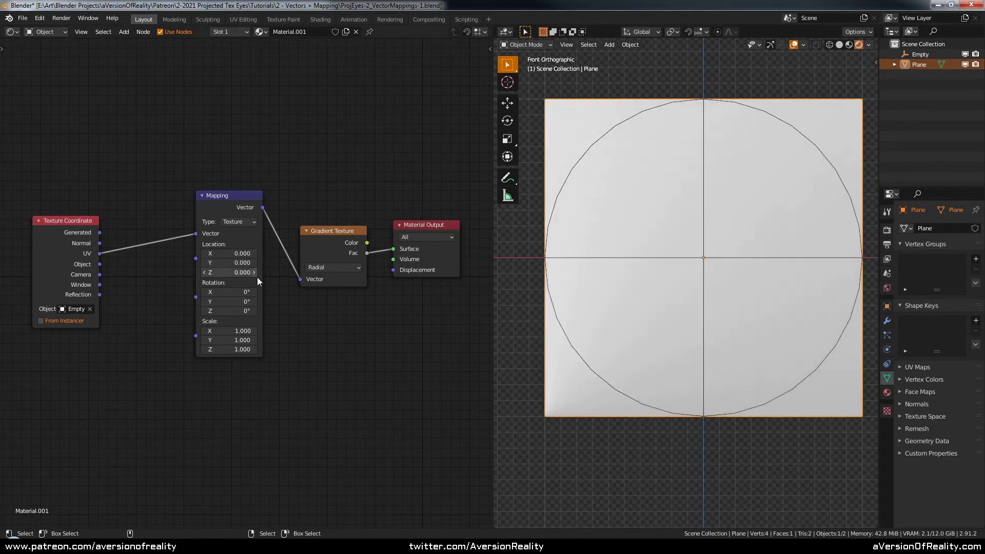
- Raise the Mapping node's Location Y to 0.500, followed by Location X to 0.500
{"action": "left_click", "coordinate": [252, 262]}
{"action": "left_click", "coordinate": [252, 262]}
{"action": "left_click", "coordinate": [252, 261]}
{"action": "left_click", "coordinate": [253, 261]}
{"action": "left_click", "coordinate": [253, 262]}
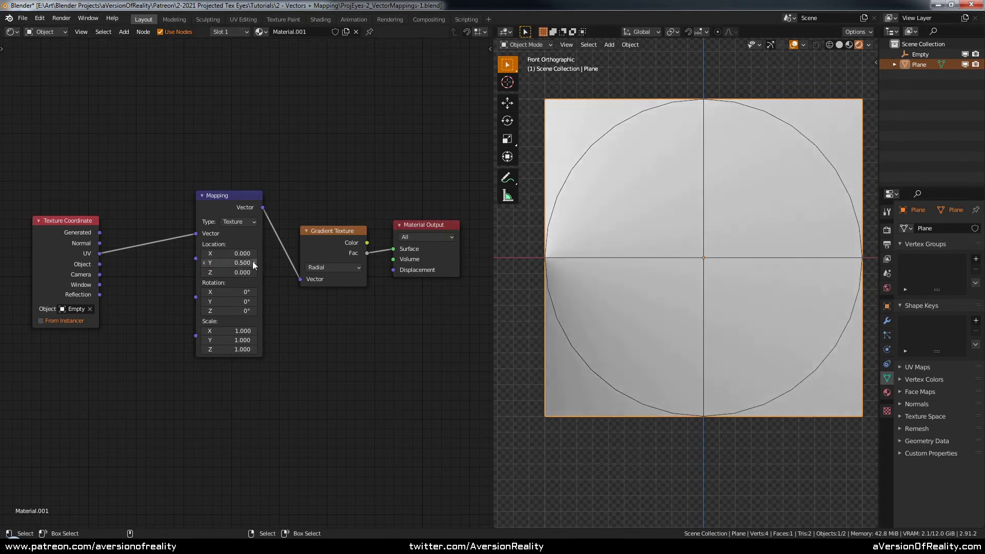
{"action": "left_click", "coordinate": [253, 255]}
{"action": "left_click", "coordinate": [254, 256]}
{"action": "scroll", "coordinate": [253, 255], "scroll_direction": "up", "scroll_amount": 3, "text": "ctrl"}
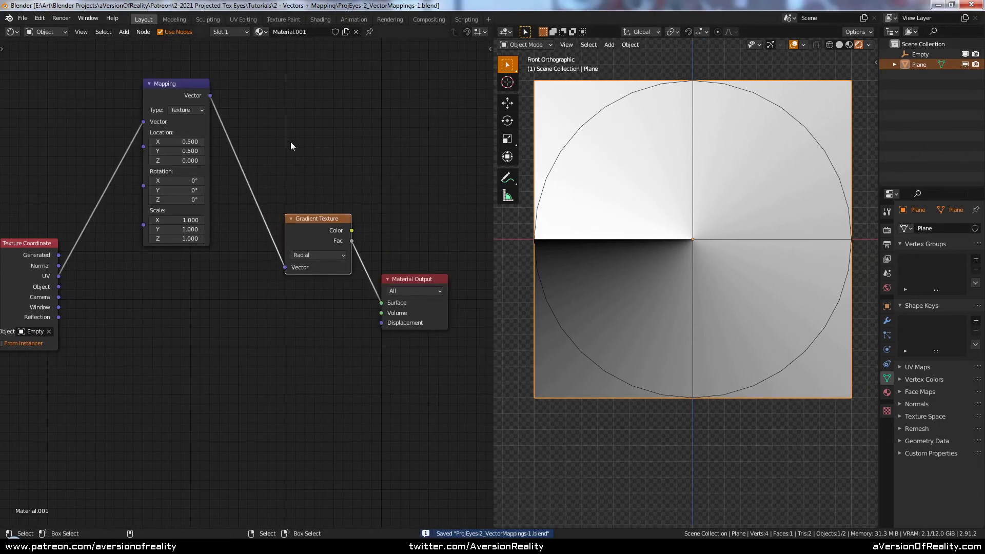
- Move the Gradient Texture node closer to the Mapping node and deselect all nodes
{"action": "left_click", "coordinate": [175, 91]}
{"action": "left_click_drag", "start_coordinate": [306, 219], "coordinate": [289, 192]}
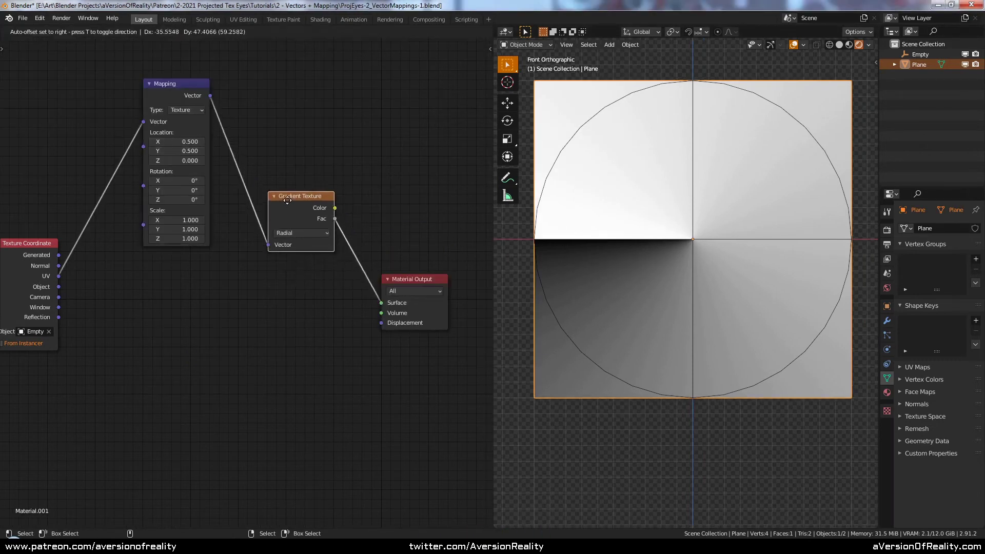
{"action": "middle_click_drag", "start_coordinate": [145, 260], "coordinate": [179, 250]}
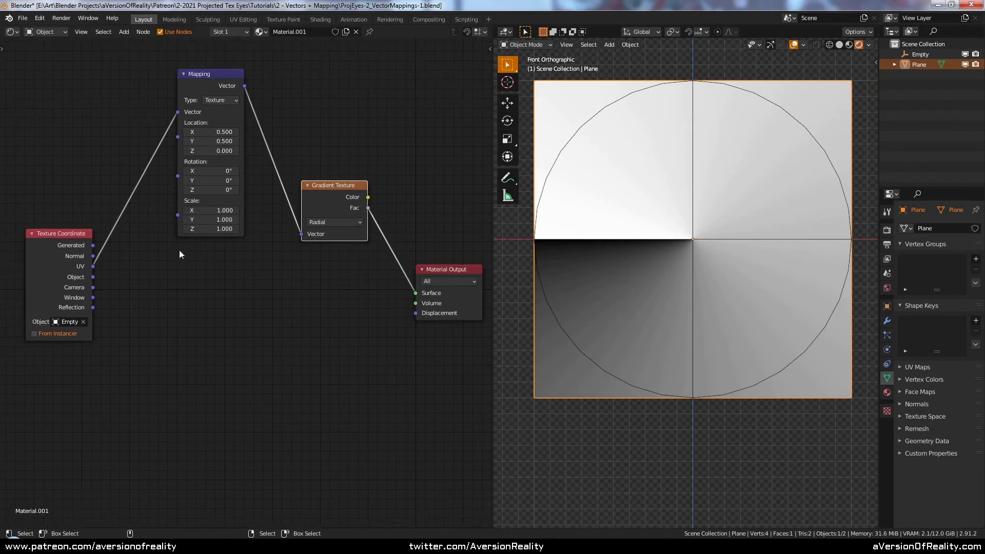
{"action": "left_click", "coordinate": [437, 313]}
{"action": "left_click", "coordinate": [202, 275]}
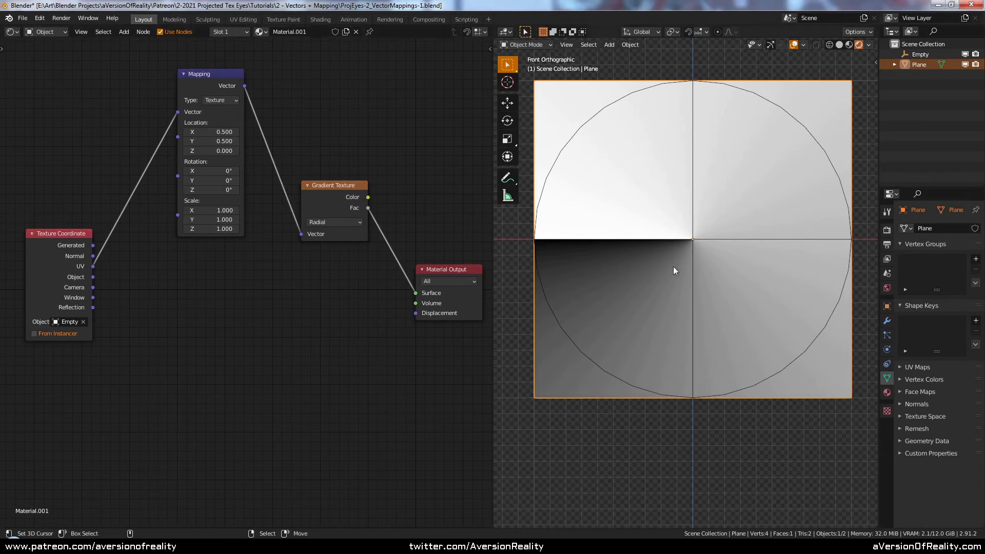
- Try moving the sphere empty to test its influence on the UV-mapped gradient, and reselect the plane
{"action": "left_click", "coordinate": [576, 343]}
{"action": "key", "text": "g"}
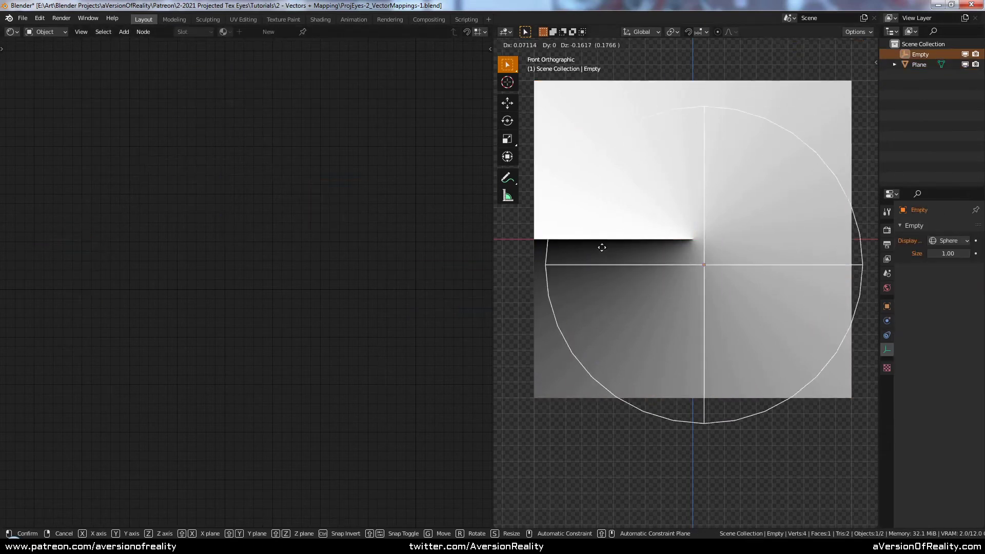
{"action": "key", "text": "Escape"}
{"action": "left_click", "coordinate": [622, 204]}
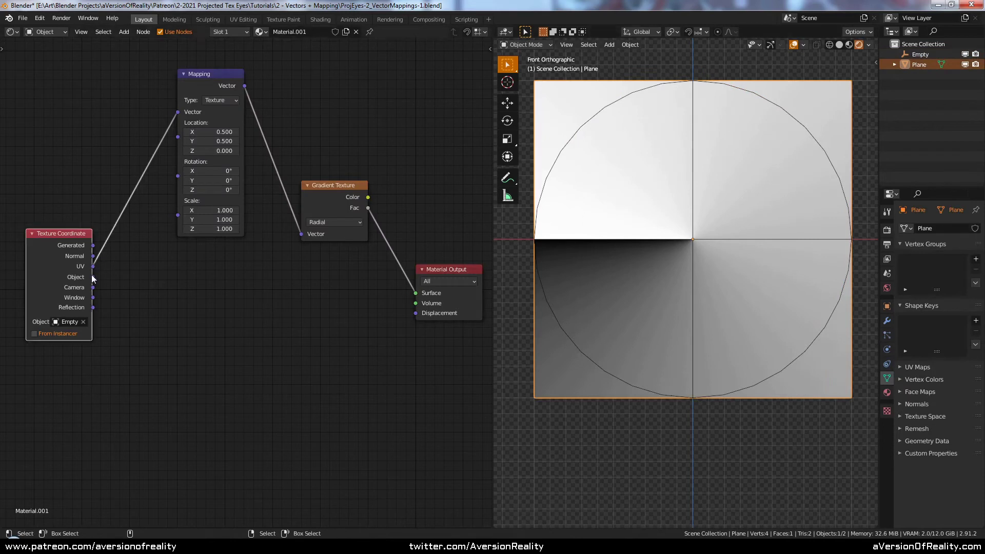
- Add an Image Texture node using the Untitled.001 image, linking UV to its Vector and its Color to the Material Output's Surface
{"action": "middle_click_drag", "start_coordinate": [229, 275], "coordinate": [240, 273]}
{"action": "key", "text": "shift+a"}
{"action": "mouse_move", "coordinate": [220, 318]}
{"action": "left_click", "coordinate": [314, 400]}
{"action": "left_click", "coordinate": [275, 328]}
{"action": "left_click", "coordinate": [273, 439]}
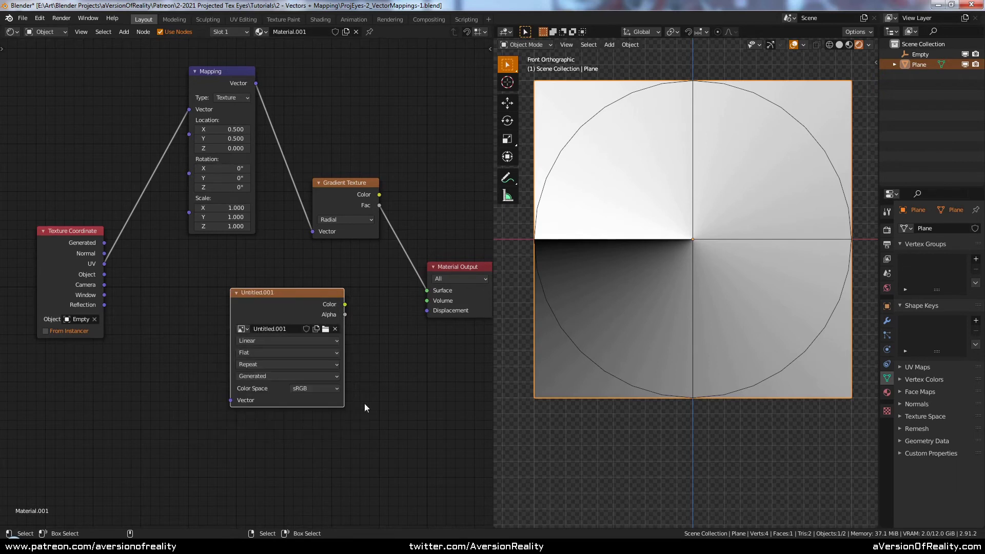
{"action": "left_click_drag", "start_coordinate": [105, 263], "coordinate": [232, 400]}
{"action": "left_click_drag", "start_coordinate": [345, 304], "coordinate": [427, 291]}
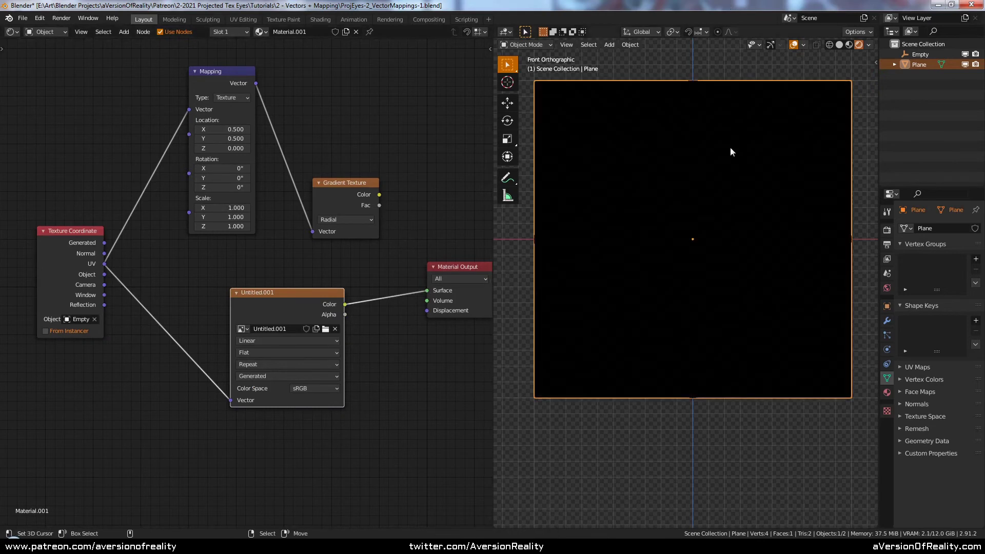
- Switch the plane to Texture Paint mode and show the brush settings
{"action": "key", "text": "ctrl+Tab"}
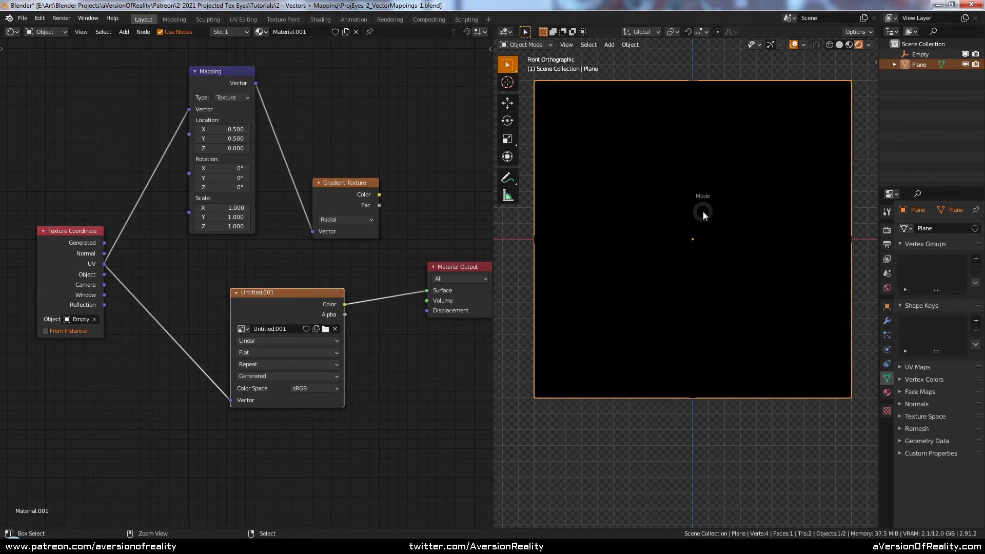
{"action": "left_click", "coordinate": [774, 177]}
{"action": "key", "text": "n"}
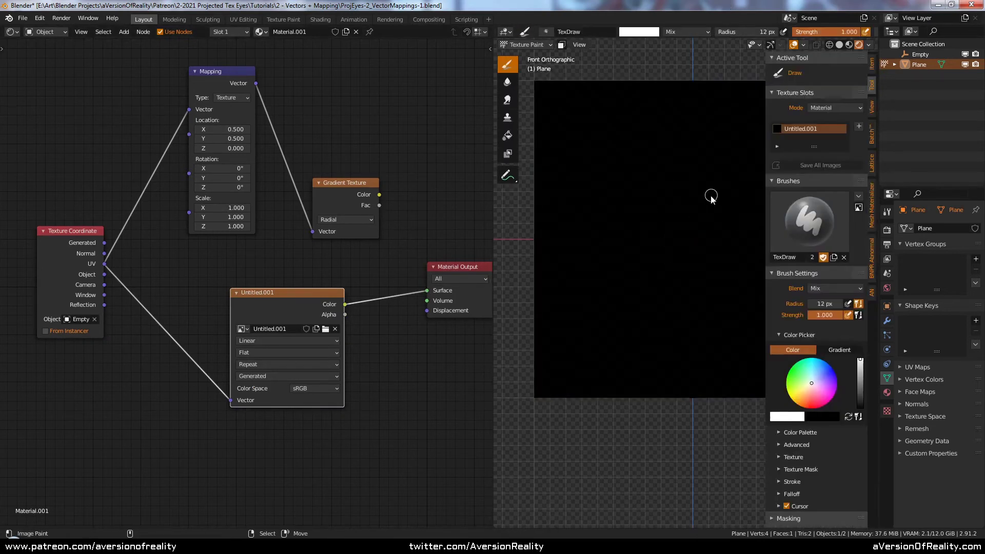
{"action": "middle_click_drag", "start_coordinate": [708, 201], "coordinate": [669, 227], "text": "shift"}
{"action": "scroll", "coordinate": [668, 229], "scroll_direction": "down", "scroll_amount": 1}
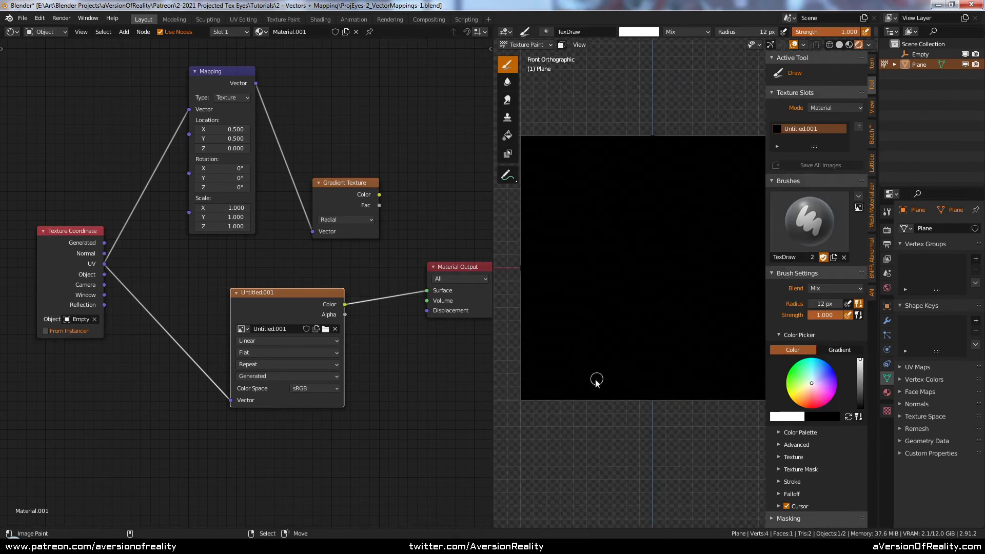
- Paint white axis guides on the plane: a horizontal stroke labelled X along the lower edge and a vertical stroke labelled Y along the left edge
{"action": "left_click_drag", "start_coordinate": [569, 382], "coordinate": [726, 373]}
{"action": "mouse_move", "coordinate": [631, 366]}
{"action": "left_mouse_down"}
{"action": "mouse_move", "coordinate": [677, 350]}
{"action": "mouse_move", "coordinate": [674, 363]}
{"action": "left_mouse_up"}
{"action": "left_click_drag", "start_coordinate": [534, 176], "coordinate": [550, 336]}
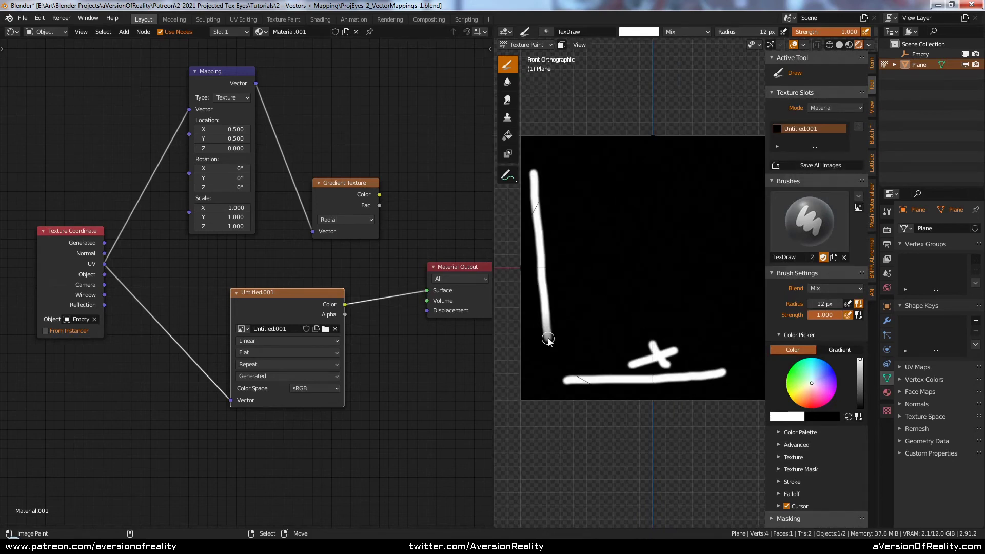
{"action": "left_click_drag", "start_coordinate": [562, 185], "coordinate": [577, 215]}
{"action": "left_click_drag", "start_coordinate": [588, 189], "coordinate": [578, 235]}
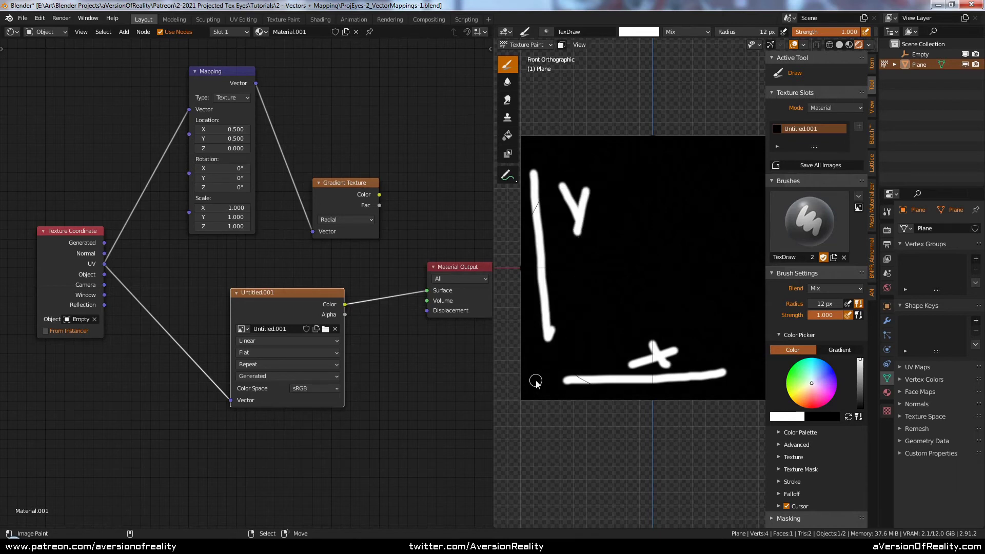
- Paint a 0 in the plane's lower-left corner and the label 1,1 in its upper-right corner
{"action": "mouse_move", "coordinate": [536, 381]}
{"action": "left_mouse_down"}
{"action": "mouse_move", "coordinate": [527, 387]}
{"action": "mouse_move", "coordinate": [546, 377]}
{"action": "left_mouse_up"}
{"action": "left_click_drag", "start_coordinate": [717, 146], "coordinate": [723, 167]}
{"action": "middle_click_drag", "start_coordinate": [723, 168], "coordinate": [674, 167], "text": "shift"}
{"action": "mouse_move", "coordinate": [689, 162]}
{"action": "left_mouse_down"}
{"action": "mouse_move", "coordinate": [694, 175]}
{"action": "mouse_move", "coordinate": [717, 174]}
{"action": "left_mouse_up"}
{"action": "middle_click_drag", "start_coordinate": [717, 177], "coordinate": [750, 184], "text": "shift"}
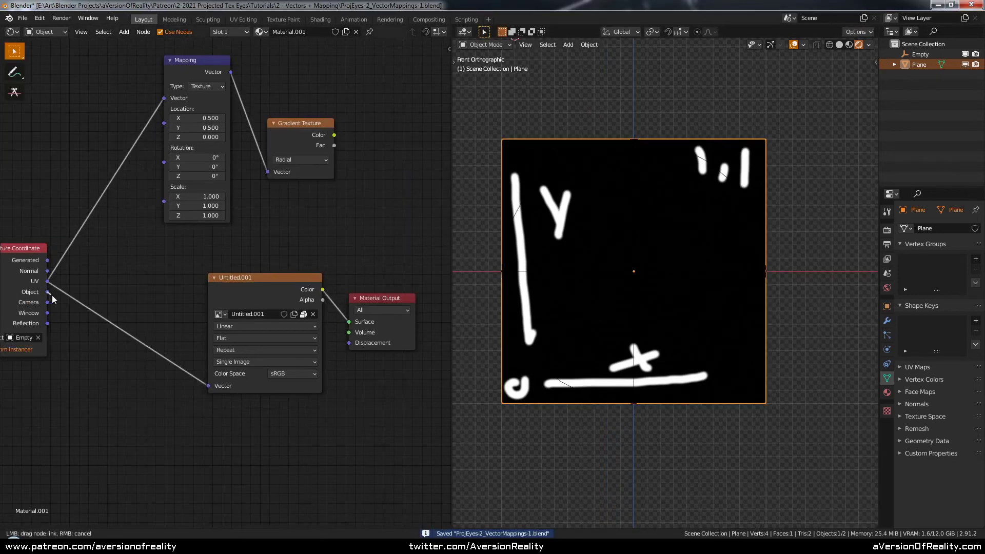
- Link the Object coordinates to the Untitled.001 texture's Vector, clear the plane's rotation and view it from above
{"action": "left_click_drag", "start_coordinate": [52, 299], "coordinate": [205, 387]}
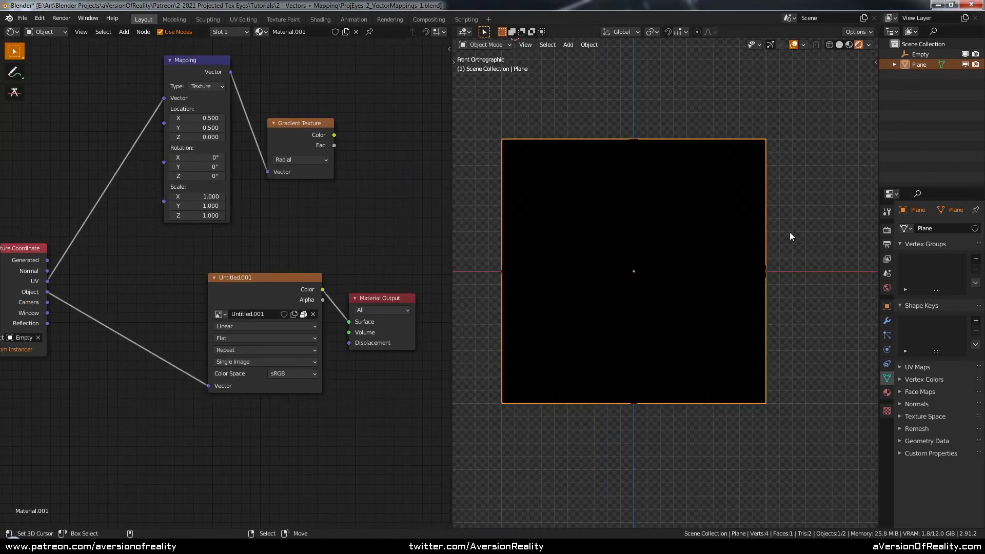
{"action": "middle_click_drag", "start_coordinate": [808, 227], "coordinate": [804, 172]}
{"action": "key", "text": "alt+r"}
{"action": "key", "text": "KP_7"}
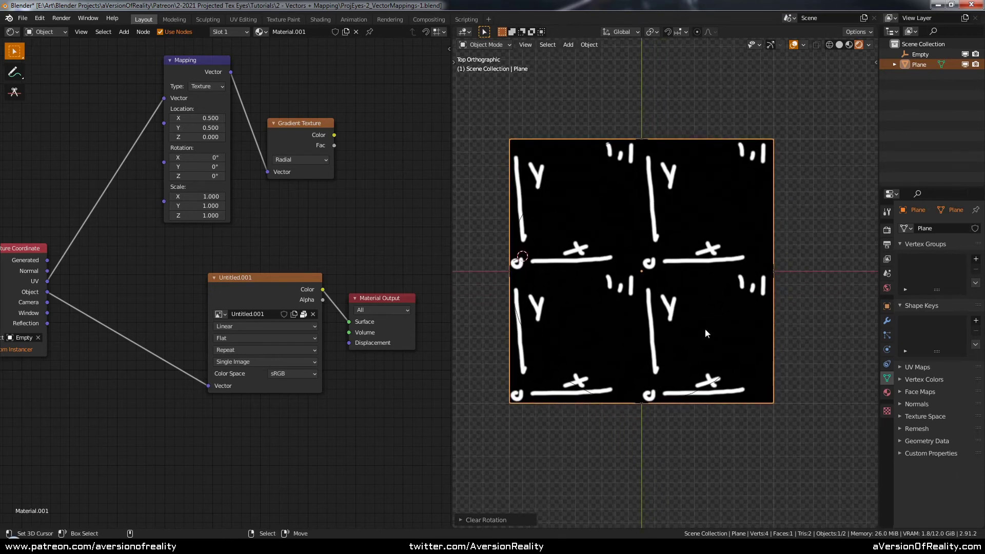
{"action": "key", "text": "r"}
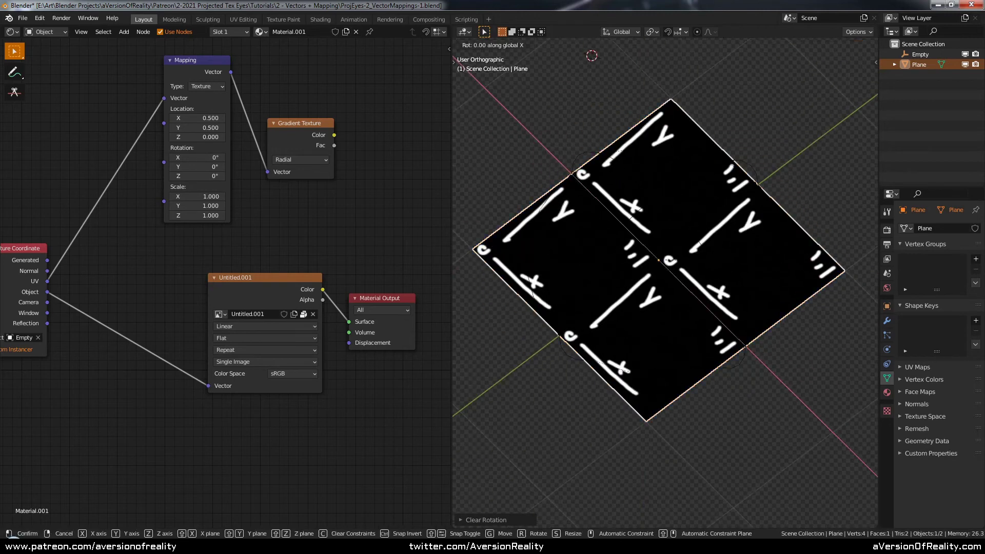
{"action": "key", "text": "x"}
{"action": "key", "text": "z"}
{"action": "right_click", "coordinate": [718, 194]}
{"action": "key", "text": "KP_7"}
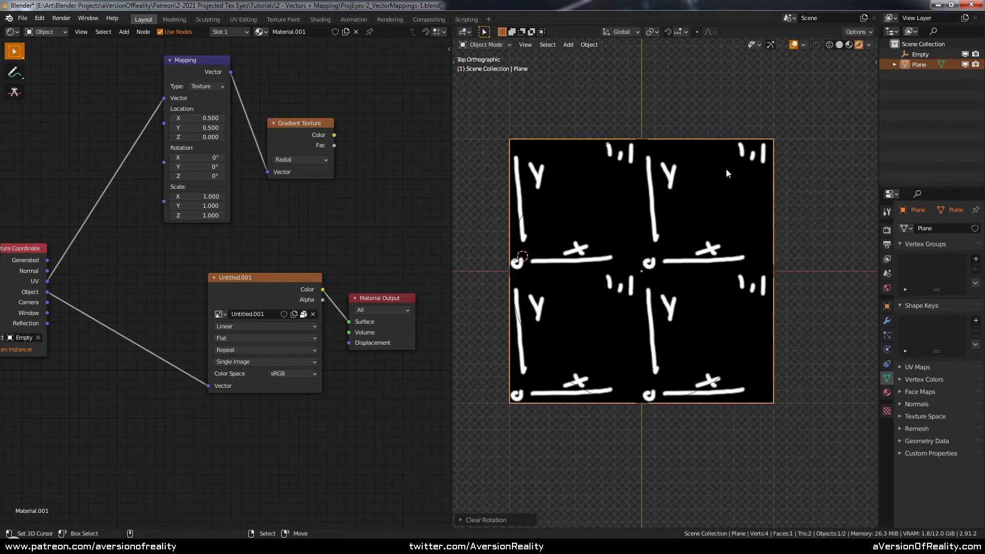
- Set the Untitled.001 image texture's extension to Clip
{"action": "middle_click_drag", "start_coordinate": [700, 176], "coordinate": [708, 169], "text": "shift"}
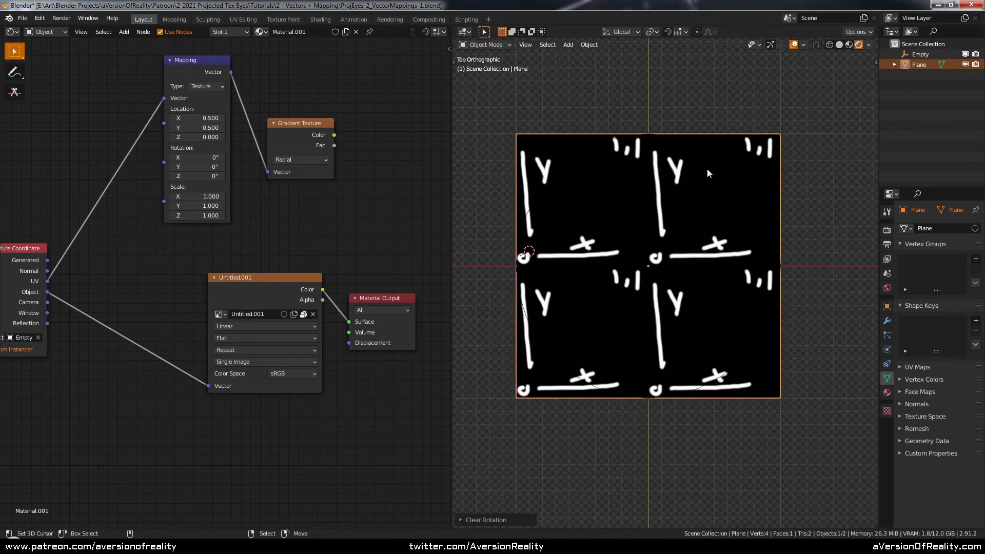
{"action": "left_click", "coordinate": [237, 350]}
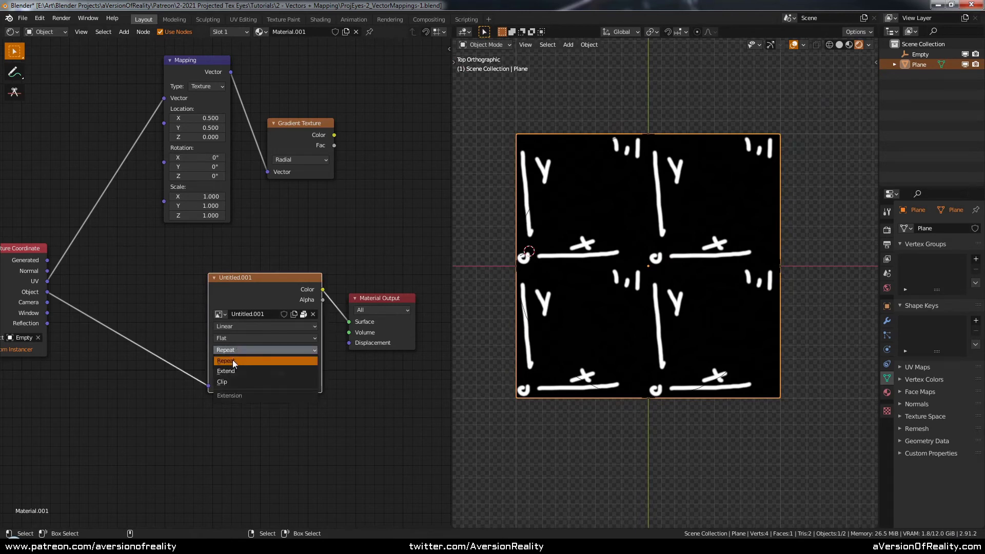
{"action": "left_click", "coordinate": [232, 383]}
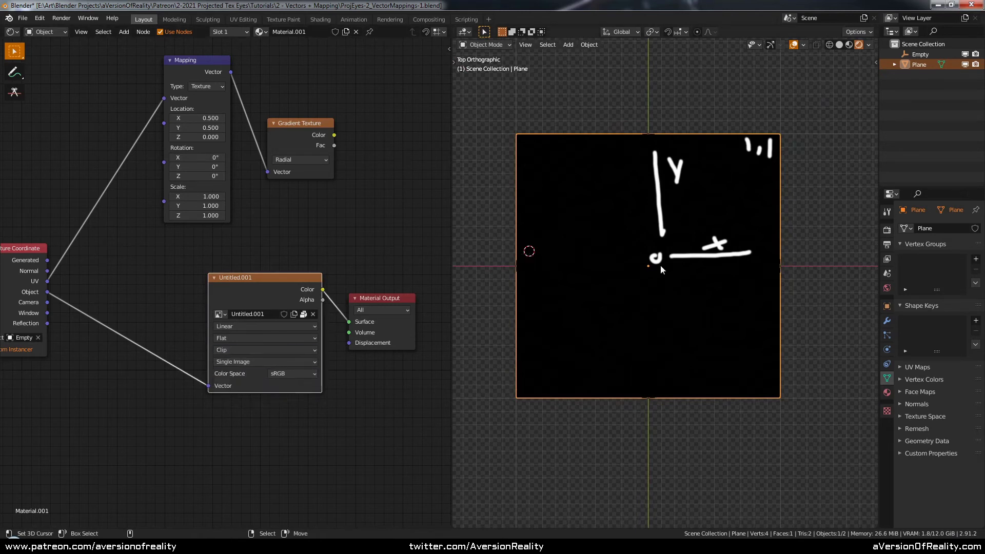
- Try moving, scaling and rotating the sphere empty to test its effect on the clipped image, and reselect the plane
{"action": "left_click", "coordinate": [648, 136]}
{"action": "key", "text": "g"}
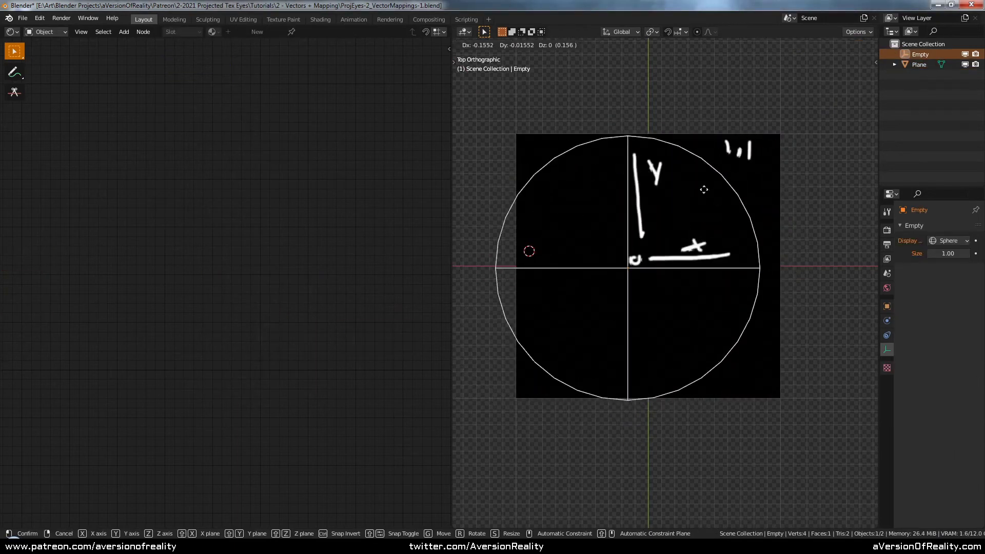
{"action": "key", "text": "Escape"}
{"action": "key", "text": "s"}
{"action": "key", "text": "Escape"}
{"action": "key", "text": "r"}
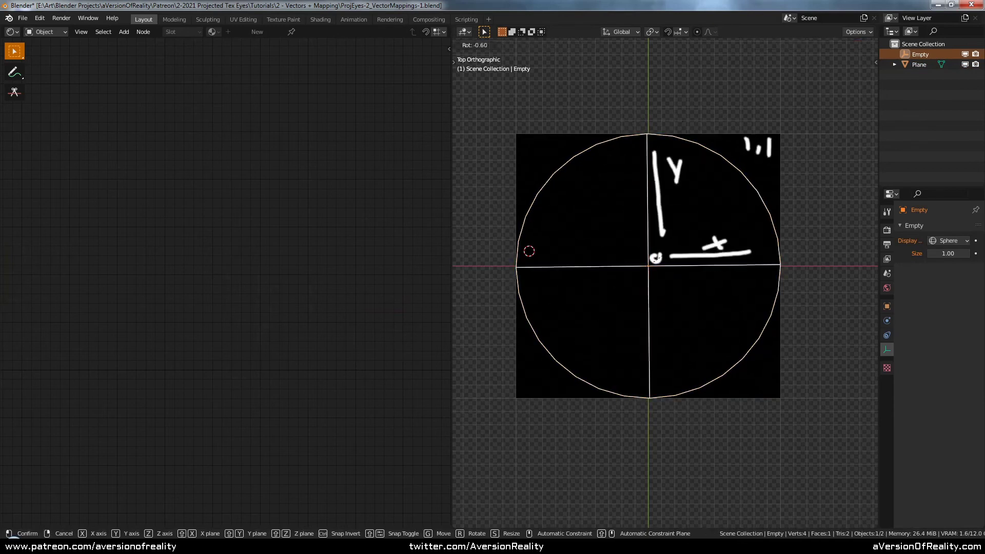
{"action": "key", "text": "Escape"}
{"action": "left_click", "coordinate": [762, 159]}
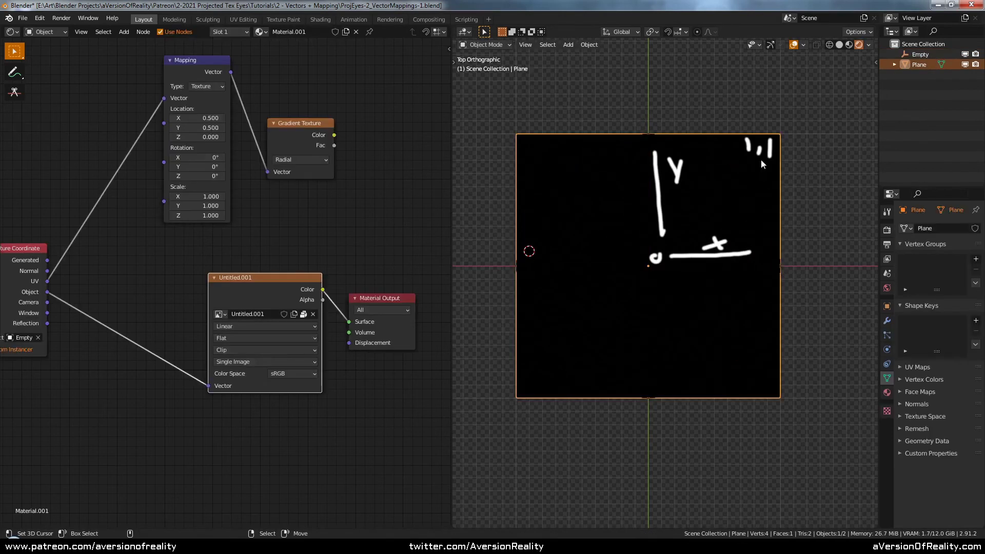
- Insert a Mapping node of type Texture between the Texture Coordinate's Object output and the Untitled.001 texture
{"action": "middle_click_drag", "start_coordinate": [336, 208], "coordinate": [349, 184]}
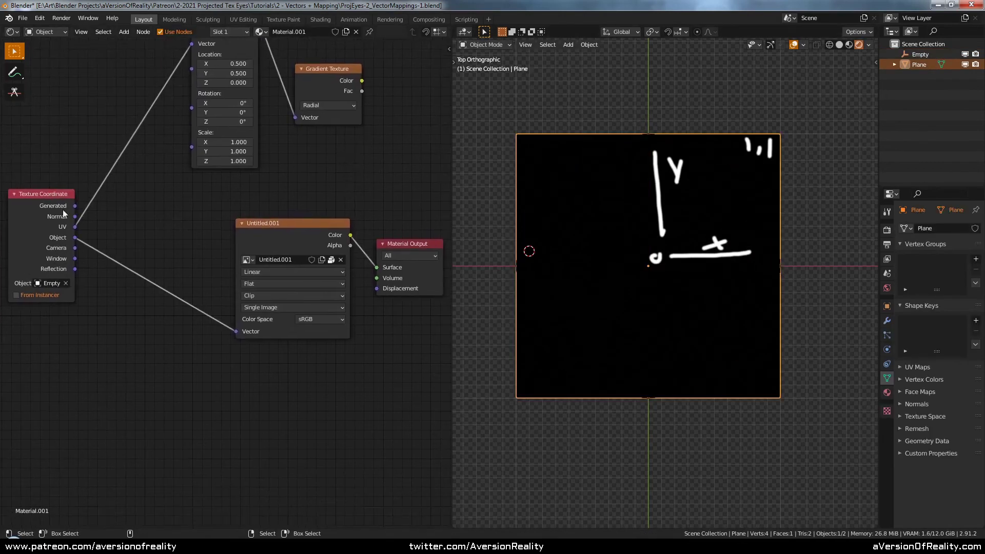
{"action": "left_click_drag", "start_coordinate": [58, 211], "coordinate": [41, 182]}
{"action": "middle_click_drag", "start_coordinate": [188, 225], "coordinate": [242, 218]}
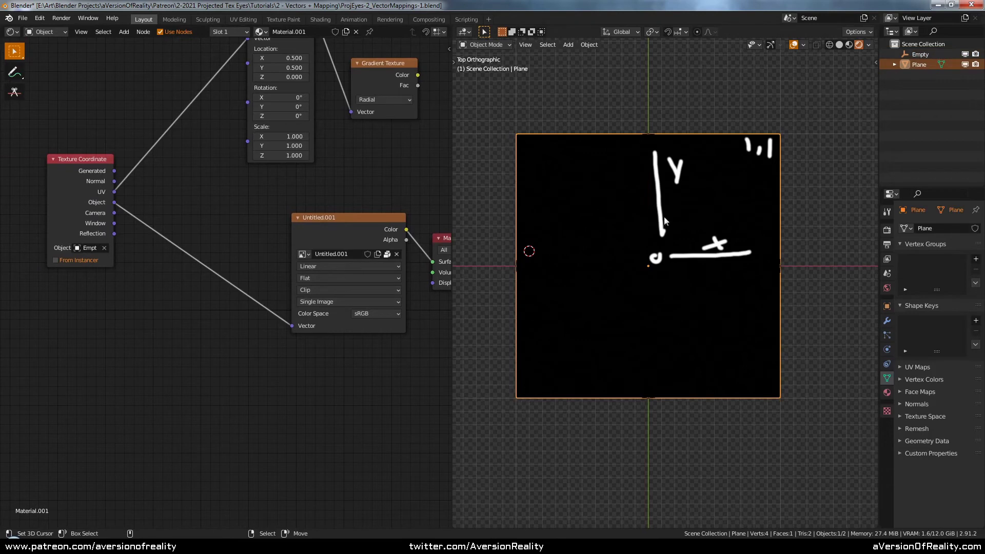
{"action": "key", "text": "shift+a"}
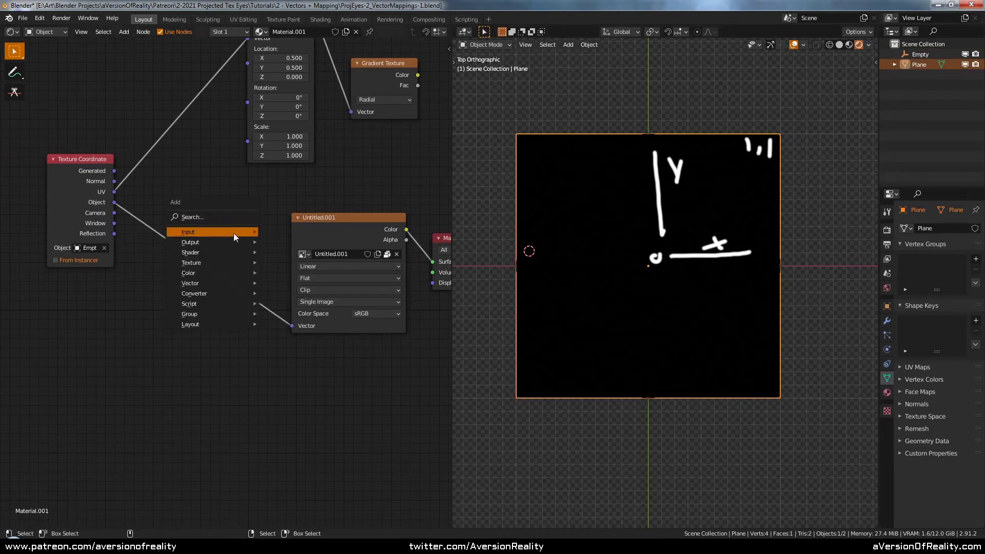
{"action": "mouse_move", "coordinate": [229, 270]}
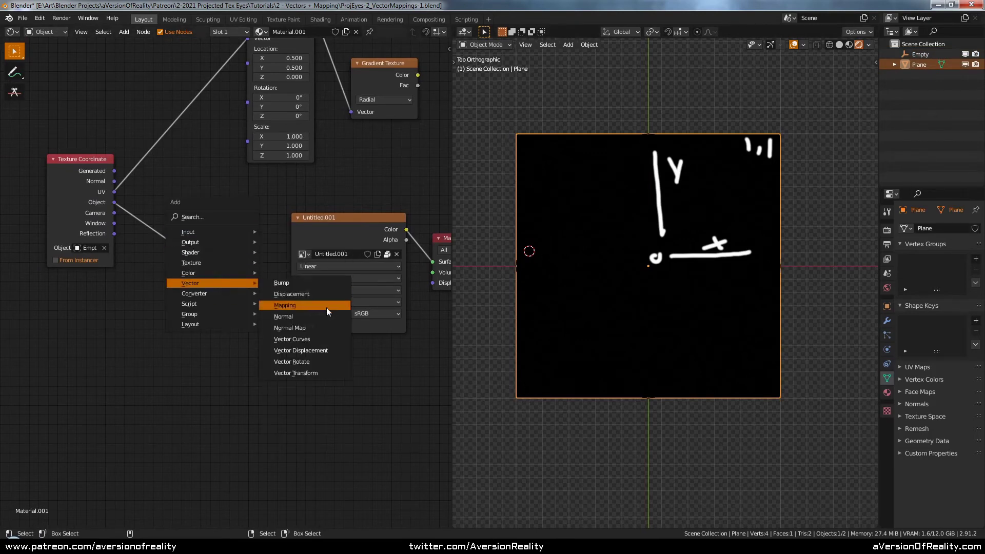
{"action": "left_click", "coordinate": [326, 307]}
{"action": "left_click", "coordinate": [186, 197]}
{"action": "left_click", "coordinate": [238, 227]}
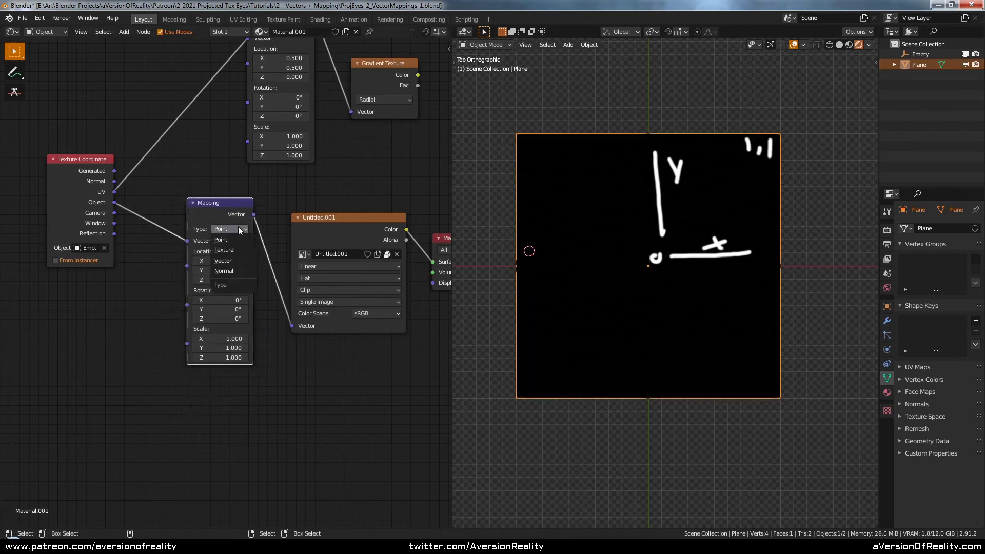
{"action": "left_click", "coordinate": [241, 253]}
{"action": "left_click_drag", "start_coordinate": [217, 205], "coordinate": [228, 201]}
- Set the new Mapping node's location to X -0.500, Y -0.500 and Z 0.000
{"action": "left_click_drag", "start_coordinate": [206, 258], "coordinate": [185, 258]}
{"action": "left_click", "coordinate": [205, 258]}
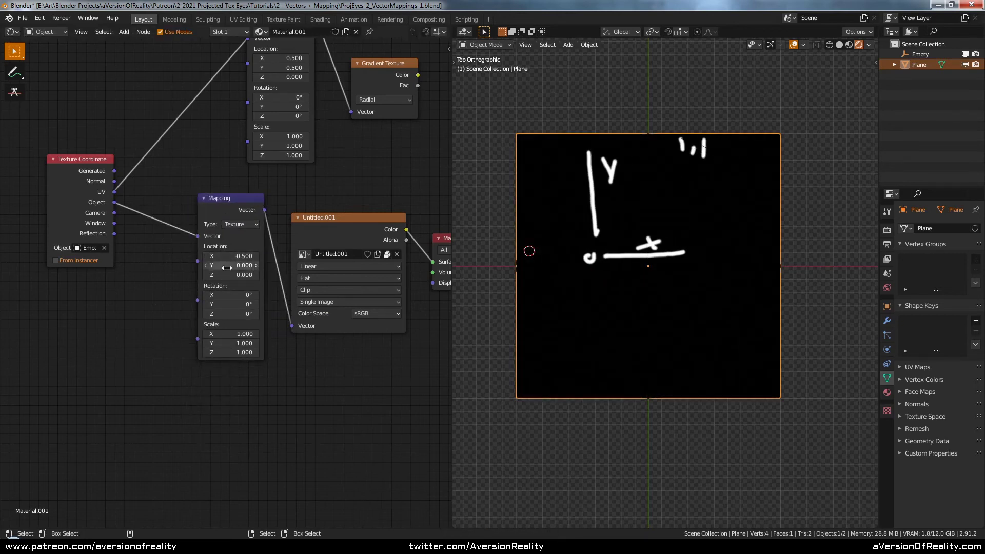
{"action": "left_click", "coordinate": [206, 275]}
{"action": "left_click", "coordinate": [206, 266]}
{"action": "left_click", "coordinate": [206, 266]}
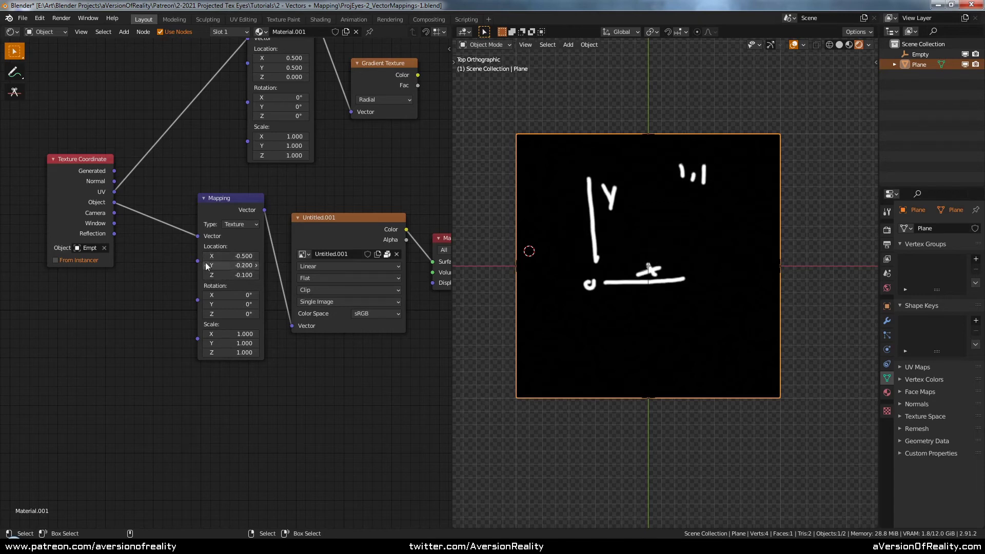
{"action": "left_click", "coordinate": [206, 266]}
{"action": "left_click", "coordinate": [205, 266]}
{"action": "left_click", "coordinate": [206, 266]}
{"action": "left_click", "coordinate": [256, 275]}
{"action": "left_click", "coordinate": [233, 274]}
{"action": "key", "text": "Escape"}
- Add a Value node set to 1.000 and link it to the new Mapping node's Scale
{"action": "middle_click_drag", "start_coordinate": [97, 207], "coordinate": [155, 204]}
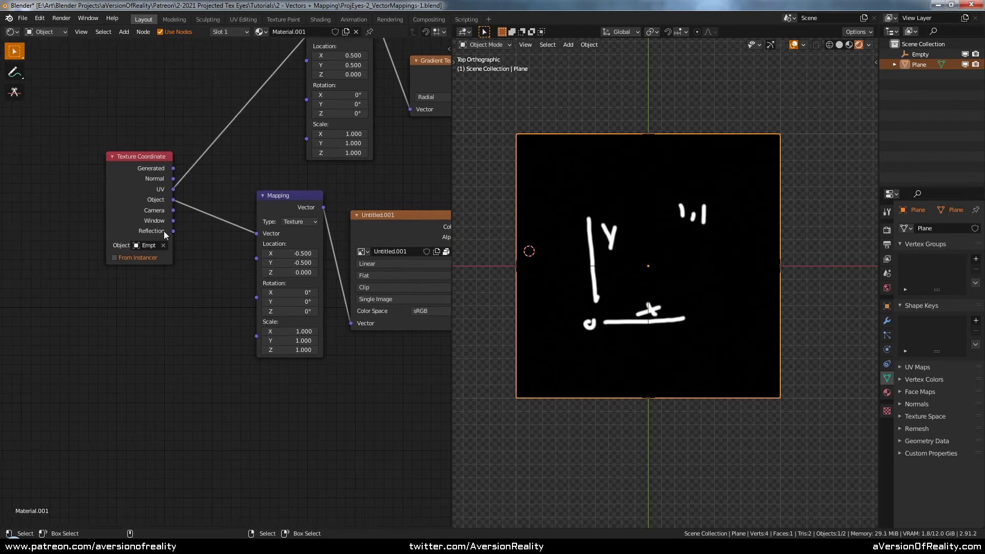
{"action": "left_click_drag", "start_coordinate": [155, 205], "coordinate": [125, 195]}
{"action": "key", "text": "shift+a"}
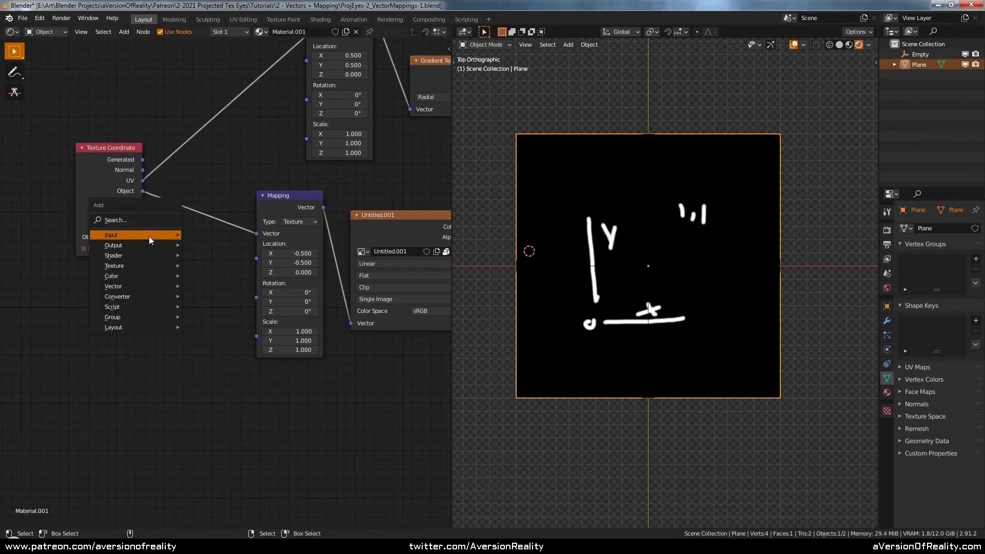
{"action": "mouse_move", "coordinate": [149, 237]}
{"action": "left_click", "coordinate": [241, 405]}
{"action": "left_click", "coordinate": [208, 324]}
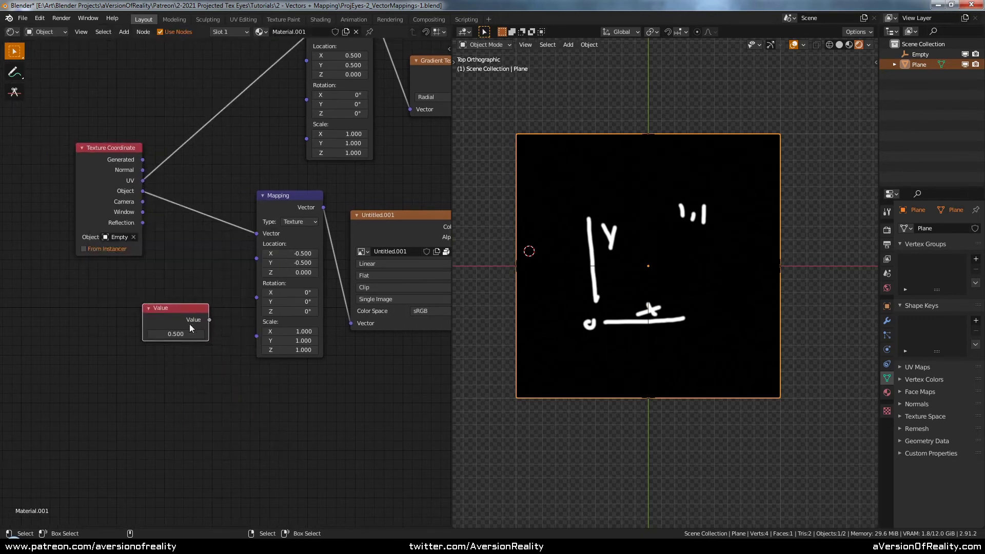
{"action": "left_click", "coordinate": [186, 334]}
{"action": "type", "text": "1"}
{"action": "key", "text": "Return"}
{"action": "left_click_drag", "start_coordinate": [209, 319], "coordinate": [255, 336]}
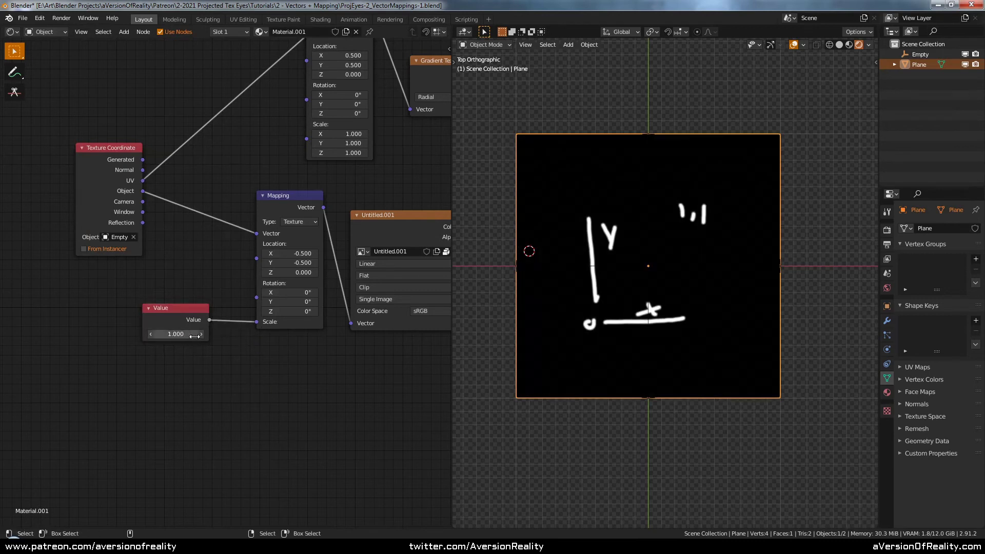
- Raise the Value node to 2.000 and set the Mapping node's X and Y location to -1.000
{"action": "left_click", "coordinate": [202, 334]}
{"action": "left_click", "coordinate": [202, 334]}
{"action": "left_click", "coordinate": [201, 334]}
{"action": "left_click", "coordinate": [202, 334]}
{"action": "left_click", "coordinate": [202, 334]}
{"action": "left_click", "coordinate": [202, 334]}
{"action": "left_click", "coordinate": [202, 334]}
{"action": "left_click", "coordinate": [202, 334]}
{"action": "left_click", "coordinate": [202, 334]}
{"action": "left_click", "coordinate": [202, 334]}
{"action": "left_click_drag", "start_coordinate": [192, 315], "coordinate": [192, 323]}
{"action": "middle_click_drag", "start_coordinate": [226, 296], "coordinate": [202, 301]}
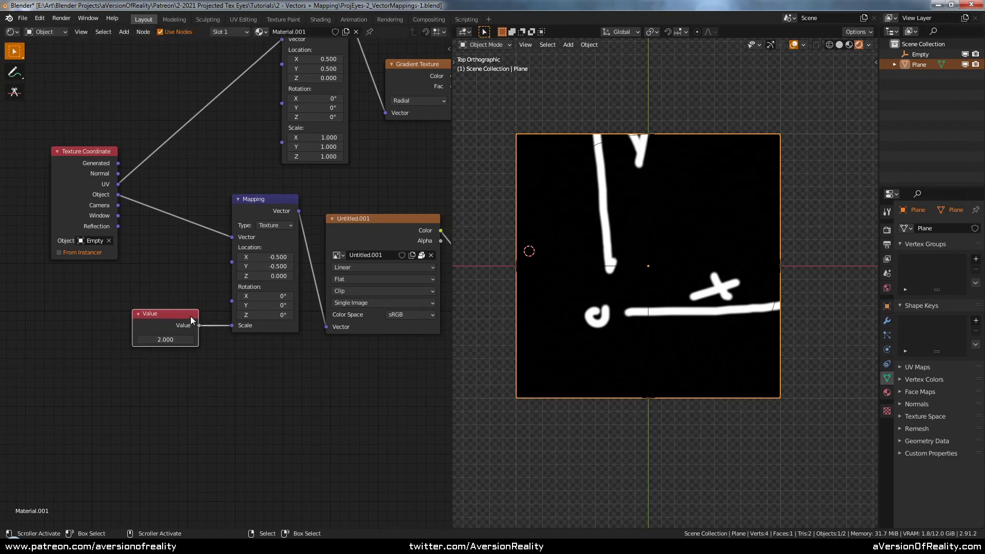
{"action": "left_click_drag", "start_coordinate": [156, 322], "coordinate": [181, 299]}
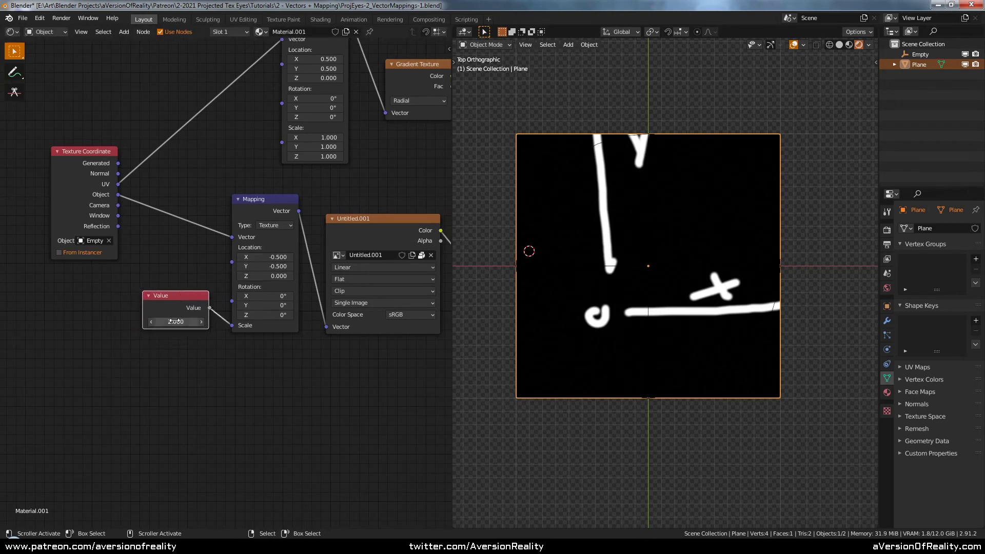
{"action": "mouse_move", "coordinate": [238, 261]}
{"action": "left_mouse_down"}
{"action": "mouse_move", "coordinate": [209, 262]}
{"action": "mouse_move", "coordinate": [241, 269]}
{"action": "left_mouse_up"}
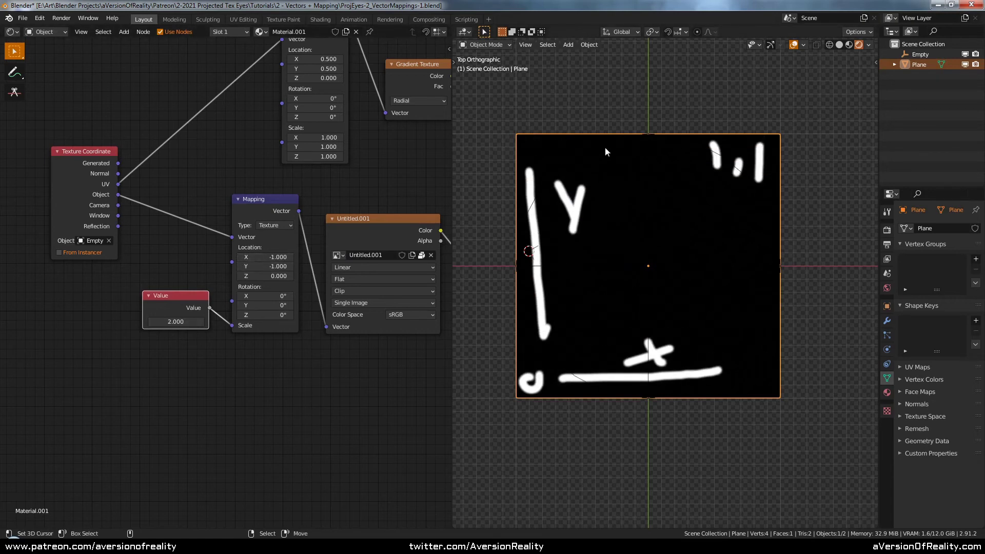
- Show the plane's transform properties and scale the plane by 0.5
{"action": "key", "text": "s"}
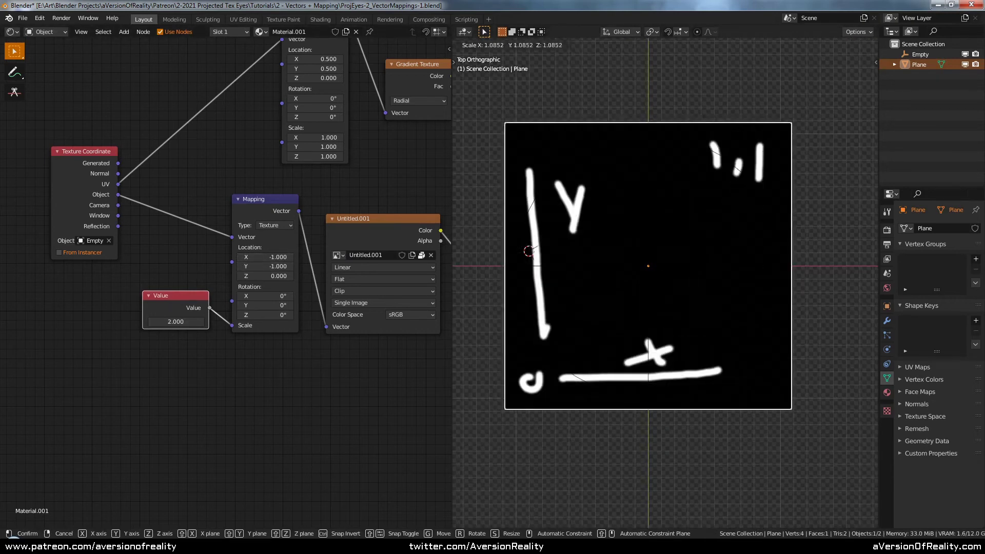
{"action": "left_click", "coordinate": [733, 183]}
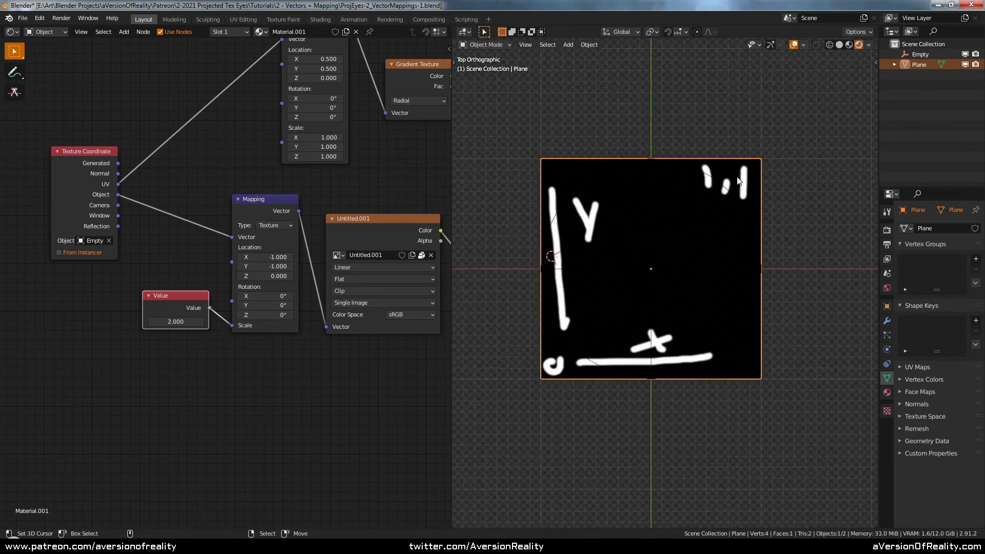
{"action": "key", "text": "n"}
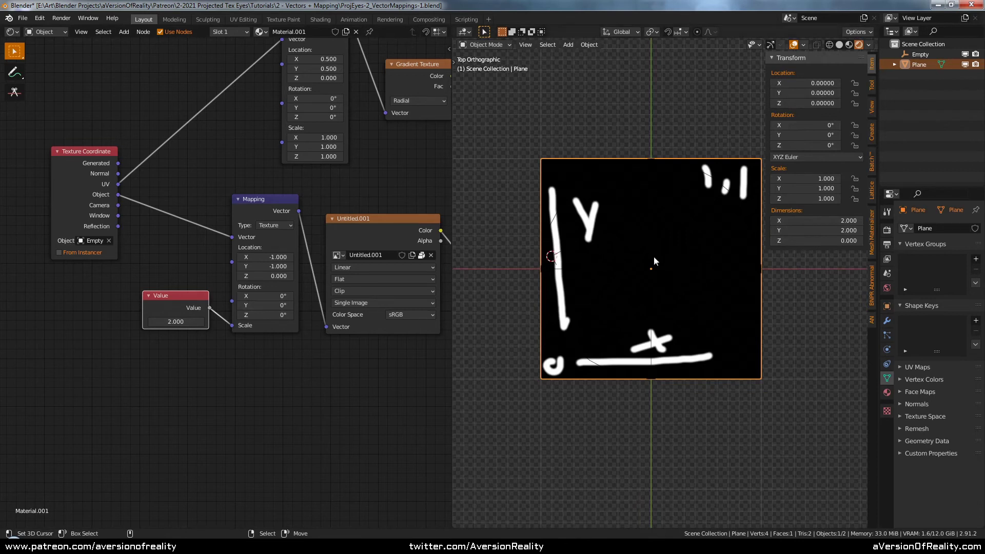
{"action": "type", "text": "s.5"}
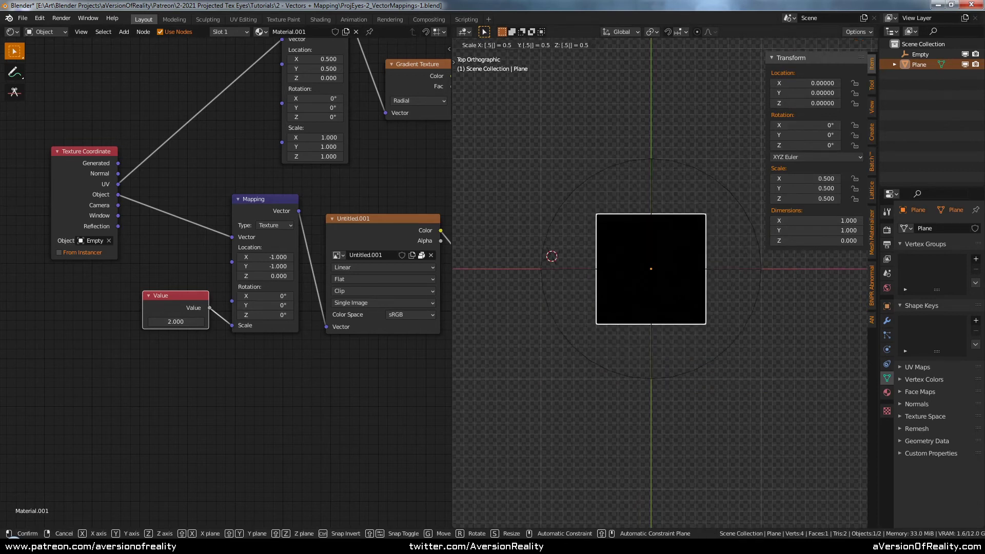
{"action": "key", "text": "Return"}
- Set the Value node to 1.000 and the Mapping node's X and Y location to -0.500
{"action": "left_click", "coordinate": [188, 321]}
{"action": "type", "text": "1"}
{"action": "key", "text": "Return"}
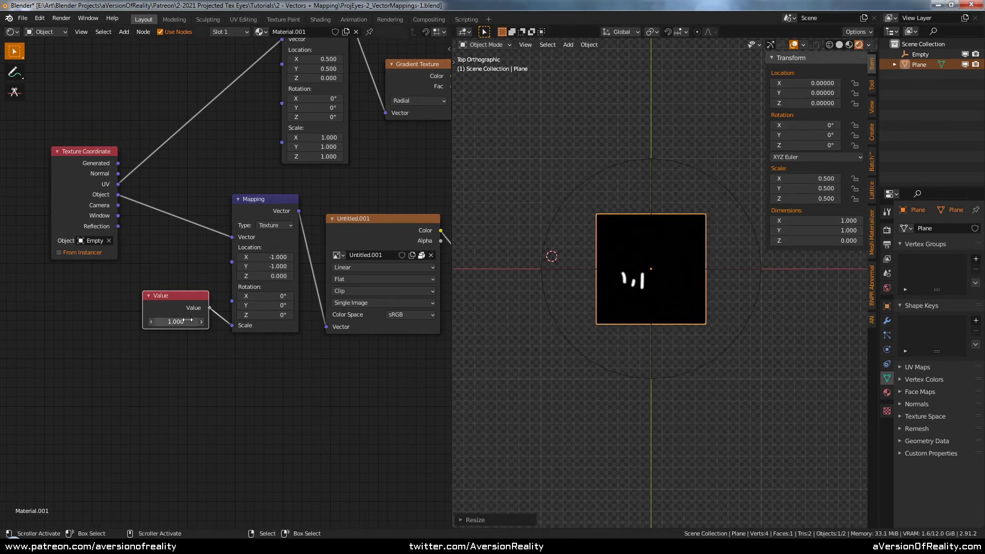
{"action": "left_click", "coordinate": [290, 266]}
{"action": "left_click", "coordinate": [288, 267]}
{"action": "left_click", "coordinate": [287, 267]}
{"action": "left_click", "coordinate": [288, 266]}
{"action": "left_click", "coordinate": [288, 267]}
{"action": "left_click", "coordinate": [290, 258]}
{"action": "left_click", "coordinate": [291, 258]}
{"action": "triple_click", "coordinate": [291, 257]}
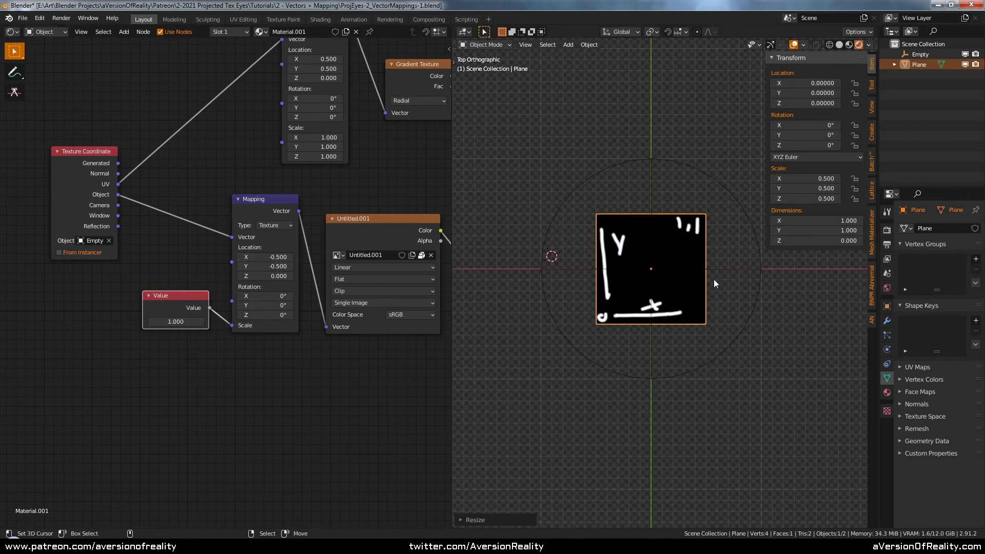
- Combine the Value node and its connected Mapping node into a node group
{"action": "left_click", "coordinate": [208, 204]}
{"action": "scroll", "coordinate": [318, 211], "scroll_direction": "down", "scroll_amount": 2}
{"action": "middle_click_drag", "start_coordinate": [357, 215], "coordinate": [329, 211]}
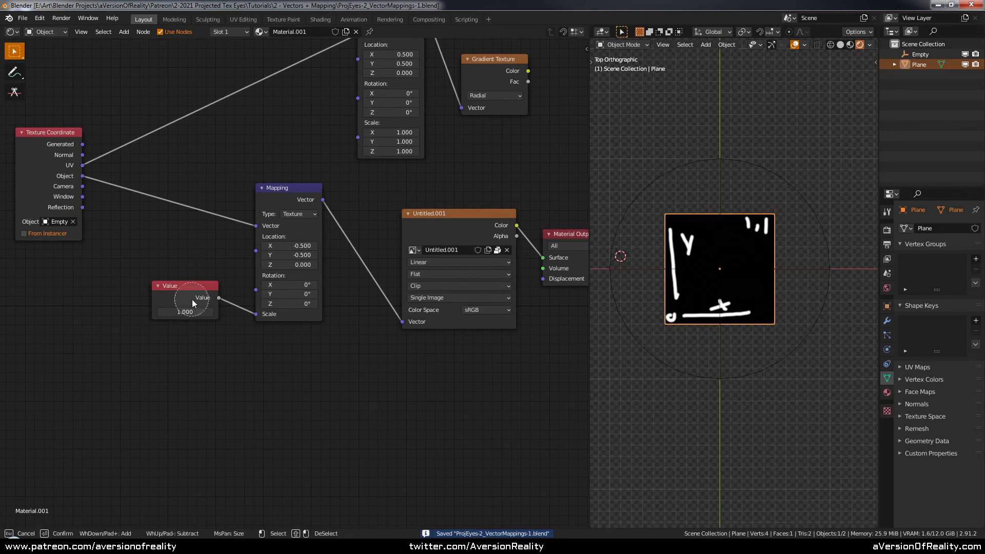
{"action": "key", "text": "ctrl+g"}
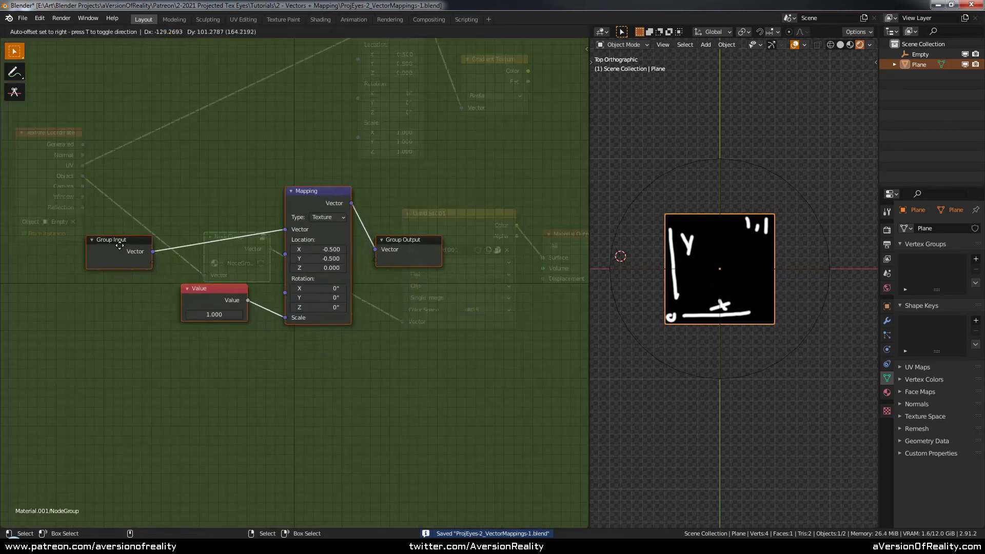
- Spread out the Group Input and Value nodes to make room before the Mapping node inside the group
{"action": "left_click_drag", "start_coordinate": [166, 278], "coordinate": [122, 253]}
{"action": "left_click_drag", "start_coordinate": [251, 318], "coordinate": [115, 347]}
{"action": "scroll", "coordinate": [195, 276], "scroll_direction": "up", "scroll_amount": 2}
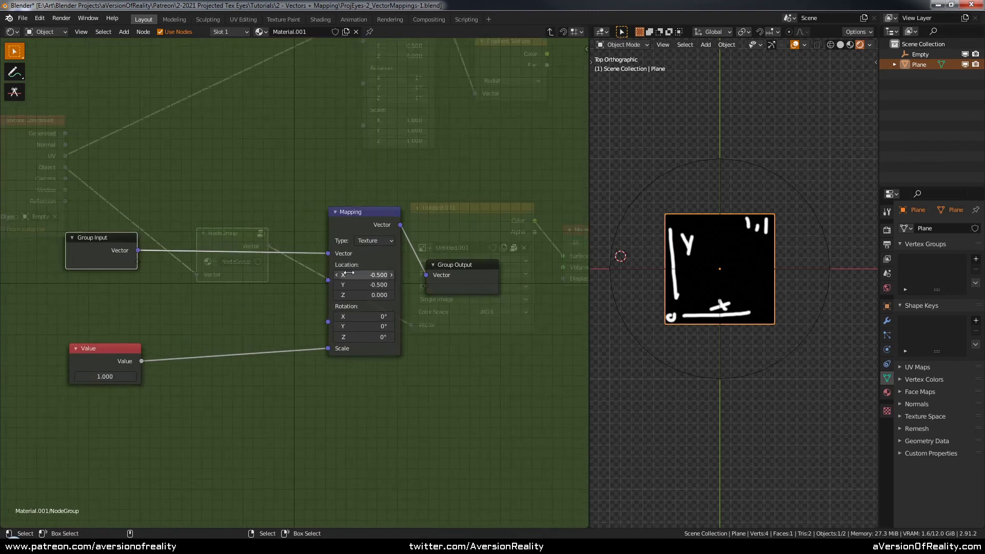
{"action": "scroll", "coordinate": [200, 270], "scroll_direction": "up", "scroll_amount": 1}
- Add a Math node next to the Group Input, set it to Multiply and give its first value -0.500
{"action": "key", "text": "shift+a"}
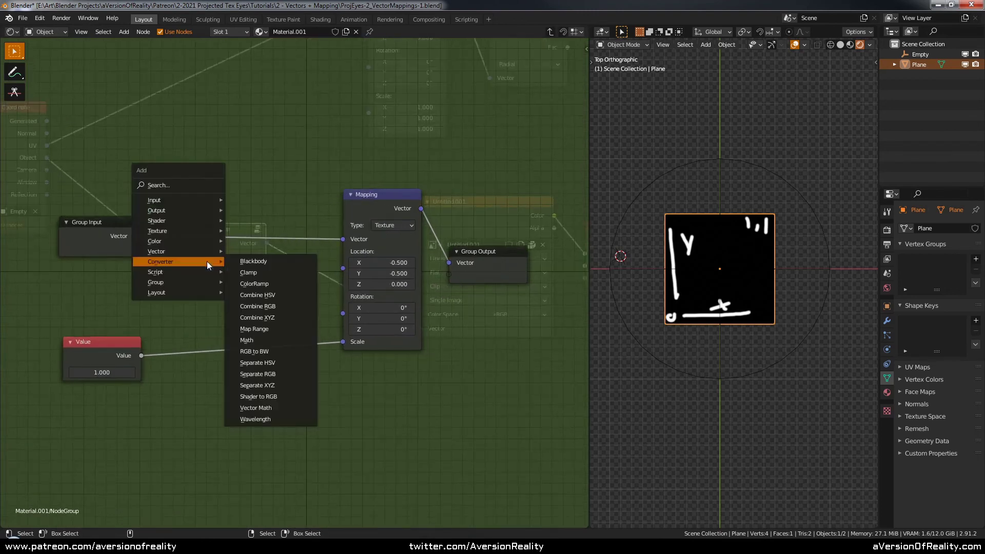
{"action": "mouse_move", "coordinate": [211, 266]}
{"action": "left_click", "coordinate": [246, 340]}
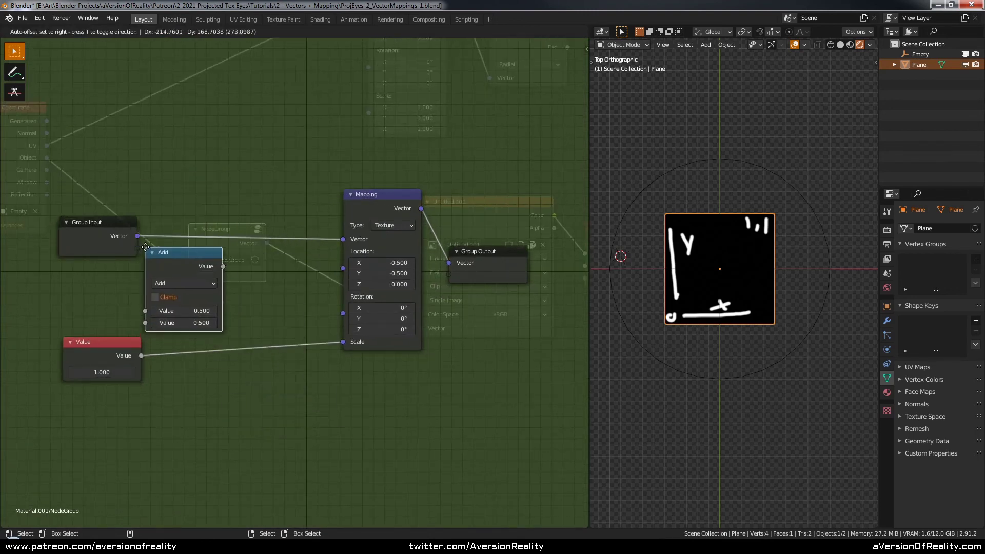
{"action": "left_click", "coordinate": [183, 277]}
{"action": "left_click", "coordinate": [190, 284]}
{"action": "left_click", "coordinate": [201, 337]}
{"action": "left_click", "coordinate": [200, 310]}
{"action": "type", "text": "0.5"}
{"action": "key", "text": "Return"}
{"action": "left_click", "coordinate": [200, 323]}
{"action": "type", "text": "1"}
{"action": "key", "text": "Return"}
- Expose the Multiply node's second value as a group input and rename that input Scale
{"action": "left_click_drag", "start_coordinate": [123, 243], "coordinate": [111, 243]}
{"action": "left_click_drag", "start_coordinate": [155, 323], "coordinate": [125, 248]}
{"action": "left_click", "coordinate": [587, 49]}
{"action": "left_click", "coordinate": [582, 51]}
{"action": "left_click", "coordinate": [505, 83]}
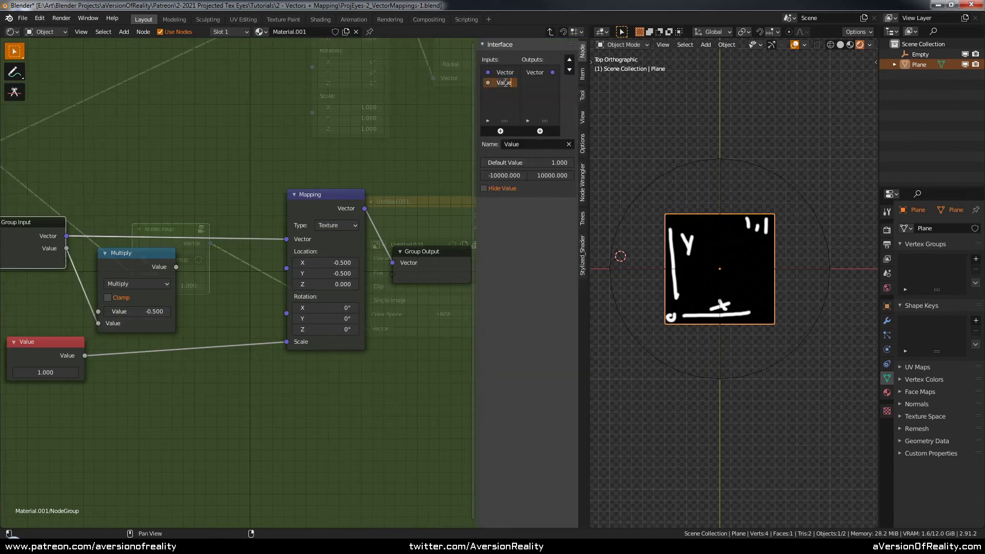
{"action": "key", "text": "Return"}
{"action": "key", "text": "n"}
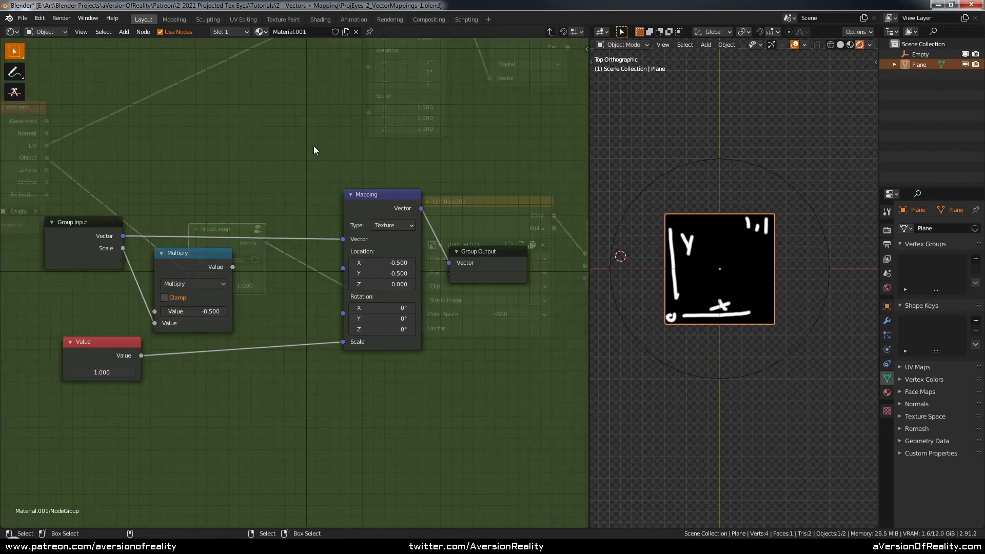
- Add a Combine XYZ node, feed the Multiply result into its X and Y, and link it to the Mapping node's Location
{"action": "key", "text": "shift+a"}
{"action": "mouse_move", "coordinate": [308, 145]}
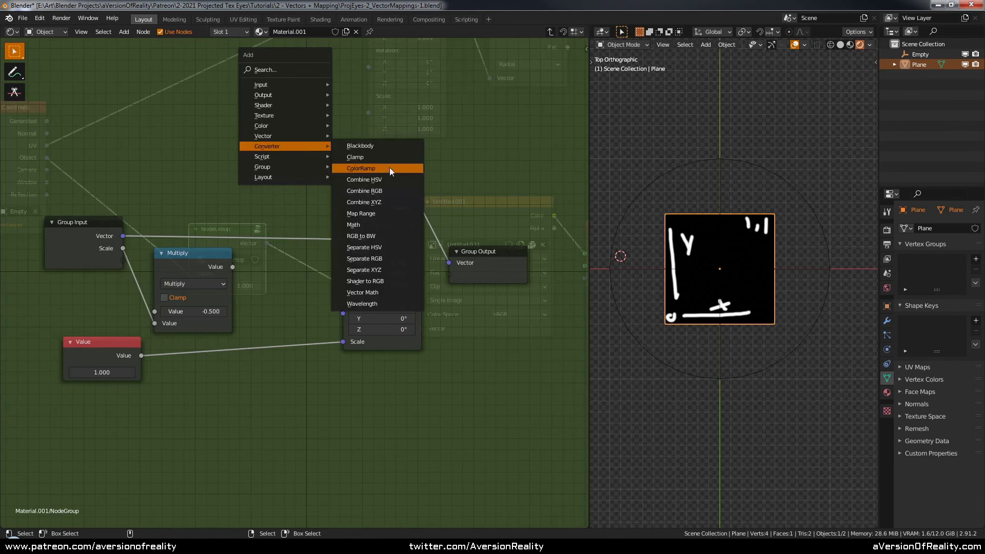
{"action": "left_click", "coordinate": [384, 198]}
{"action": "left_click", "coordinate": [251, 248]}
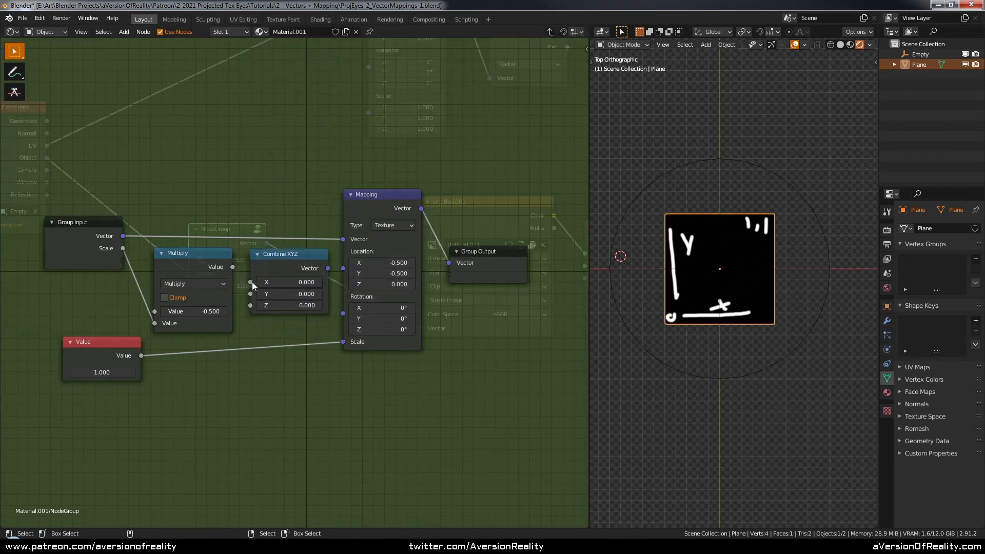
{"action": "left_click_drag", "start_coordinate": [233, 267], "coordinate": [250, 283]}
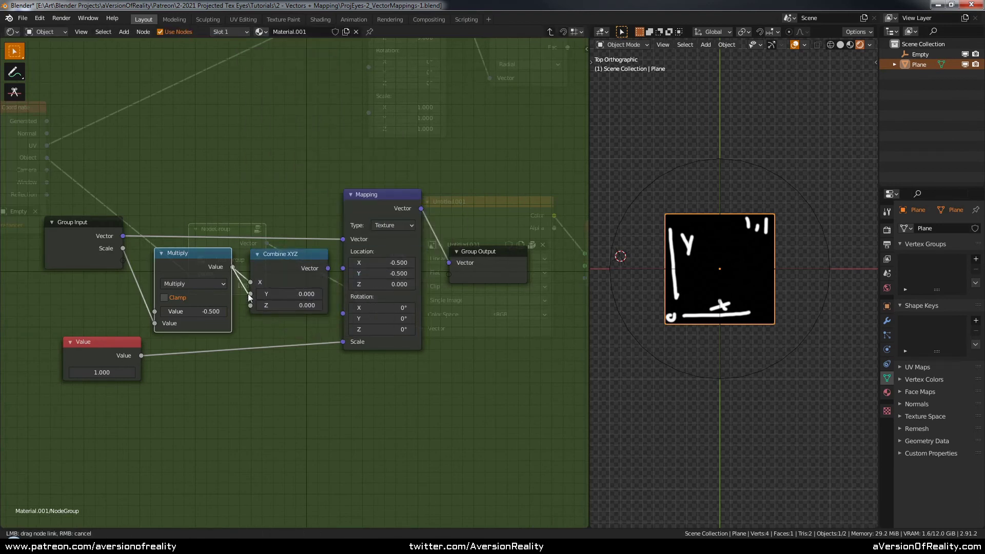
{"action": "left_click_drag", "start_coordinate": [328, 269], "coordinate": [345, 267]}
{"action": "left_click_drag", "start_coordinate": [233, 267], "coordinate": [250, 294]}
- Delete the Value node and connect the group's Scale input to the Mapping node's Scale
{"action": "left_click", "coordinate": [121, 349]}
{"action": "key", "text": "x"}
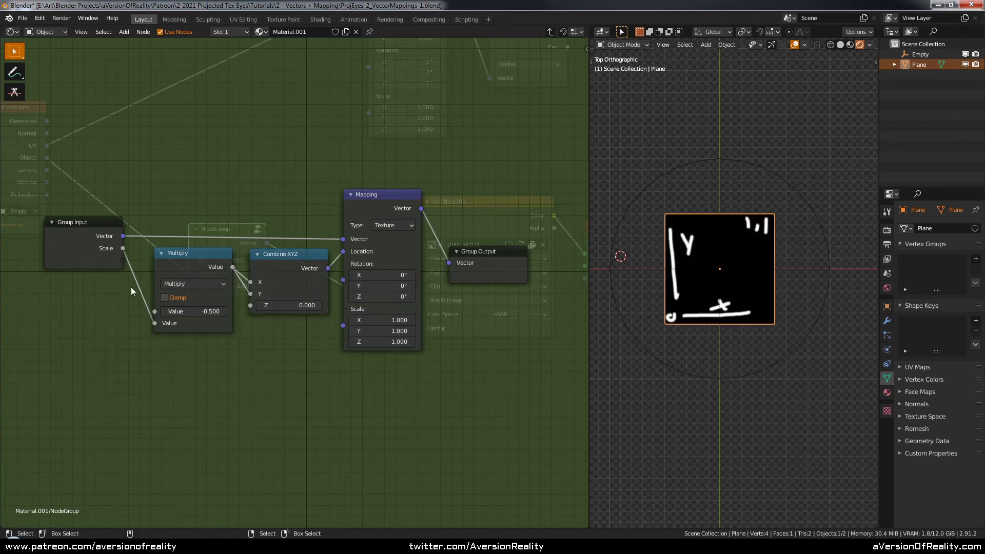
{"action": "left_click_drag", "start_coordinate": [115, 247], "coordinate": [343, 325]}
- Route the Scale link below the Multiply and Combine XYZ nodes through two reroute points aligned horizontally
{"action": "left_click_drag", "start_coordinate": [143, 252], "coordinate": [166, 364]}
{"action": "left_click_drag", "start_coordinate": [165, 365], "coordinate": [143, 360]}
{"action": "right_click_drag", "start_coordinate": [253, 320], "coordinate": [269, 356], "text": "shift"}
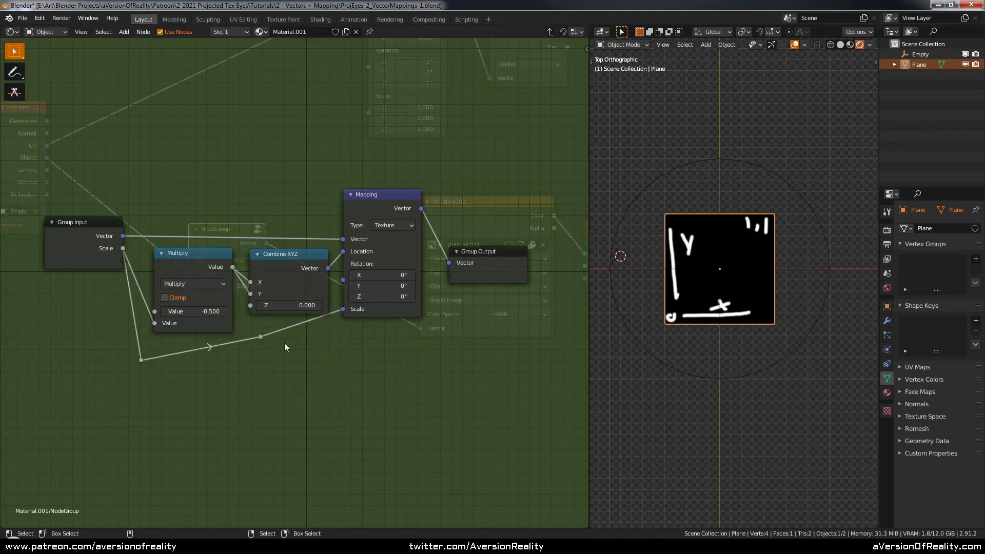
{"action": "key", "text": "g"}
{"action": "left_click", "coordinate": [340, 374]}
{"action": "left_click", "coordinate": [142, 361], "text": "shift"}
{"action": "key", "text": "s"}
{"action": "key", "text": "y"}
{"action": "key", "text": "0"}
{"action": "left_click", "coordinate": [268, 369]}
{"action": "key", "text": "g"}
{"action": "left_click", "coordinate": [276, 361]}
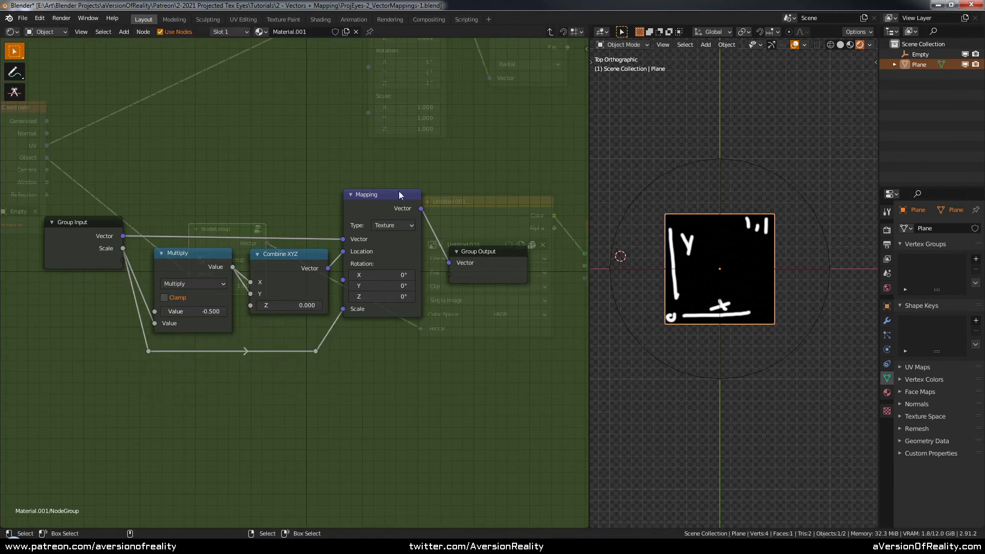
- Leave the node group, widen its node and rename it "Eye: Object to UV"
{"action": "key", "text": "Tab"}
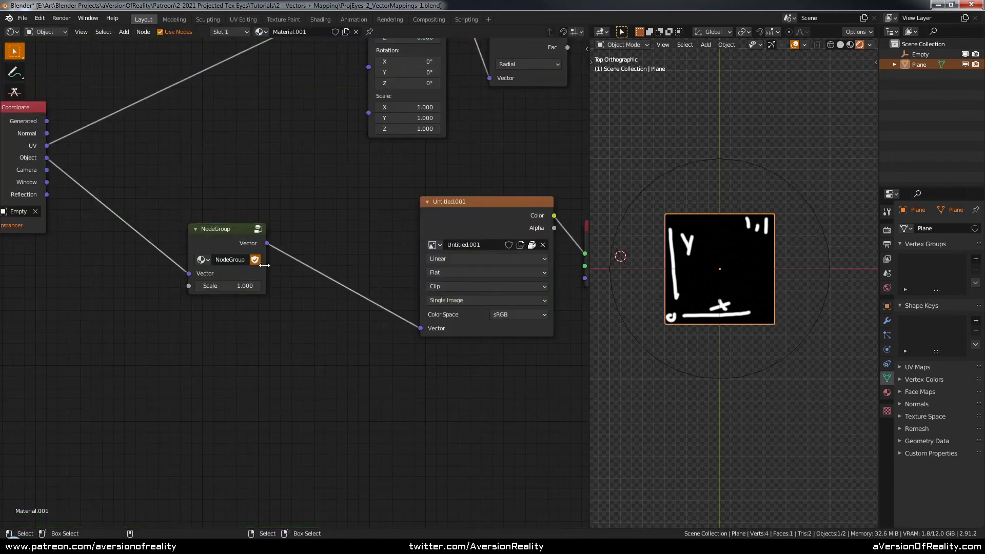
{"action": "left_click_drag", "start_coordinate": [266, 266], "coordinate": [284, 267]}
{"action": "double_click", "coordinate": [246, 261]}
{"action": "type", "text": "Eye"}
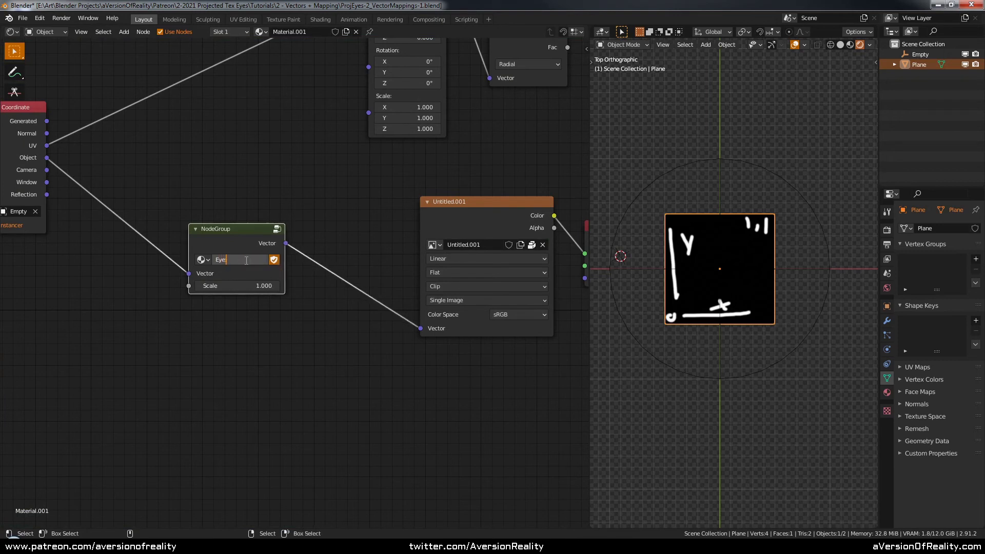
{"action": "type", "text": ": Object to UV"}
{"action": "key", "text": "Return"}
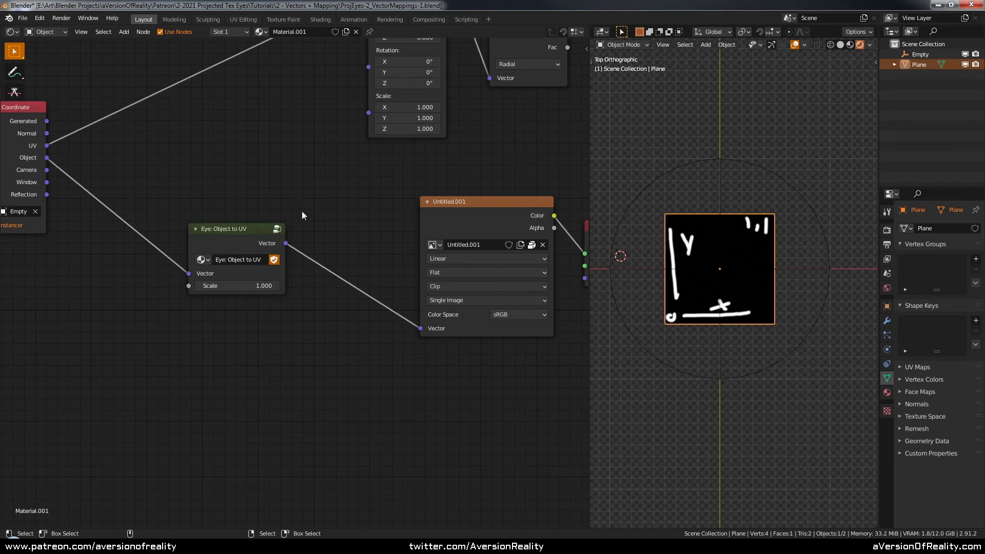
- Try a different Scale on the Eye: Object to UV node and set it back to 1.000
{"action": "mouse_move", "coordinate": [250, 287]}
{"action": "left_mouse_down"}
{"action": "mouse_move", "coordinate": [280, 287]}
{"action": "mouse_move", "coordinate": [234, 288]}
{"action": "left_mouse_up"}
{"action": "left_click", "coordinate": [250, 286]}
{"action": "type", "text": "1"}
{"action": "key", "text": "Return"}
- Clear the plane's scale and set the Eye: Object to UV node's Scale to 2.000
{"action": "key", "text": "n"}
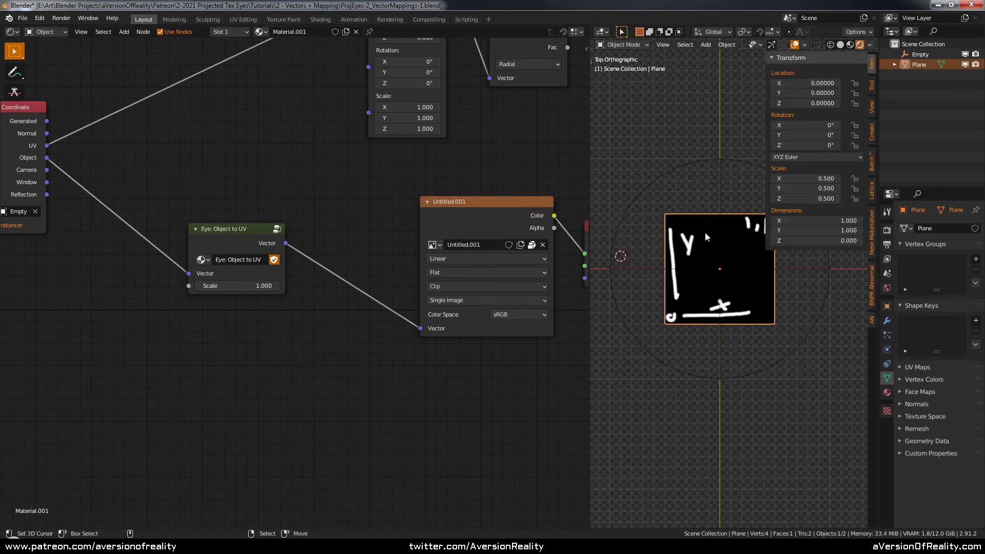
{"action": "key", "text": "alt+s"}
{"action": "key", "text": "n"}
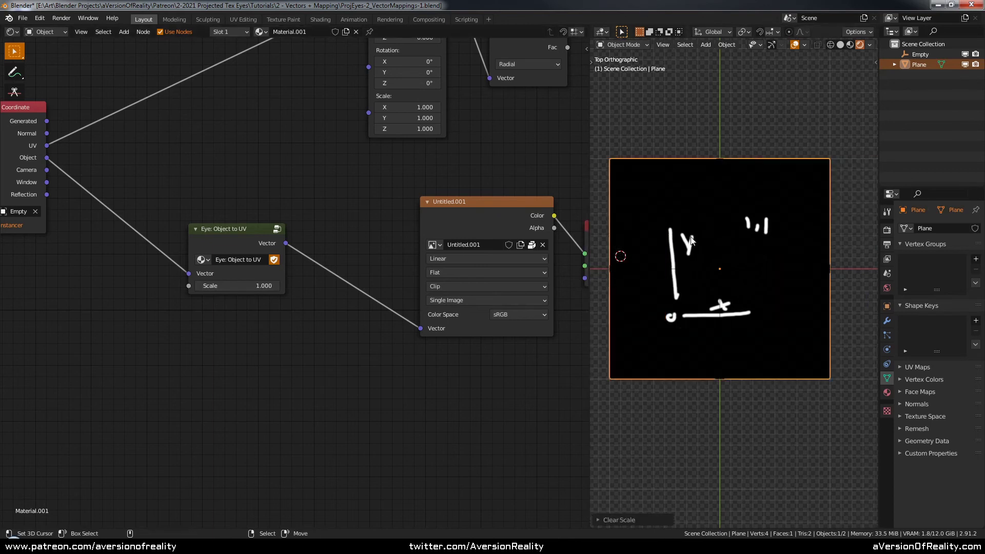
{"action": "left_click", "coordinate": [259, 285]}
{"action": "type", "text": "2"}
{"action": "key", "text": "Return"}
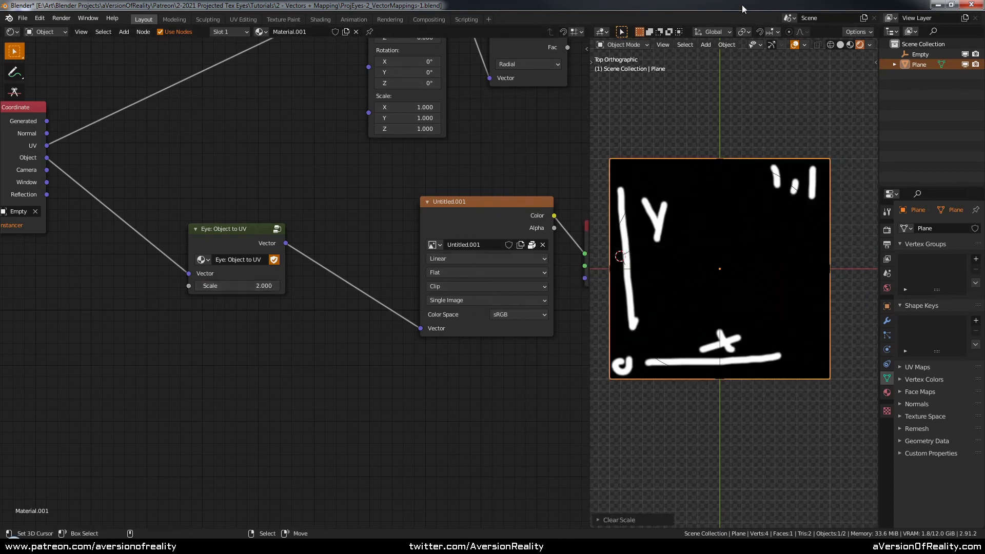
- Rotate the plane upright around the global X axis
{"action": "middle_click_drag", "start_coordinate": [438, 175], "coordinate": [426, 207]}
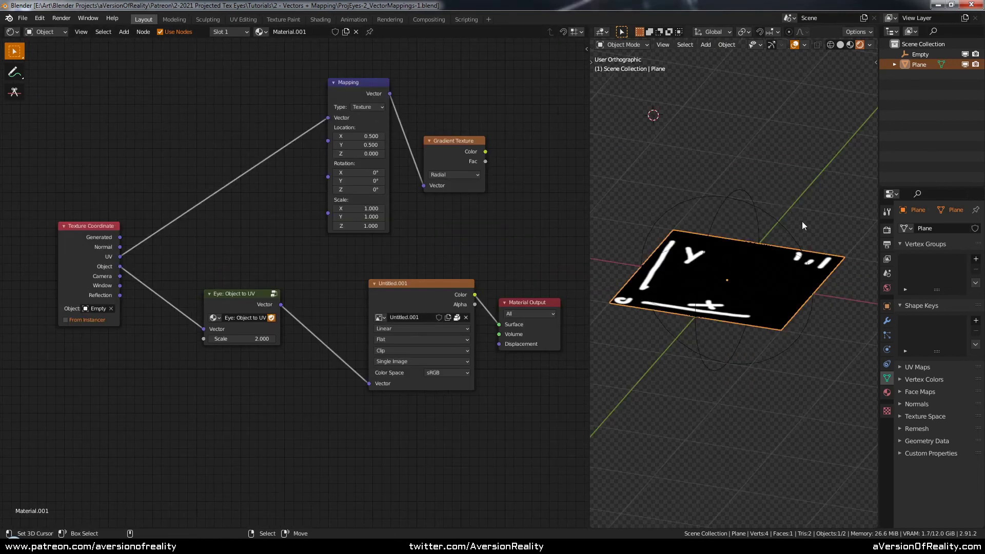
{"action": "key", "text": "r"}
{"action": "key", "text": "x"}
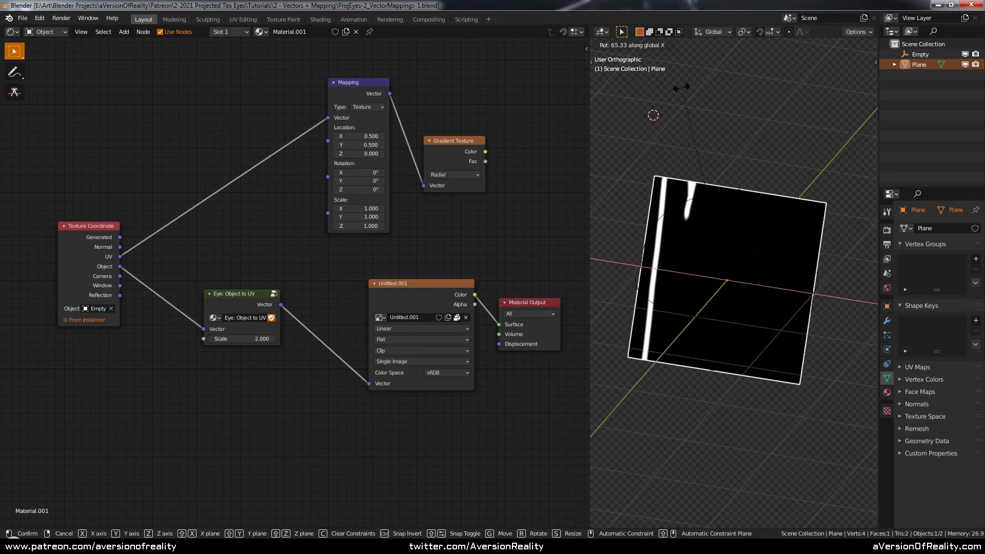
{"action": "left_click", "coordinate": [682, 87]}
{"action": "middle_click_drag", "start_coordinate": [682, 89], "coordinate": [727, 153]}
- Open the Eye: Object to UV group for editing and connect the Multiply result to the Combine XYZ node's Z
{"action": "middle_click_drag", "start_coordinate": [496, 234], "coordinate": [494, 237]}
{"action": "right_click", "coordinate": [275, 300]}
{"action": "key", "text": "Tab"}
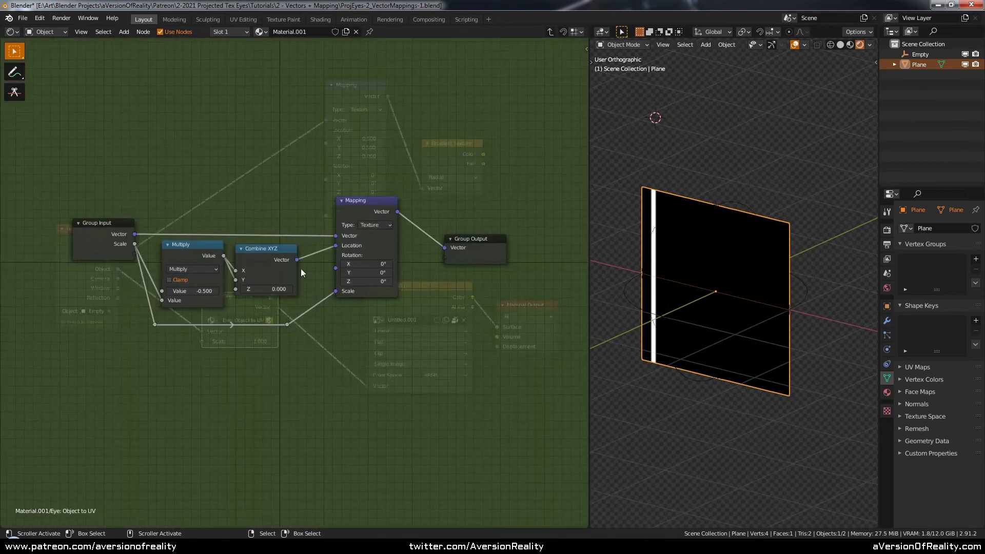
{"action": "middle_click_drag", "start_coordinate": [695, 230], "coordinate": [708, 234], "text": "shift"}
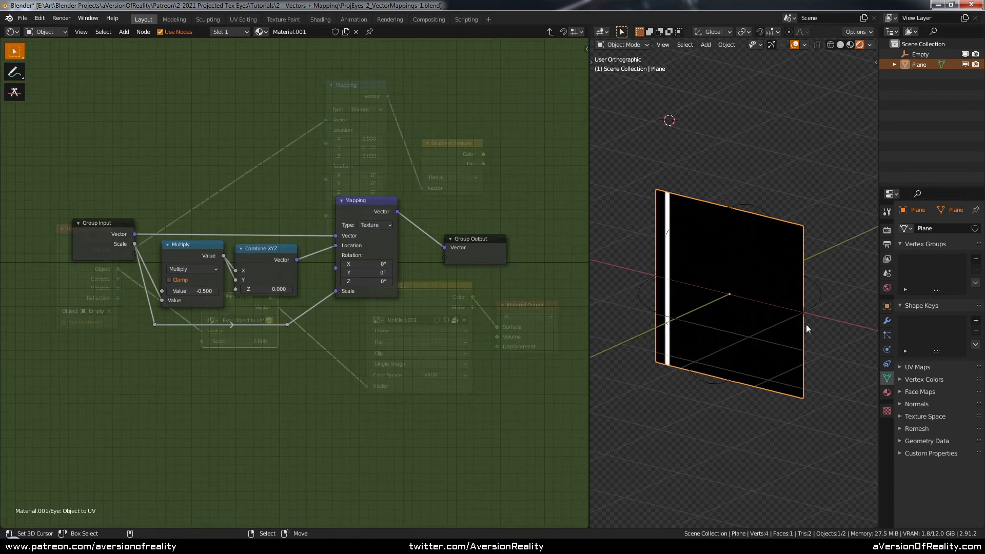
{"action": "middle_click_drag", "start_coordinate": [792, 190], "coordinate": [751, 172]}
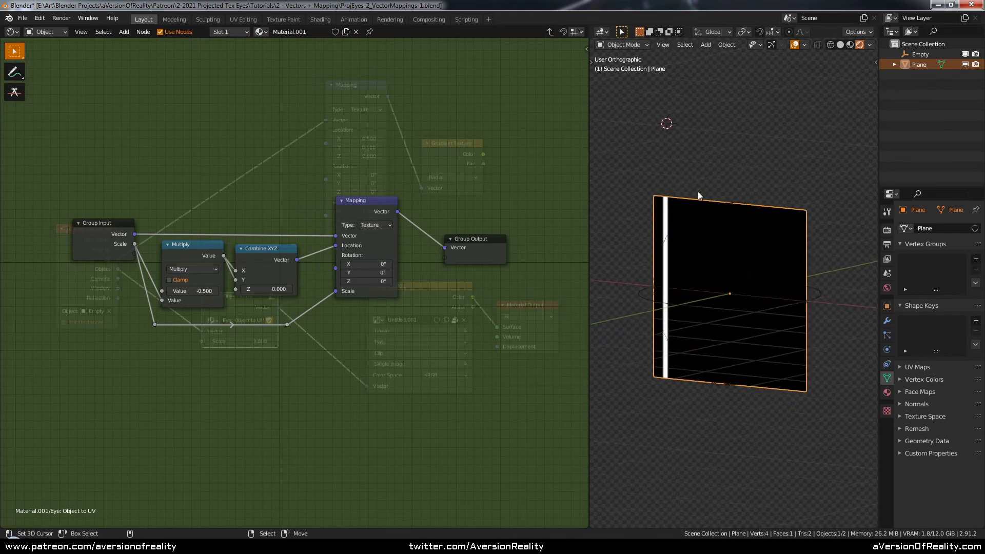
{"action": "middle_click_drag", "start_coordinate": [698, 190], "coordinate": [734, 241]}
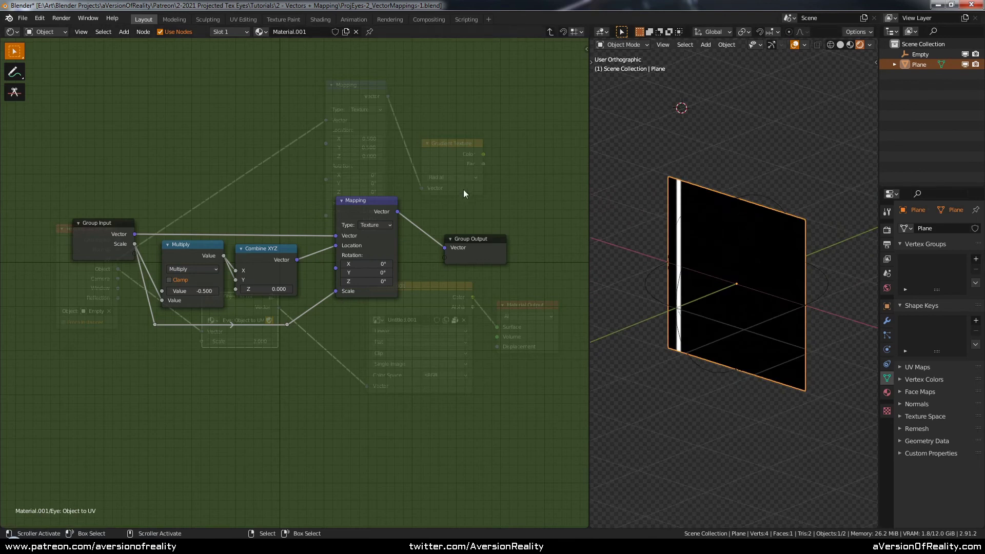
{"action": "middle_click_drag", "start_coordinate": [493, 247], "coordinate": [401, 247]}
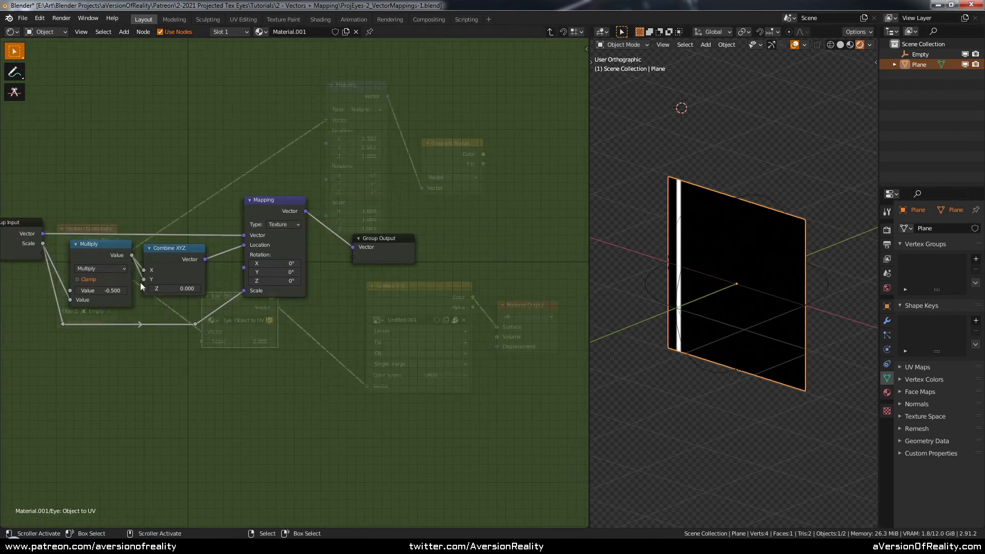
{"action": "left_click_drag", "start_coordinate": [160, 248], "coordinate": [150, 288]}
- Move the Group Output away from the Mapping node and insert a Separate XYZ node on the link between them
{"action": "left_click", "coordinate": [389, 244]}
{"action": "middle_click_drag", "start_coordinate": [384, 224], "coordinate": [414, 209]}
{"action": "left_click_drag", "start_coordinate": [411, 229], "coordinate": [568, 201]}
{"action": "left_click", "coordinate": [435, 235]}
{"action": "key", "text": "shift+a"}
{"action": "mouse_move", "coordinate": [426, 246]}
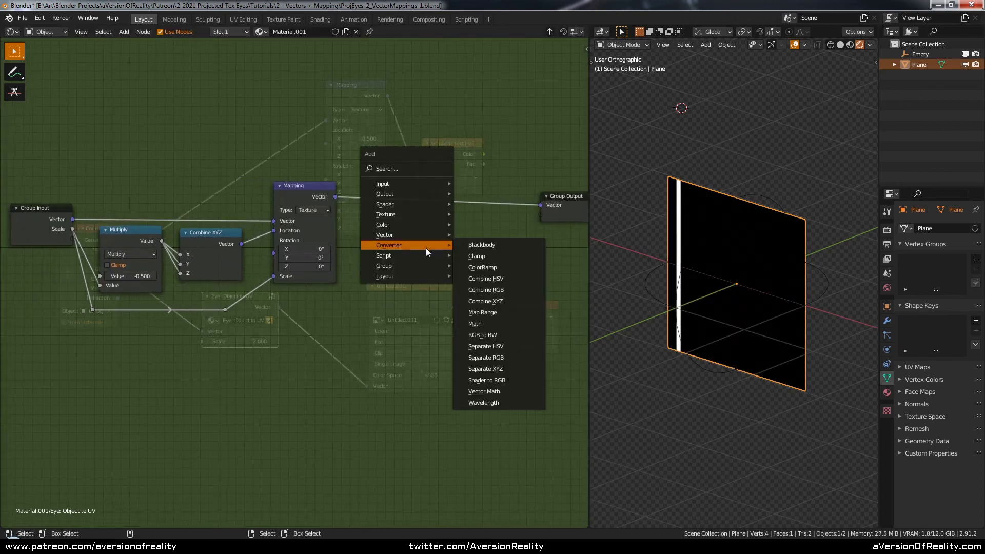
{"action": "left_click", "coordinate": [504, 365]}
{"action": "left_click", "coordinate": [371, 178]}
- Insert a Combine XYZ node after Separate XYZ, with X linked to X and Z linked to Y
{"action": "middle_click_drag", "start_coordinate": [496, 235], "coordinate": [419, 234]}
{"action": "key", "text": "shift+a"}
{"action": "mouse_move", "coordinate": [419, 234]}
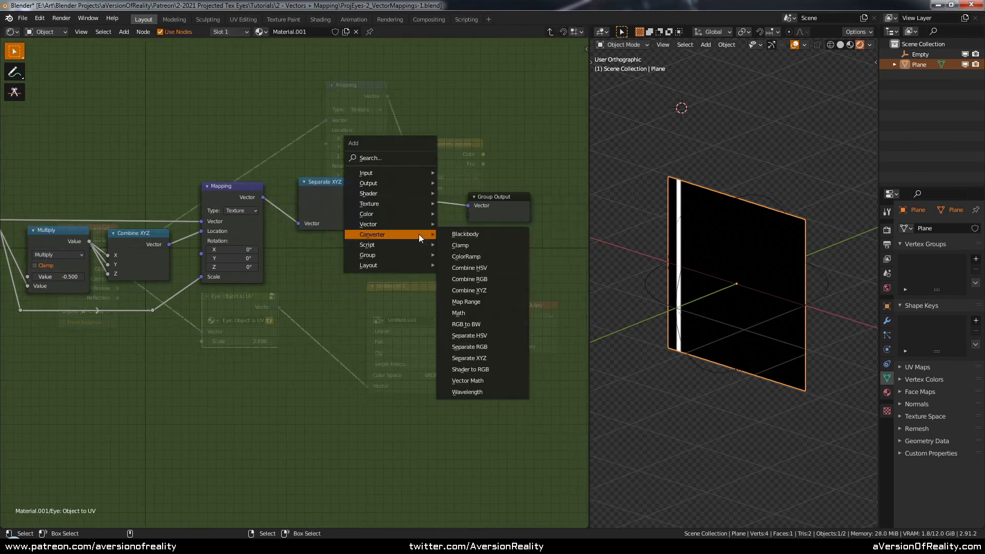
{"action": "left_click", "coordinate": [493, 290]}
{"action": "left_click", "coordinate": [411, 185]}
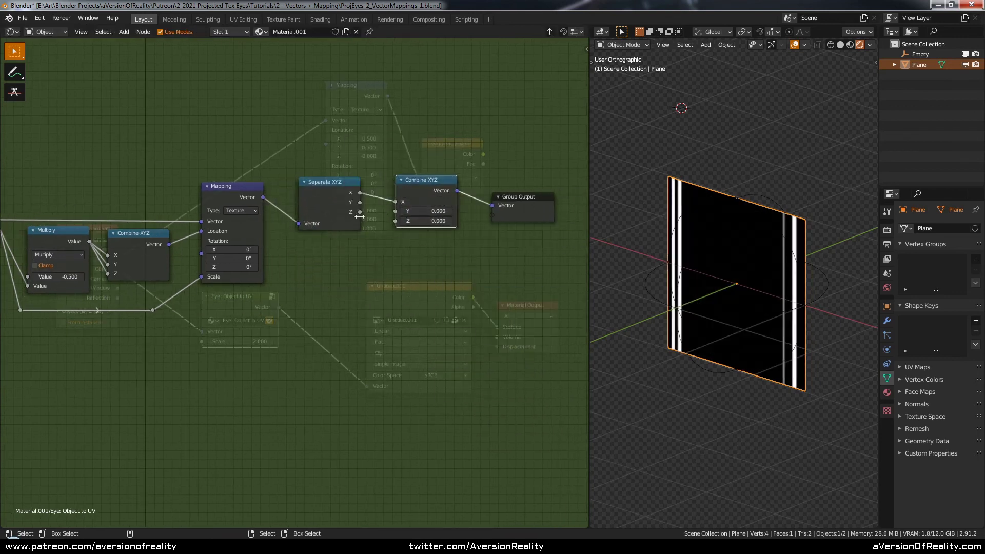
{"action": "left_click_drag", "start_coordinate": [359, 212], "coordinate": [394, 210]}
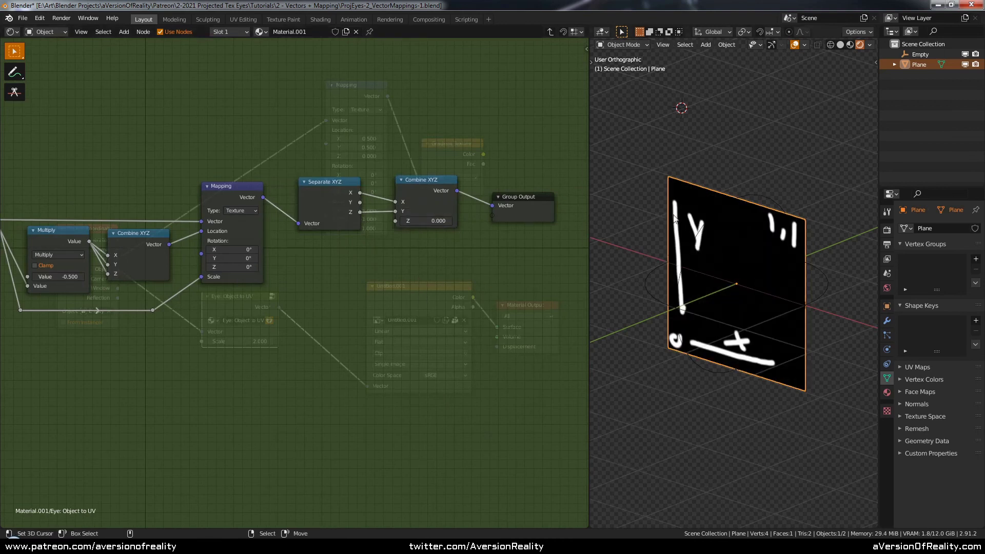
- Clear the plane's rotation and rotate it exactly 90° around the global X axis
{"action": "key", "text": "alt+r"}
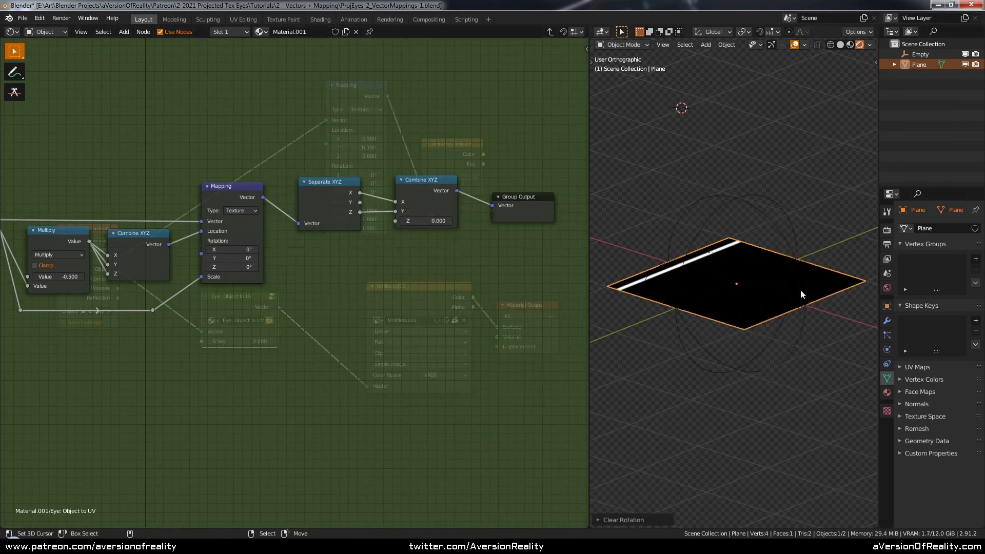
{"action": "type", "text": "rx90"}
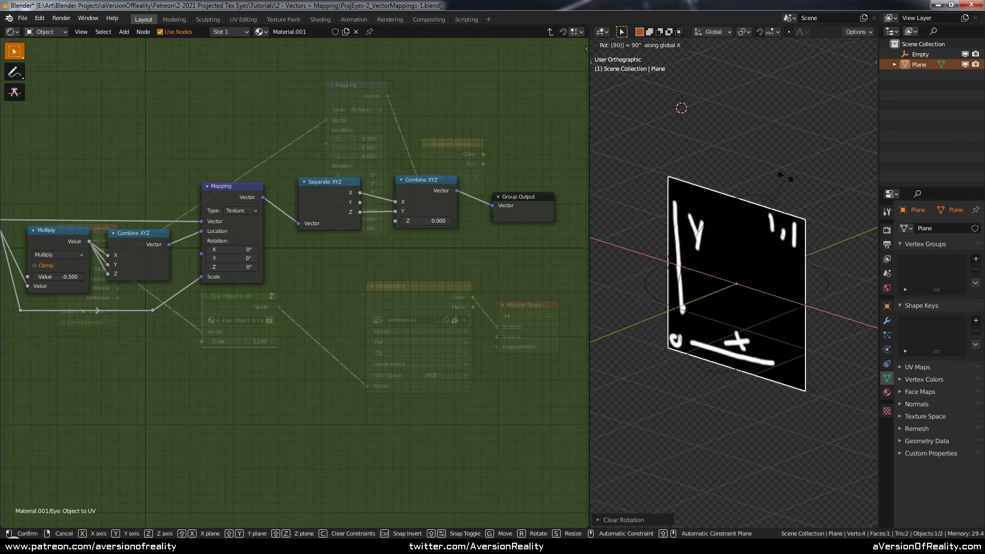
{"action": "key", "text": "Return"}
- Remove the Combine XYZ and Separate XYZ nodes after the Mapping node while keeping the link to the Group Output
{"action": "left_click", "coordinate": [426, 197]}
{"action": "key", "text": "ctrl+x"}
{"action": "left_click", "coordinate": [346, 199]}
{"action": "key", "text": "ctrl+x"}
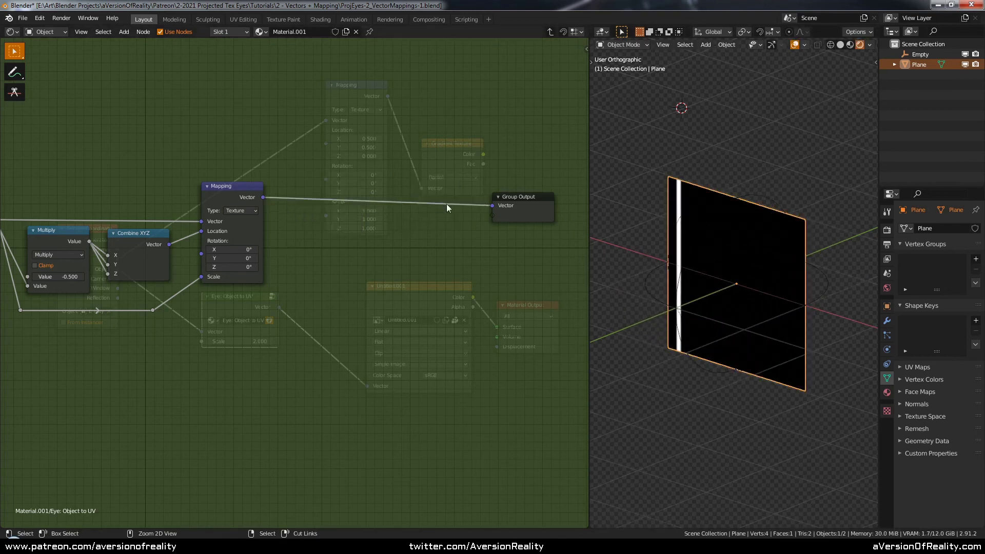
- Tidy the group layout by moving the Group Output closer to Mapping and shifting the two Scale reroute points
{"action": "left_click_drag", "start_coordinate": [528, 206], "coordinate": [402, 199]}
{"action": "key", "text": "Home"}
{"action": "key", "text": "c"}
{"action": "left_click_drag", "start_coordinate": [269, 303], "coordinate": [349, 302]}
{"action": "right_click", "coordinate": [350, 302]}
{"action": "key", "text": "g"}
{"action": "key", "text": "y"}
{"action": "left_click", "coordinate": [339, 368]}
{"action": "left_click", "coordinate": [322, 364]}
{"action": "key", "text": "g"}
{"action": "key", "text": "x"}
{"action": "left_click", "coordinate": [334, 364]}
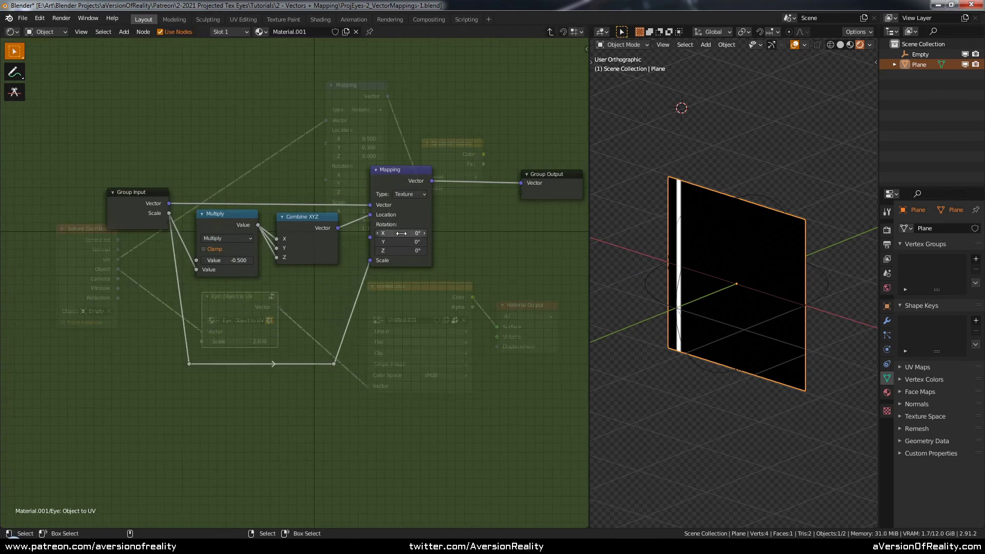
- Set the Mapping node's X rotation to 90° and shift the Group Input node slightly away from Multiply
{"action": "key", "text": "Return"}
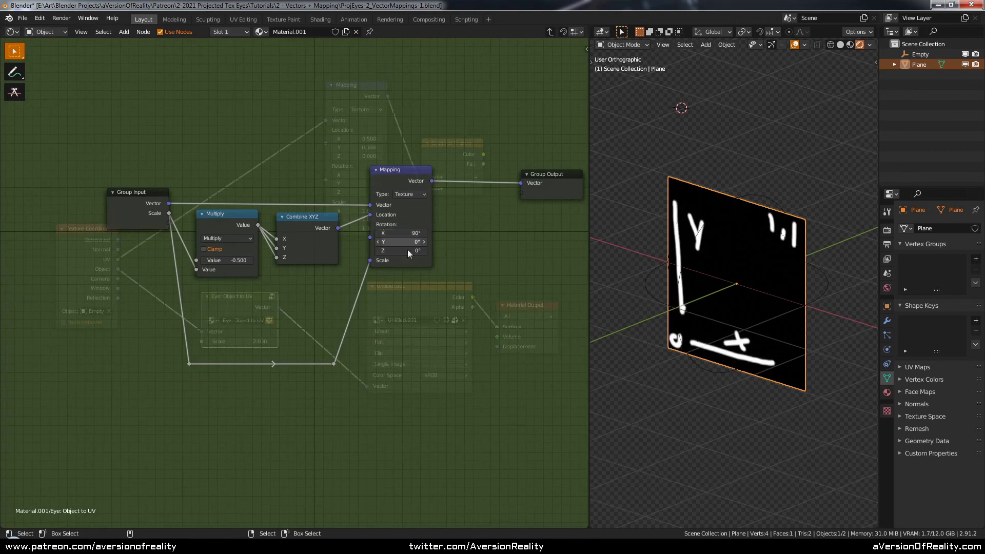
{"action": "left_click_drag", "start_coordinate": [153, 203], "coordinate": [143, 203]}
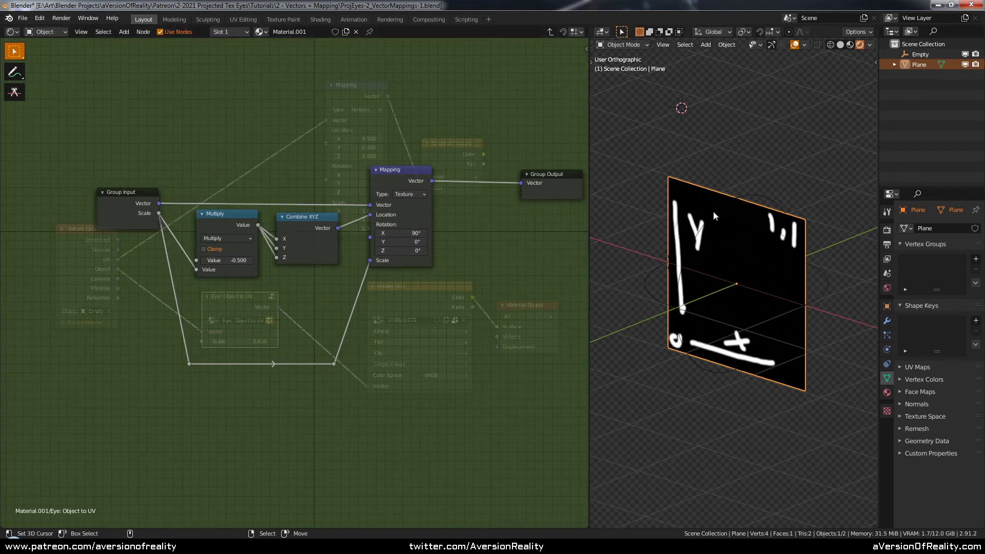
{"action": "middle_click_drag", "start_coordinate": [743, 264], "coordinate": [764, 273], "text": "shift"}
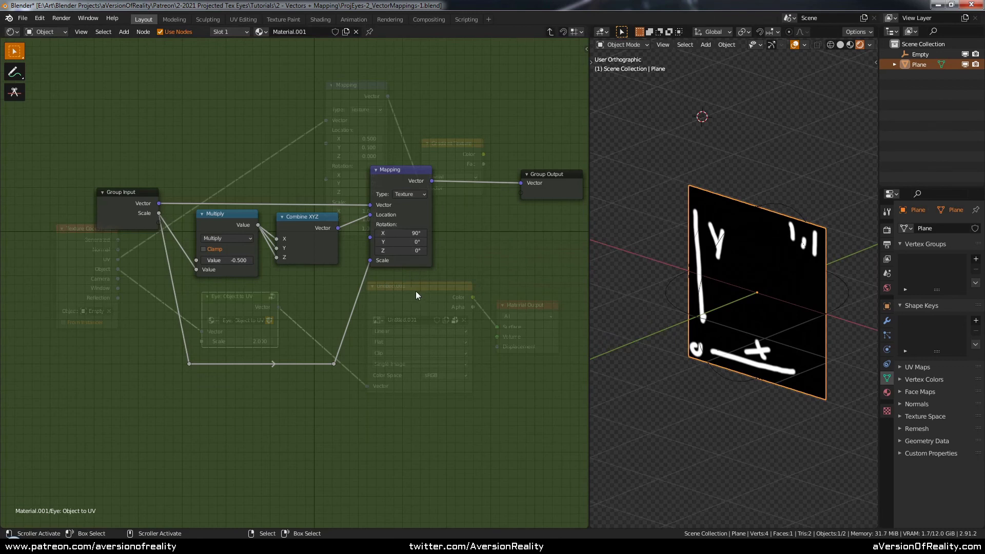
- Duplicate the Combine XYZ node below the original and connect the copy's Vector output to the Mapping node's Rotation input
{"action": "key", "text": "shift+a"}
{"action": "mouse_move", "coordinate": [416, 292]}
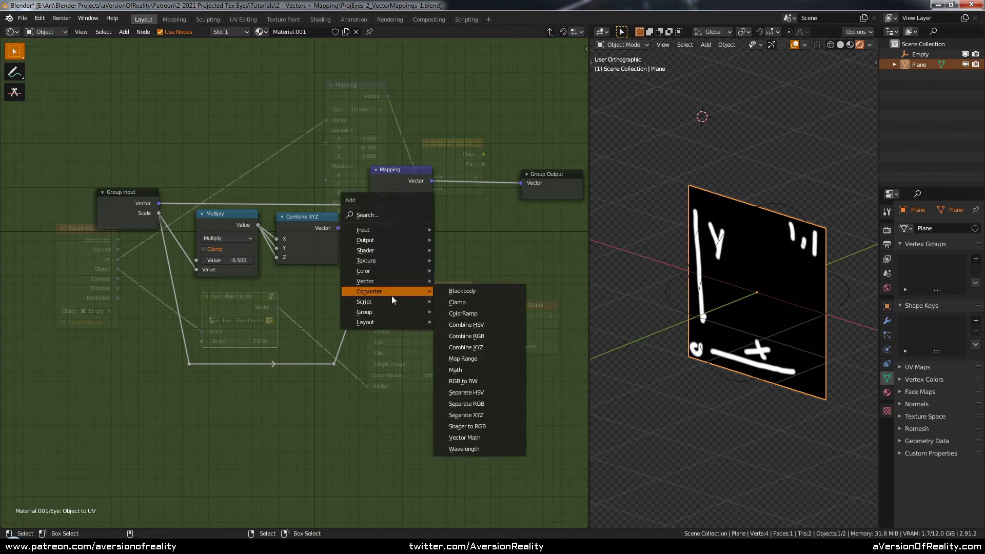
{"action": "key", "text": "shift+a"}
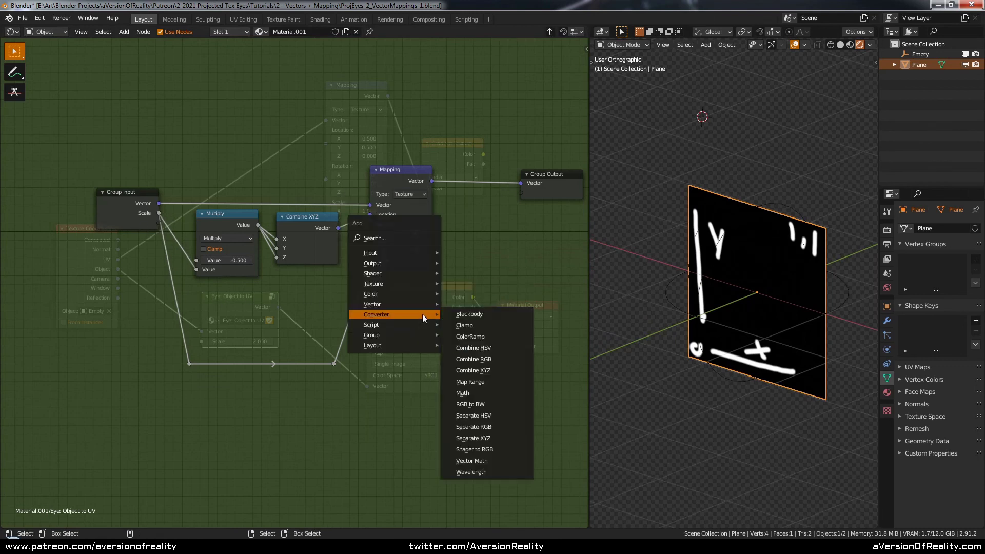
{"action": "key", "text": "shift+d"}
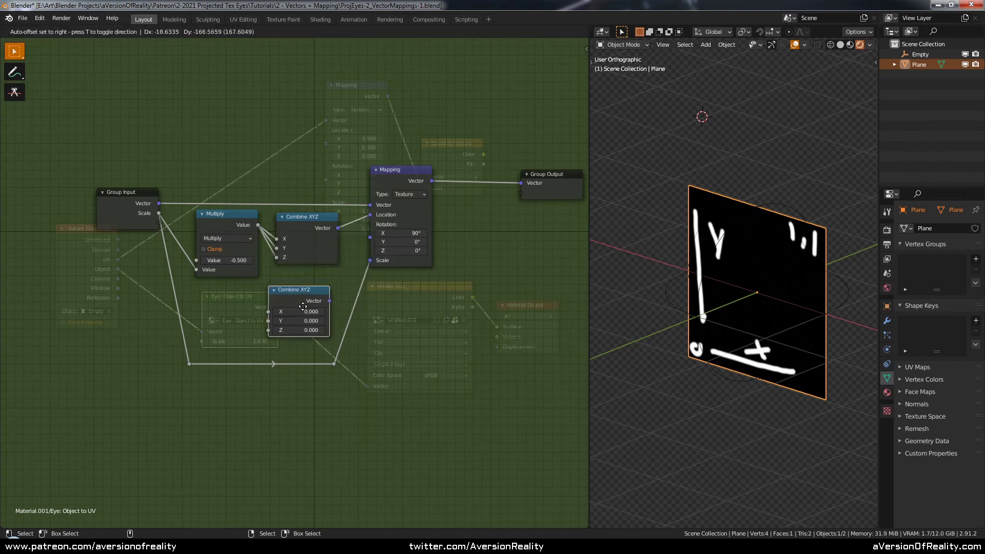
{"action": "key", "text": "Return"}
{"action": "left_click_drag", "start_coordinate": [330, 301], "coordinate": [374, 238]}
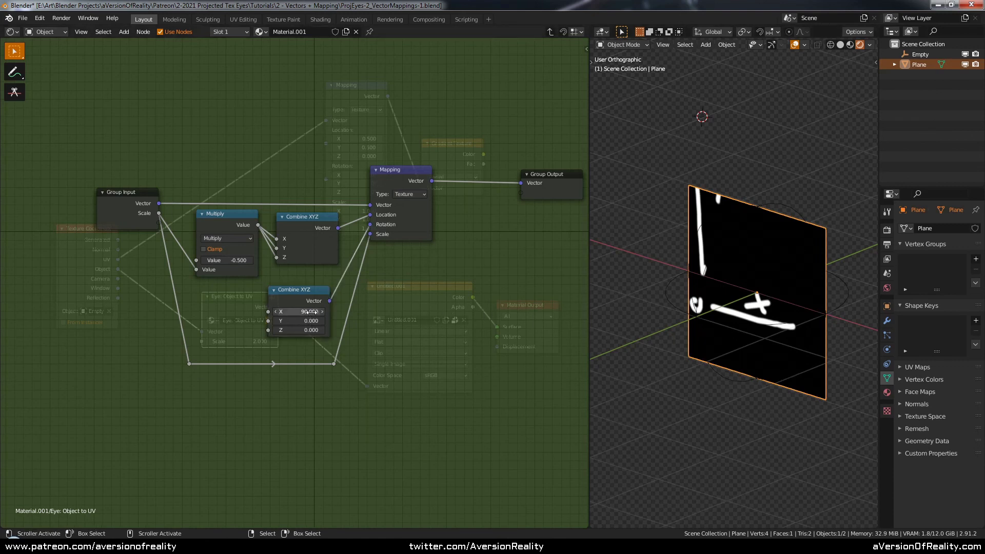
- Adjust the new Combine XYZ node's X value to 1.600 to rotate the projected texture upright
{"action": "type", "text": "0"}
{"action": "key", "text": "Return"}
{"action": "left_click_drag", "start_coordinate": [301, 315], "coordinate": [357, 311]}
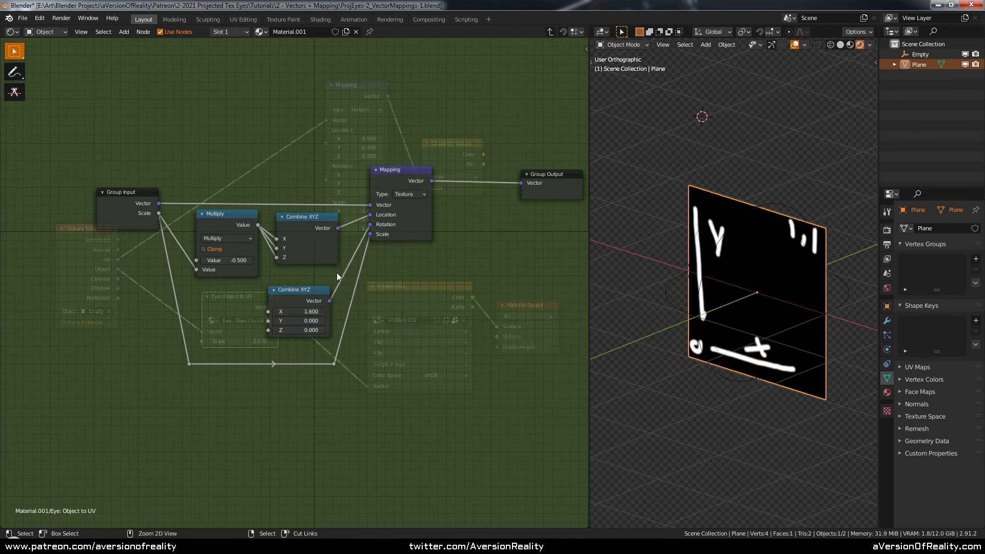
- Cut the link from the lower Combine XYZ node to Mapping's Rotation and set the node's X value to 90
{"action": "left_click_drag", "start_coordinate": [337, 274], "coordinate": [353, 277], "text": "ctrl"}
{"action": "scroll", "coordinate": [409, 235], "scroll_direction": "up", "scroll_amount": 4}
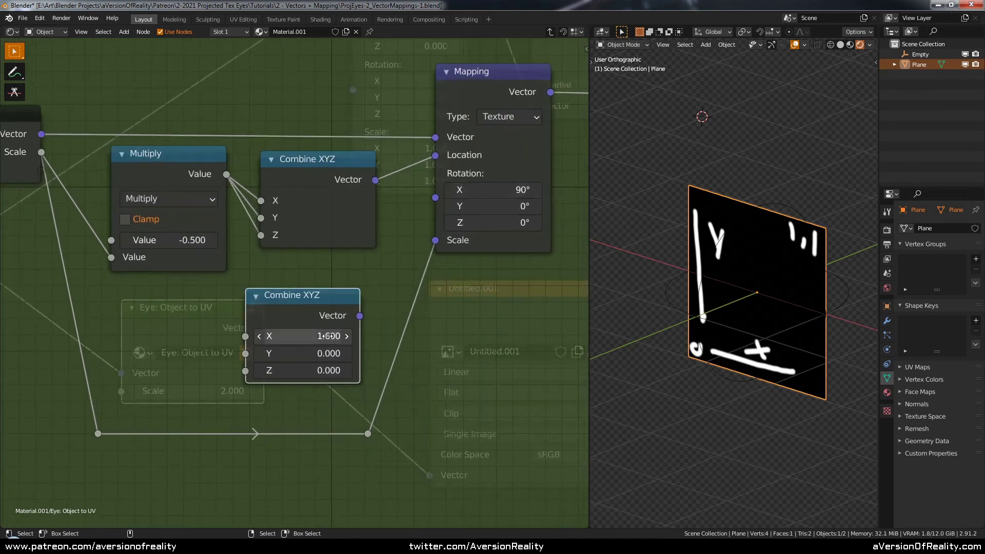
{"action": "left_click_drag", "start_coordinate": [318, 298], "coordinate": [328, 296]}
{"action": "left_click", "coordinate": [488, 282]}
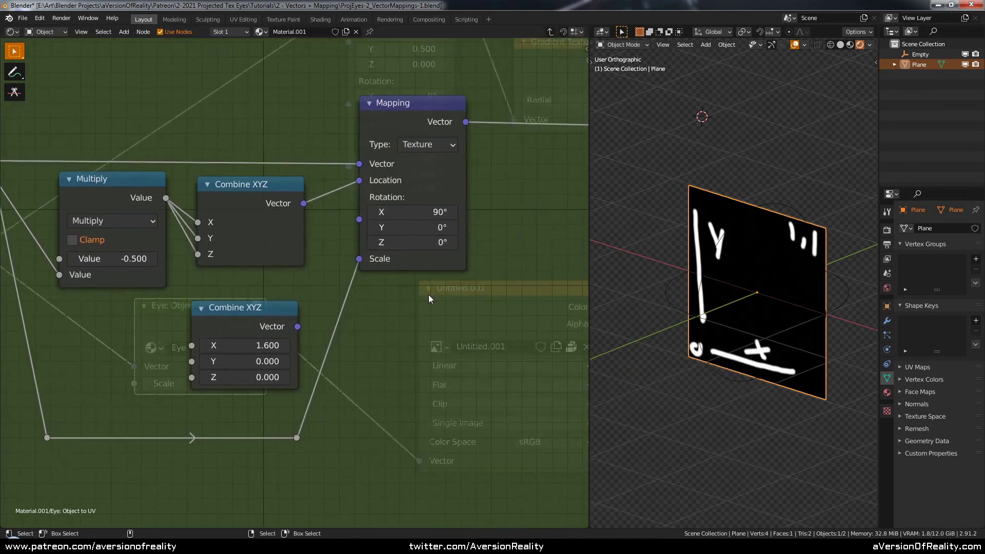
{"action": "left_click", "coordinate": [258, 347]}
{"action": "type", "text": "90"}
{"action": "key", "text": "Return"}
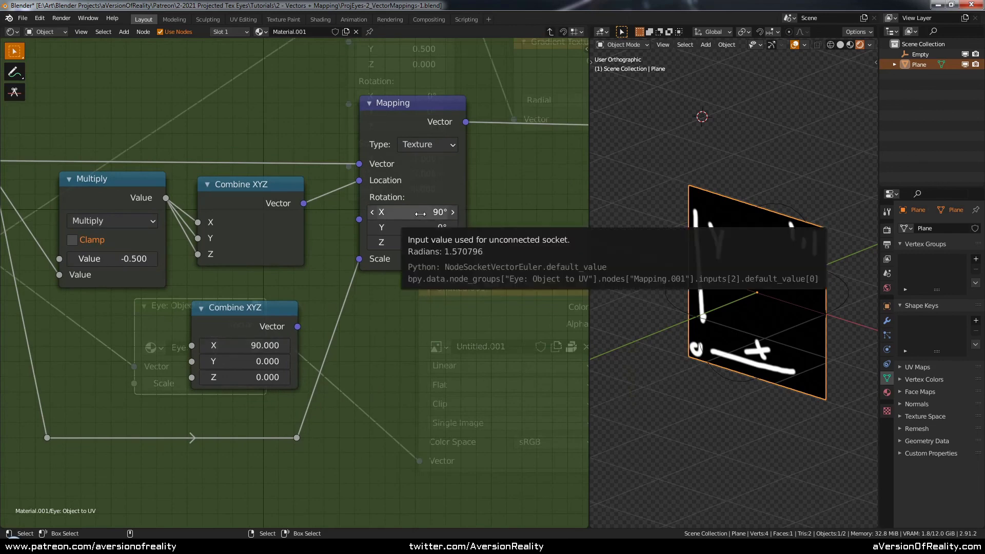
{"action": "scroll", "coordinate": [423, 315], "scroll_direction": "down", "scroll_amount": 2}
{"action": "left_click", "coordinate": [257, 312]}
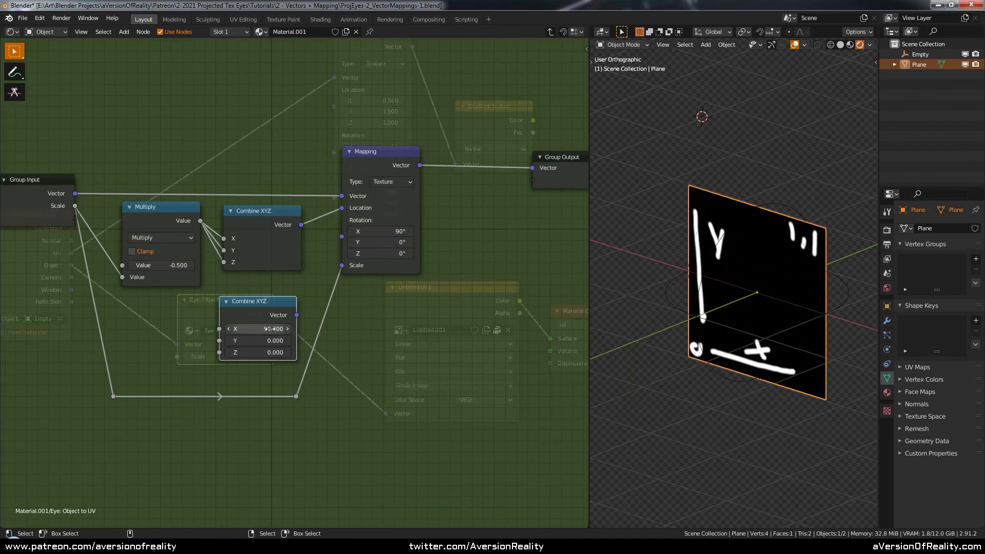
{"action": "left_click", "coordinate": [300, 316]}
- Add a Math node in front of the lower Combine XYZ node and set its operation to To Radians
{"action": "scroll", "coordinate": [304, 315], "scroll_direction": "down", "scroll_amount": 1}
{"action": "middle_click_drag", "start_coordinate": [403, 306], "coordinate": [456, 289]}
{"action": "key", "text": "shift+a"}
{"action": "mouse_move", "coordinate": [456, 290]}
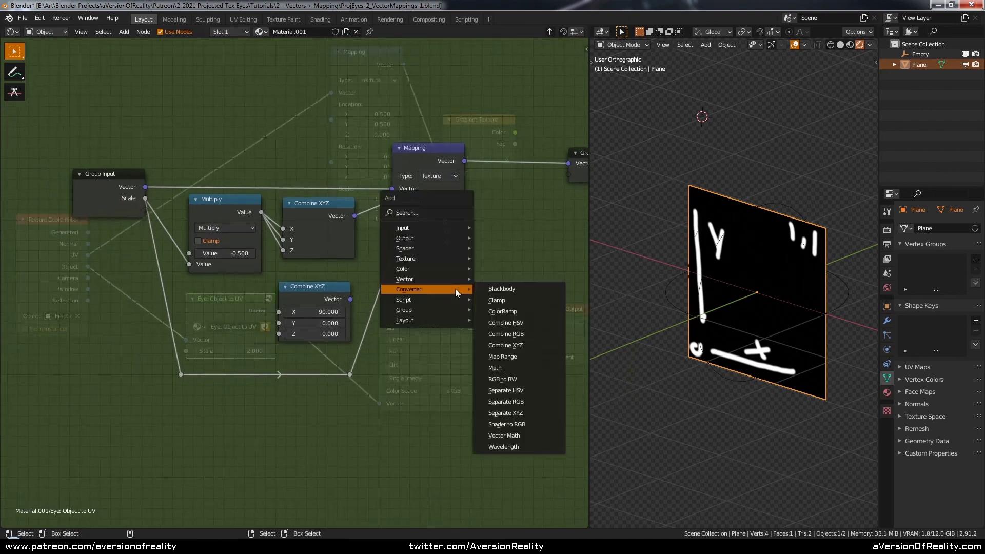
{"action": "left_click", "coordinate": [506, 368]}
{"action": "left_click", "coordinate": [432, 309]}
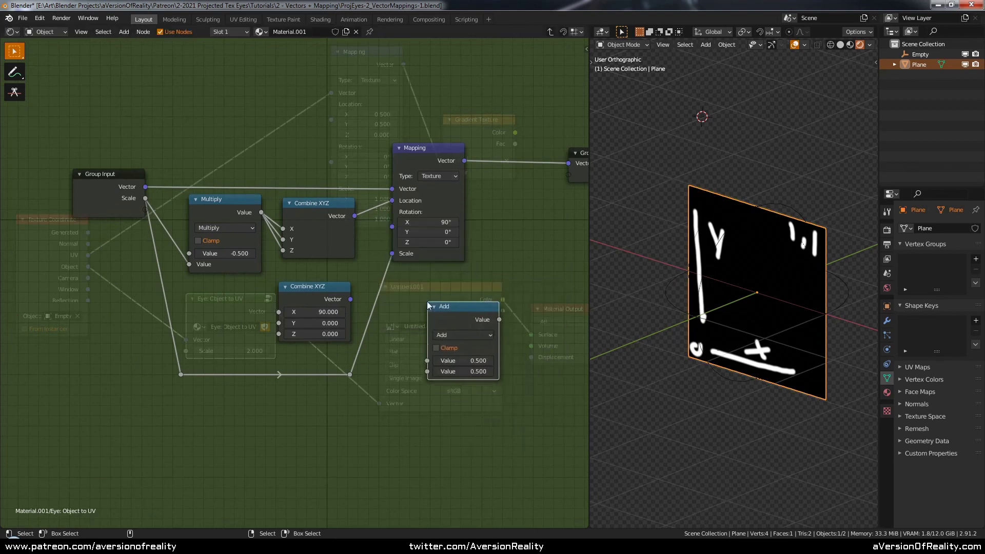
{"action": "left_click", "coordinate": [457, 335]}
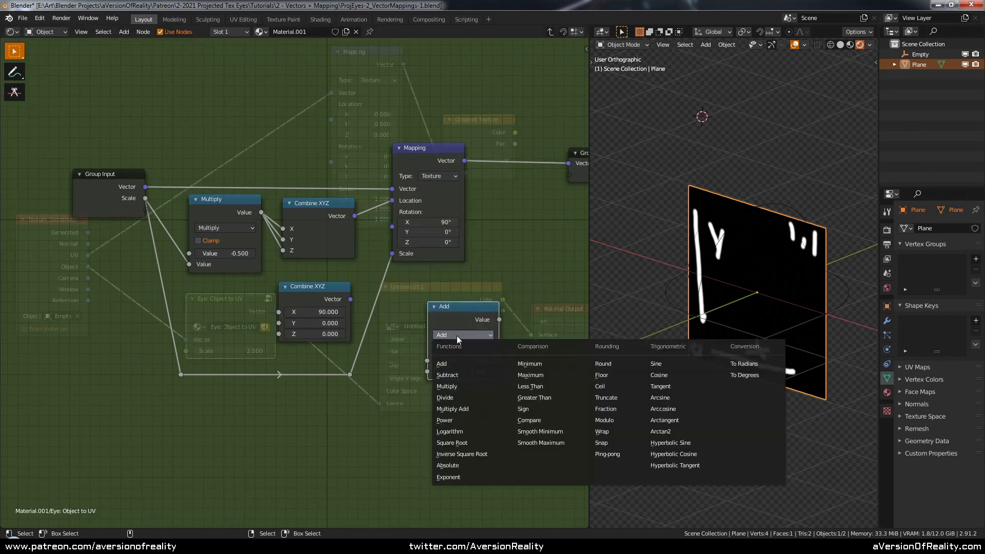
{"action": "left_click", "coordinate": [751, 374]}
{"action": "key", "text": "g"}
{"action": "left_click", "coordinate": [229, 298]}
{"action": "left_click", "coordinate": [239, 314]}
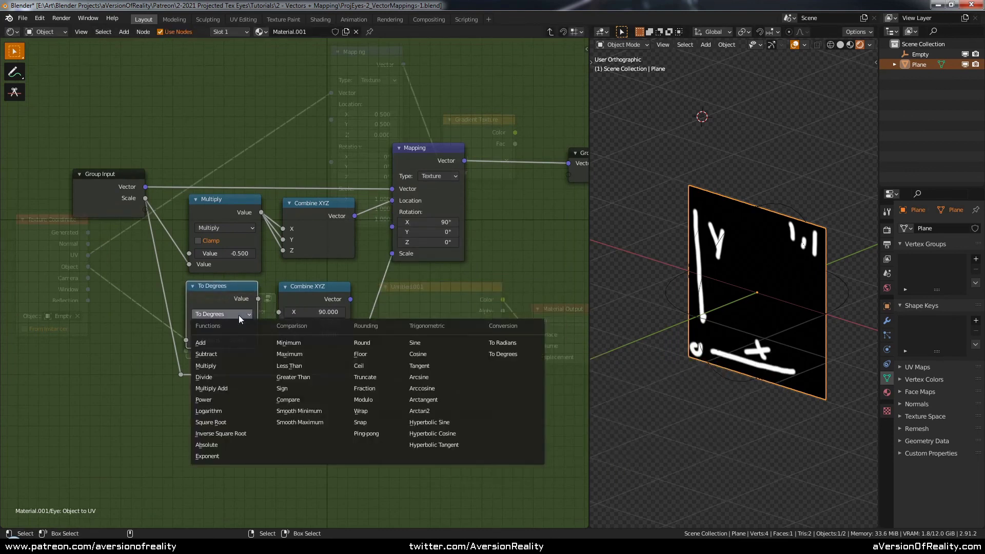
{"action": "left_click", "coordinate": [503, 343]}
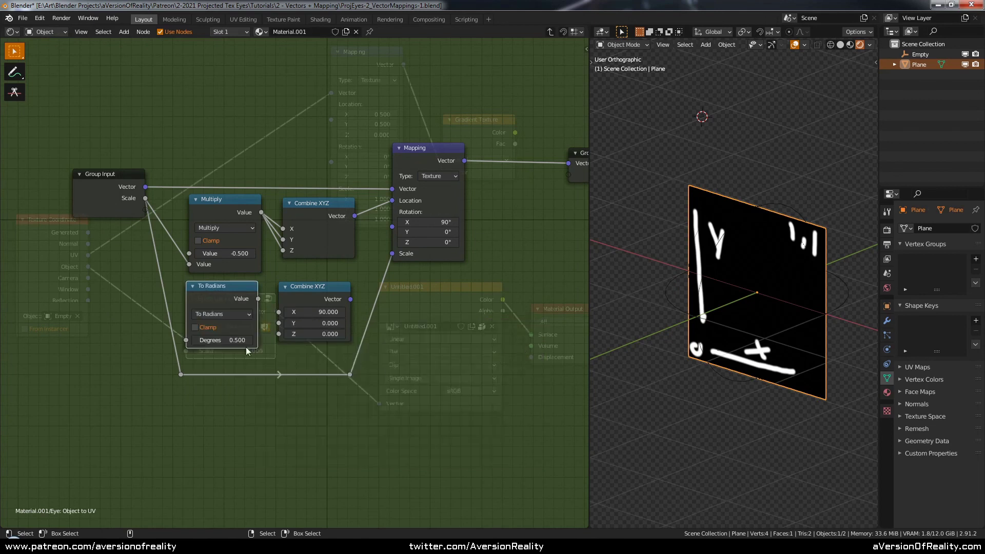
- Set the To Radians node's Degrees to 90 and link it through the lower Combine XYZ's X to Mapping's Rotation
{"action": "left_click", "coordinate": [218, 340]}
{"action": "type", "text": "90"}
{"action": "key", "text": "Return"}
{"action": "left_click_drag", "start_coordinate": [258, 299], "coordinate": [278, 312]}
{"action": "left_click_drag", "start_coordinate": [350, 299], "coordinate": [390, 229]}
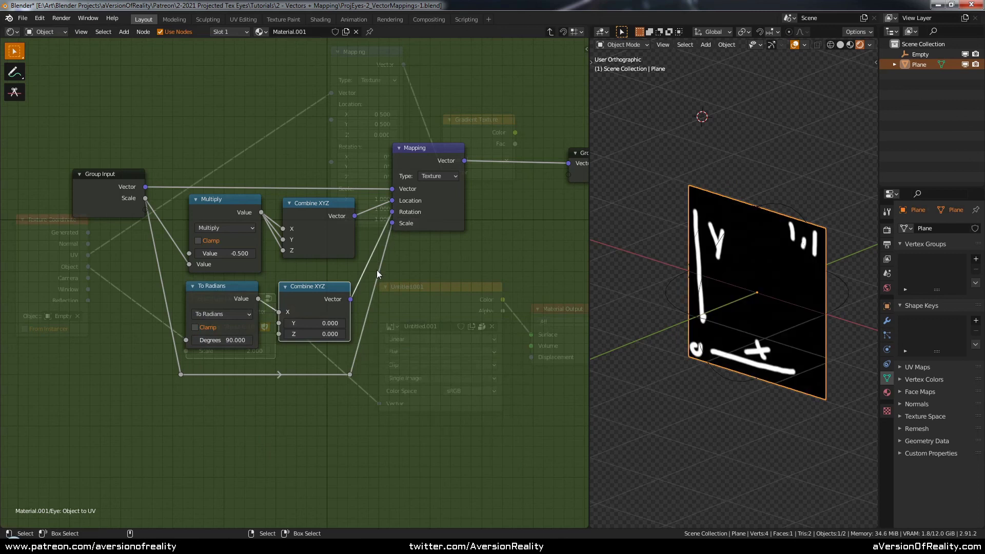
- Expose the To Radians node's Degrees value as a group input and rename that input X Rot
{"action": "left_click_drag", "start_coordinate": [186, 340], "coordinate": [146, 205]}
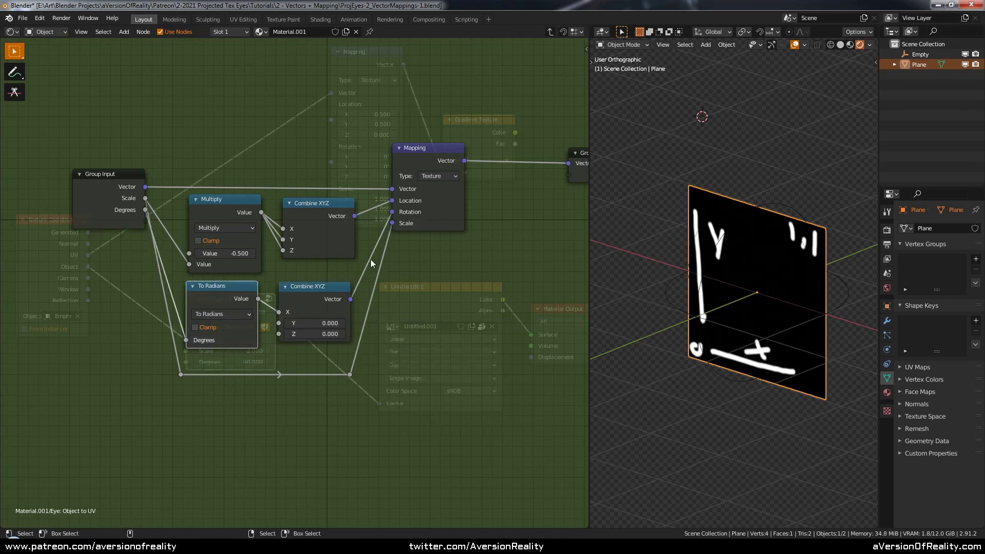
{"action": "key", "text": "n"}
{"action": "left_click", "coordinate": [505, 93]}
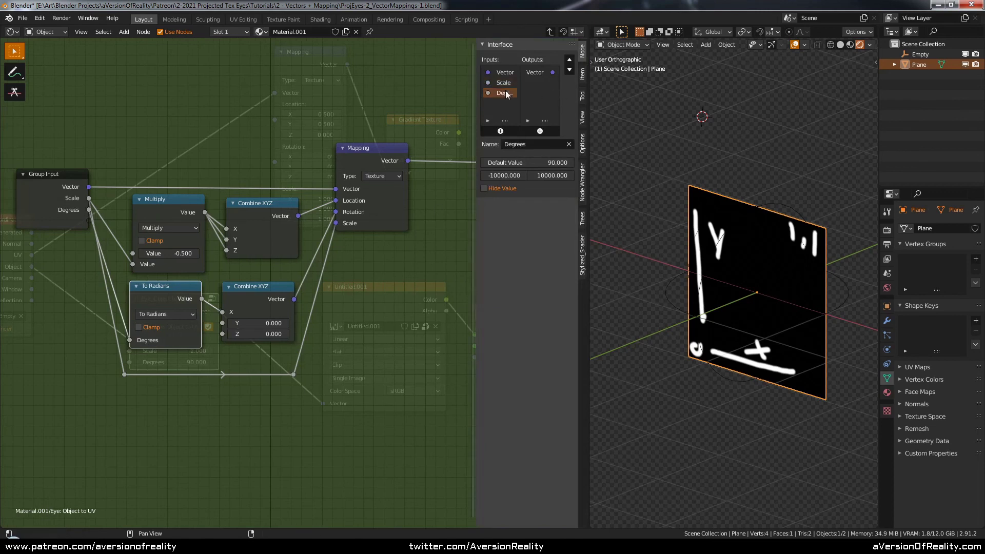
{"action": "left_click", "coordinate": [528, 144]}
{"action": "type", "text": "X Rot"}
{"action": "key", "text": "Return"}
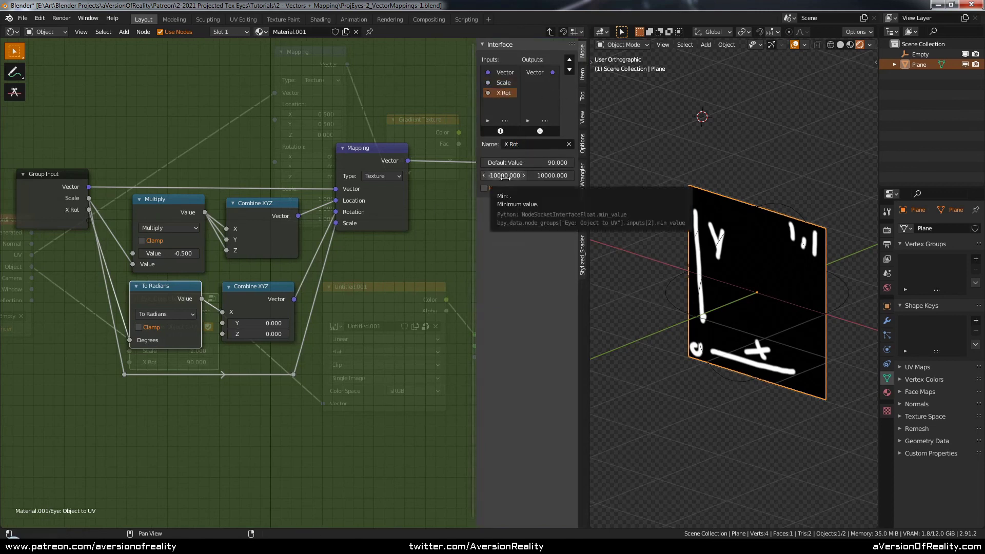
{"action": "left_click", "coordinate": [359, 310]}
{"action": "key", "text": "n"}
- Move the To Radians and Combine XYZ pair below the Scale link, and shift them vertically with its reroute points closer to Multiply
{"action": "left_click", "coordinate": [221, 294]}
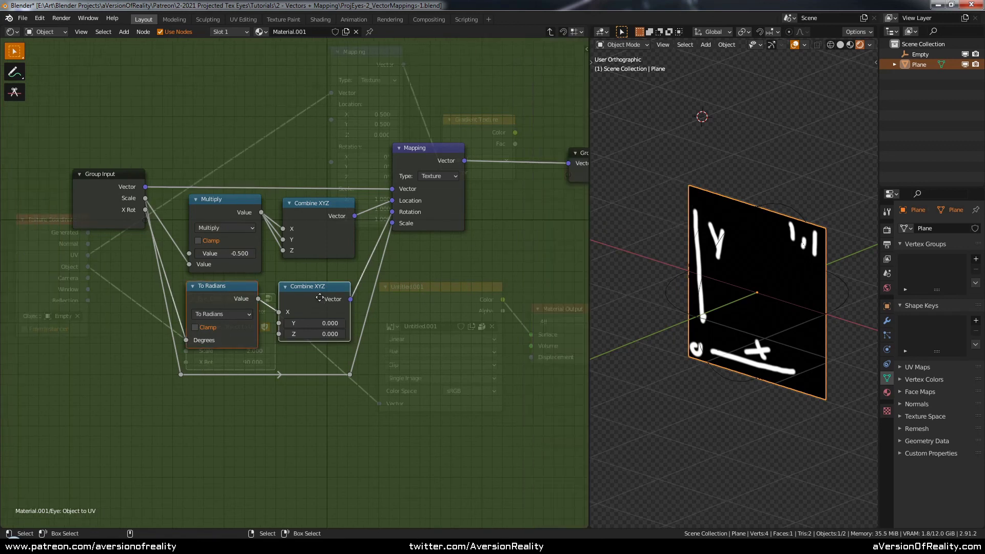
{"action": "left_click", "coordinate": [319, 298], "text": "shift"}
{"action": "key", "text": "g"}
{"action": "left_click", "coordinate": [320, 409]}
{"action": "key", "text": "c"}
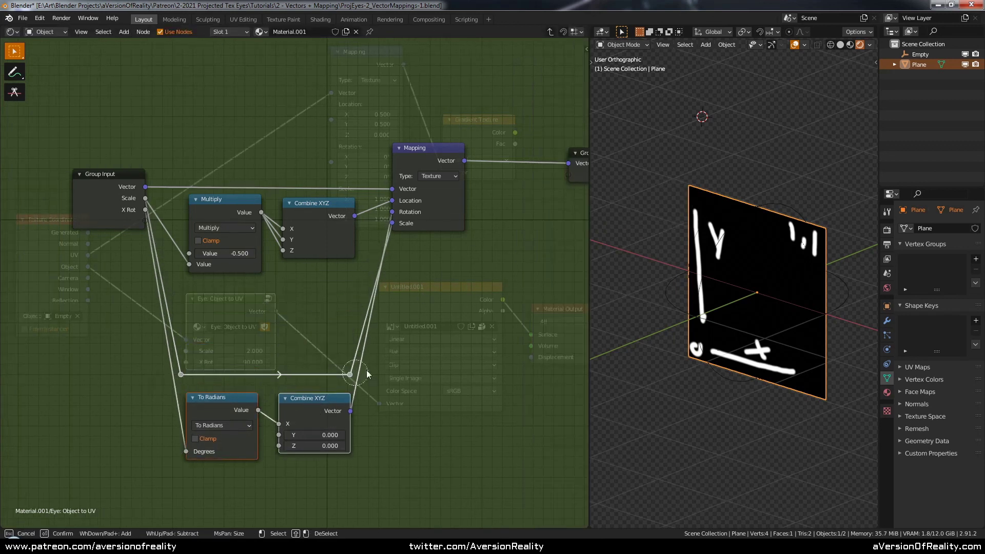
{"action": "right_click", "coordinate": [346, 381]}
{"action": "key", "text": "g"}
{"action": "key", "text": "y"}
{"action": "left_click", "coordinate": [358, 288]}
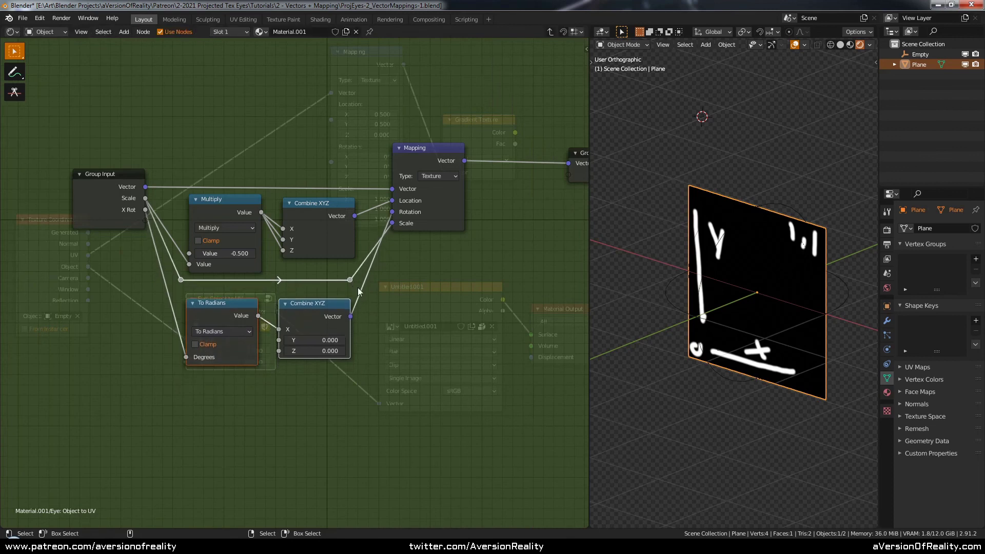
{"action": "key", "text": "Home"}
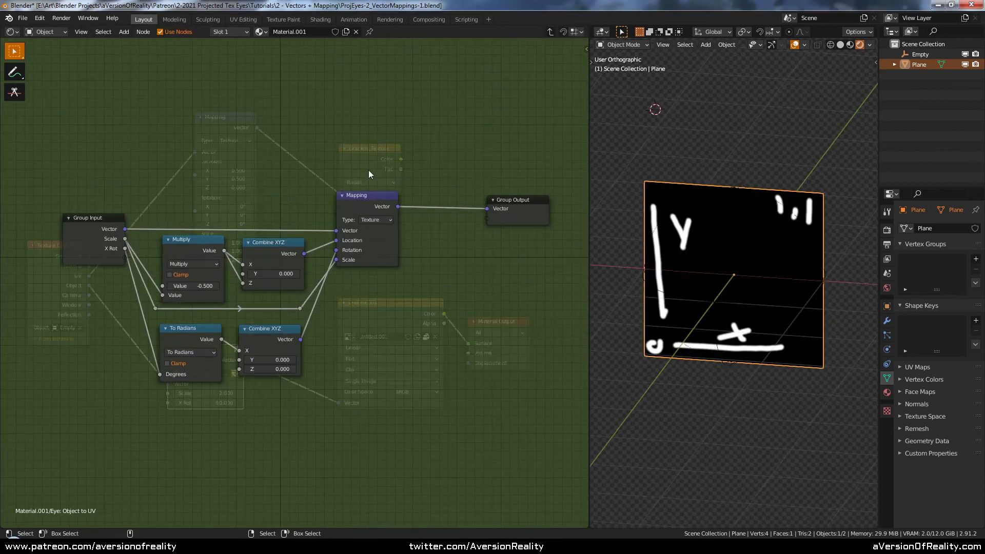
- Exit the node group and connect the Texture Coordinate's UV output directly to the Untitled.001 image texture's Vector input
{"action": "key", "text": "Tab"}
{"action": "left_click_drag", "start_coordinate": [89, 275], "coordinate": [338, 403]}
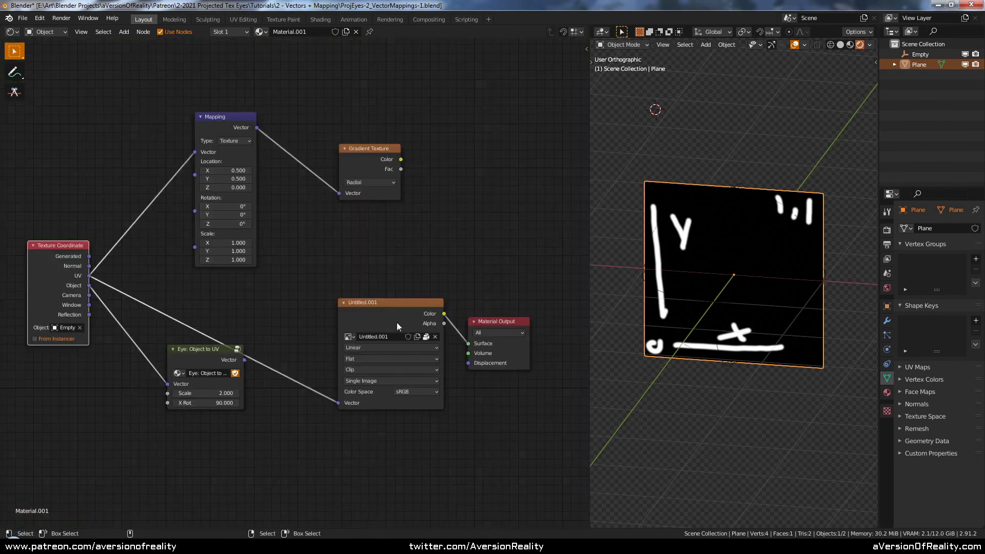
- Try moving the Empty while the image texture uses UV coordinates, cancel the move and reselect the plane
{"action": "left_click", "coordinate": [740, 189]}
{"action": "key", "text": "g"}
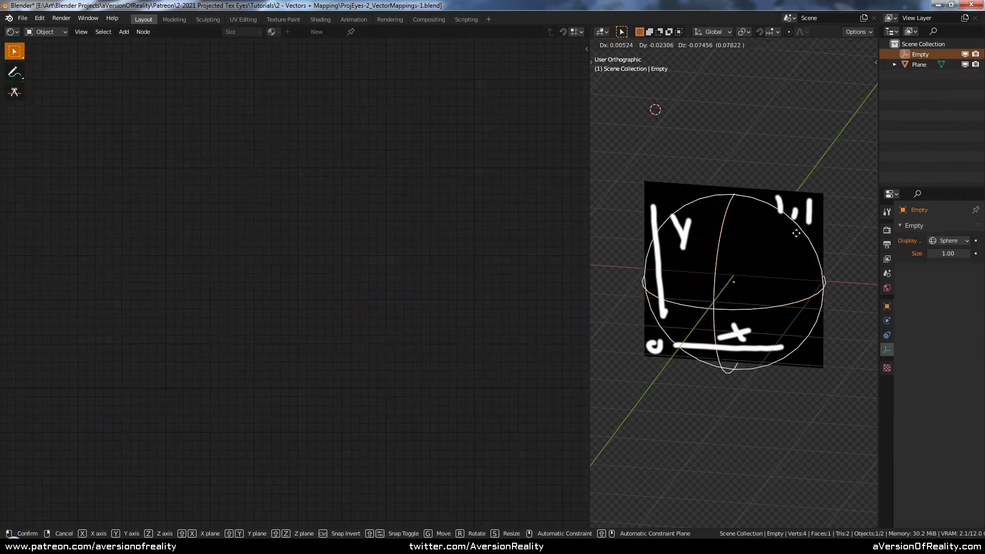
{"action": "key", "text": "Escape"}
{"action": "left_click", "coordinate": [812, 201]}
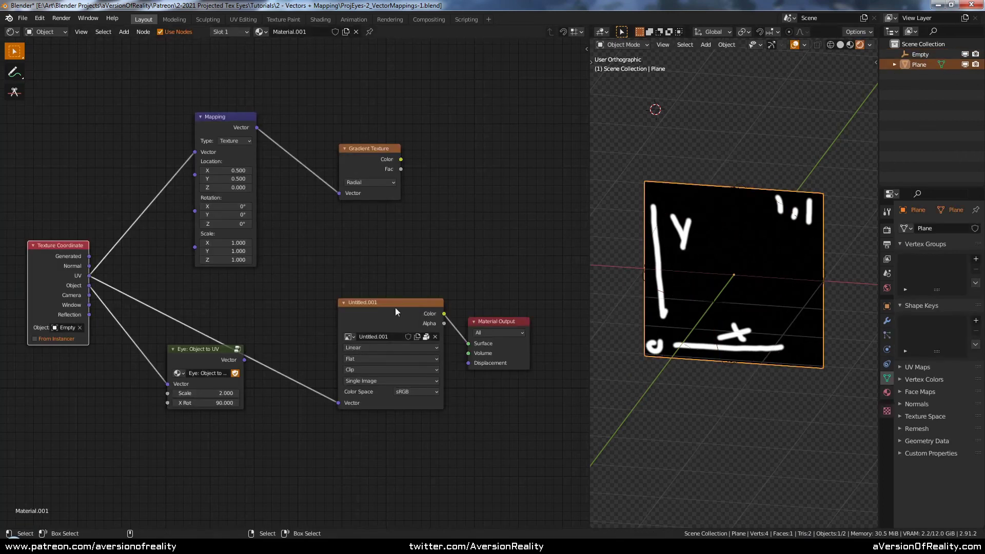
- Switch the image texture's Vector input between the Eye: Object to UV group and the UV output, finishing on the group
{"action": "left_click_drag", "start_coordinate": [248, 360], "coordinate": [341, 403]}
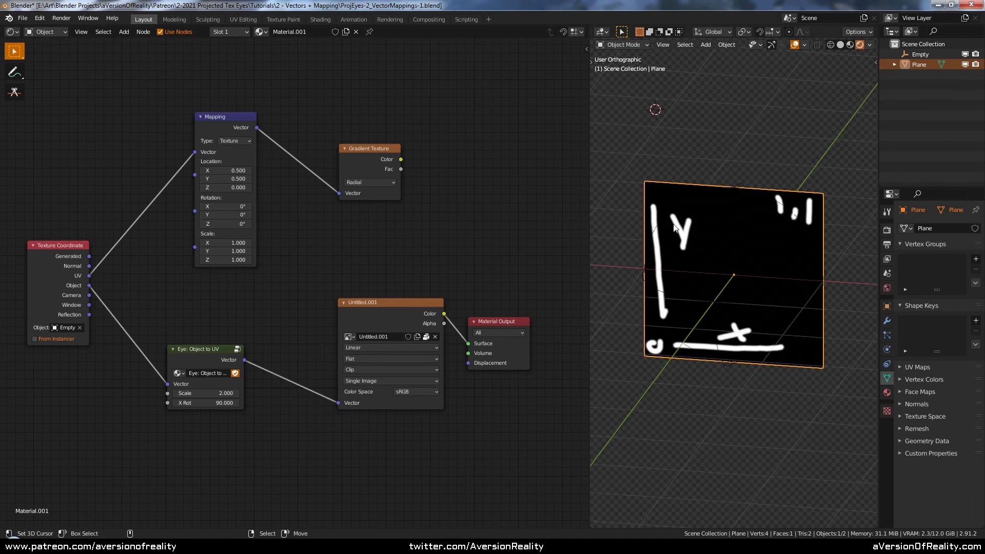
{"action": "left_click_drag", "start_coordinate": [91, 275], "coordinate": [338, 403]}
{"action": "left_click_drag", "start_coordinate": [239, 361], "coordinate": [340, 399]}
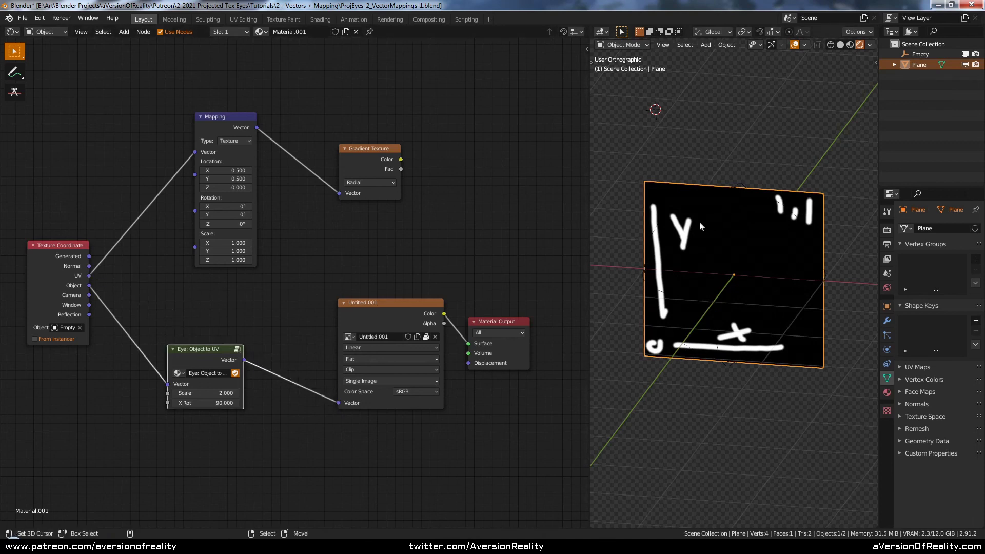
- Try scaling and moving the Empty with the object-projected texture active, cancel the transforms and reselect the plane
{"action": "left_click", "coordinate": [724, 199]}
{"action": "key", "text": "s"}
{"action": "key", "text": "Escape"}
{"action": "key", "text": "s"}
{"action": "key", "text": "Escape"}
{"action": "key", "text": "g"}
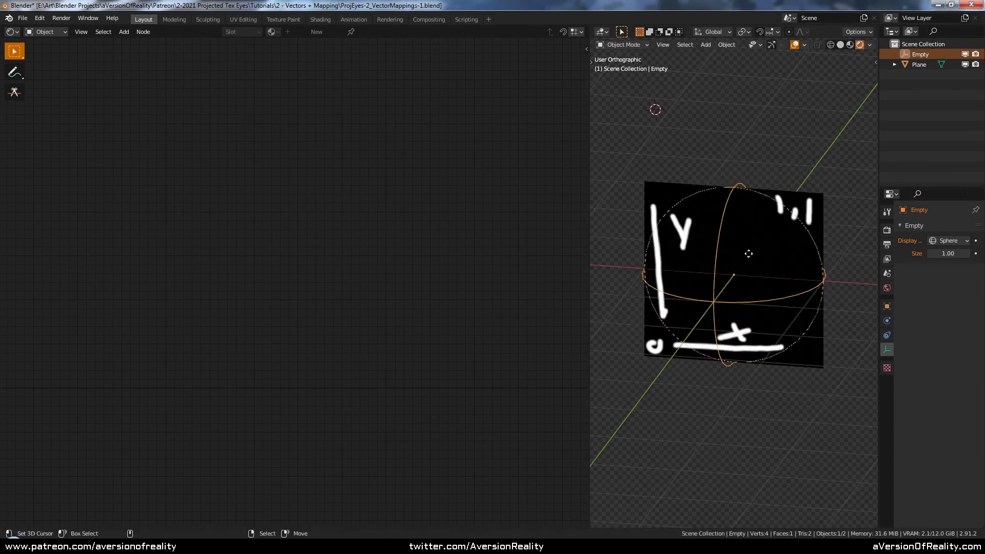
{"action": "right_click", "coordinate": [714, 310]}
{"action": "left_click", "coordinate": [823, 202]}
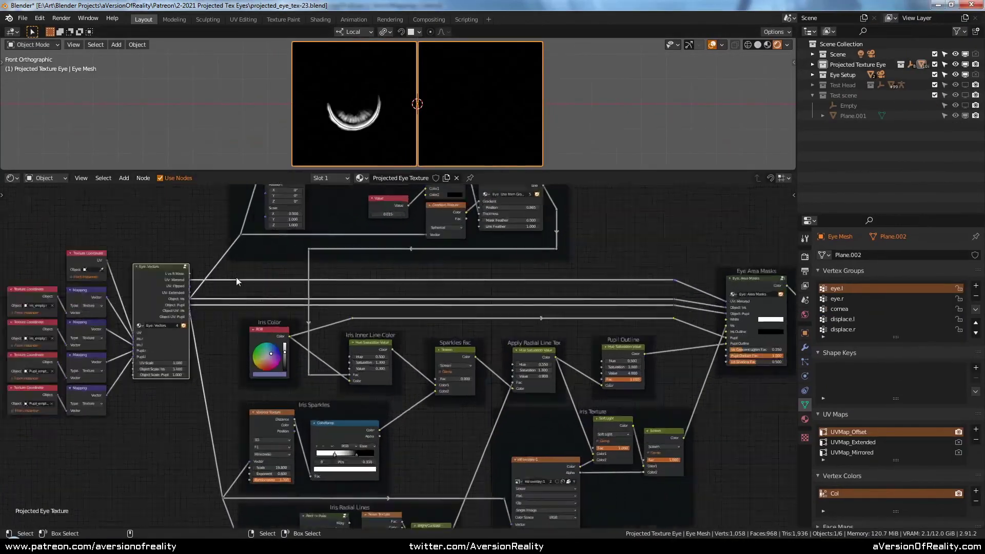
- Examine the Eye: Vectors group in the projected eye material, including its Texture Coordinate and Mapping inputs and vector outputs
{"action": "scroll", "coordinate": [236, 277], "scroll_direction": "up", "scroll_amount": 5}
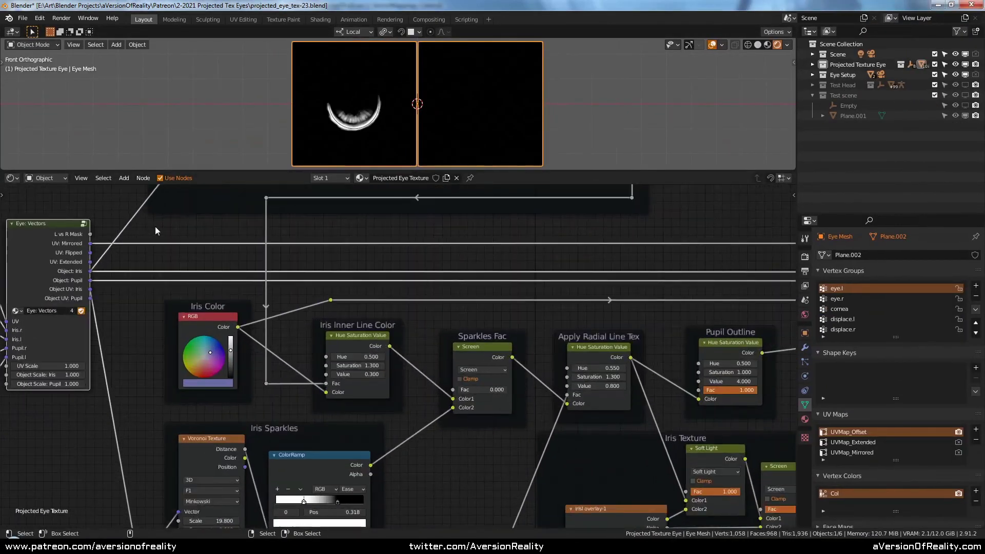
{"action": "scroll", "coordinate": [488, 265], "scroll_direction": "up", "scroll_amount": 4}
{"action": "middle_click_drag", "start_coordinate": [147, 225], "coordinate": [446, 256]}
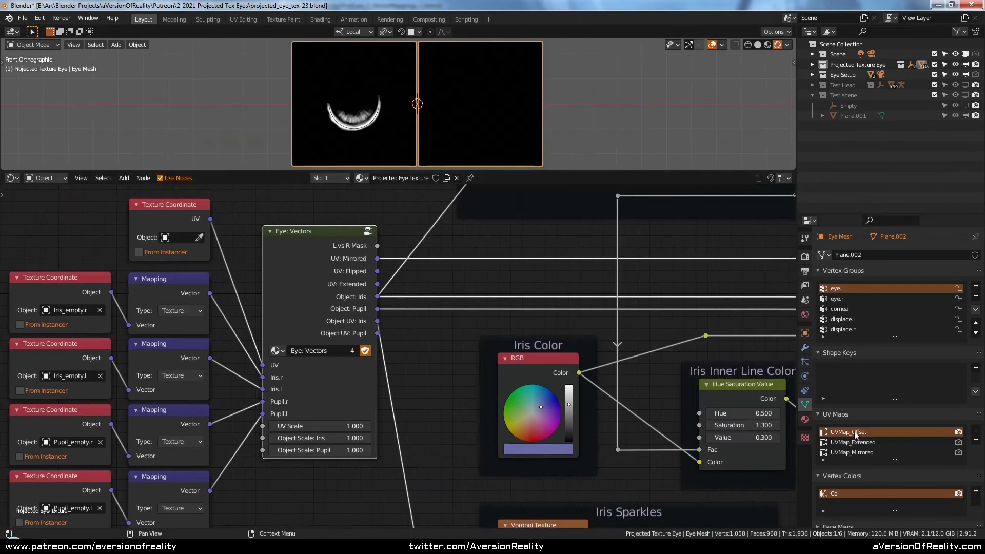
{"action": "middle_click_drag", "start_coordinate": [472, 240], "coordinate": [461, 248]}
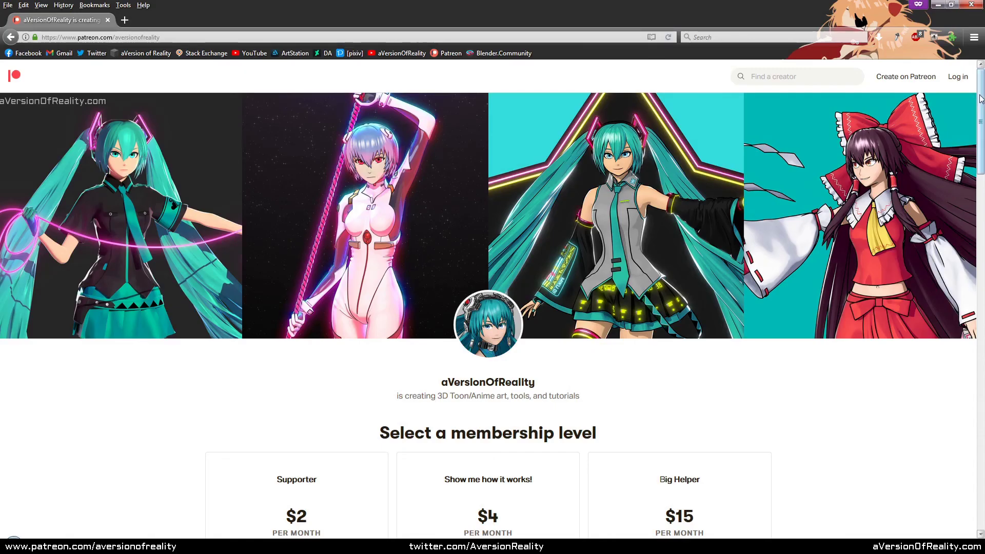
- Review the membership levels on the aVersionOfReality Patreon page and highlight the $4 tier's description
{"action": "left_click_drag", "start_coordinate": [977, 105], "coordinate": [977, 147]}
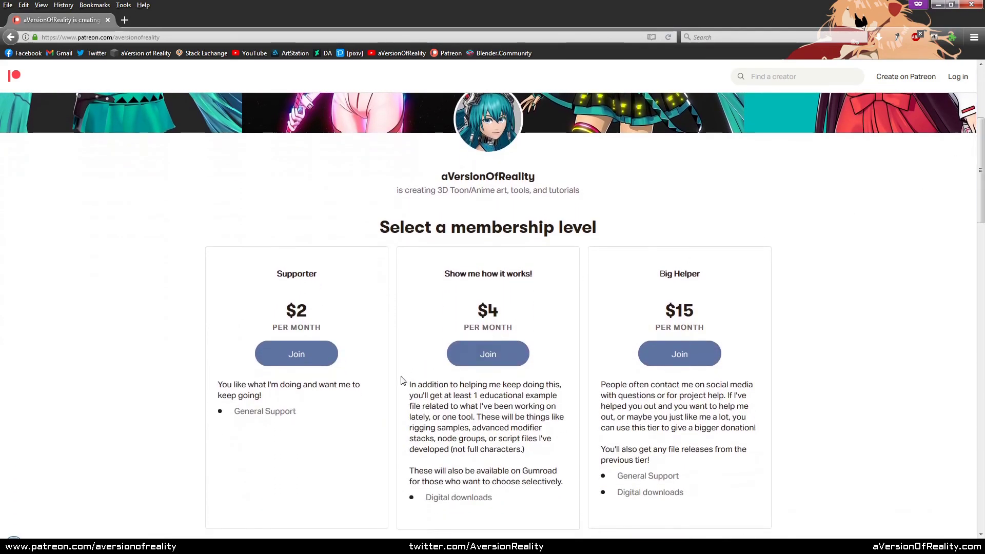
{"action": "left_click_drag", "start_coordinate": [403, 383], "coordinate": [574, 505]}
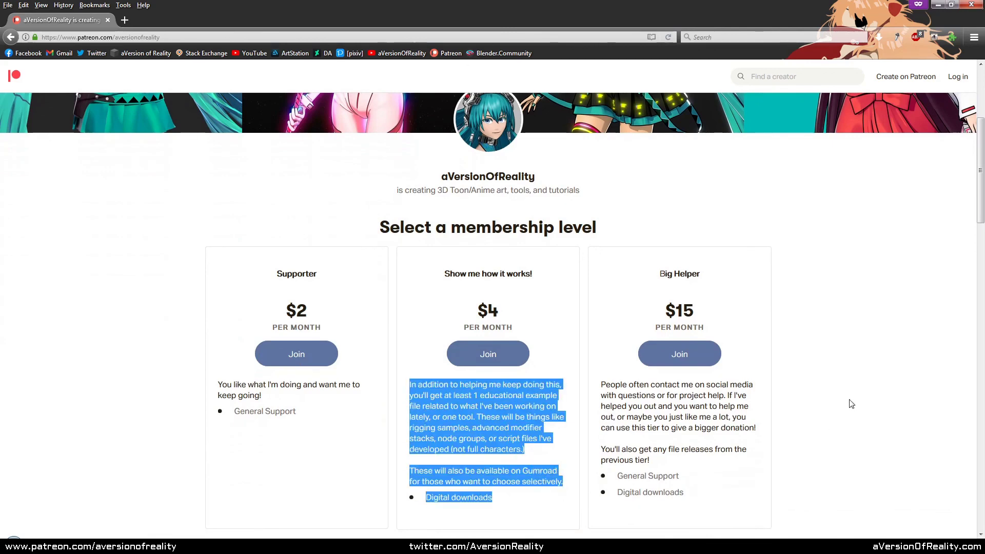